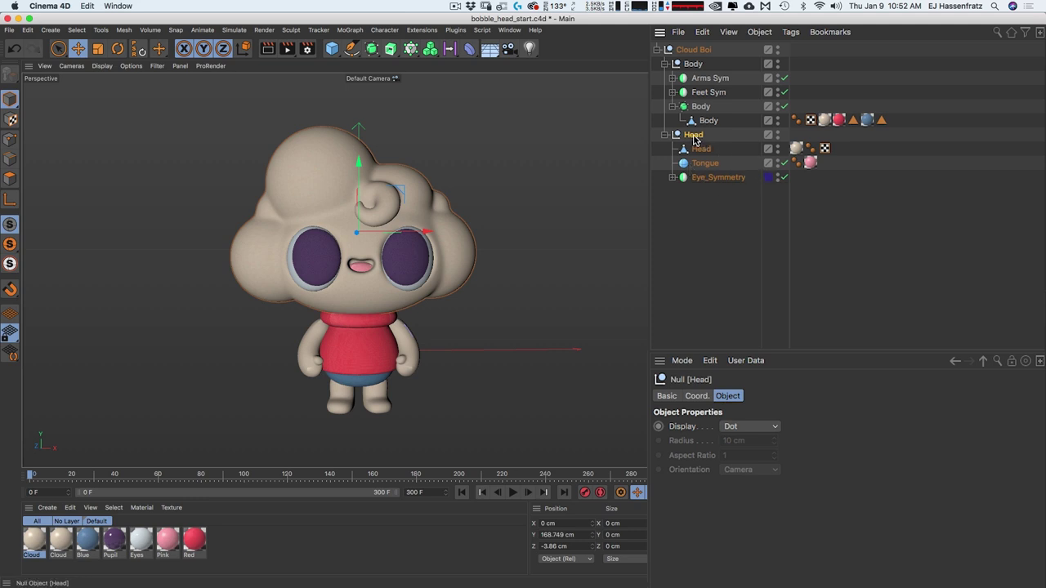
Collapse the Head and Body groups in the object hierarchy, keeping the Body group selected
{"action": "left_click", "coordinate": [693, 63]}
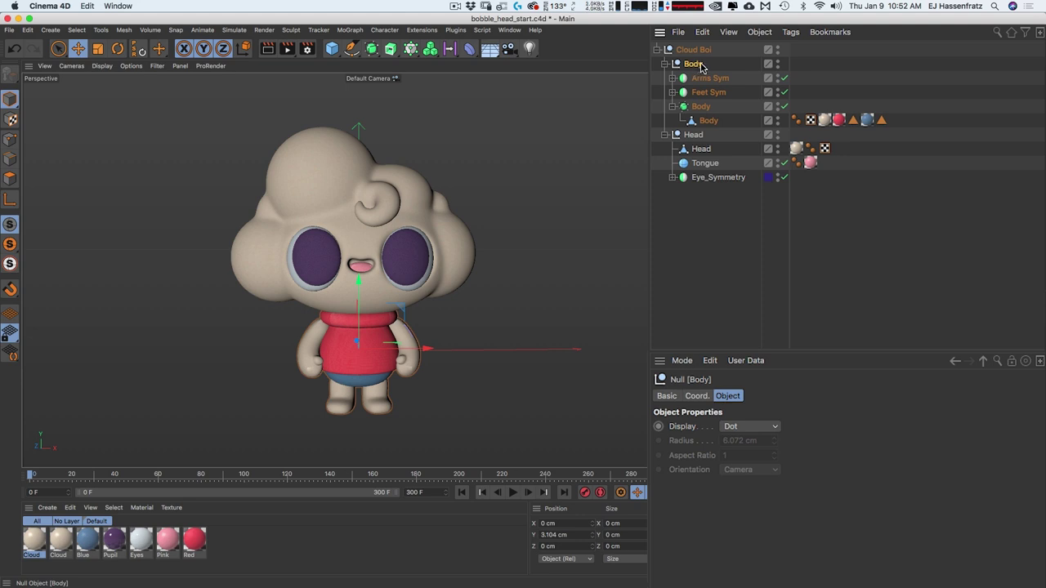
{"action": "left_click", "coordinate": [665, 135]}
{"action": "left_click", "coordinate": [665, 64]}
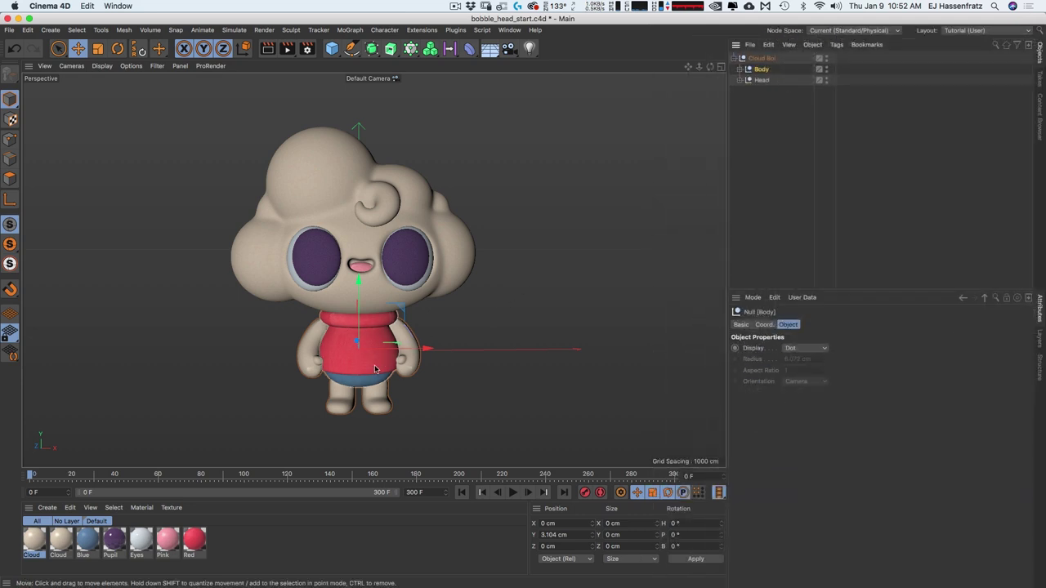
Examine the extents of the Head and Body groups on the character from a slightly different viewing angle
{"action": "left_click_drag", "start_coordinate": [375, 369], "coordinate": [331, 343], "text": "alt"}
{"action": "left_click", "coordinate": [762, 80]}
{"action": "left_click_drag", "start_coordinate": [591, 169], "coordinate": [618, 169], "text": "alt"}
{"action": "left_click", "coordinate": [760, 68]}
{"action": "left_click_drag", "start_coordinate": [436, 246], "coordinate": [434, 250], "text": "alt"}
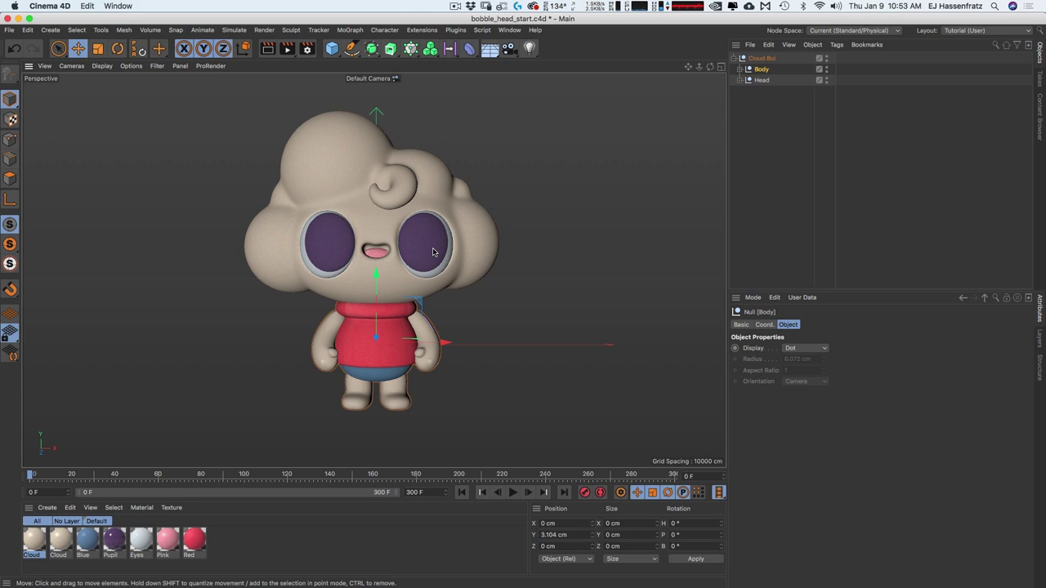
{"action": "left_click", "coordinate": [433, 252]}
{"action": "key", "text": "super+z"}
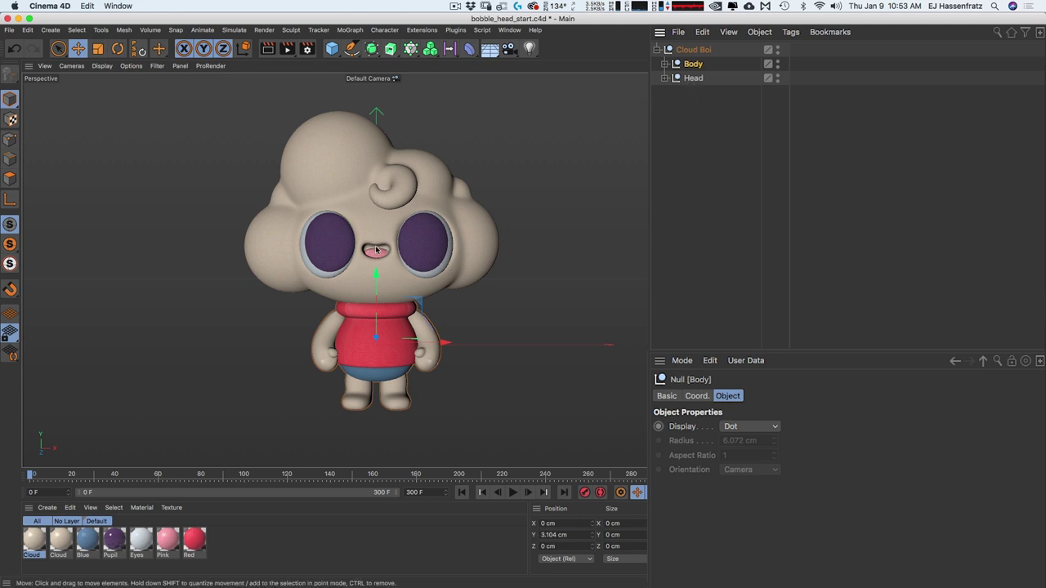
Add a Collider Body simulation tag to the Body group
{"action": "right_click", "coordinate": [692, 67]}
{"action": "mouse_move", "coordinate": [800, 258]}
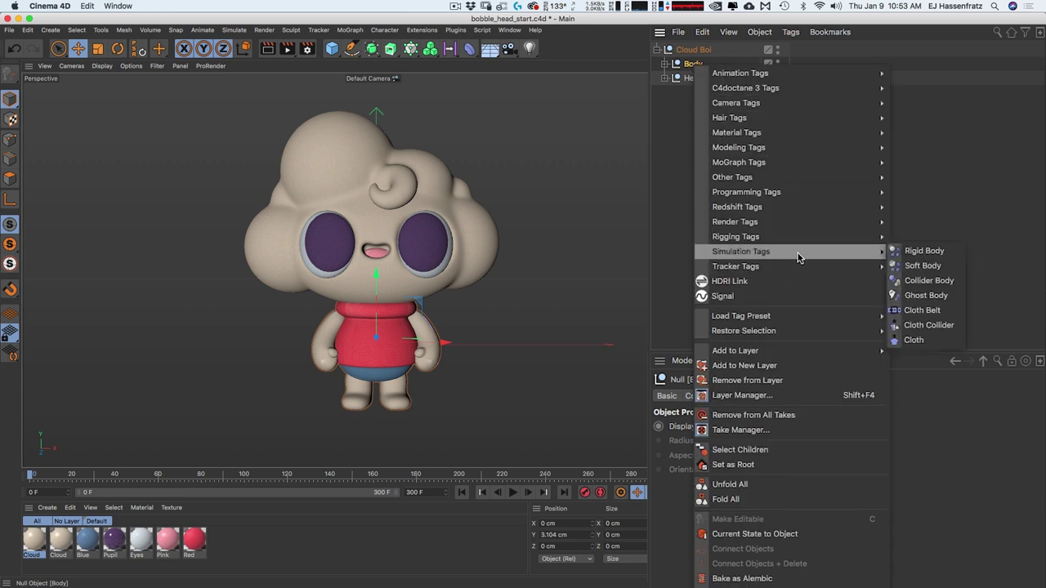
{"action": "left_click", "coordinate": [952, 282]}
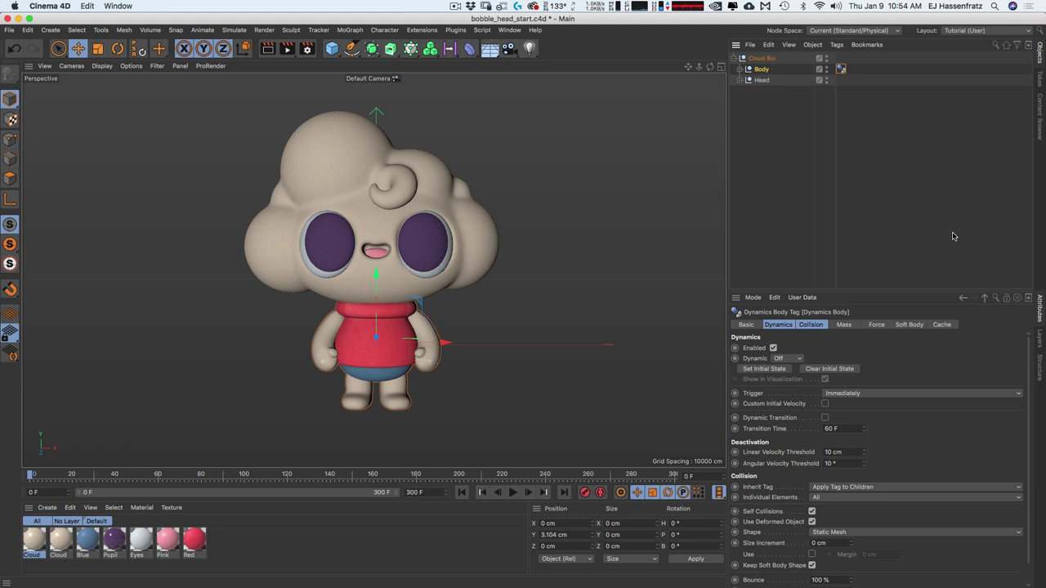
Set the Body collider's Inherit Tag to Compound Collision Shape and its Individual Elements to Off
{"action": "left_click", "coordinate": [811, 324]}
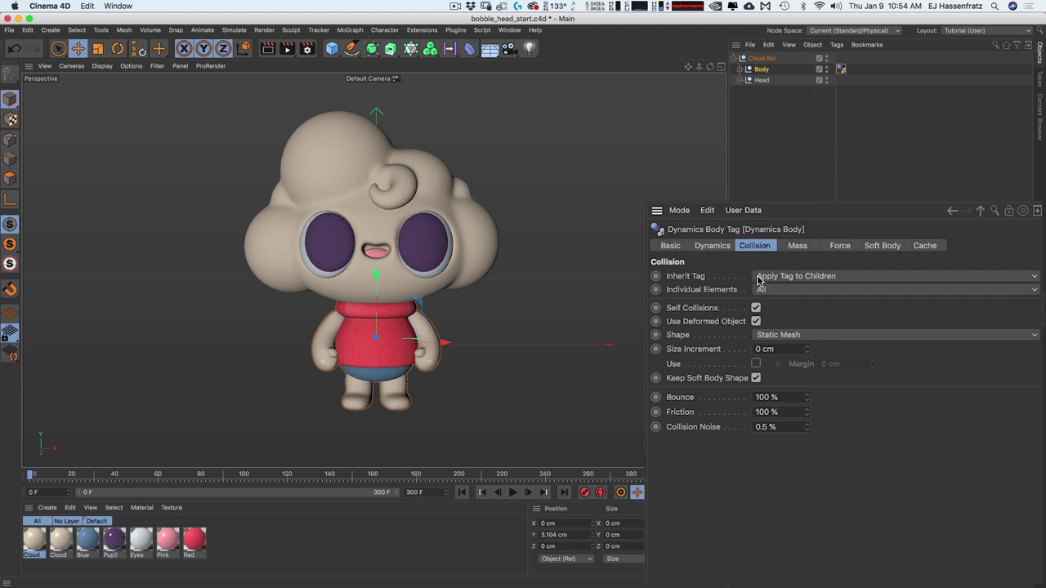
{"action": "left_click", "coordinate": [739, 69]}
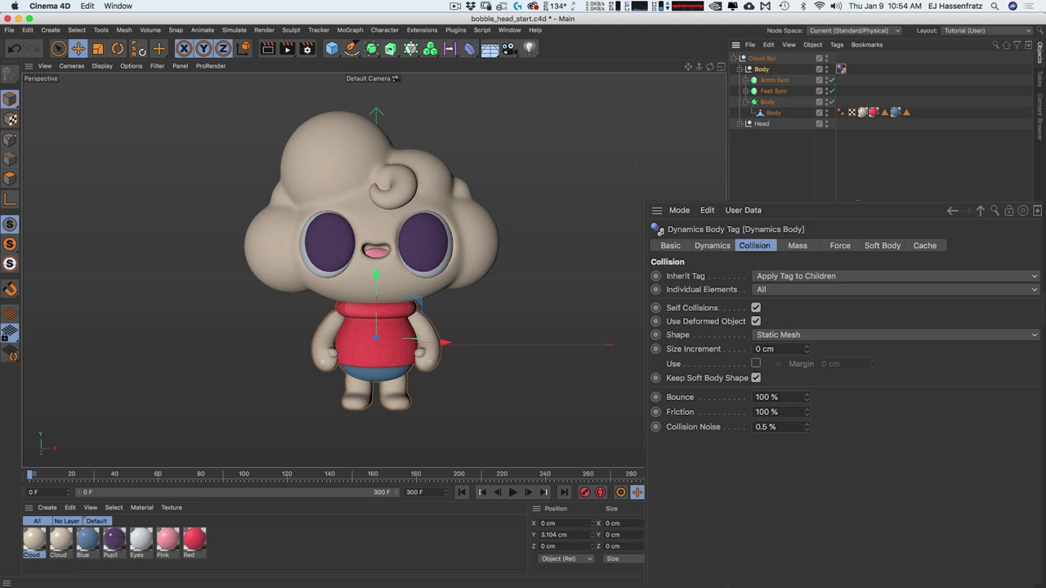
{"action": "left_click", "coordinate": [697, 278]}
{"action": "left_click", "coordinate": [857, 280]}
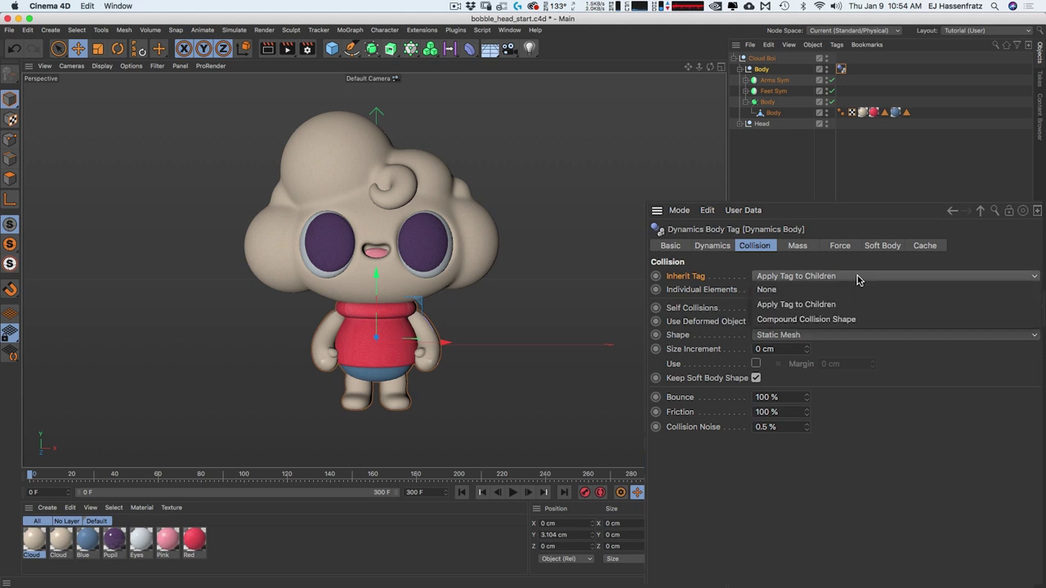
{"action": "left_click", "coordinate": [886, 322]}
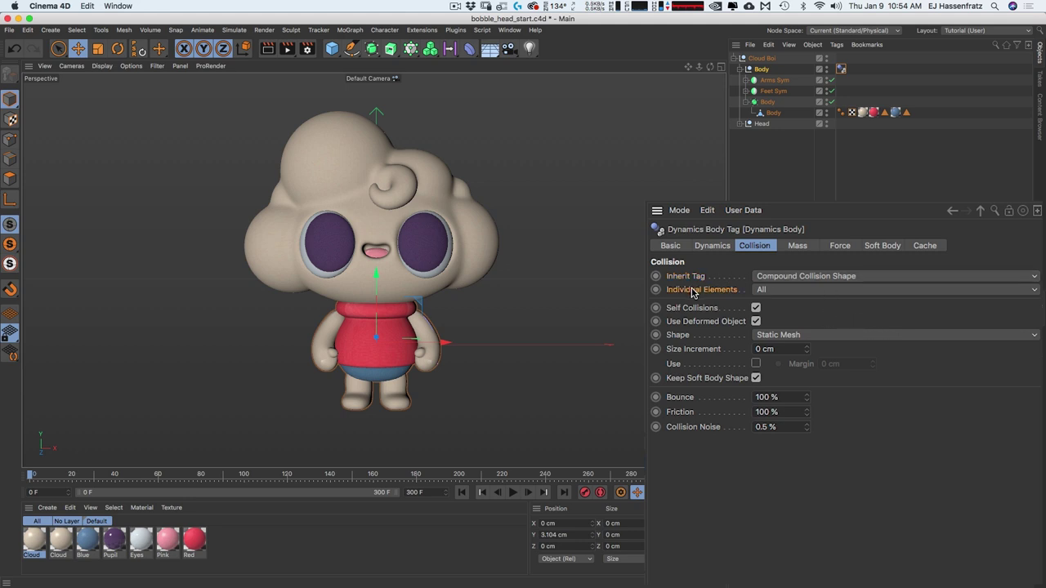
{"action": "left_click", "coordinate": [773, 290]}
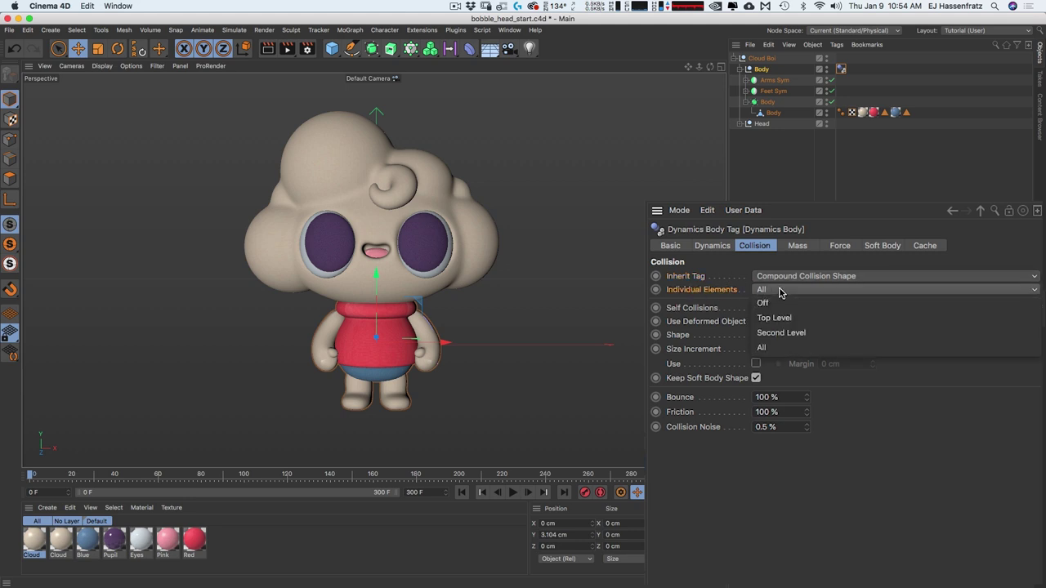
{"action": "left_click", "coordinate": [834, 309]}
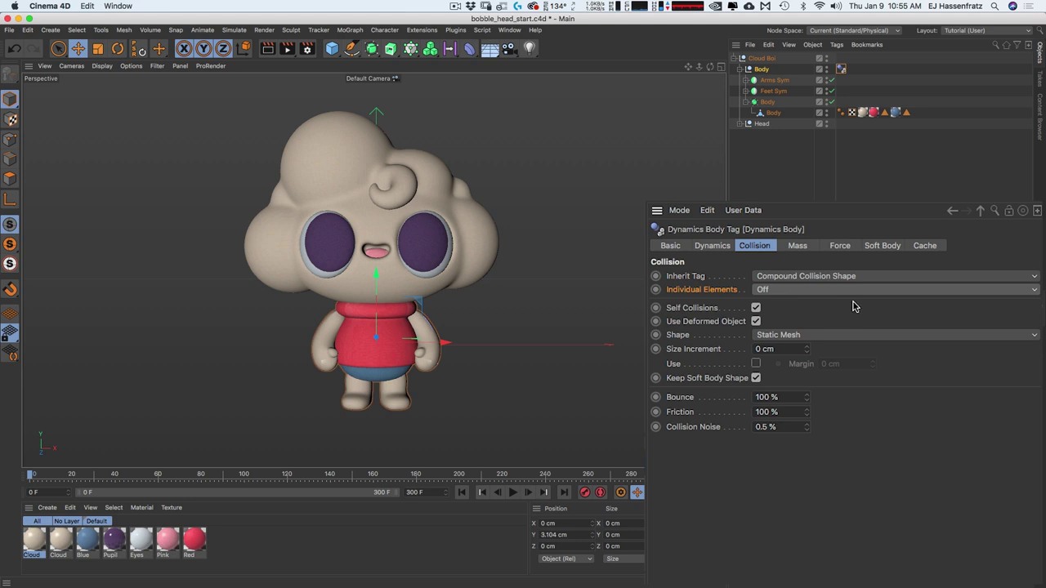
Set the Body collider's collision shape to Automatic and collapse the Body group
{"action": "left_click", "coordinate": [685, 337]}
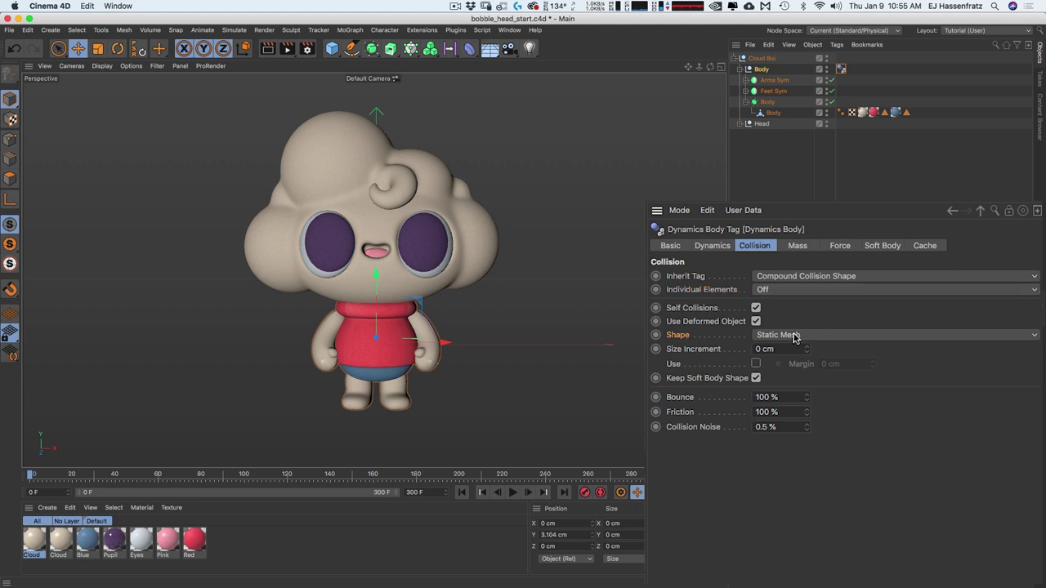
{"action": "left_click", "coordinate": [870, 337]}
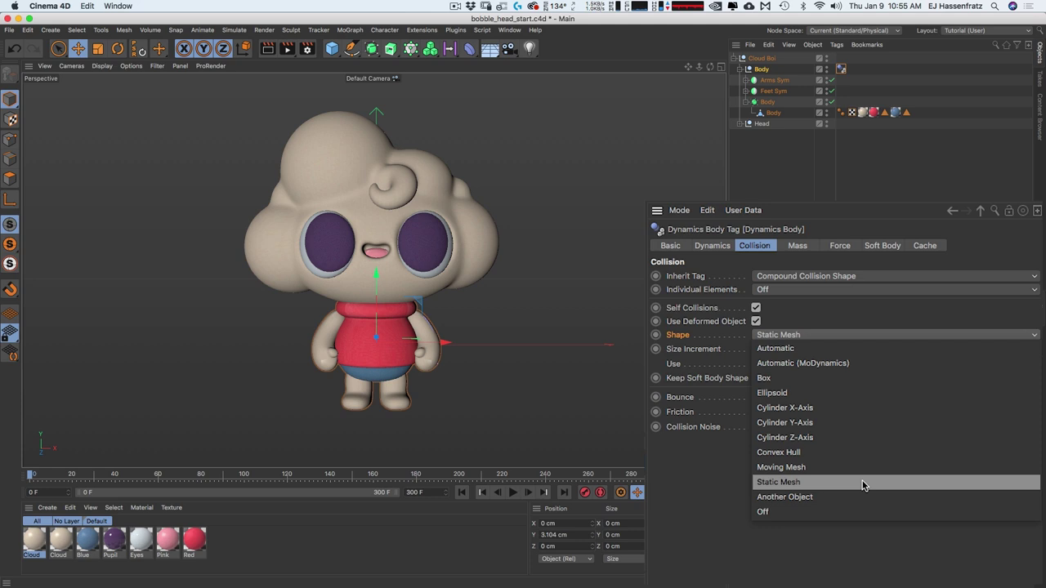
{"action": "left_click", "coordinate": [863, 349]}
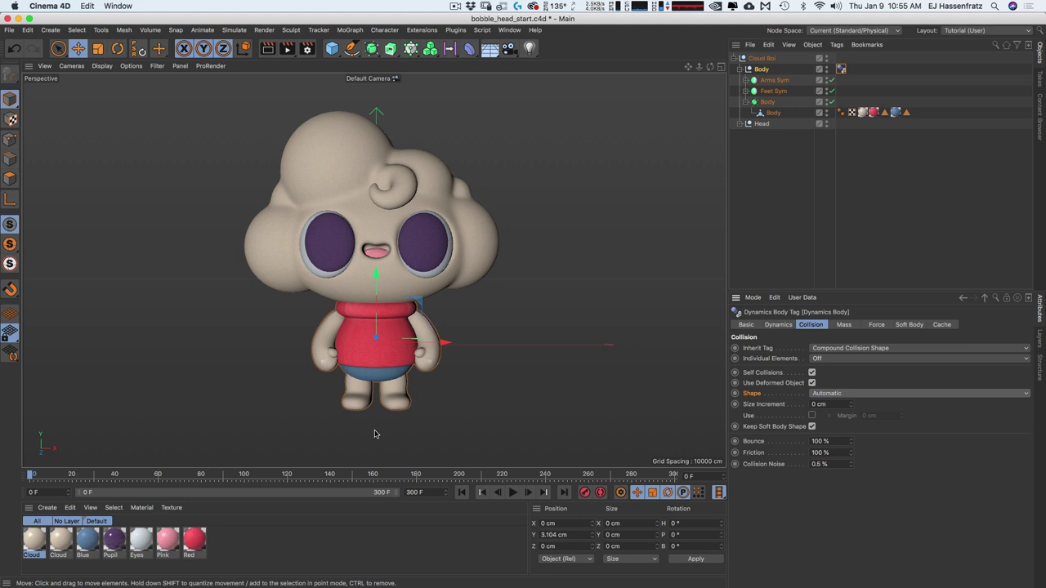
{"action": "left_click", "coordinate": [740, 69]}
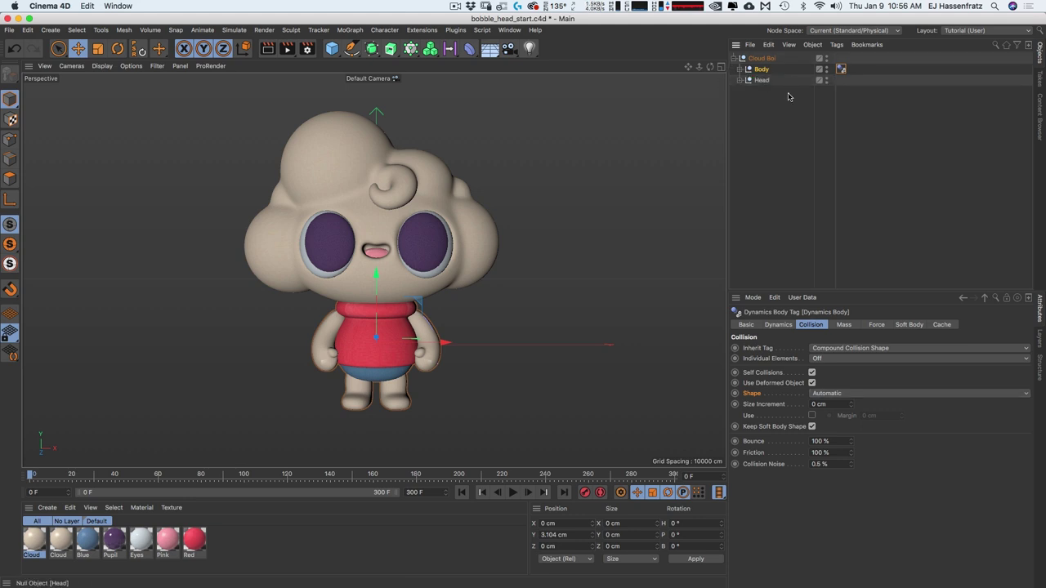
Raise the Head group straight above the body to a Y position of about 254 cm
{"action": "left_click", "coordinate": [762, 81]}
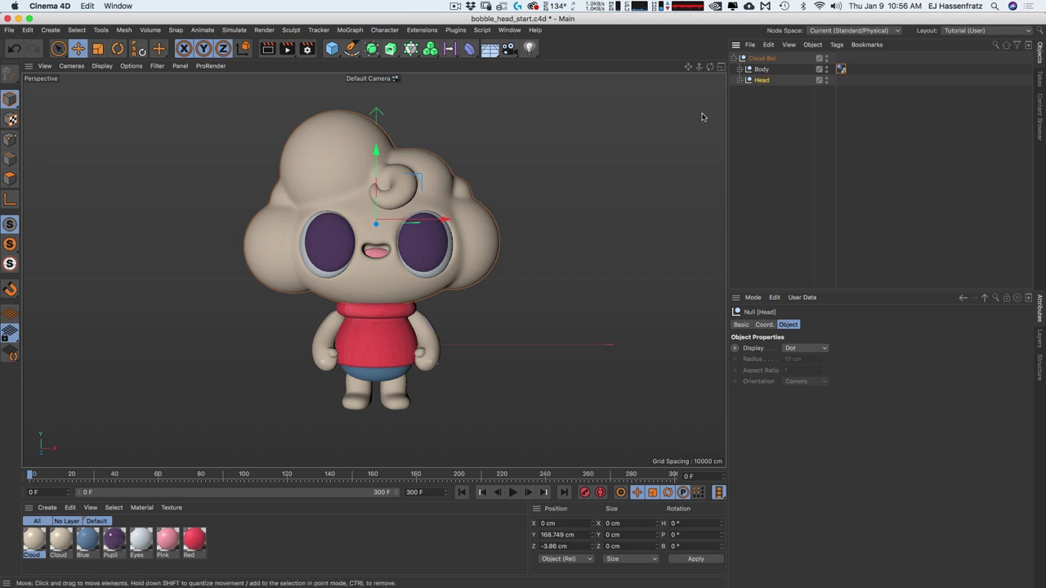
{"action": "left_click_drag", "start_coordinate": [377, 173], "coordinate": [412, 110]}
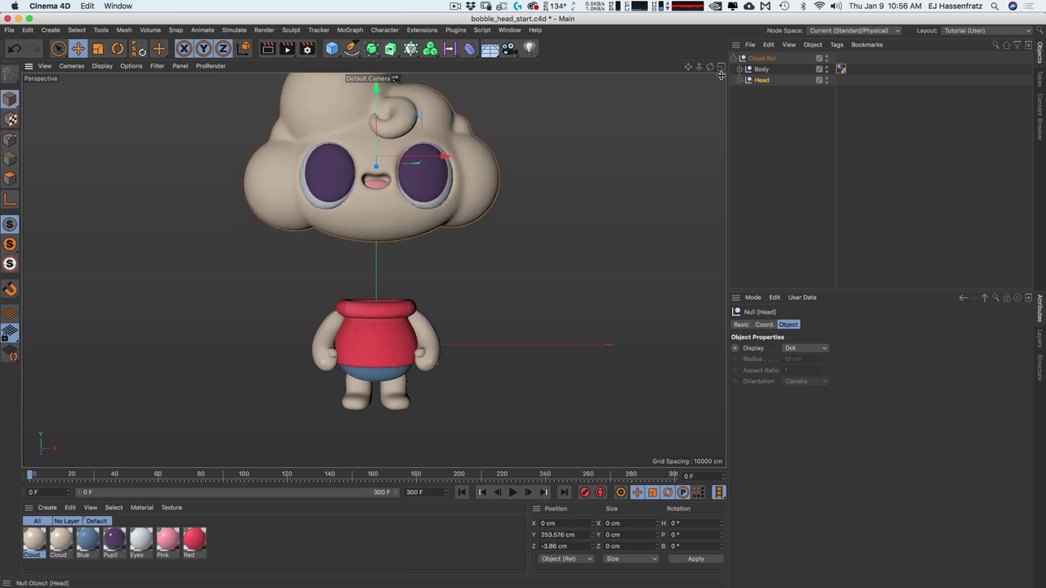
{"action": "scroll", "coordinate": [425, 131], "scroll_direction": "down", "scroll_amount": 1}
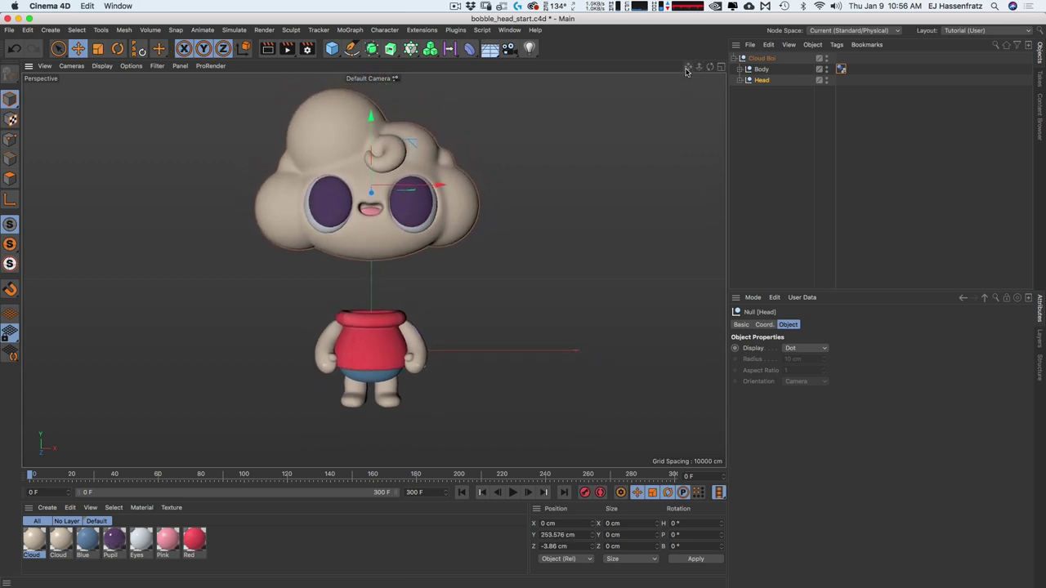
{"action": "left_click_drag", "start_coordinate": [691, 79], "coordinate": [626, 140], "text": "alt"}
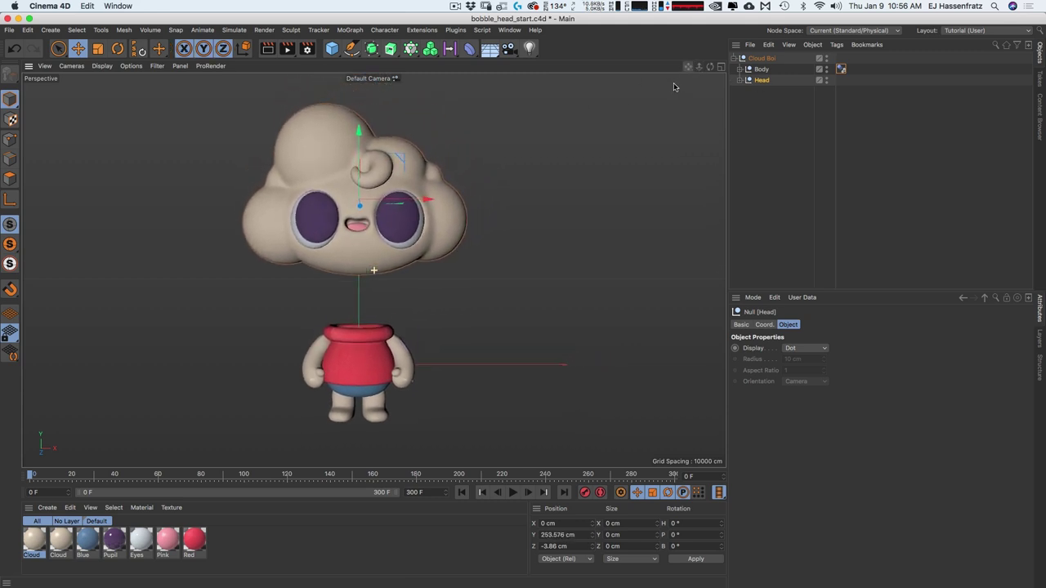
Add a Rigid Body simulation tag to the Head group
{"action": "right_click", "coordinate": [766, 83]}
{"action": "mouse_move", "coordinate": [818, 227]}
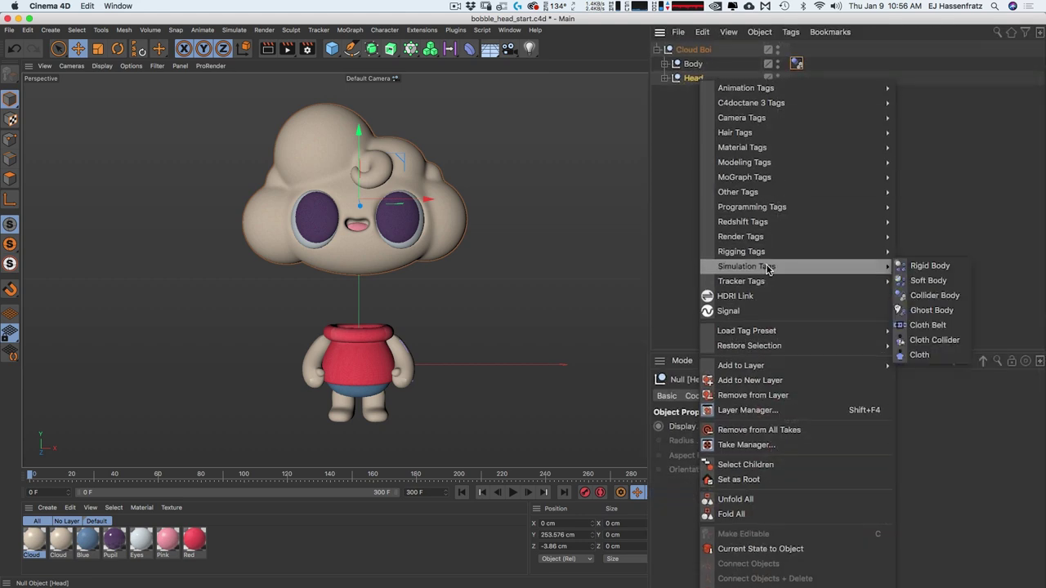
{"action": "left_click", "coordinate": [929, 266]}
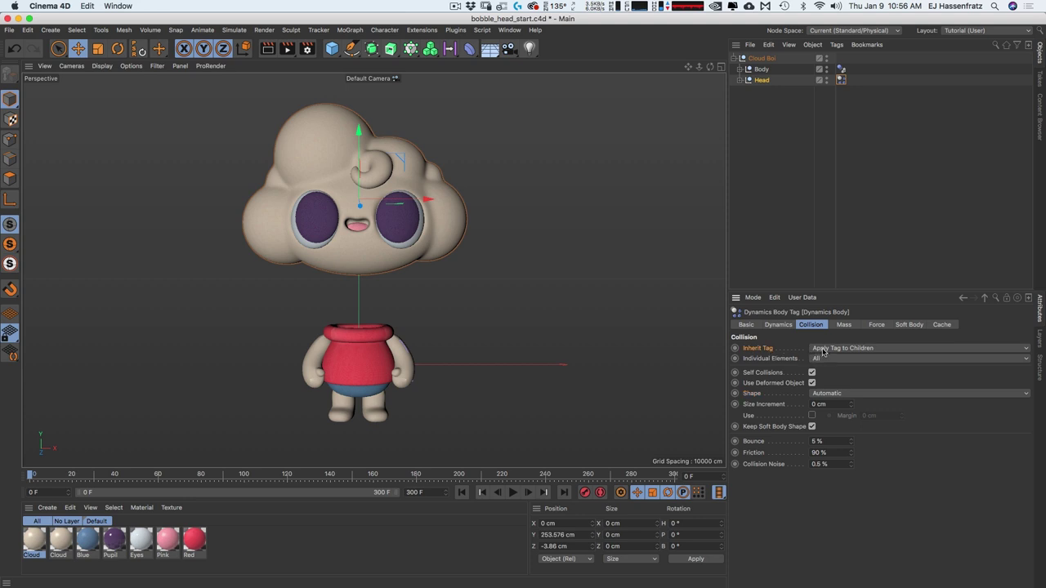
Set the Head rigid body's Inherit Tag to Compound Collision Shape and its Individual Elements to Off
{"action": "left_click", "coordinate": [739, 80]}
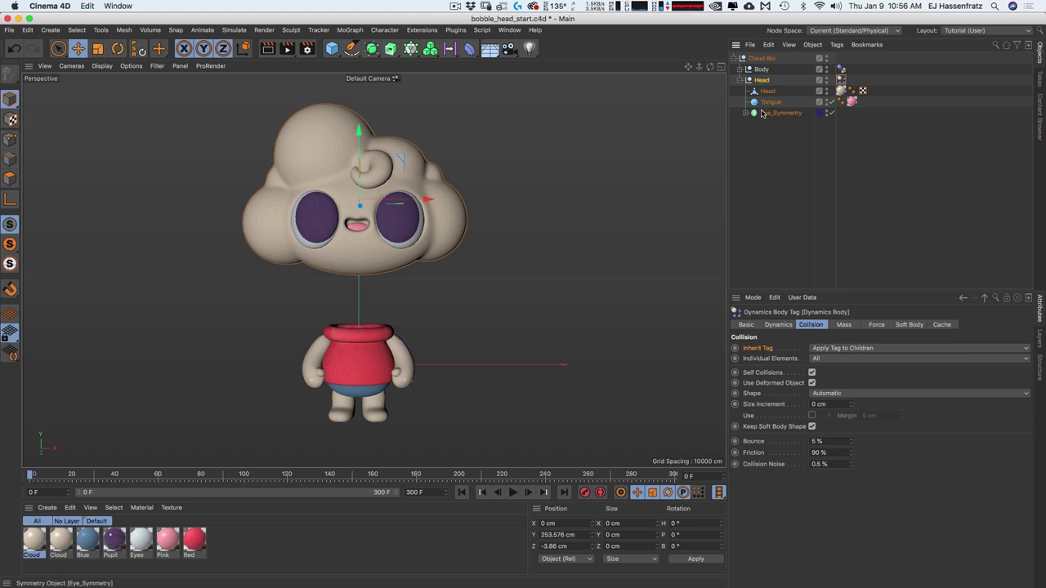
{"action": "left_click", "coordinate": [821, 348]}
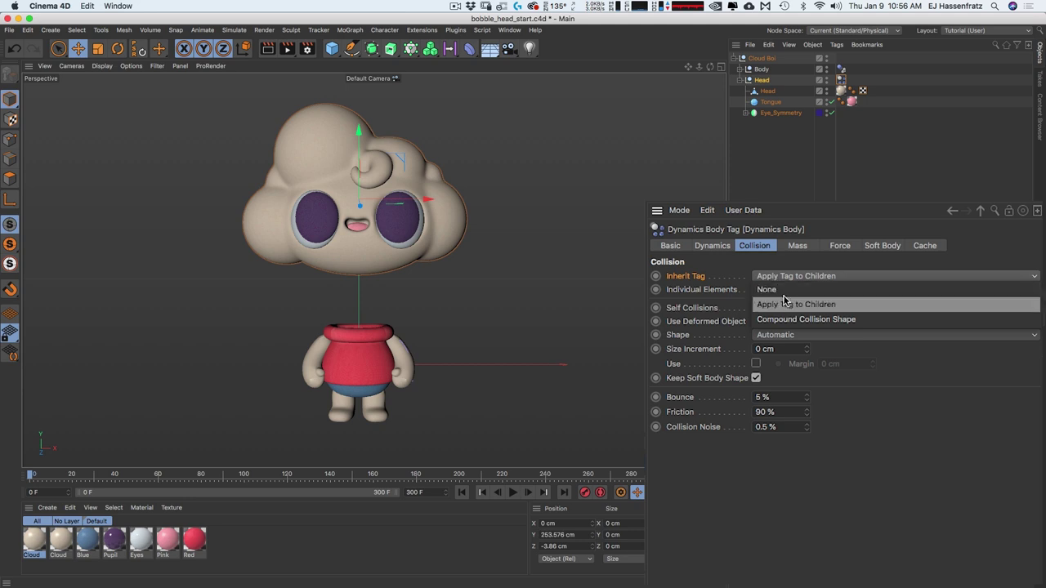
{"action": "left_click", "coordinate": [821, 320]}
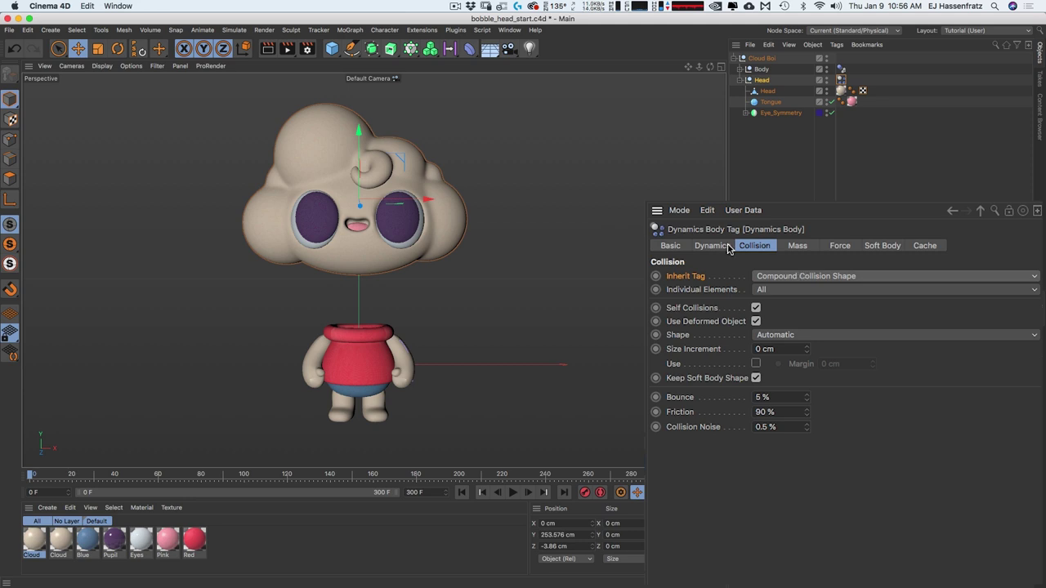
{"action": "left_click", "coordinate": [707, 291]}
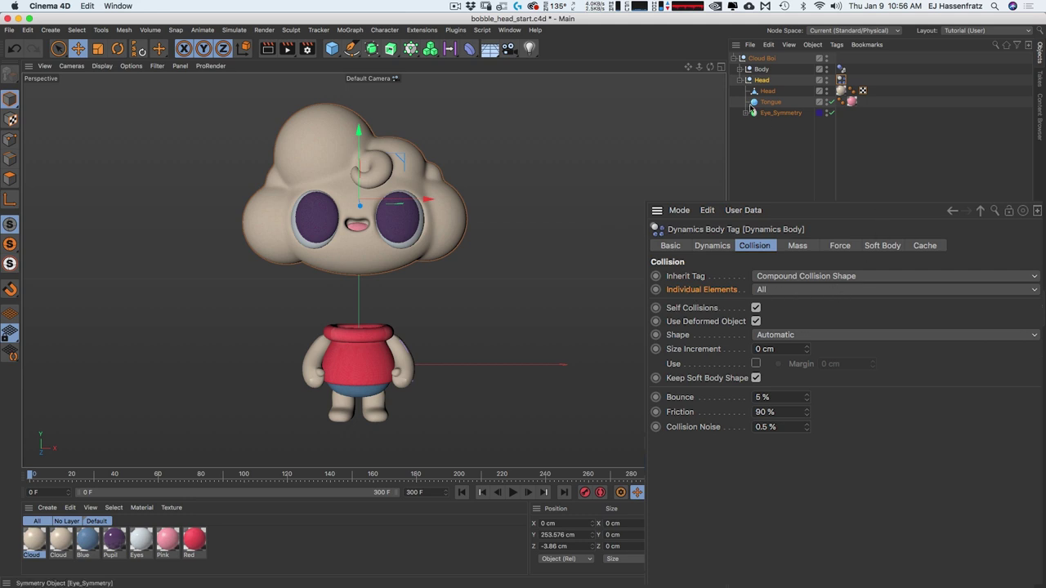
{"action": "left_click", "coordinate": [779, 290]}
{"action": "left_click", "coordinate": [789, 304]}
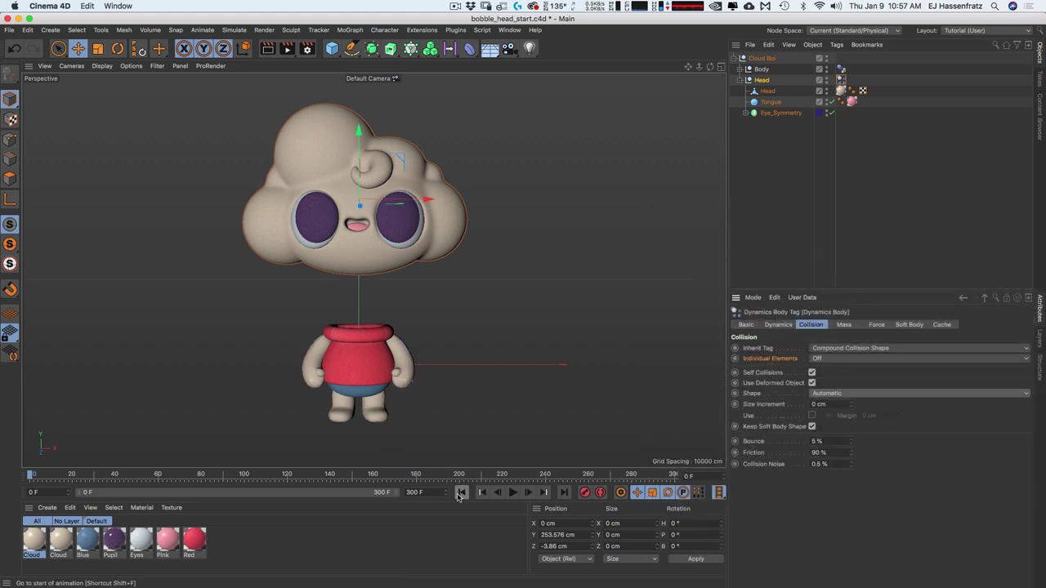
Play the simulation of the head falling onto the body, replay it, and return to the first frame
{"action": "left_click", "coordinate": [513, 493]}
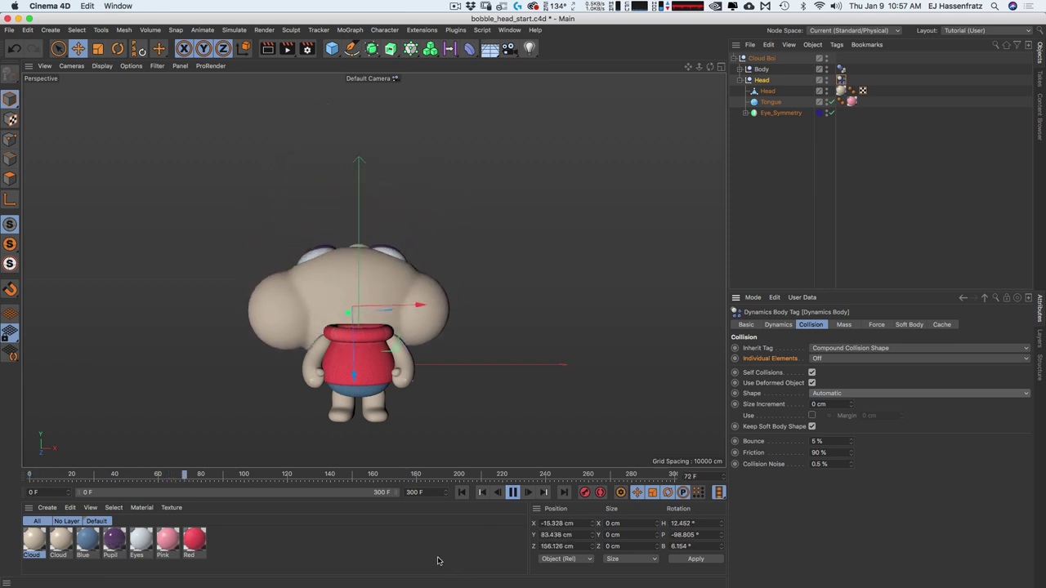
{"action": "left_click", "coordinate": [461, 492]}
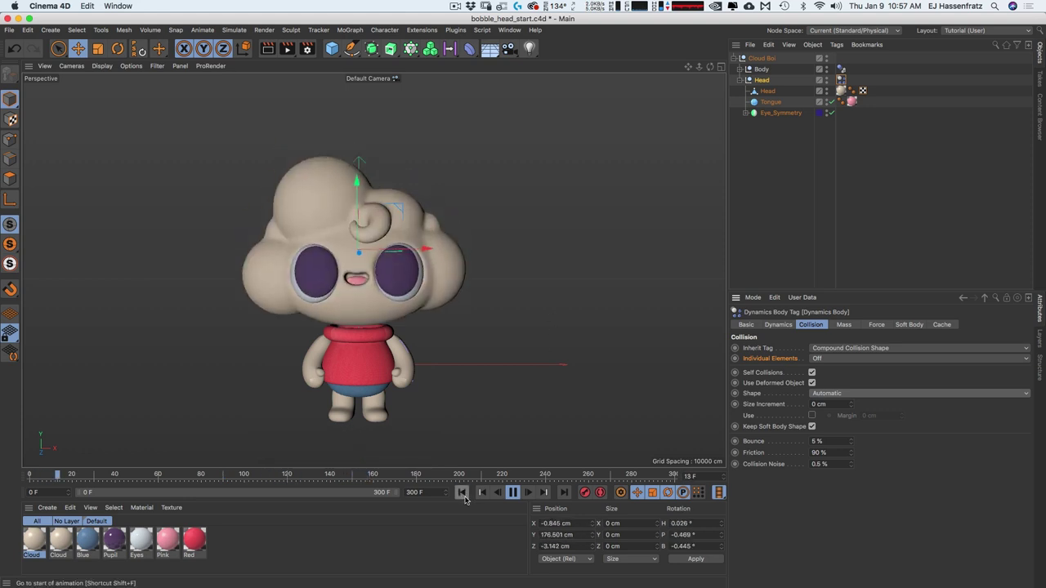
{"action": "left_click", "coordinate": [463, 493]}
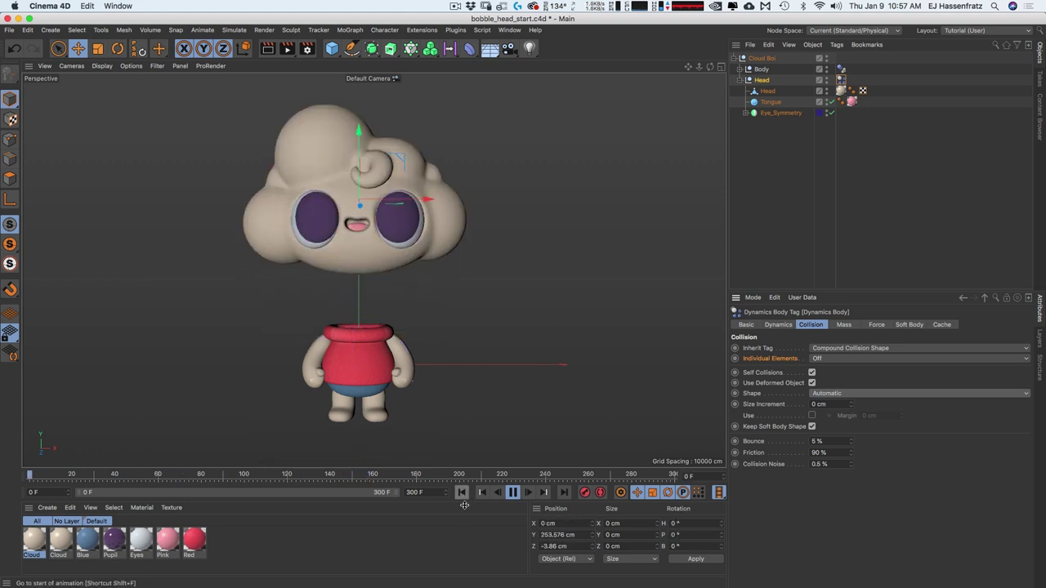
{"action": "left_click", "coordinate": [461, 492]}
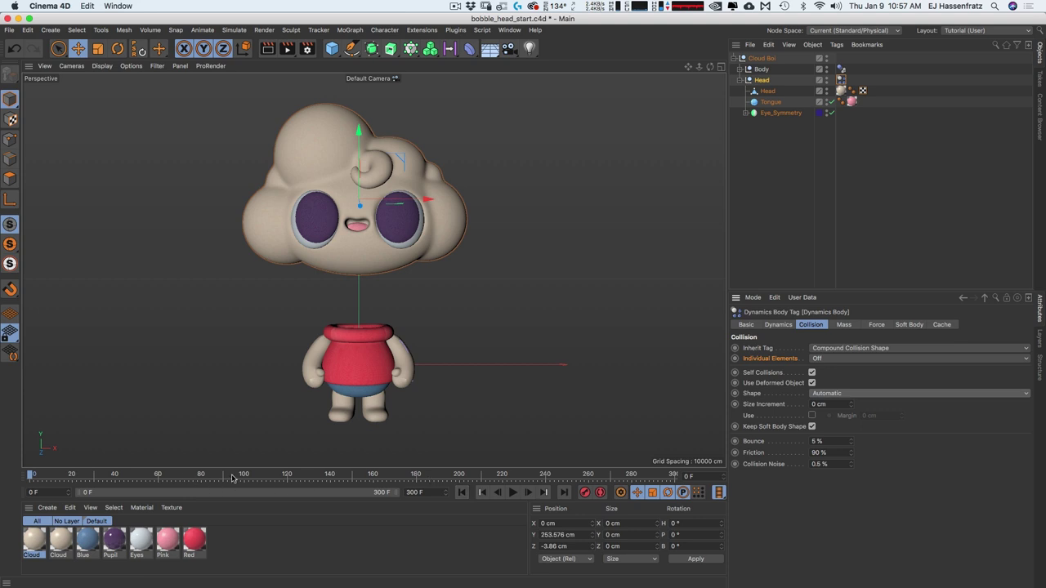
Set the project length to 400 frames and extend the preview range to frame 400
{"action": "double_click", "coordinate": [433, 493]}
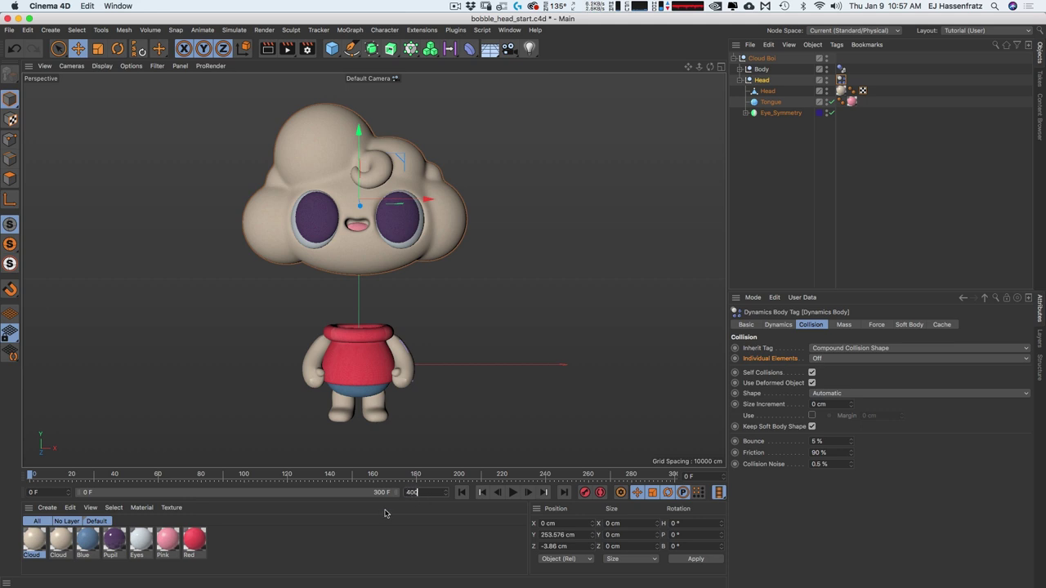
{"action": "type", "text": "400"}
{"action": "key", "text": "Return"}
{"action": "left_click_drag", "start_coordinate": [316, 492], "coordinate": [417, 493]}
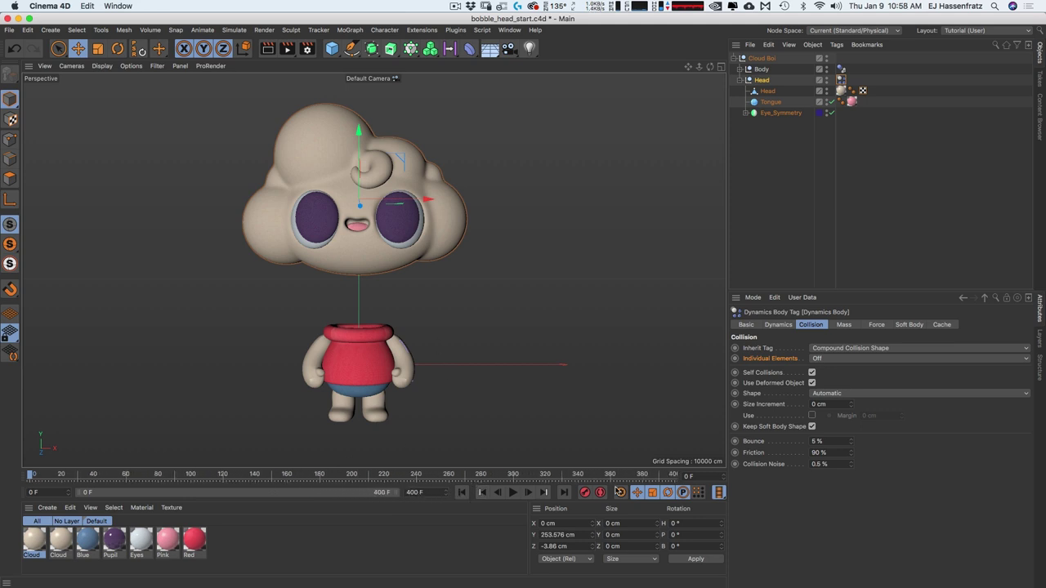
Play the head simulation over the longer timeline and pause the playback
{"action": "left_click", "coordinate": [512, 493]}
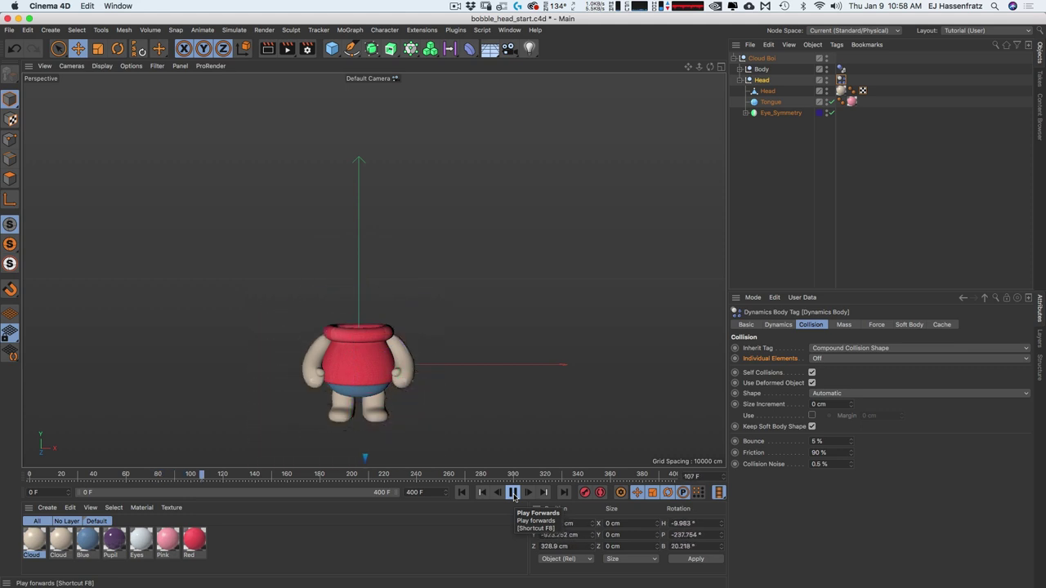
{"action": "left_click", "coordinate": [514, 493]}
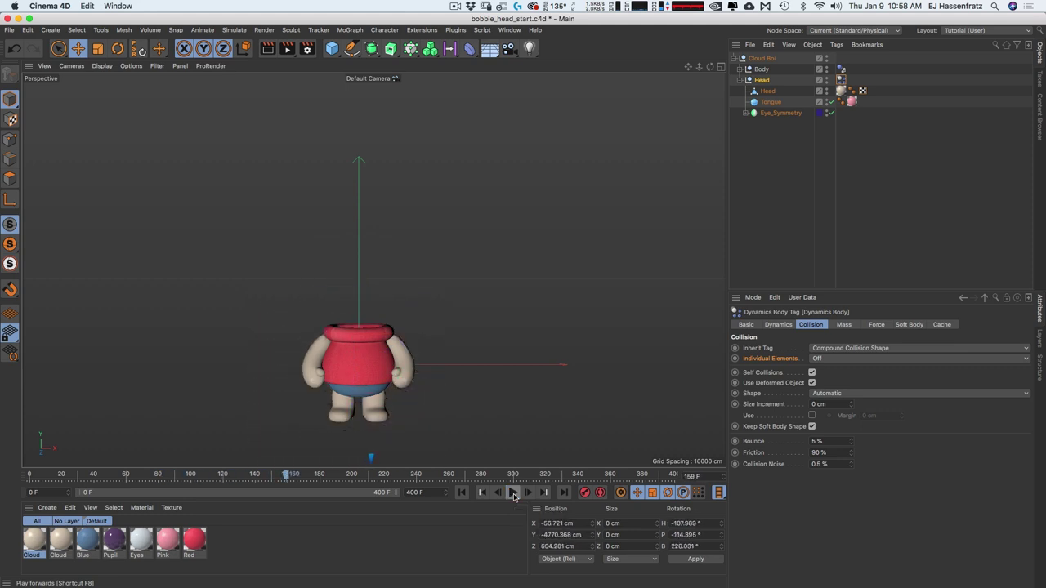
Set Follow Position and Follow Rotation to 5 in the Head rigid body's Force settings, starting from the first frame
{"action": "left_click", "coordinate": [461, 492]}
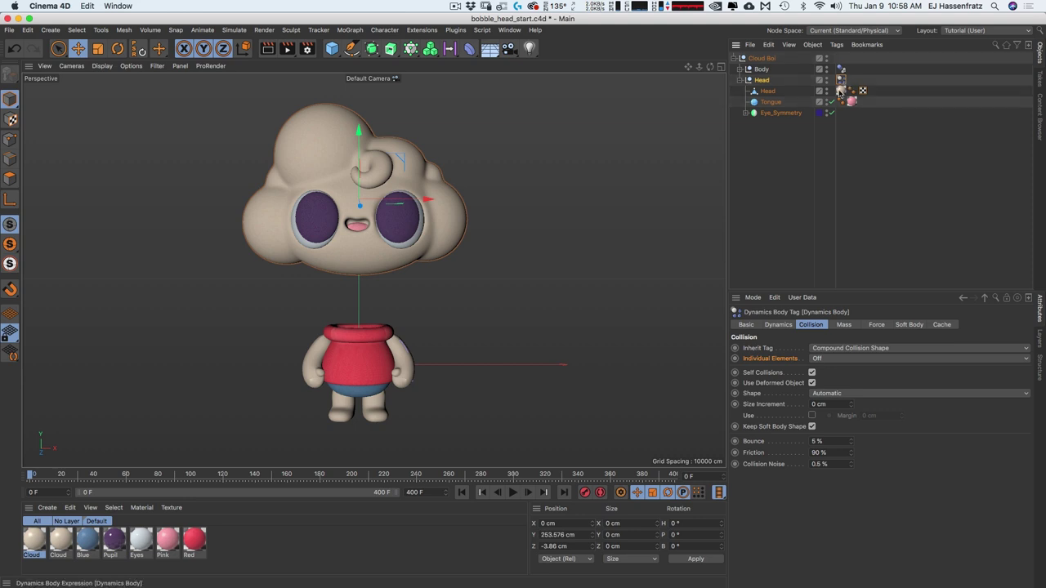
{"action": "left_click", "coordinate": [875, 325]}
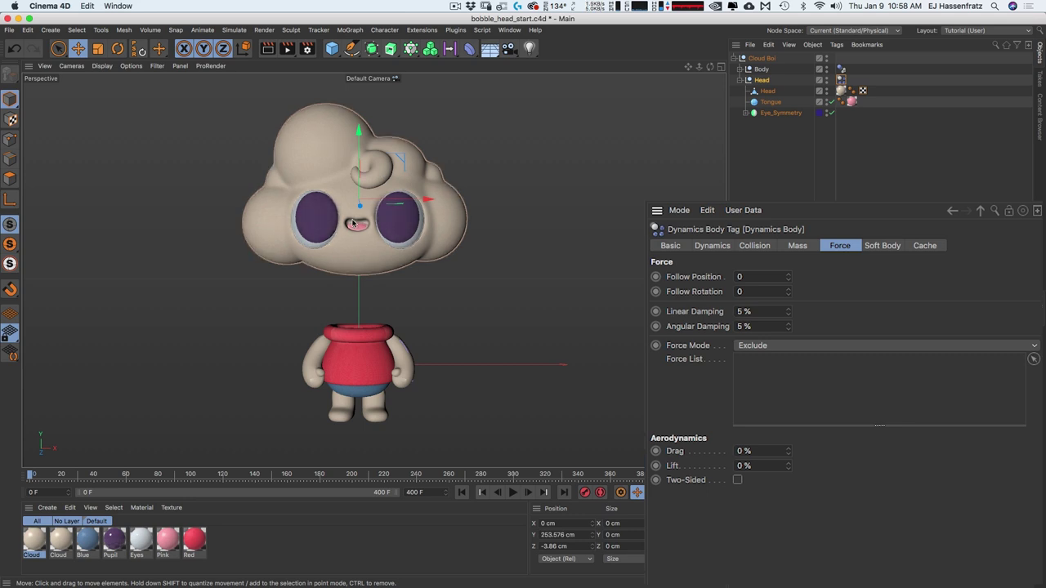
{"action": "left_click", "coordinate": [746, 278]}
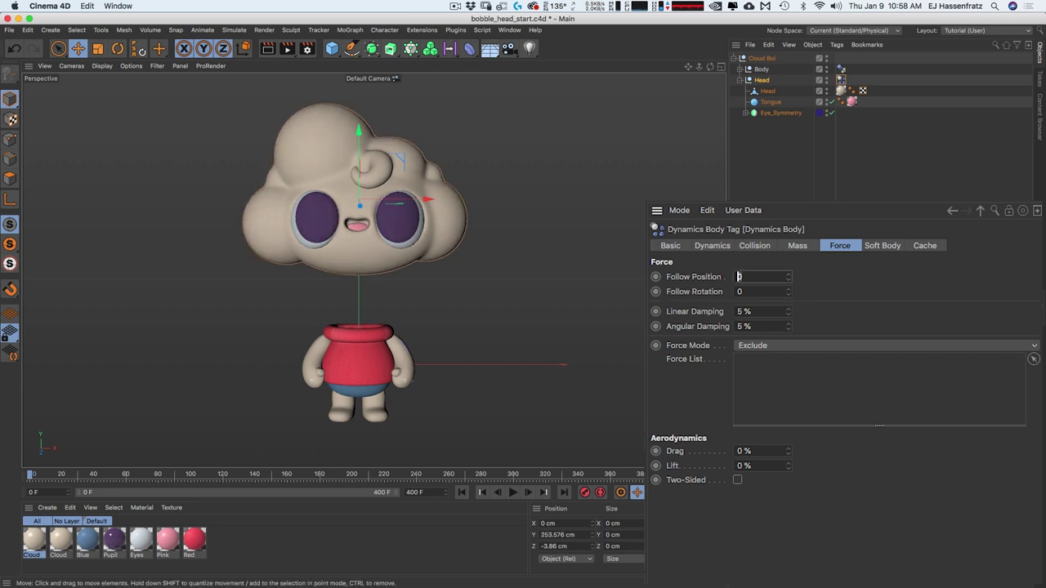
{"action": "type", "text": "5"}
{"action": "key", "text": "Tab"}
{"action": "type", "text": "5"}
{"action": "key", "text": "Return"}
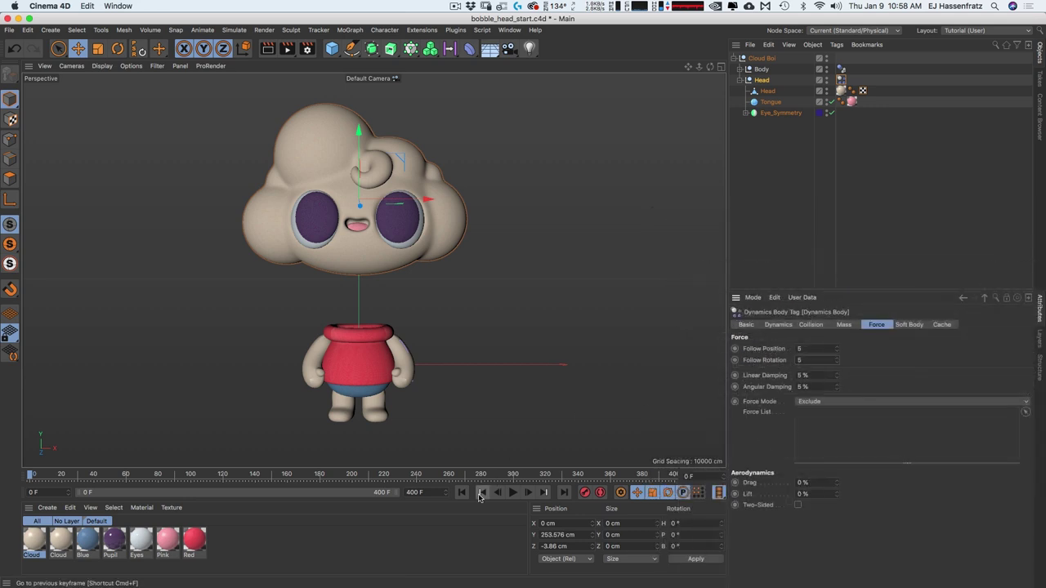
Play the simulation while moving the Cloud Boi null around to test the head's wobble, and reset its position
{"action": "left_click", "coordinate": [512, 492]}
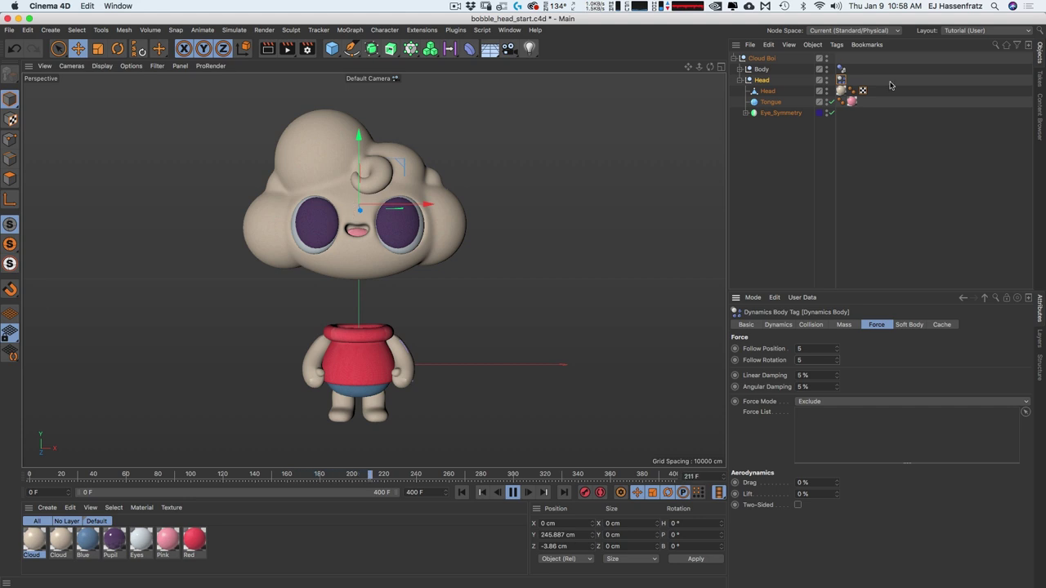
{"action": "left_click", "coordinate": [758, 59]}
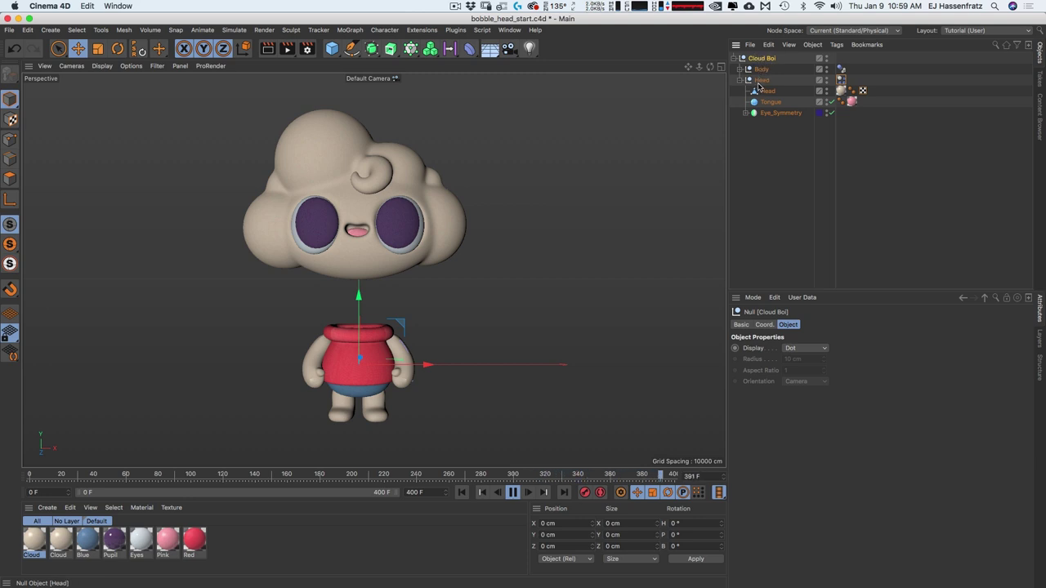
{"action": "left_click_drag", "start_coordinate": [501, 332], "coordinate": [453, 359]}
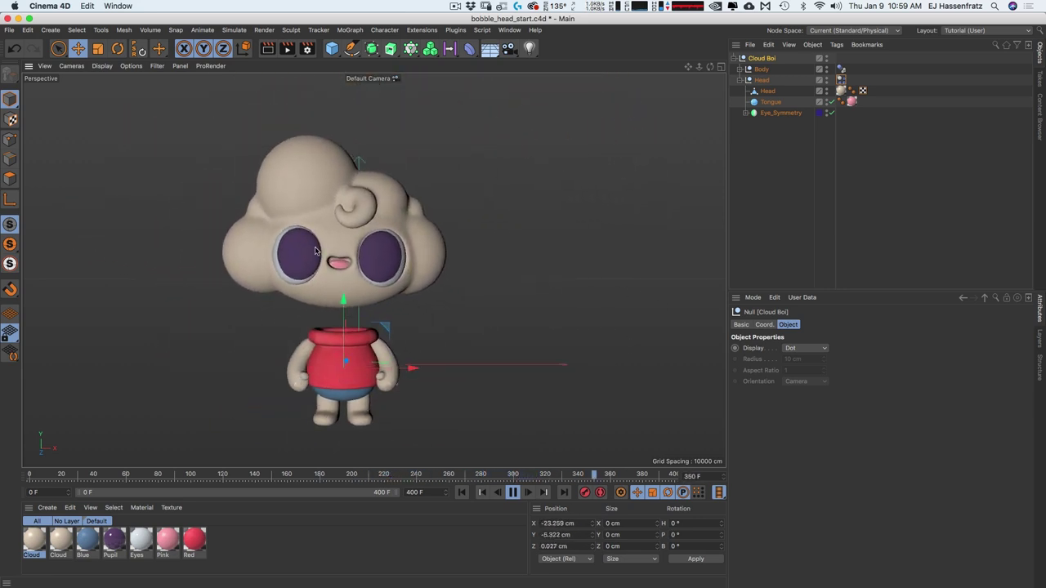
{"action": "left_click_drag", "start_coordinate": [456, 331], "coordinate": [556, 327]}
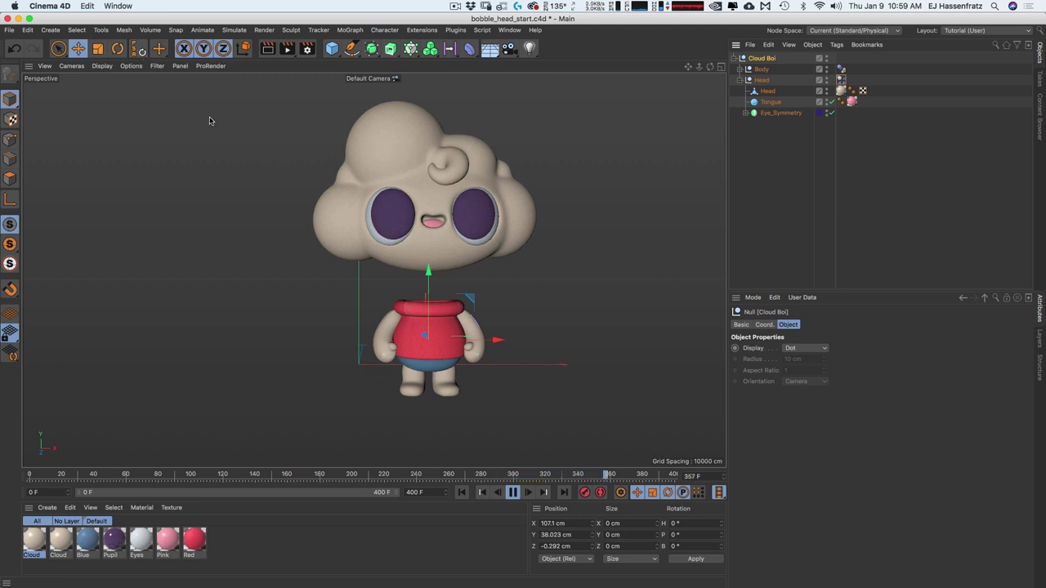
{"action": "left_click", "coordinate": [139, 49]}
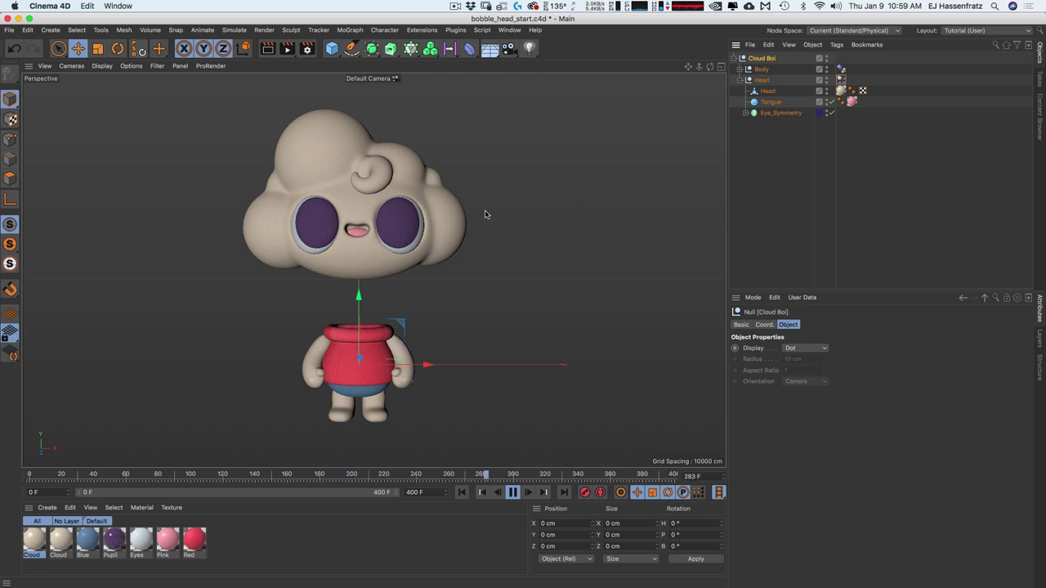
{"action": "key", "text": "Escape"}
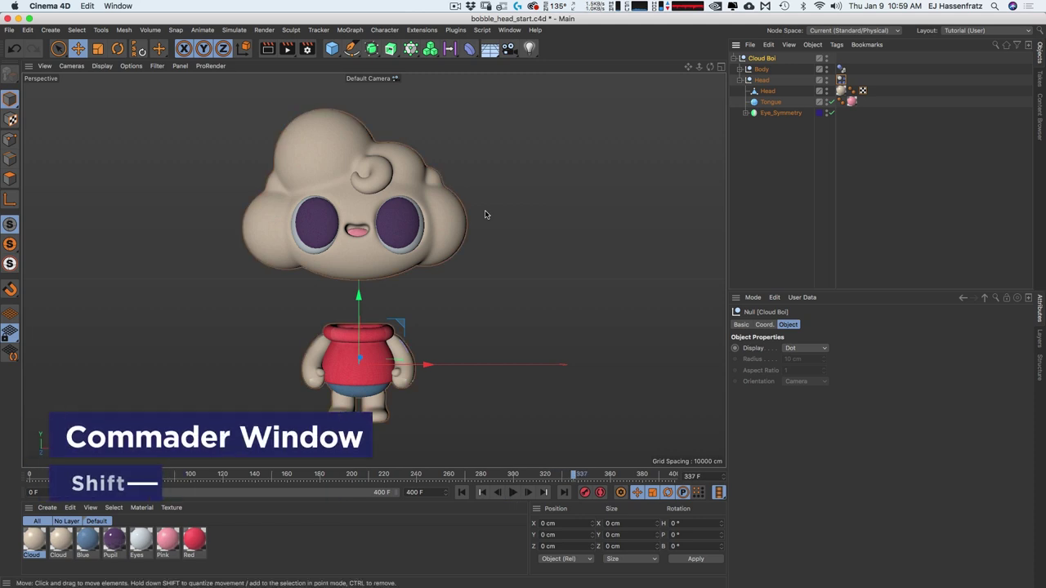
Find the Reset PSR command in the Commander, run it on the Cloud Boi null, and return to the first frame
{"action": "key", "text": "shift+c"}
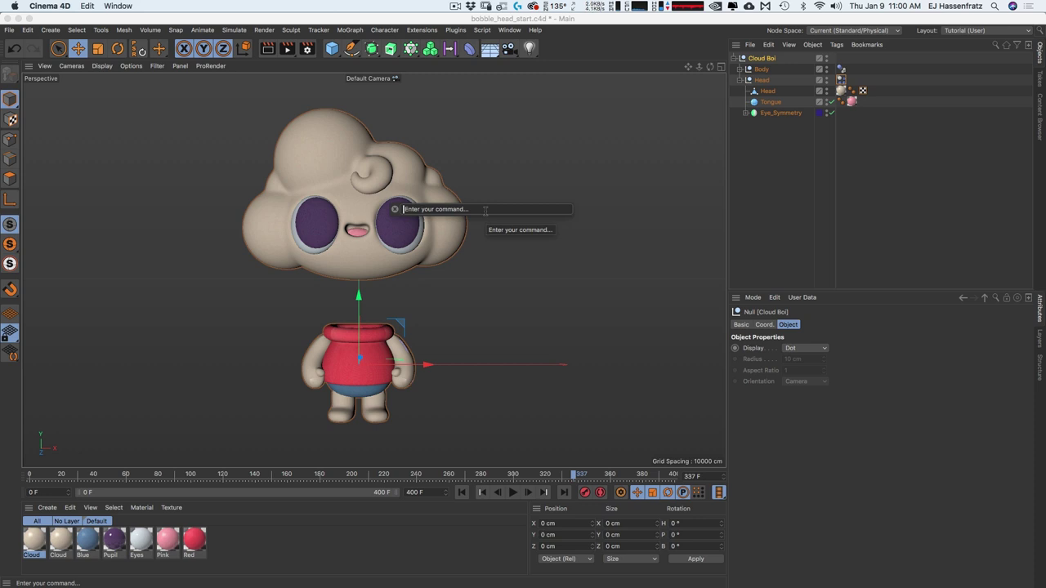
{"action": "type", "text": "reset"}
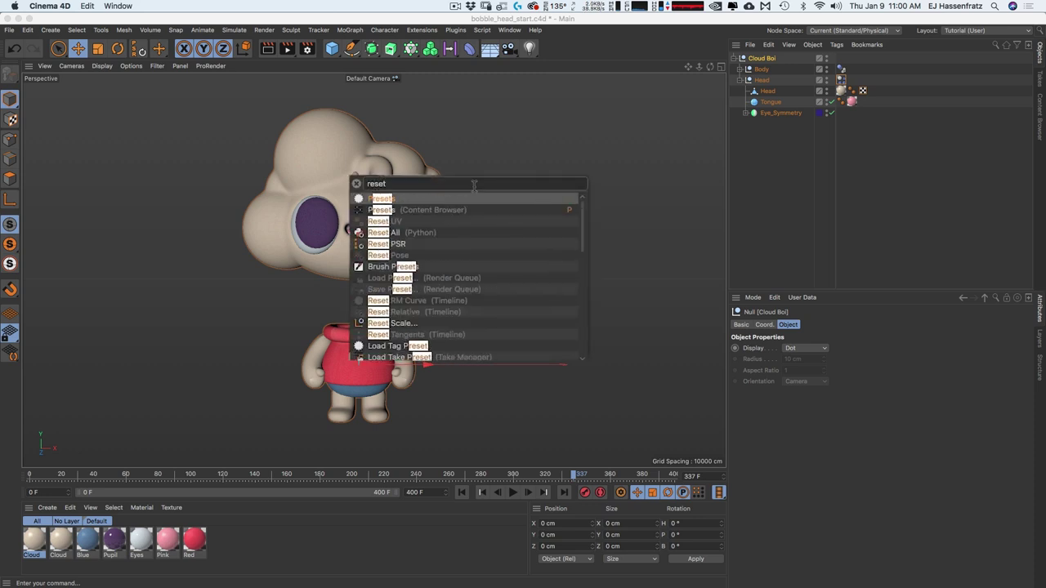
{"action": "type", "text": " psr"}
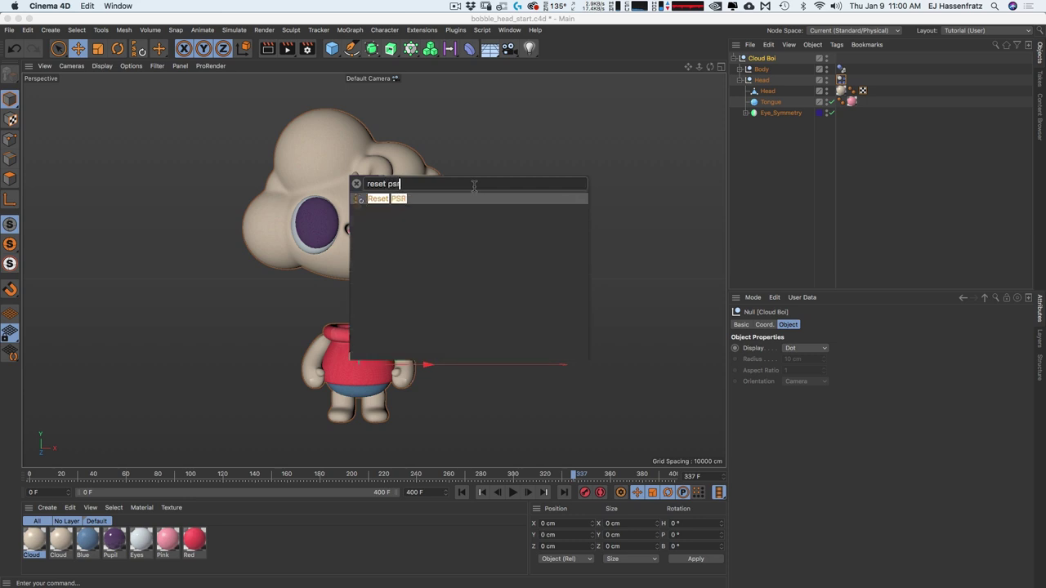
{"action": "left_click", "coordinate": [401, 200]}
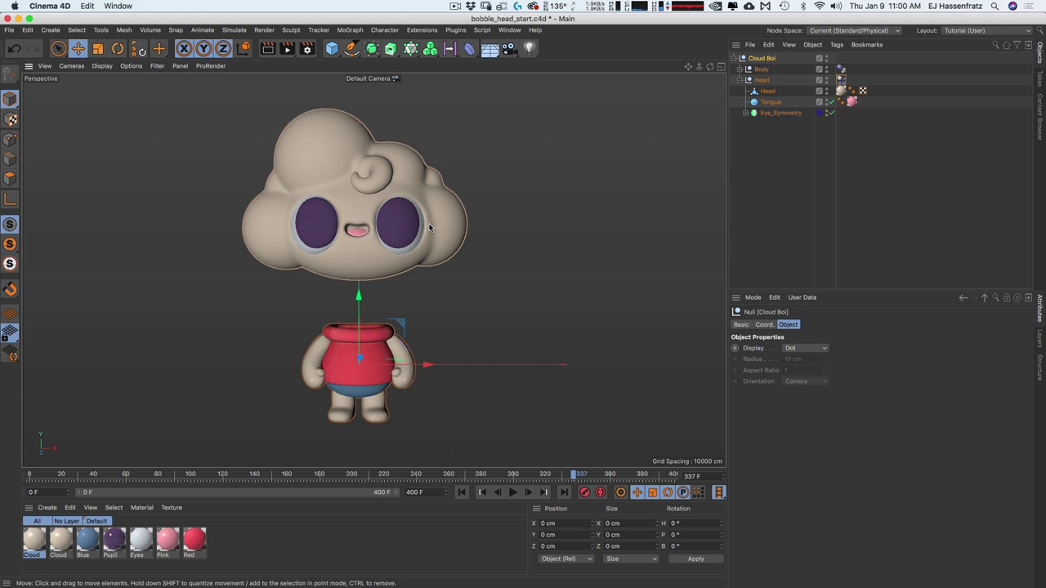
{"action": "key", "text": "shift+c"}
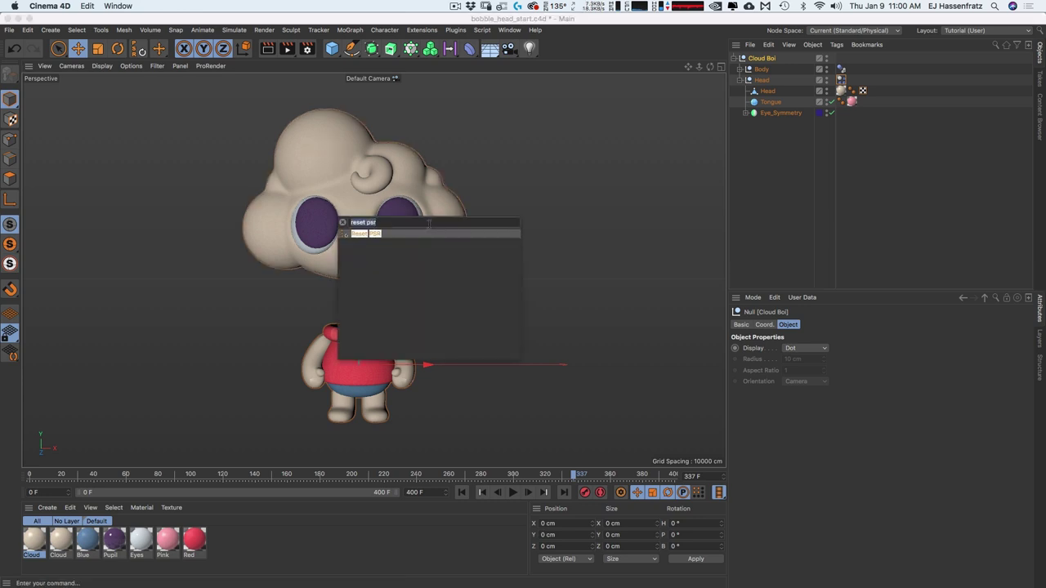
{"action": "key", "text": "Return"}
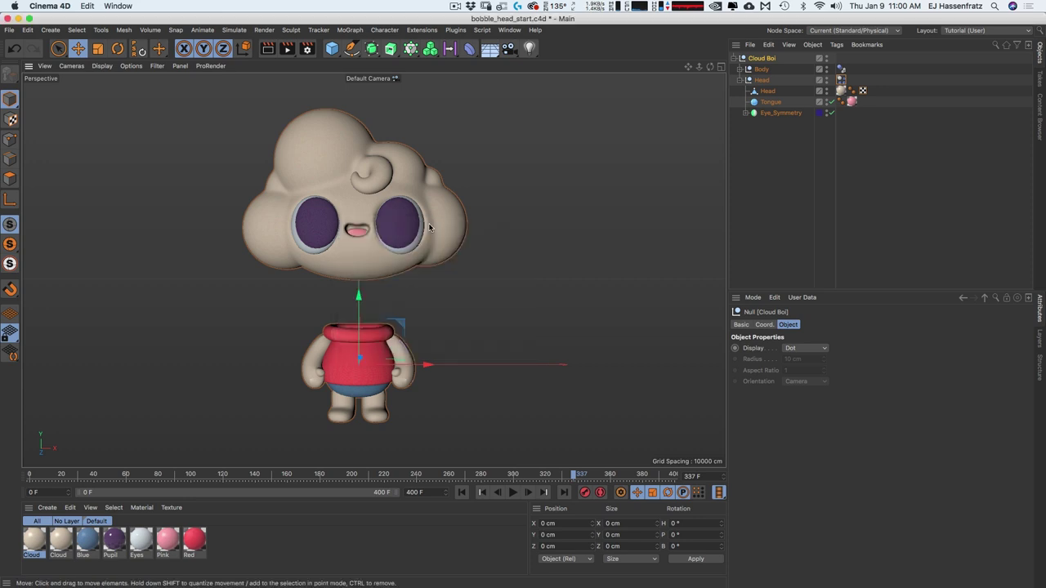
{"action": "left_click", "coordinate": [462, 492]}
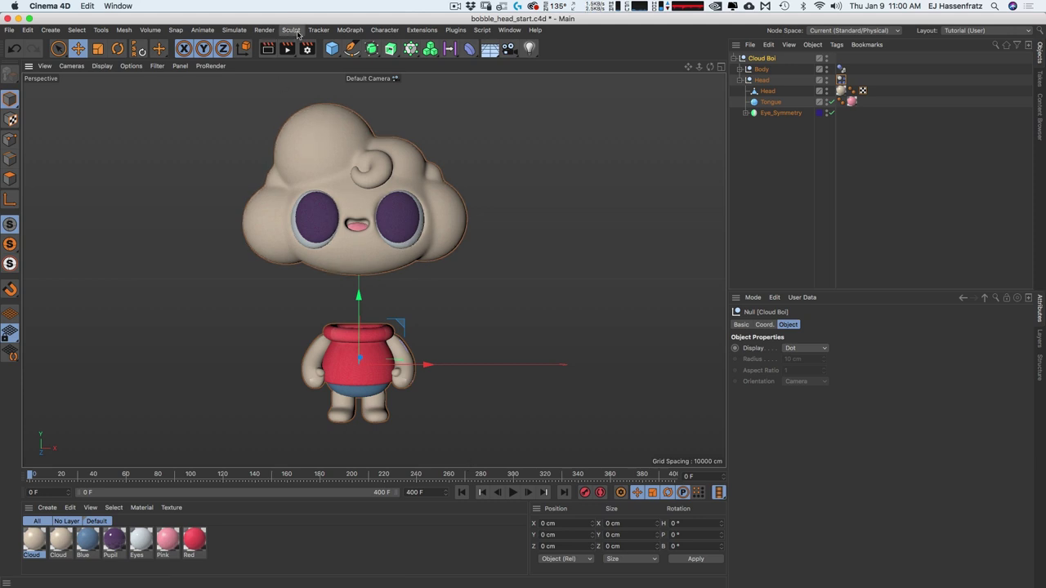
Add a dynamics Spring object and nest it under the Cloud Boi null, above Body
{"action": "left_click", "coordinate": [235, 30]}
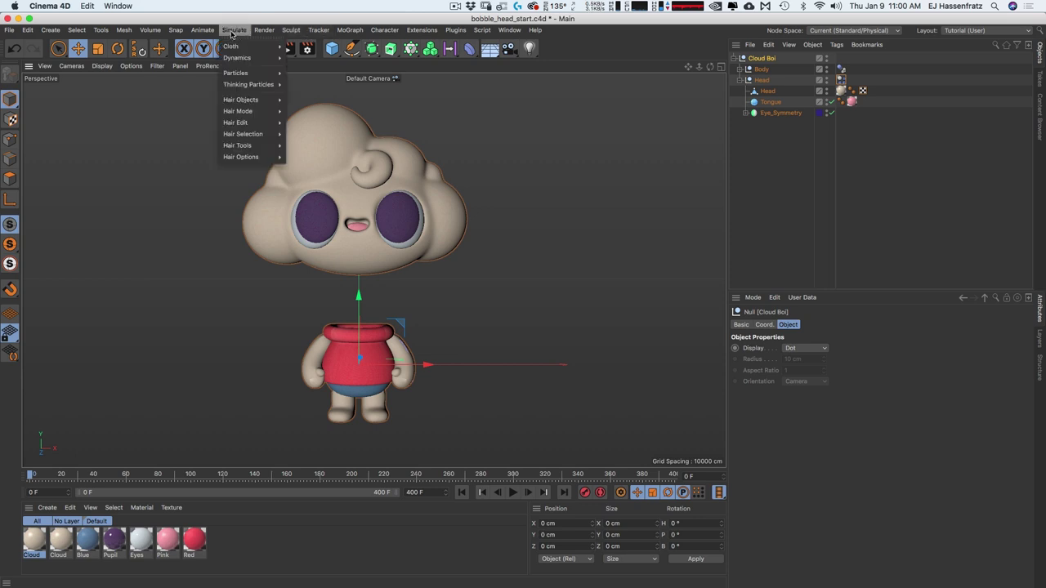
{"action": "mouse_move", "coordinate": [228, 62]}
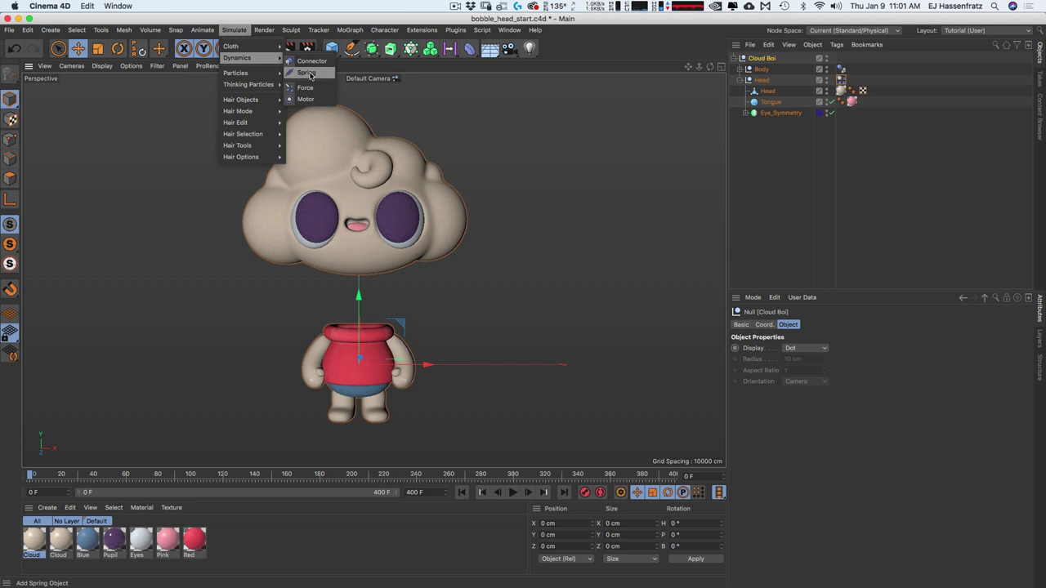
{"action": "left_click", "coordinate": [318, 75]}
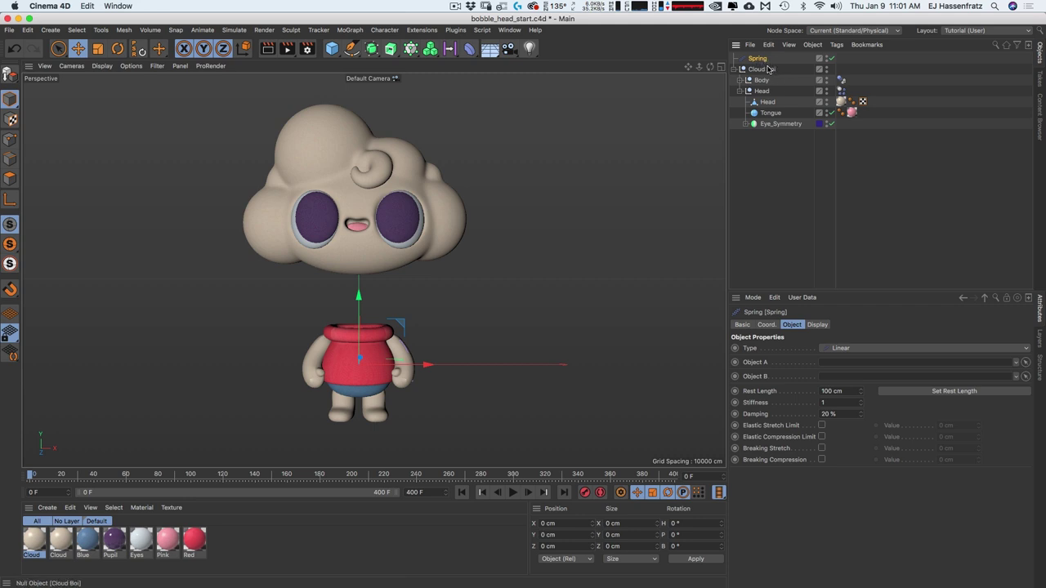
{"action": "left_click", "coordinate": [756, 364]}
{"action": "left_click", "coordinate": [234, 29]}
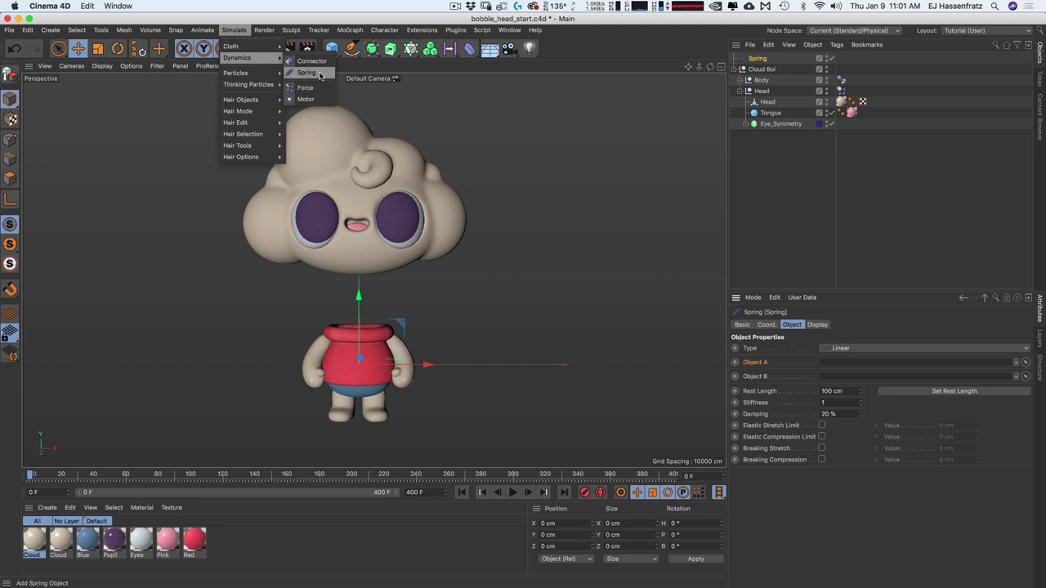
{"action": "key", "text": "Escape"}
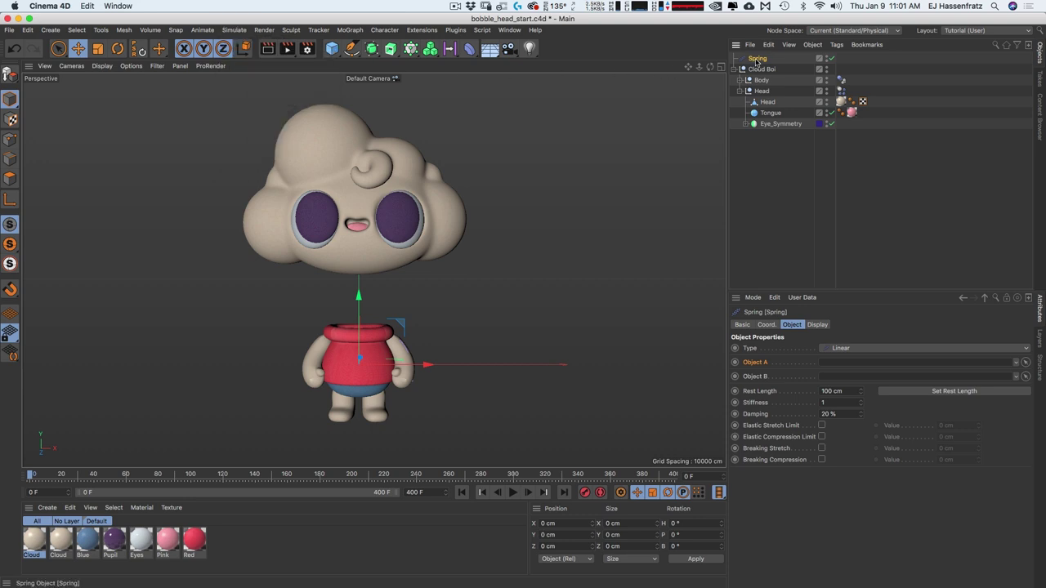
{"action": "left_click_drag", "start_coordinate": [769, 71], "coordinate": [765, 70]}
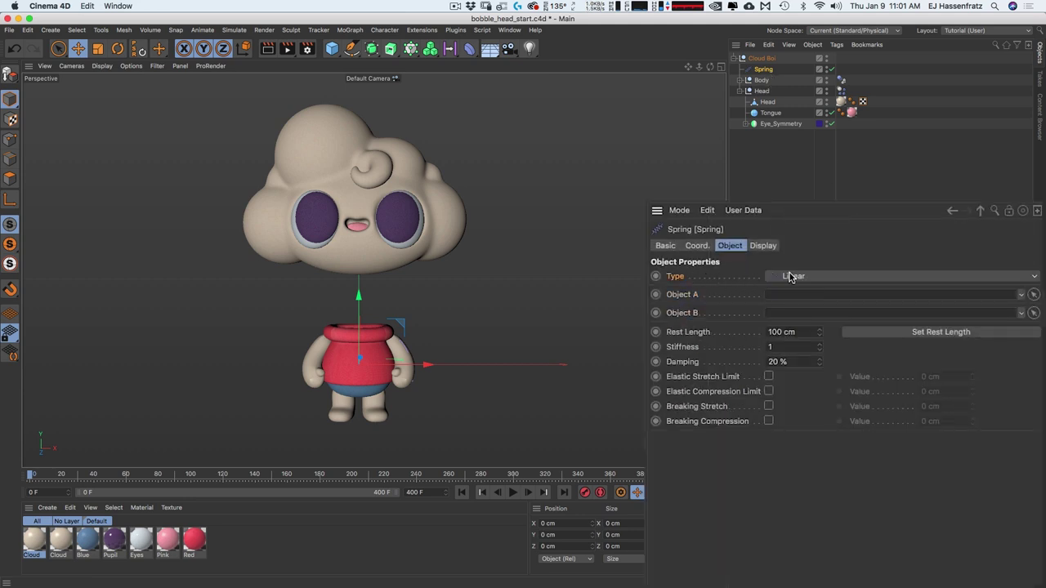
Set the Spring's type to Linear and Angular and raise it to about 54 cm in Y, at the body's neck
{"action": "left_click", "coordinate": [814, 277]}
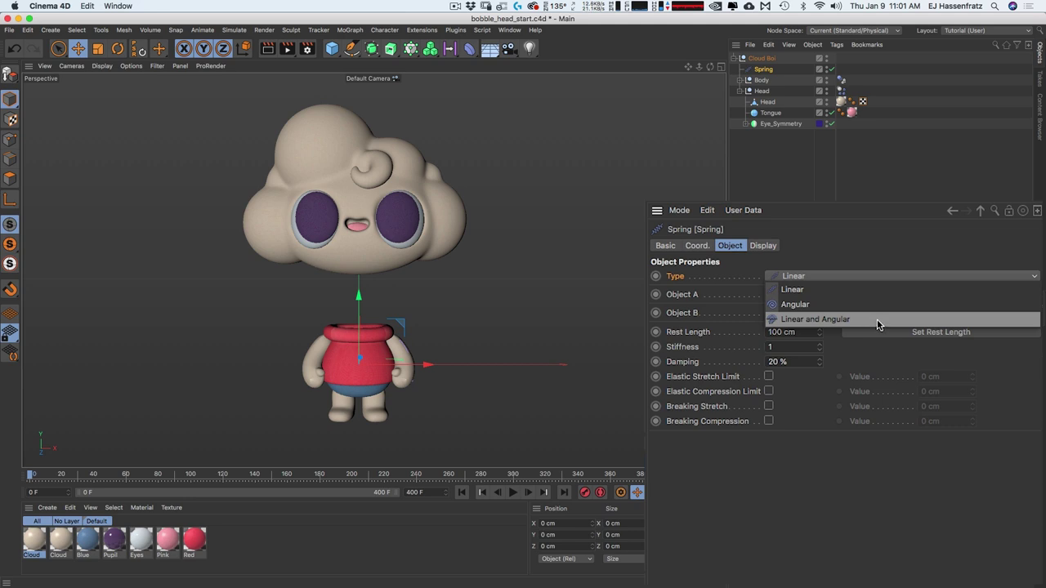
{"action": "left_click", "coordinate": [843, 319]}
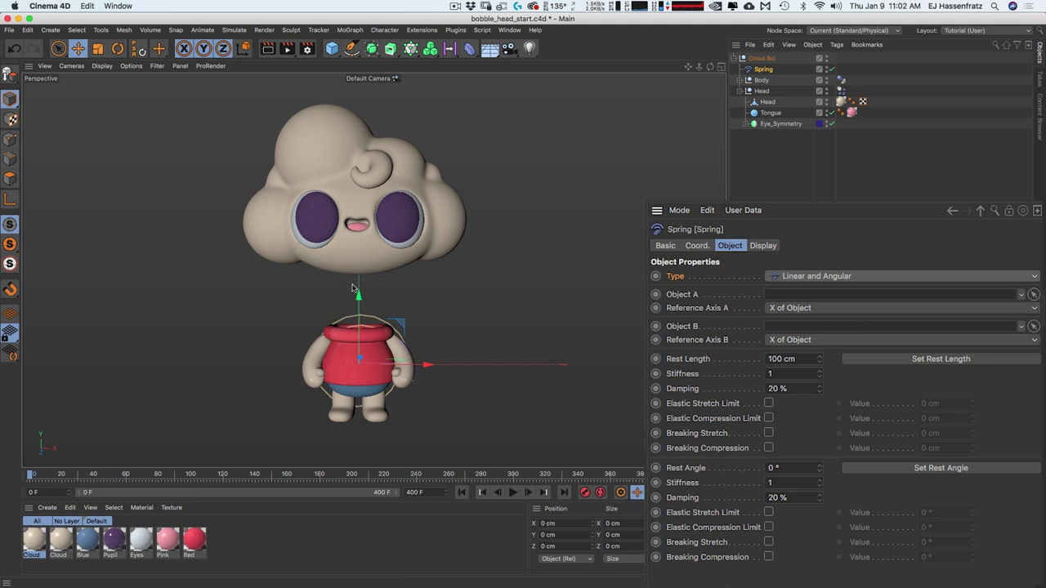
{"action": "left_click_drag", "start_coordinate": [359, 303], "coordinate": [376, 343]}
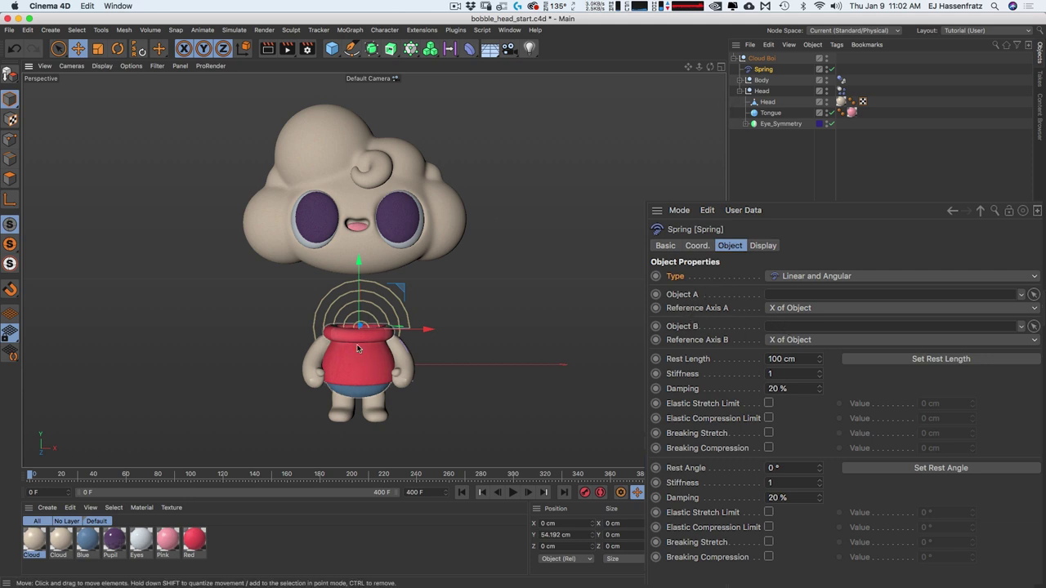
Collapse the Head group and assign Body as the Spring's Object A and Head as its Object B
{"action": "left_click", "coordinate": [739, 91]}
{"action": "left_click_drag", "start_coordinate": [762, 81], "coordinate": [801, 295]}
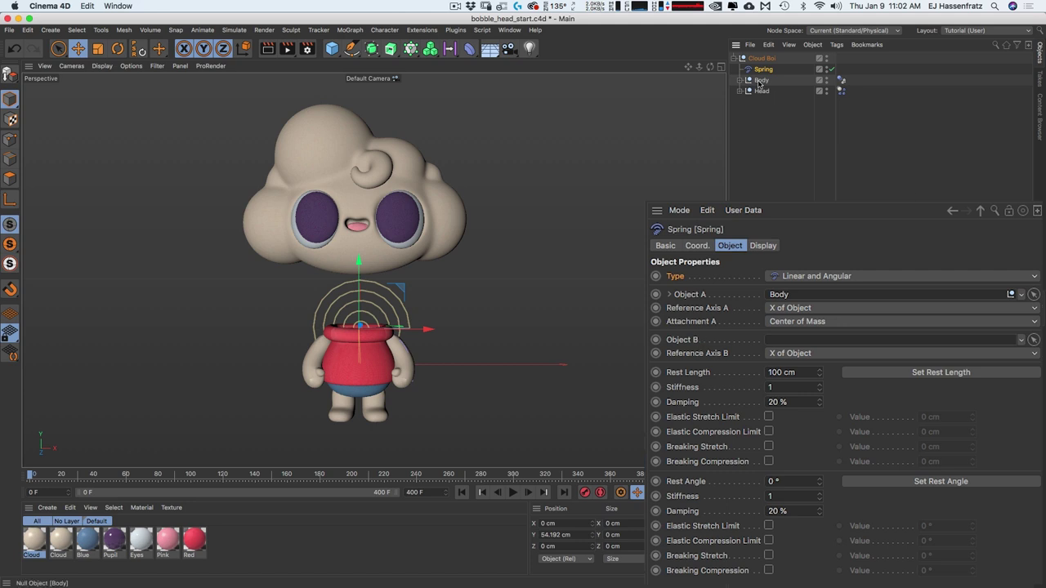
{"action": "left_click_drag", "start_coordinate": [761, 91], "coordinate": [792, 341]}
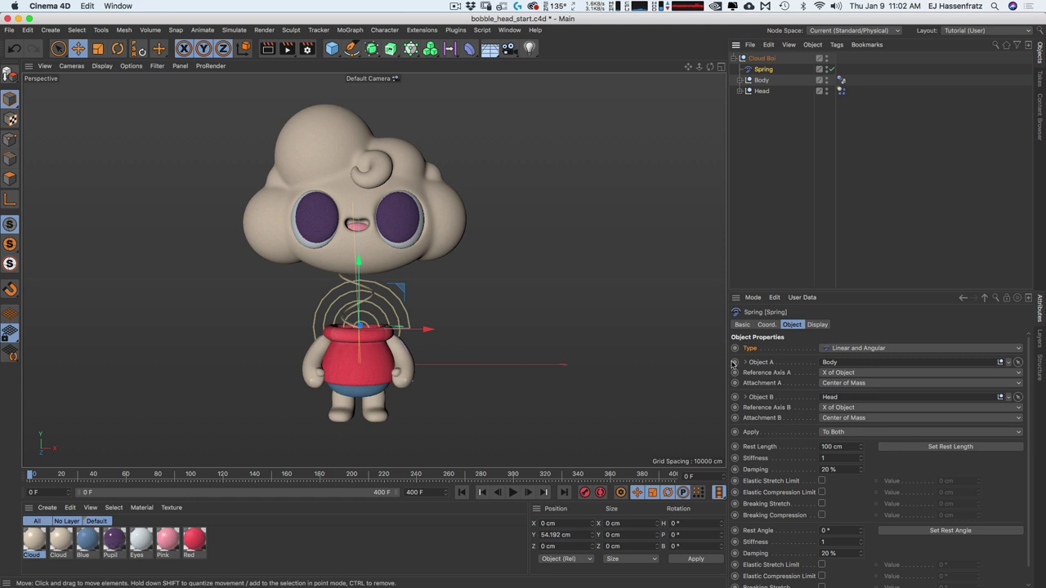
Play the simulation and move the Cloud Boi null around to test how the spring carries the head, then stop playback
{"action": "left_click_drag", "start_coordinate": [368, 337], "coordinate": [240, 338], "text": "alt"}
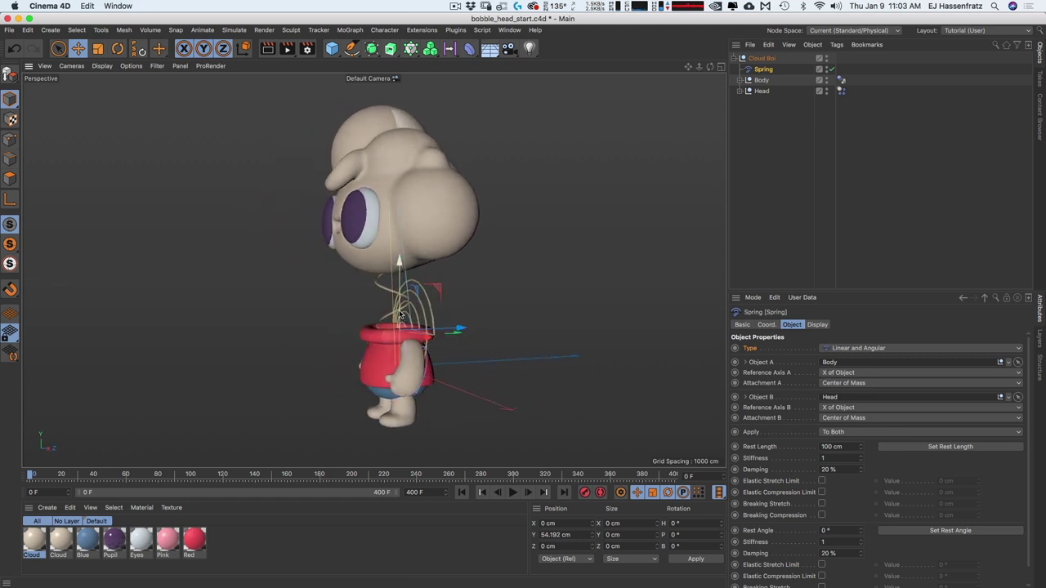
{"action": "left_click_drag", "start_coordinate": [389, 315], "coordinate": [264, 285], "text": "alt"}
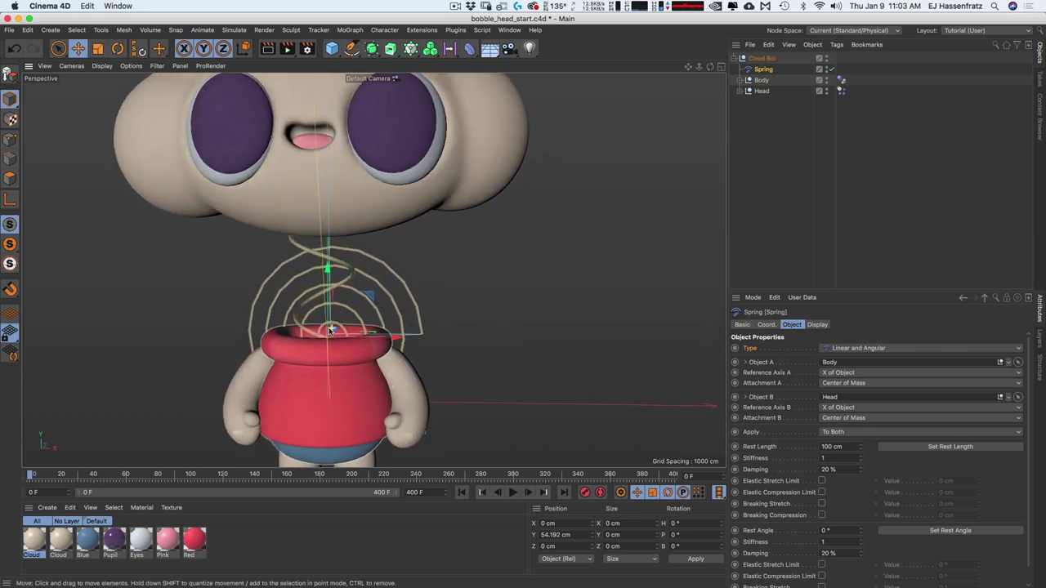
{"action": "scroll", "coordinate": [330, 329], "scroll_direction": "down", "scroll_amount": 5}
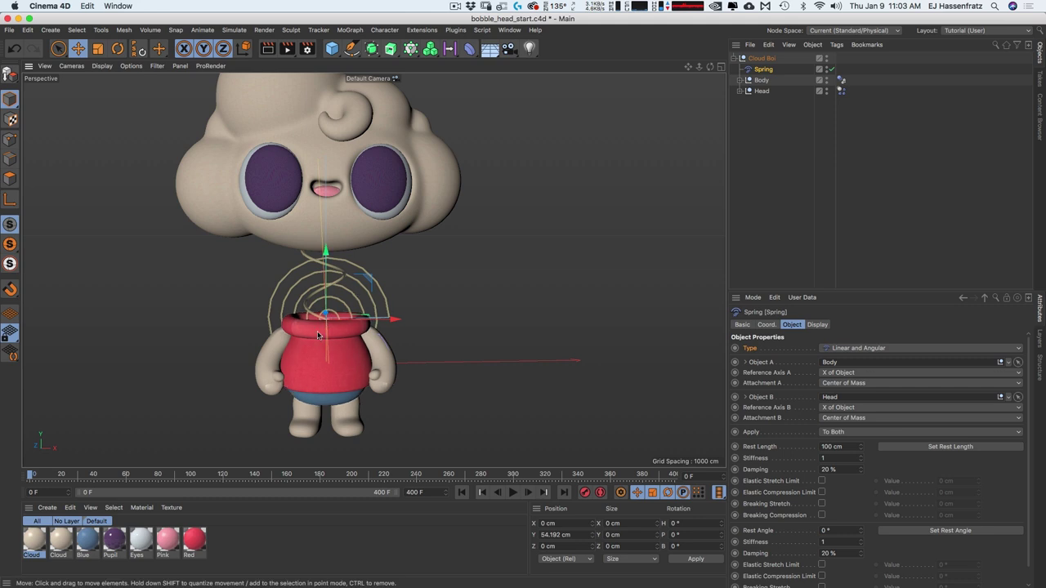
{"action": "left_click_drag", "start_coordinate": [319, 335], "coordinate": [327, 296], "text": "alt"}
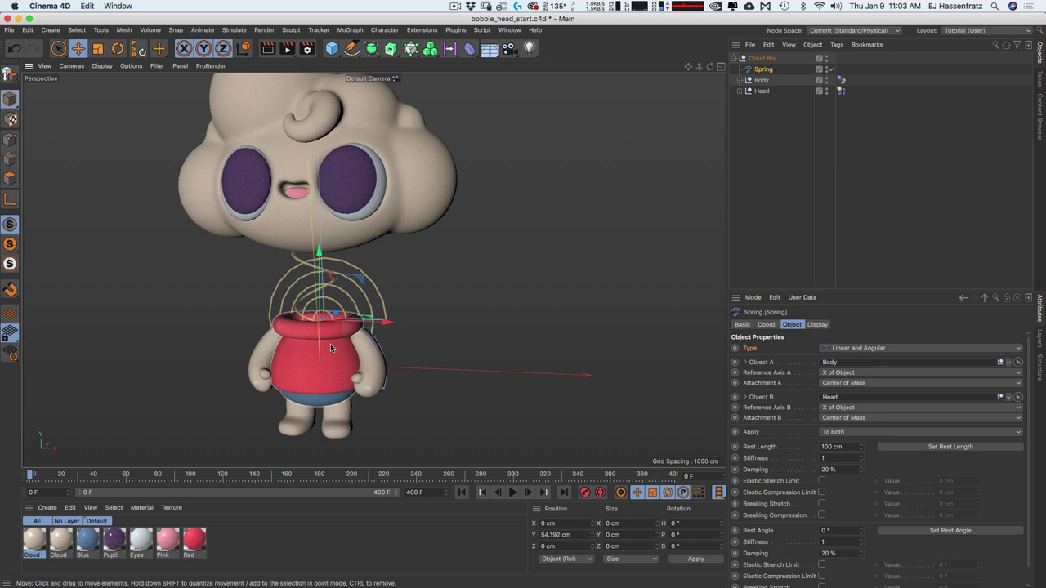
{"action": "scroll", "coordinate": [318, 338], "scroll_direction": "down", "scroll_amount": 3}
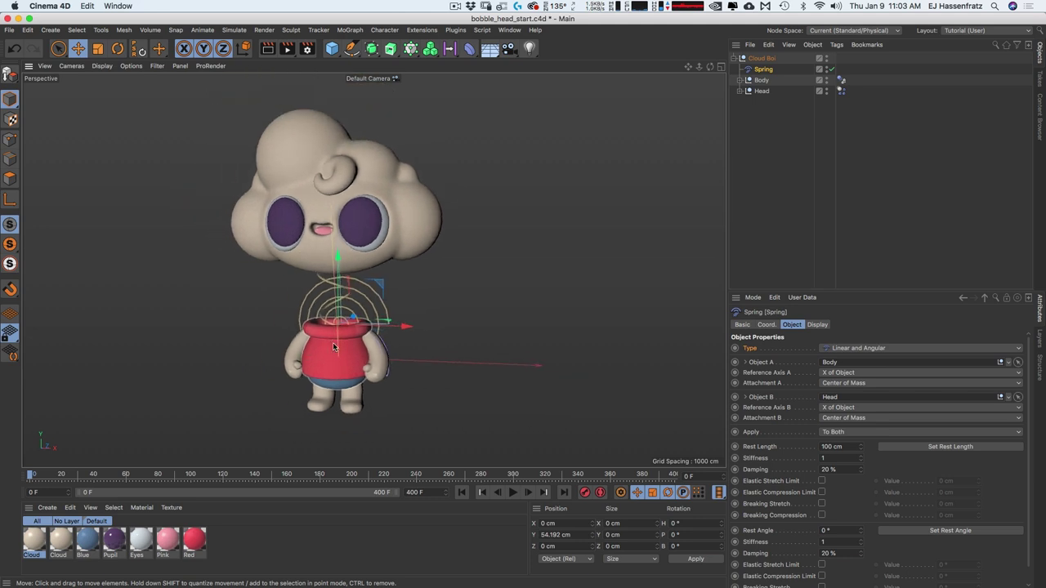
{"action": "left_click", "coordinate": [512, 493]}
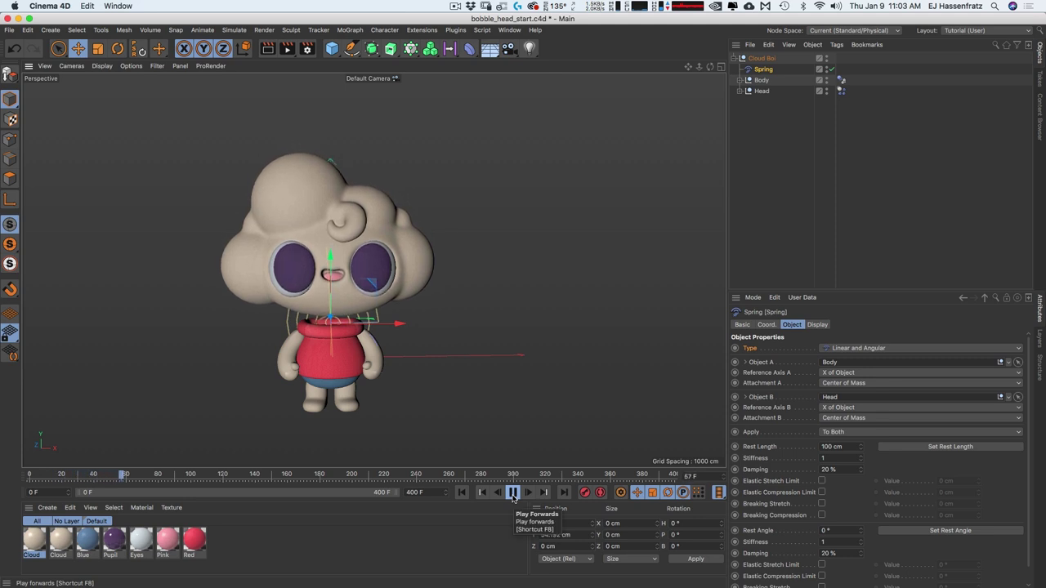
{"action": "left_click", "coordinate": [761, 58]}
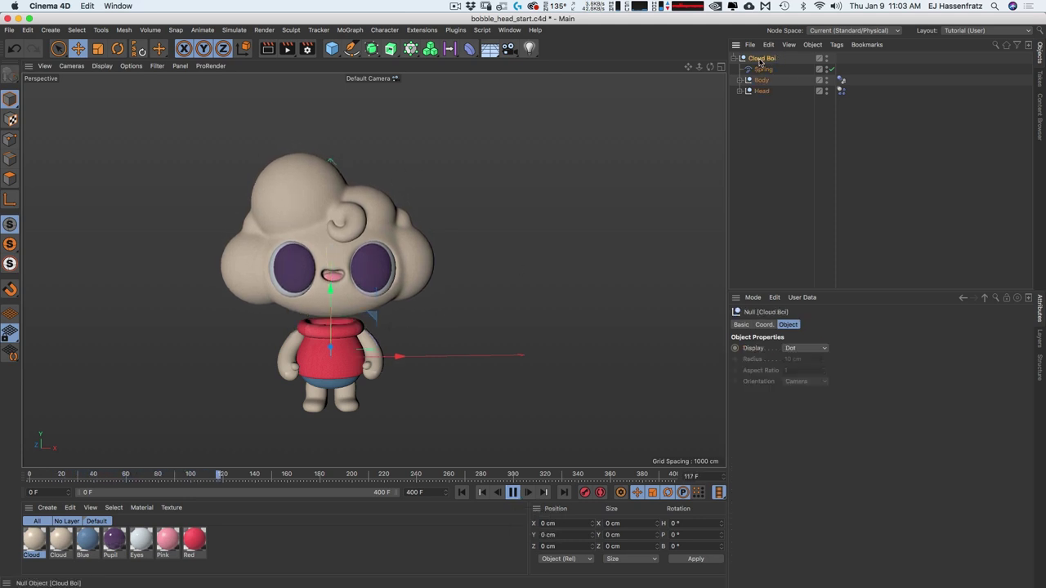
{"action": "mouse_move", "coordinate": [509, 321]}
{"action": "left_mouse_down"}
{"action": "mouse_move", "coordinate": [561, 289]}
{"action": "mouse_move", "coordinate": [512, 325]}
{"action": "mouse_move", "coordinate": [521, 343]}
{"action": "mouse_move", "coordinate": [518, 301]}
{"action": "mouse_move", "coordinate": [504, 285]}
{"action": "mouse_move", "coordinate": [534, 334]}
{"action": "mouse_move", "coordinate": [420, 350]}
{"action": "mouse_move", "coordinate": [422, 366]}
{"action": "mouse_move", "coordinate": [532, 319]}
{"action": "mouse_move", "coordinate": [523, 264]}
{"action": "mouse_move", "coordinate": [504, 306]}
{"action": "left_mouse_up"}
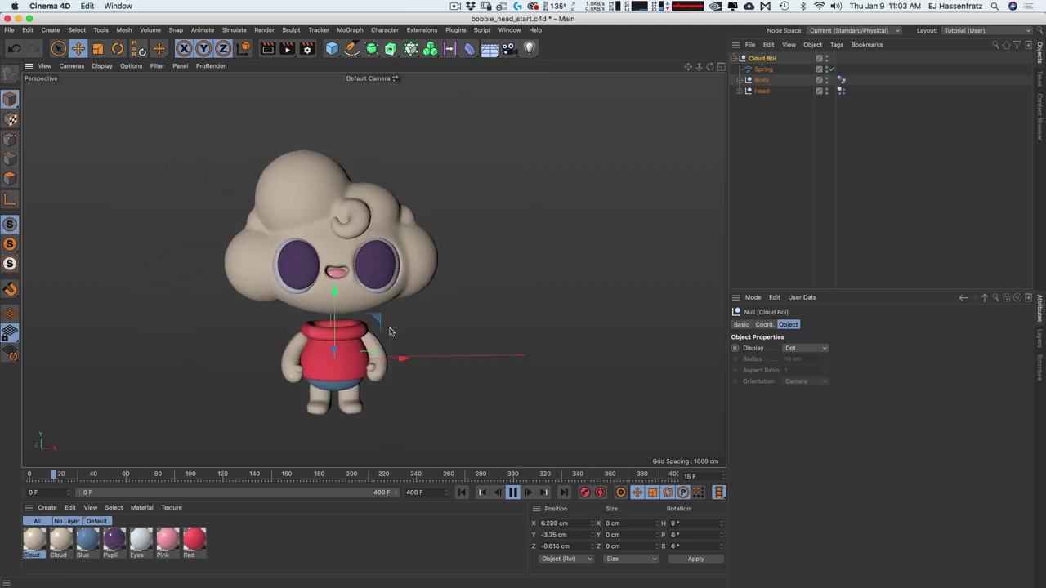
{"action": "key", "text": "F8"}
Turn on Always Visible in the Spring's display settings and clear the selection
{"action": "left_click", "coordinate": [762, 71]}
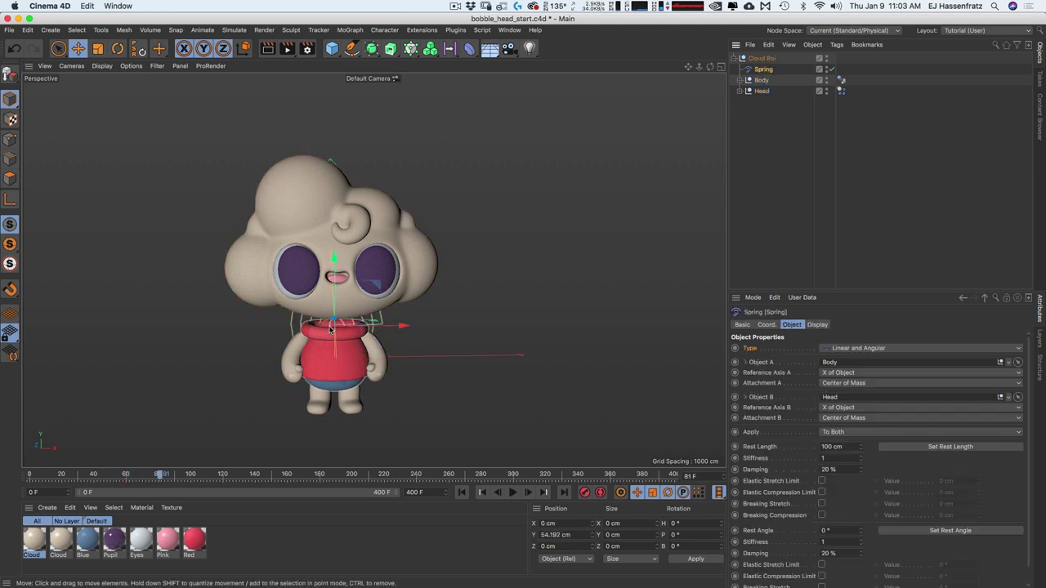
{"action": "scroll", "coordinate": [356, 322], "scroll_direction": "up", "scroll_amount": 5}
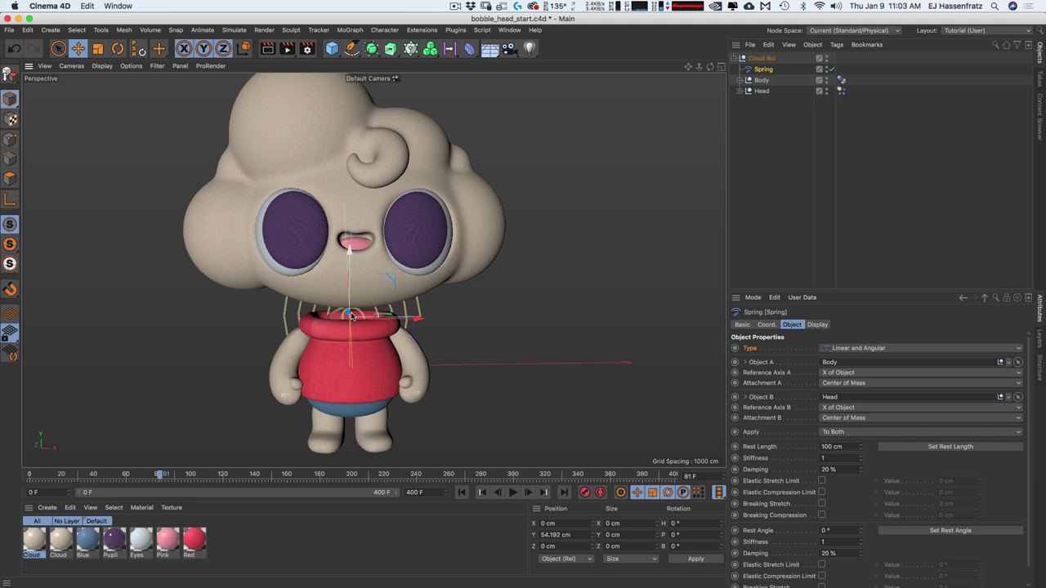
{"action": "left_click", "coordinate": [817, 325]}
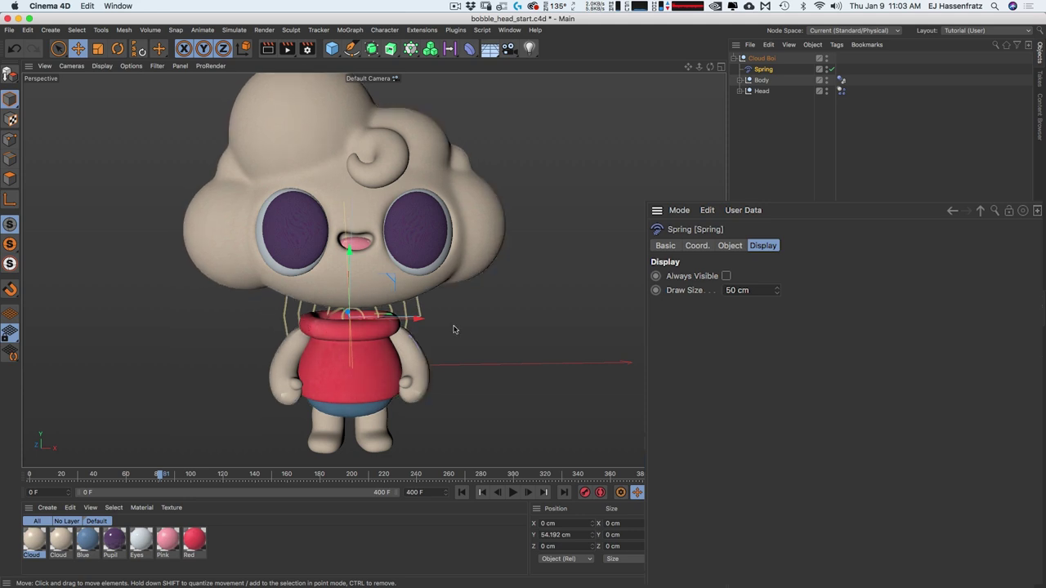
{"action": "left_click", "coordinate": [726, 277]}
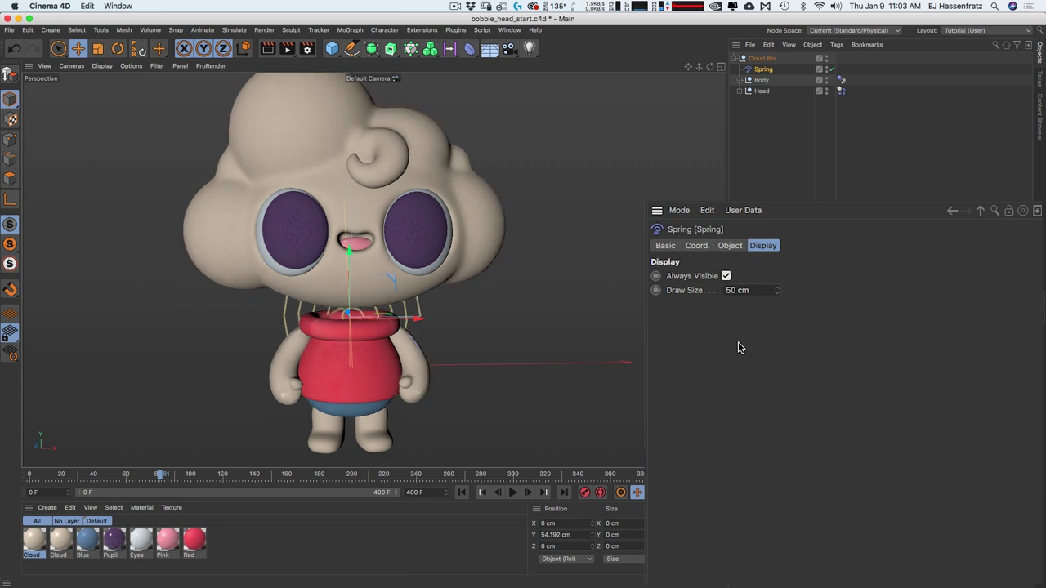
{"action": "left_click", "coordinate": [903, 145]}
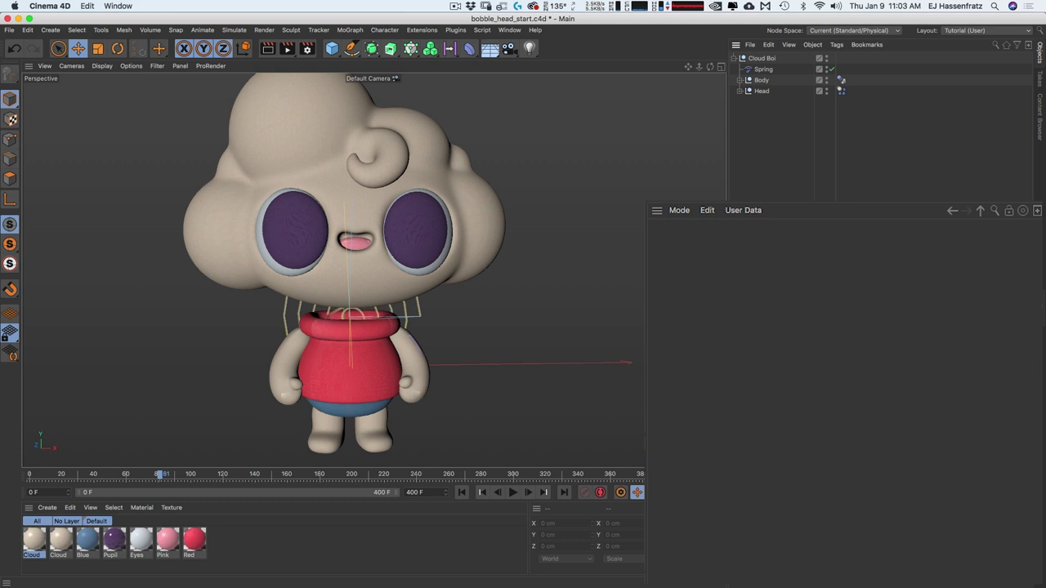
Replay the simulation from the first frame while moving the Cloud Boi null, then stop and return to the start
{"action": "left_click", "coordinate": [754, 57]}
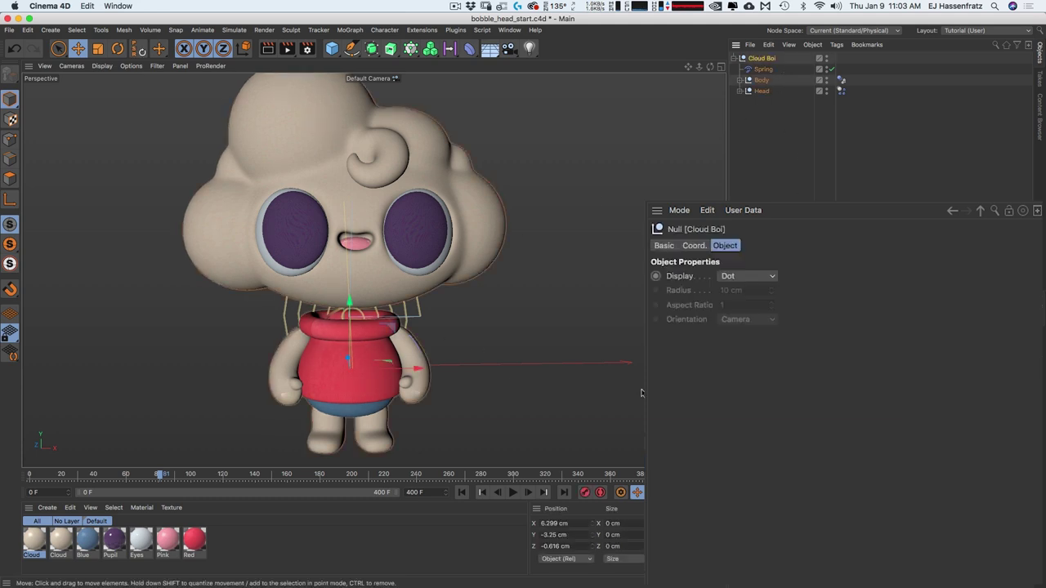
{"action": "left_click", "coordinate": [461, 492]}
{"action": "left_click", "coordinate": [512, 491]}
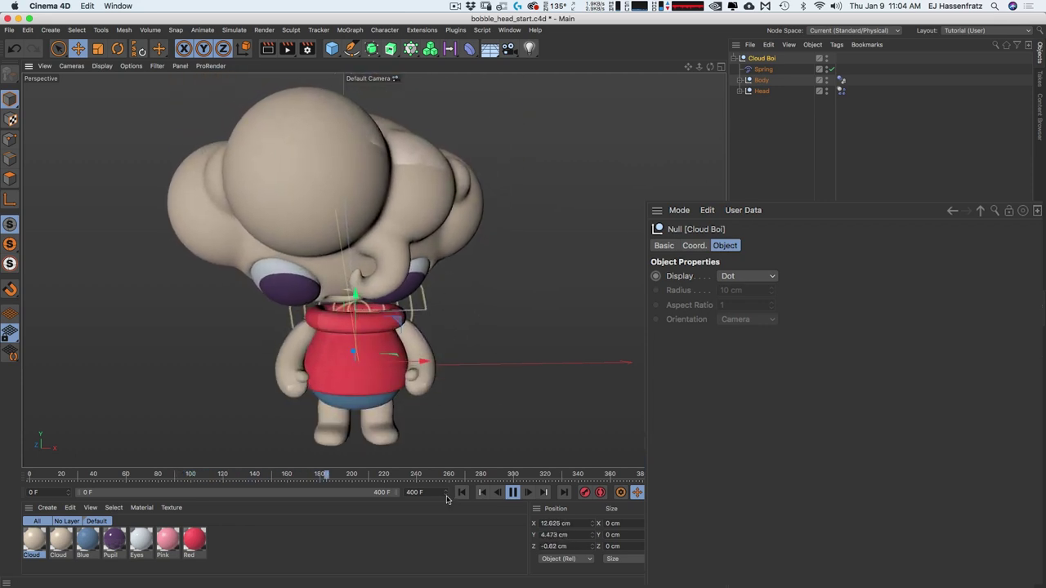
{"action": "key", "text": "F8"}
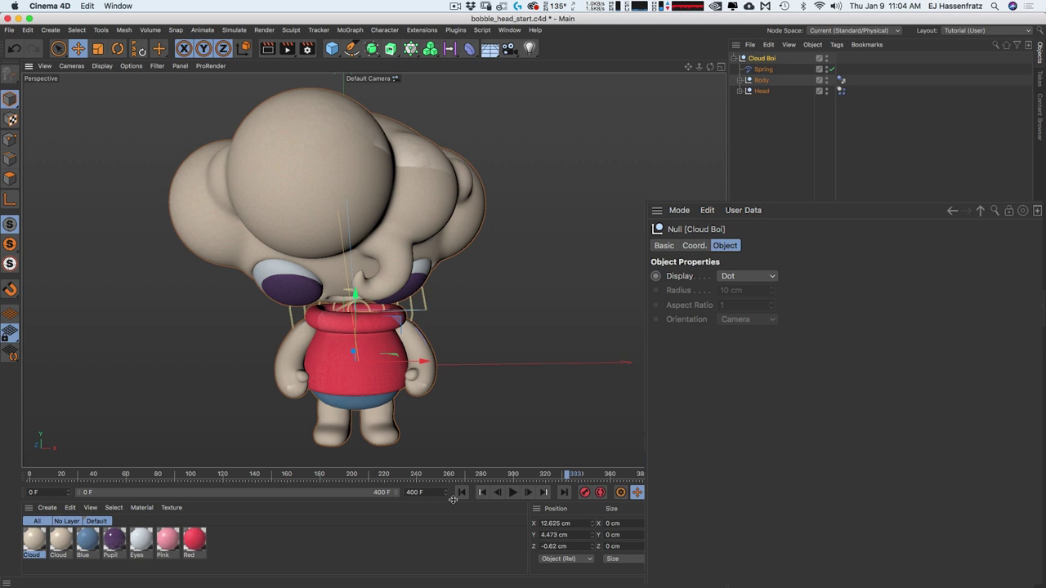
{"action": "left_click", "coordinate": [461, 493]}
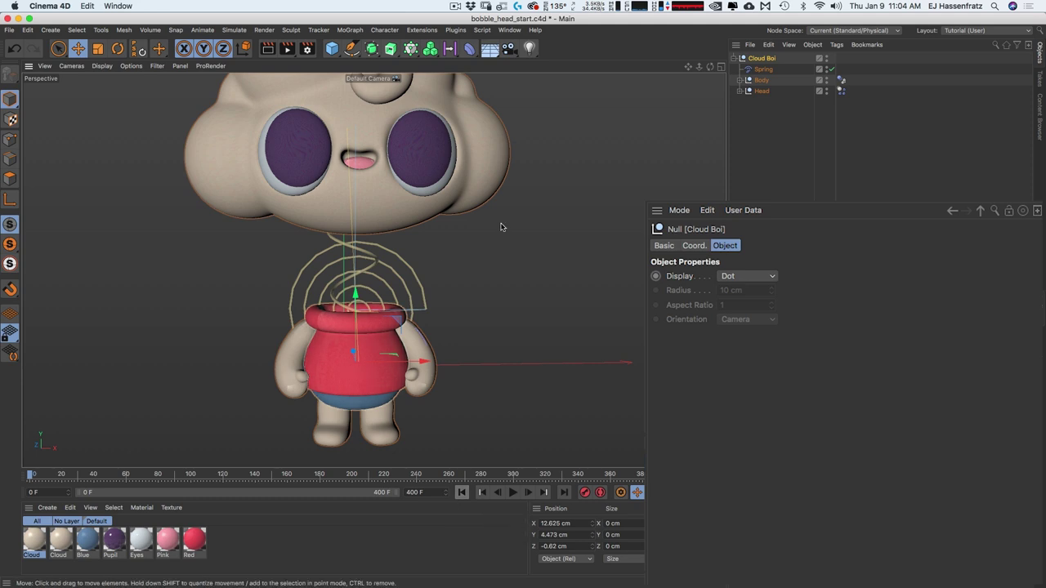
Set the Spring's rest length from the current distance between Body and Head at the first frame
{"action": "left_click", "coordinate": [775, 70]}
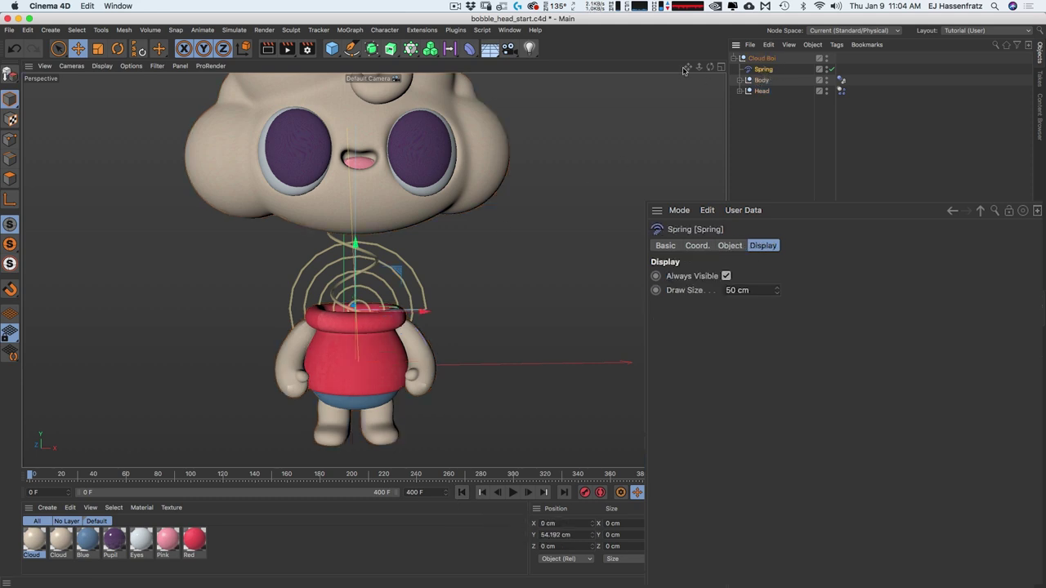
{"action": "left_click_drag", "start_coordinate": [695, 68], "coordinate": [696, 106]}
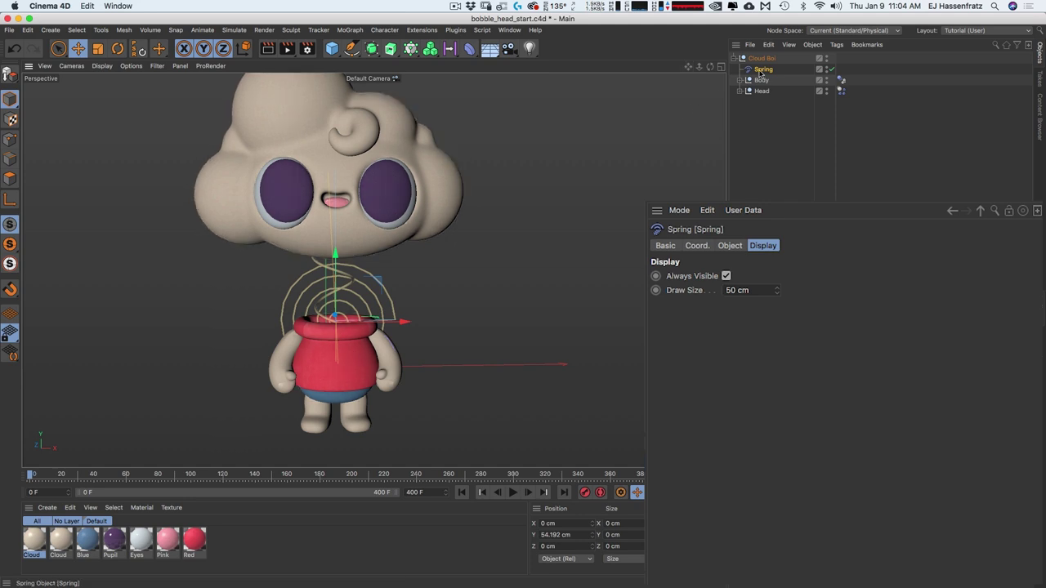
{"action": "left_click", "coordinate": [730, 246]}
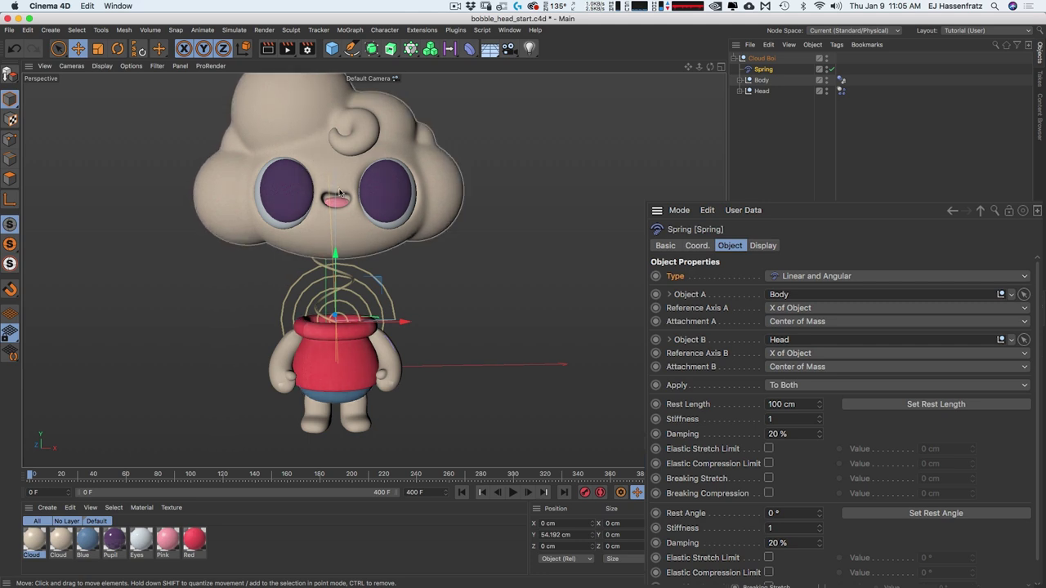
{"action": "left_click", "coordinate": [760, 91]}
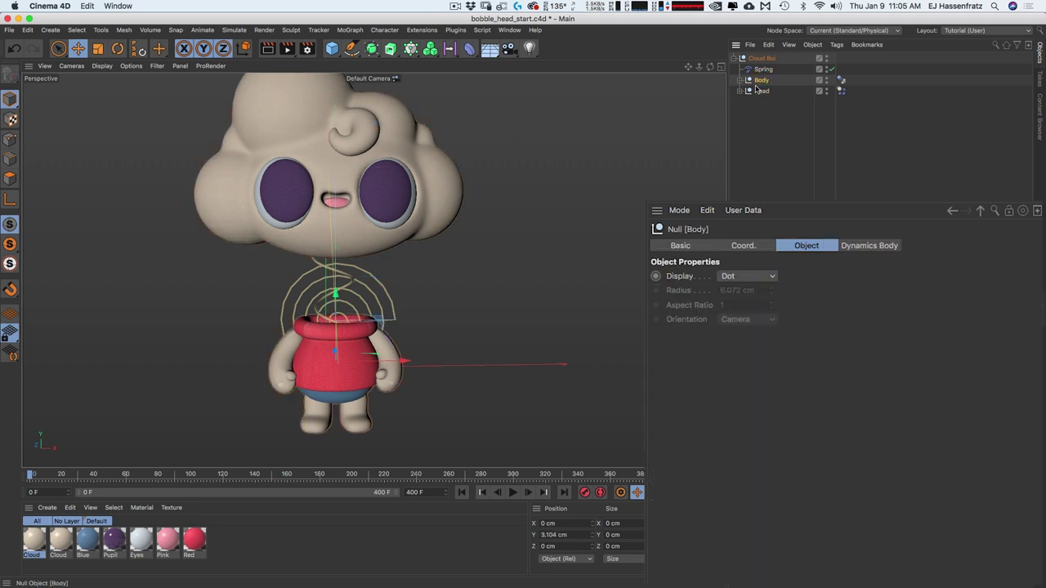
{"action": "left_click_drag", "start_coordinate": [710, 66], "coordinate": [666, 67]}
{"action": "left_click", "coordinate": [756, 80]}
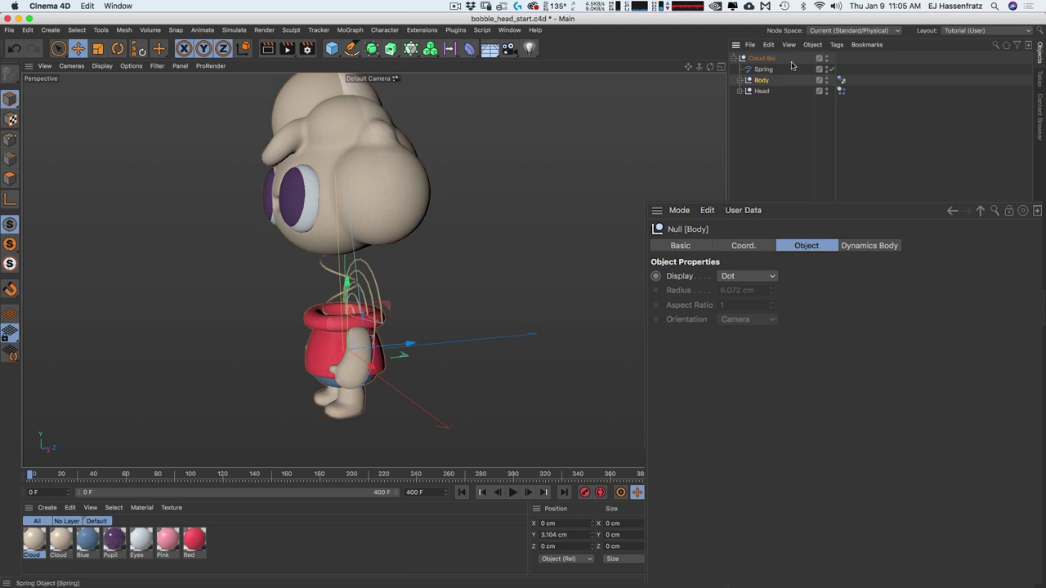
{"action": "left_click_drag", "start_coordinate": [713, 74], "coordinate": [756, 69]}
{"action": "left_click", "coordinate": [764, 68]}
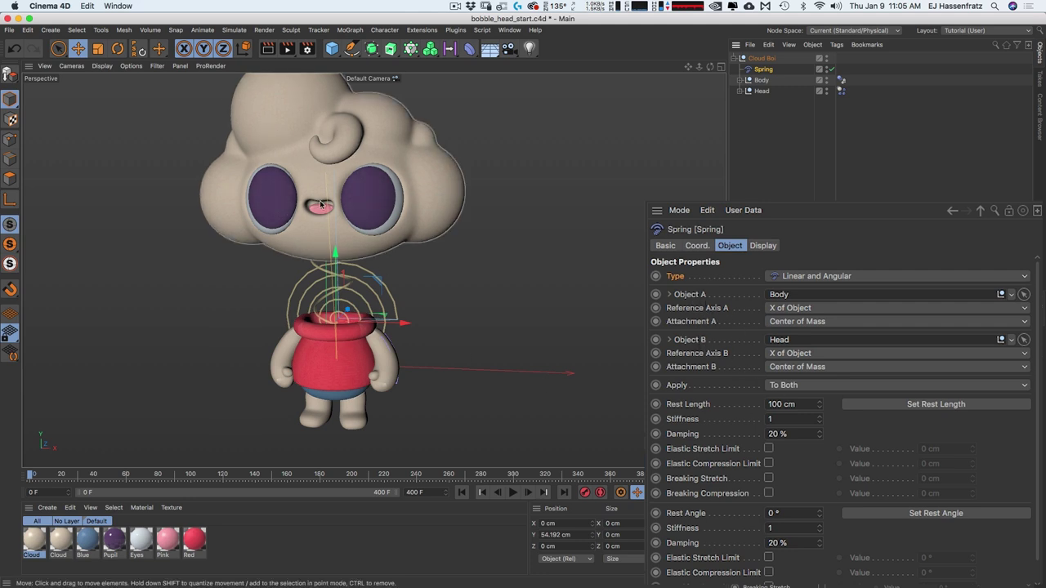
{"action": "left_click", "coordinate": [935, 405]}
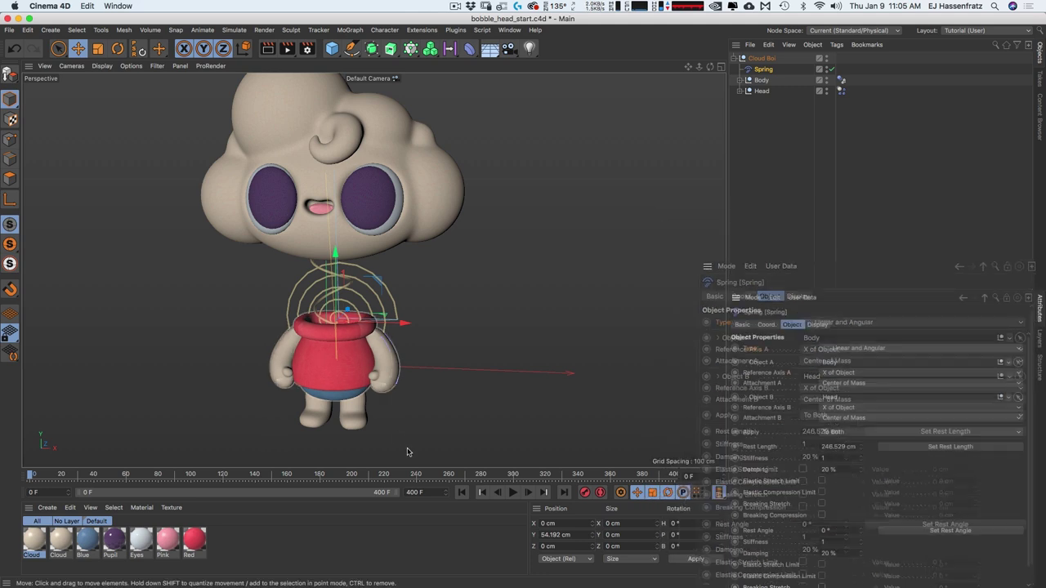
Test the simulation by moving and rotating the Cloud Boi null during playback, then reset its PSR and return to the first frame
{"action": "left_click", "coordinate": [513, 492]}
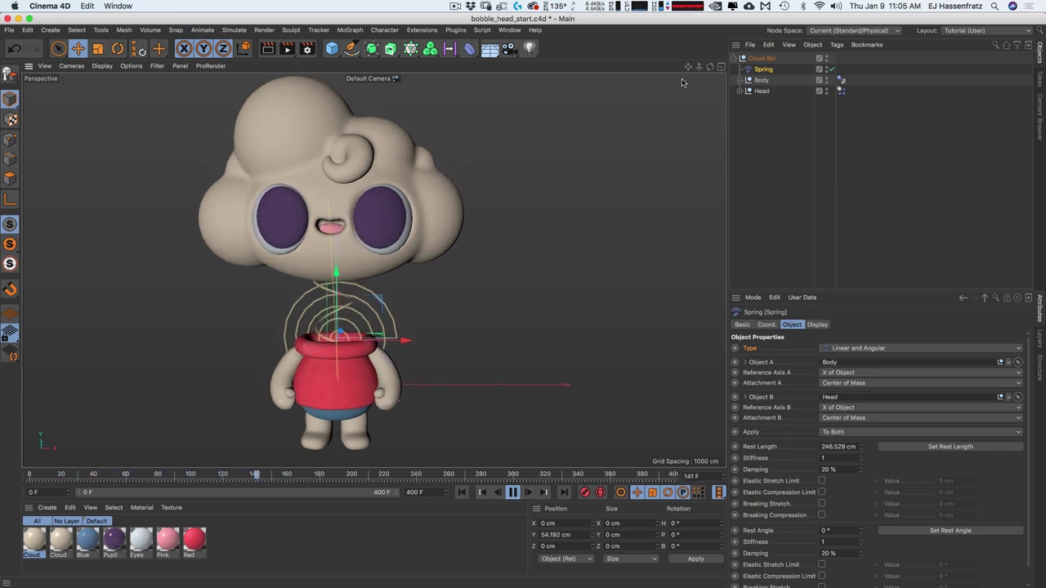
{"action": "left_click", "coordinate": [760, 58]}
{"action": "left_click_drag", "start_coordinate": [711, 97], "coordinate": [362, 405]}
{"action": "key", "text": "r"}
{"action": "key", "text": "e"}
{"action": "key", "text": "r"}
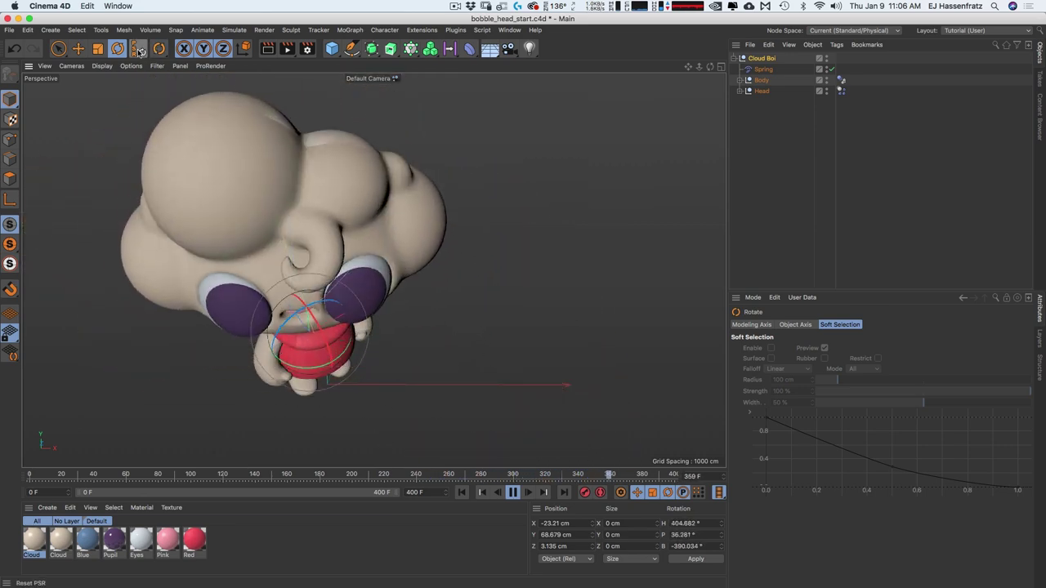
{"action": "left_click", "coordinate": [140, 52]}
{"action": "left_click", "coordinate": [461, 492]}
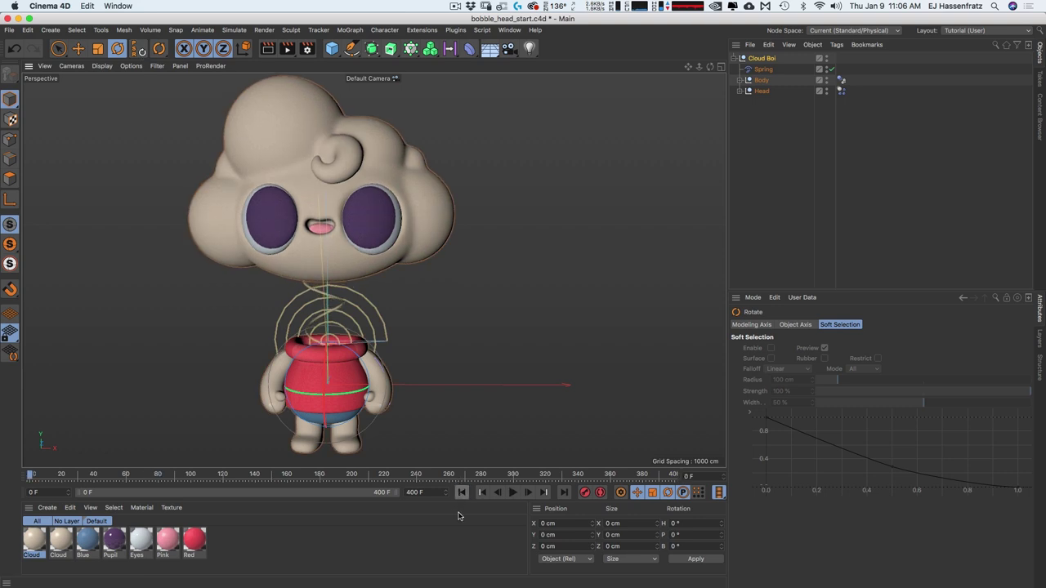
Set both the linear and the angular Stiffness of the Spring to 7 and start the simulation
{"action": "left_click", "coordinate": [763, 69]}
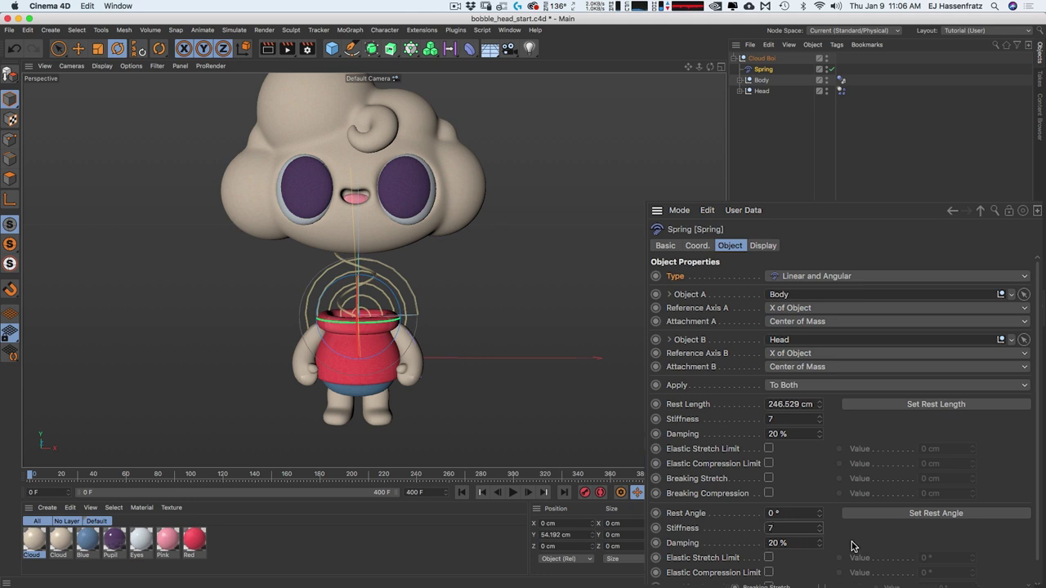
{"action": "left_click", "coordinate": [512, 492]}
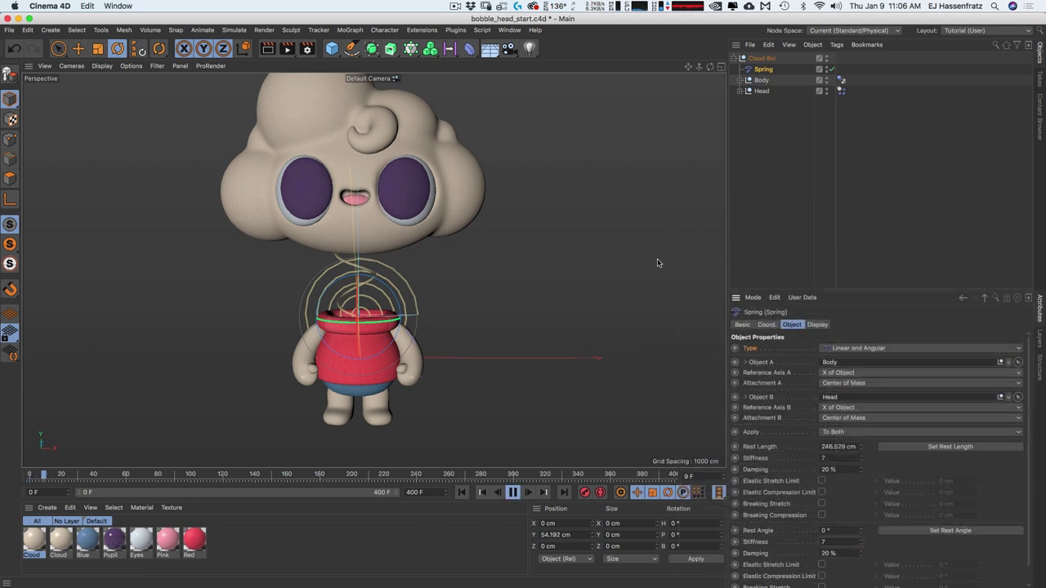
Move the Cloud Boi null during playback to test the stiffer spring, then stop, return to the first frame and reset its PSR
{"action": "key", "text": "super+z"}
{"action": "key", "text": "e"}
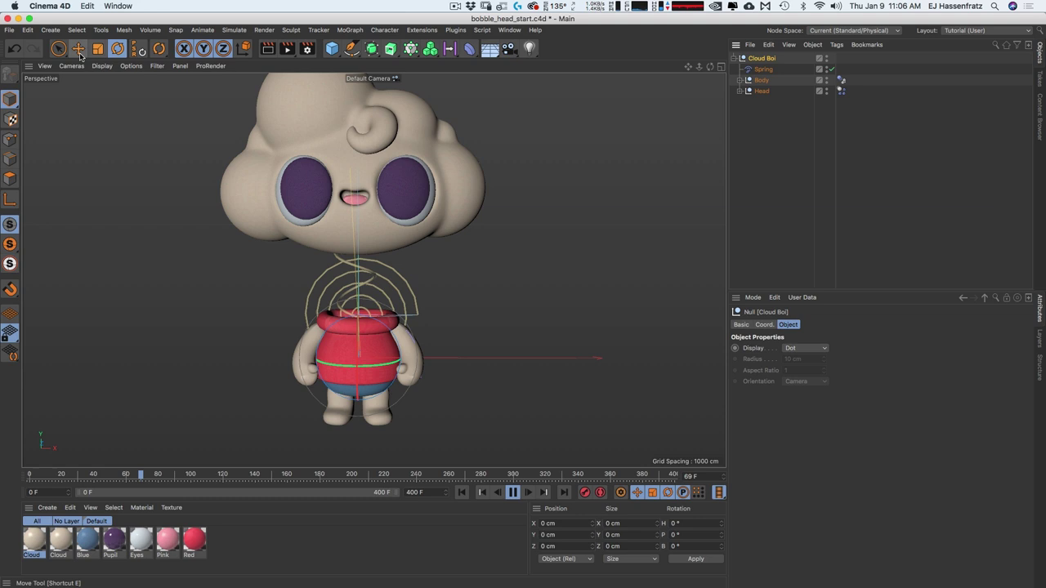
{"action": "left_click_drag", "start_coordinate": [453, 299], "coordinate": [446, 424]}
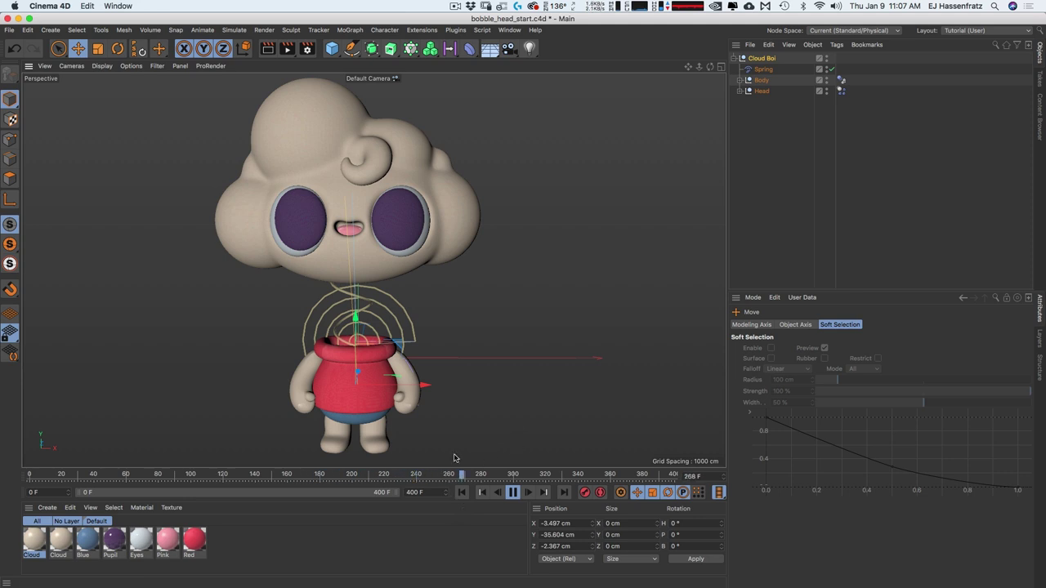
{"action": "left_click_drag", "start_coordinate": [433, 444], "coordinate": [479, 327]}
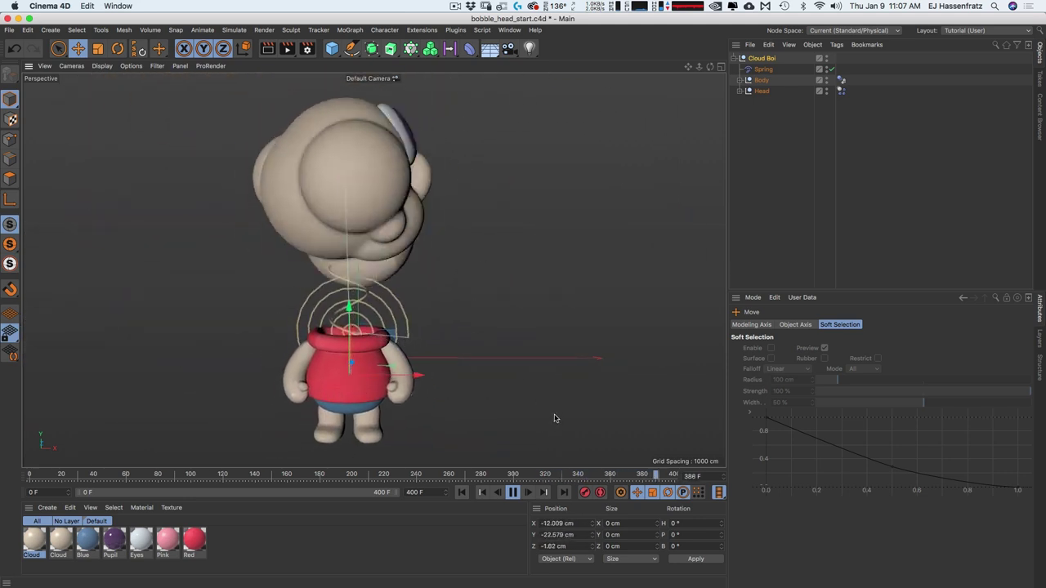
{"action": "key", "text": "F8"}
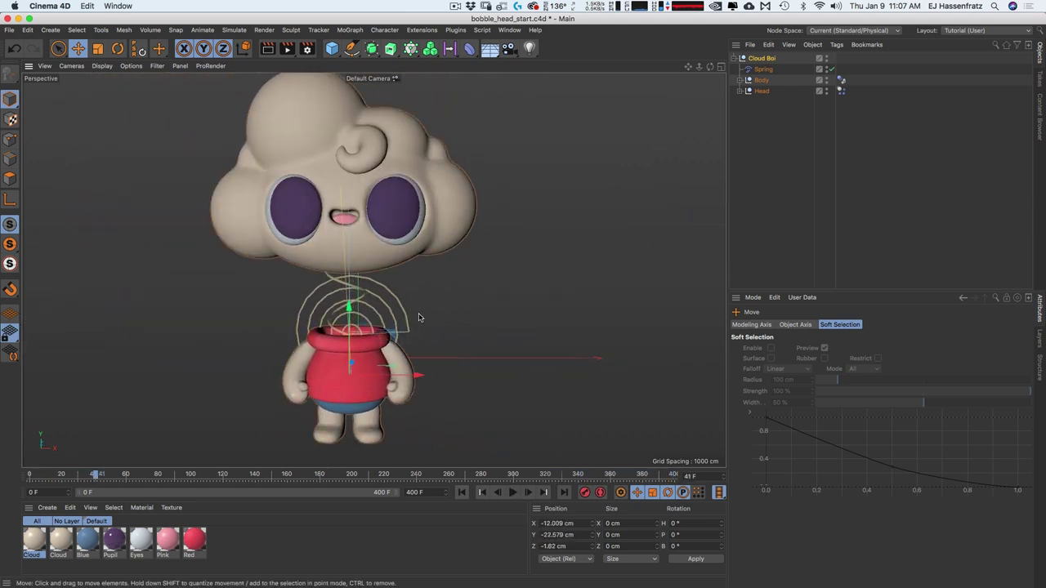
{"action": "left_click", "coordinate": [462, 492]}
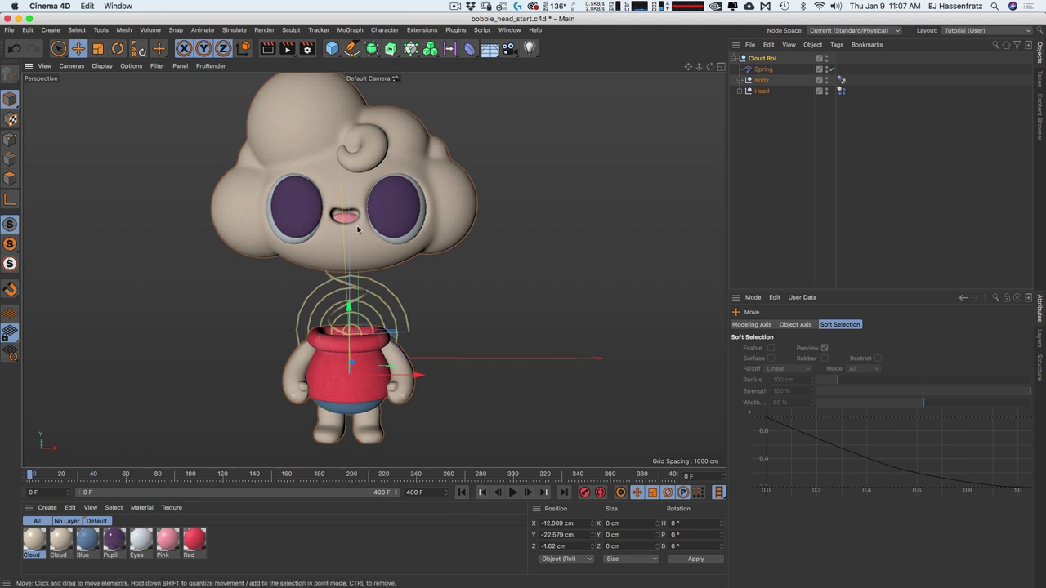
{"action": "left_click", "coordinate": [139, 49]}
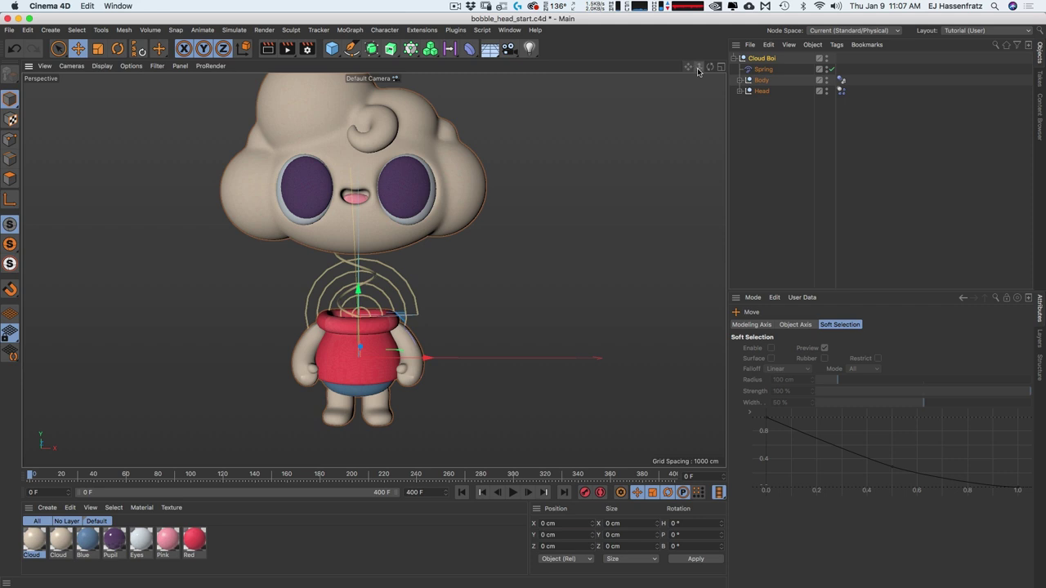
Add a dynamics Connector to the scene and set its Type to Ragdoll
{"action": "left_click_drag", "start_coordinate": [687, 67], "coordinate": [371, 254]}
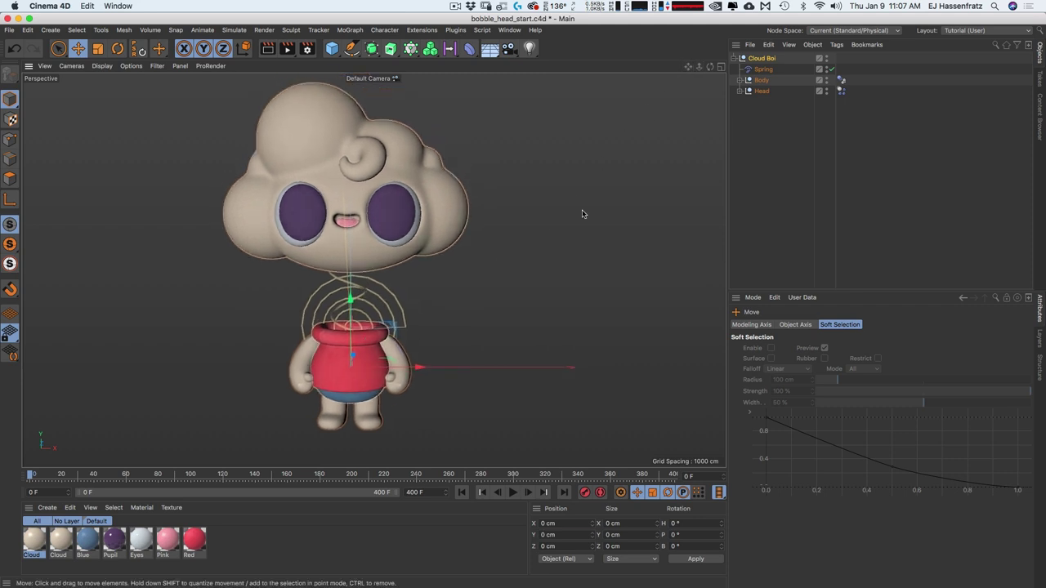
{"action": "left_click", "coordinate": [768, 68]}
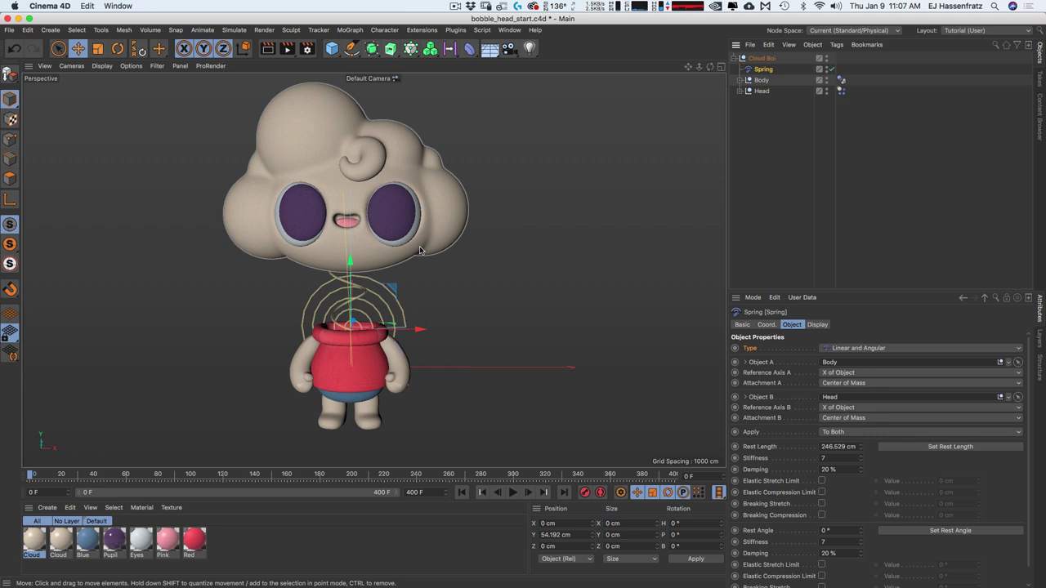
{"action": "left_click", "coordinate": [232, 30]}
{"action": "mouse_move", "coordinate": [245, 58]}
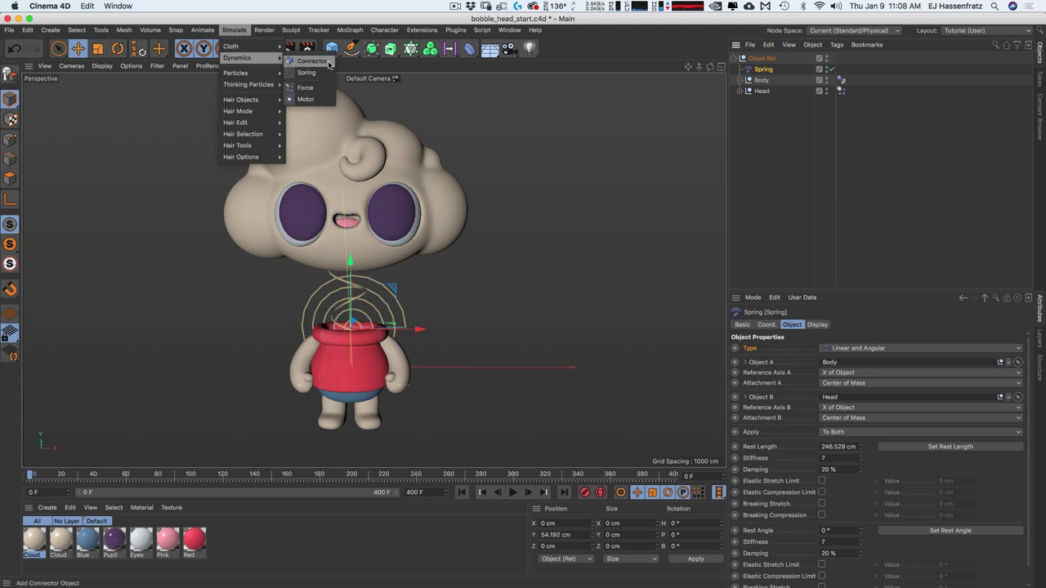
{"action": "left_click", "coordinate": [310, 61]}
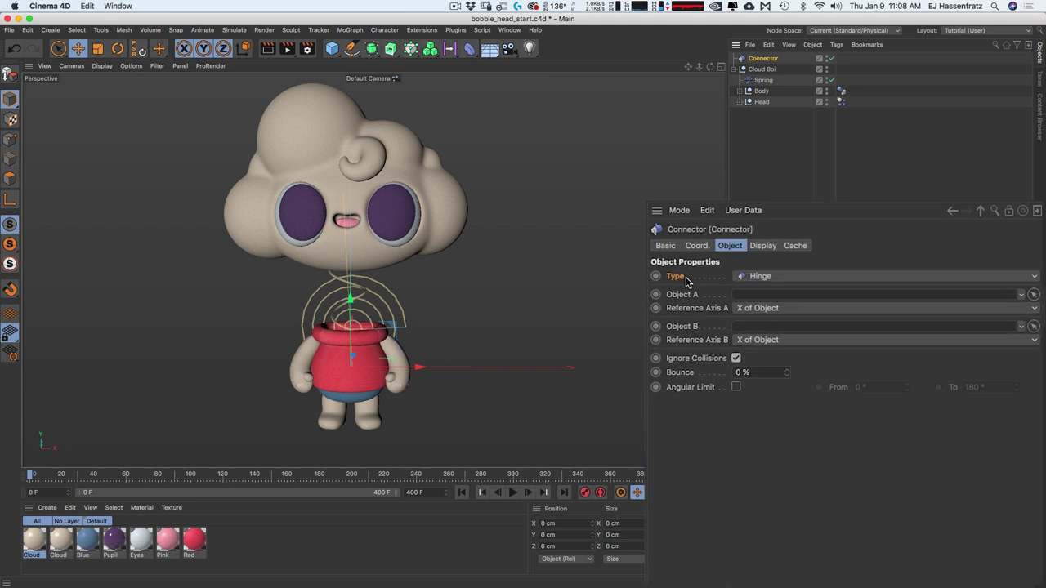
{"action": "left_click", "coordinate": [809, 278]}
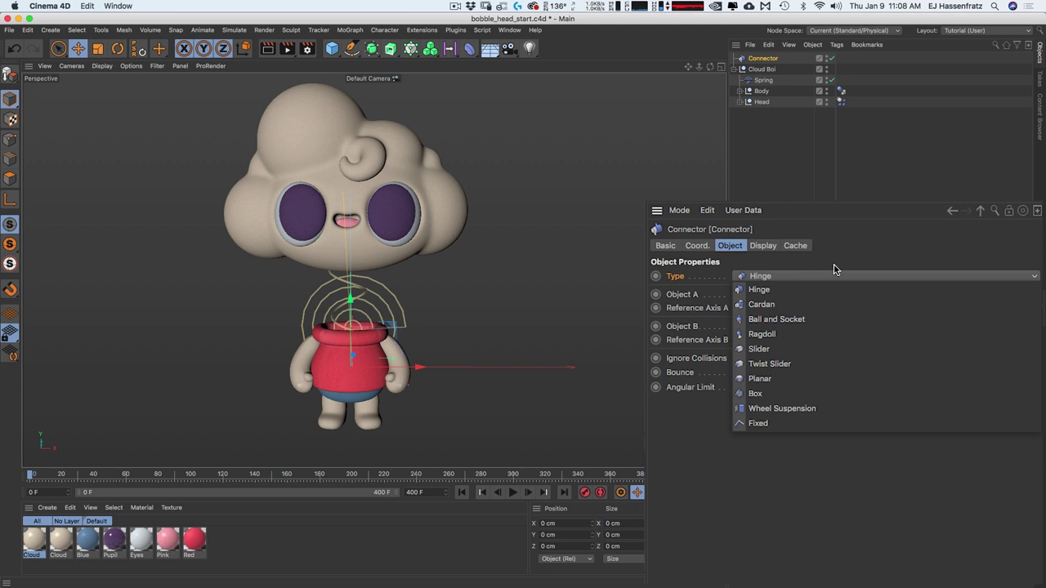
{"action": "left_click", "coordinate": [811, 338]}
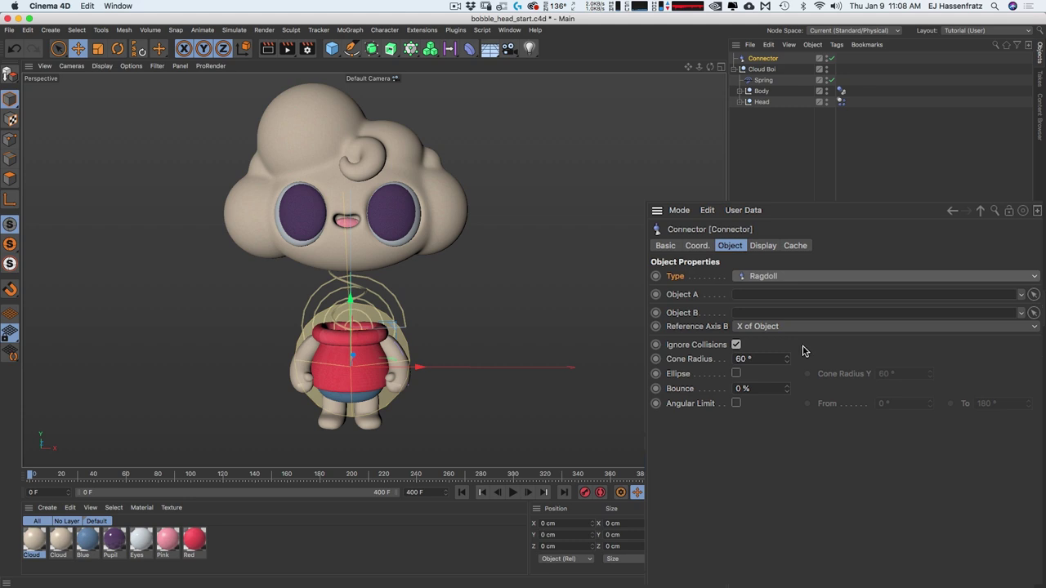
Move the Connector out beside the body along X to examine its ragdoll cone, then return it to the body
{"action": "left_click_drag", "start_coordinate": [418, 367], "coordinate": [567, 366]}
{"action": "left_click_drag", "start_coordinate": [496, 339], "coordinate": [483, 368], "text": "alt"}
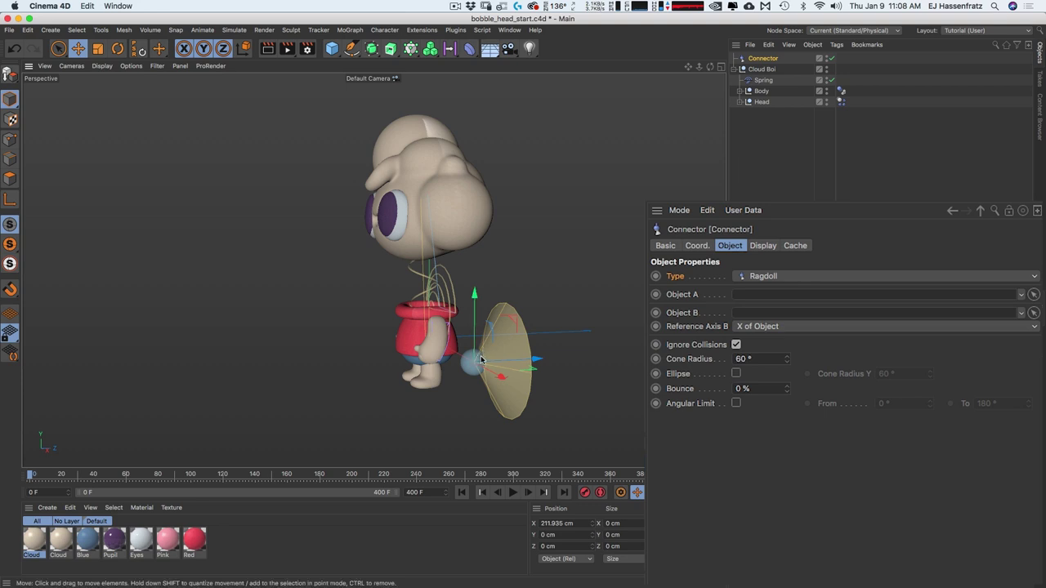
{"action": "scroll", "coordinate": [482, 359], "scroll_direction": "up", "scroll_amount": 2}
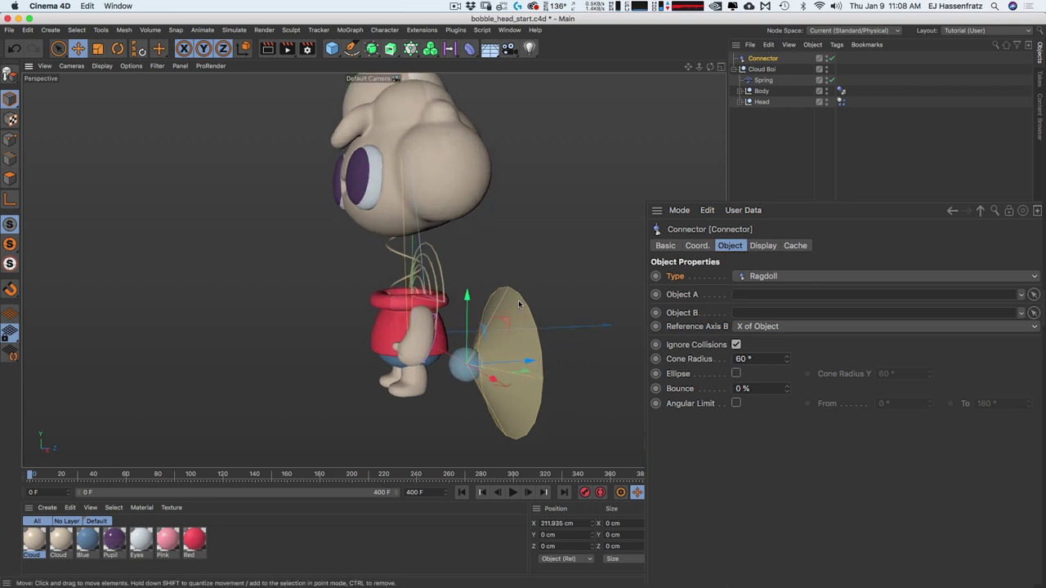
{"action": "left_click_drag", "start_coordinate": [519, 322], "coordinate": [609, 362], "text": "alt"}
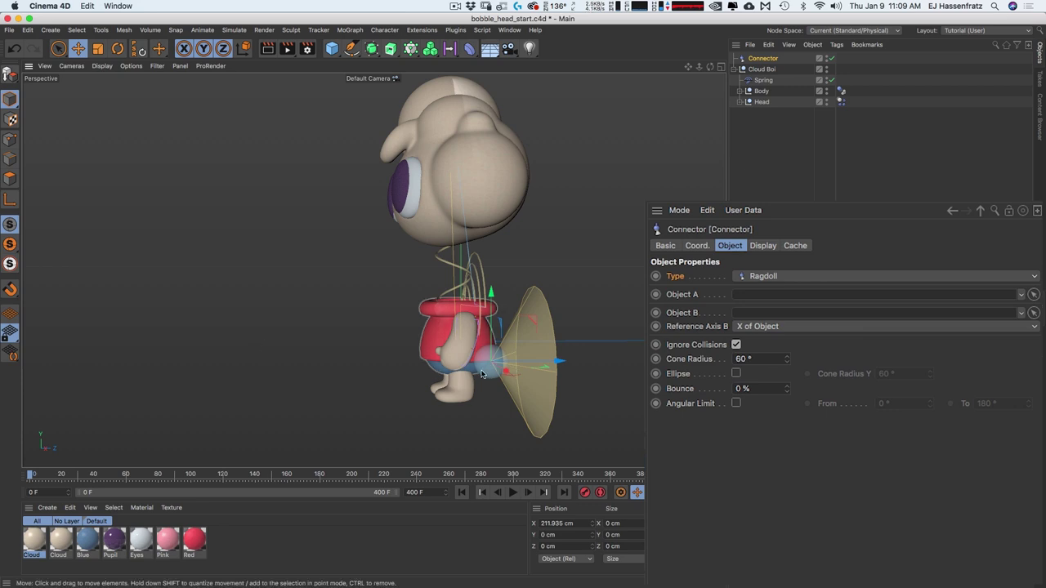
{"action": "left_click_drag", "start_coordinate": [509, 371], "coordinate": [513, 359]}
{"action": "left_click_drag", "start_coordinate": [438, 330], "coordinate": [482, 340], "text": "alt"}
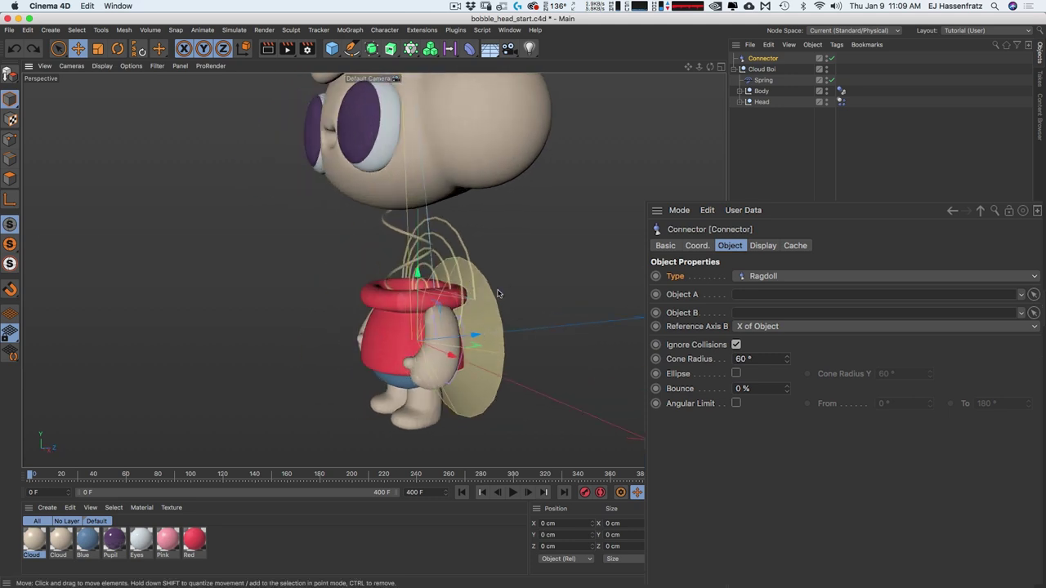
Rotate the Connector to a 90° pitch so its cone opens upward, and raise it to the neck at Y about 43 cm
{"action": "key", "text": "r"}
{"action": "left_click_drag", "start_coordinate": [483, 281], "coordinate": [381, 322], "text": "alt"}
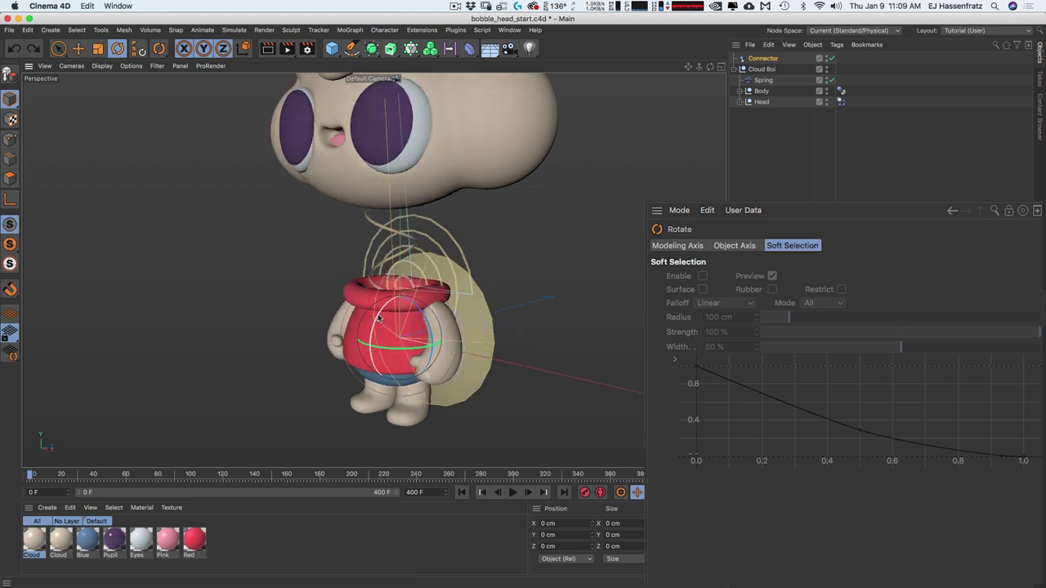
{"action": "left_click_drag", "start_coordinate": [379, 317], "coordinate": [375, 383]}
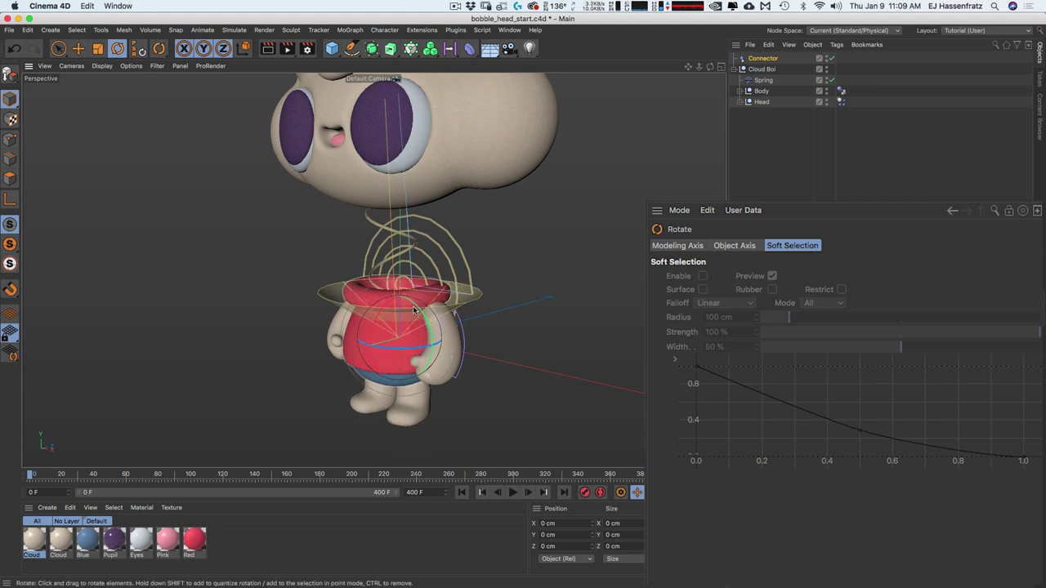
{"action": "key", "text": "e"}
{"action": "left_click_drag", "start_coordinate": [399, 296], "coordinate": [422, 301]}
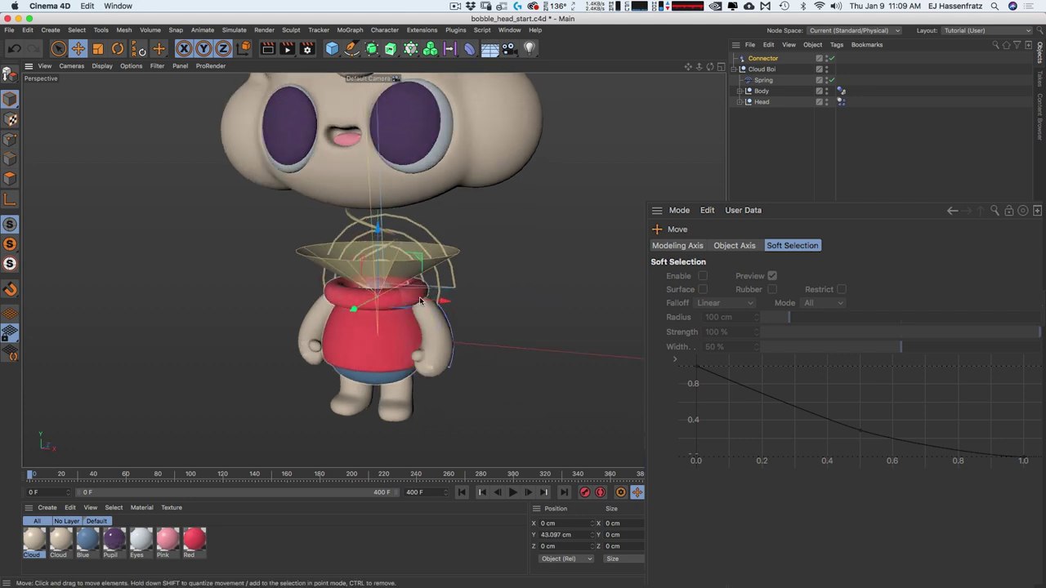
Rename the Connector object as Ragdoll
{"action": "left_click", "coordinate": [763, 59]}
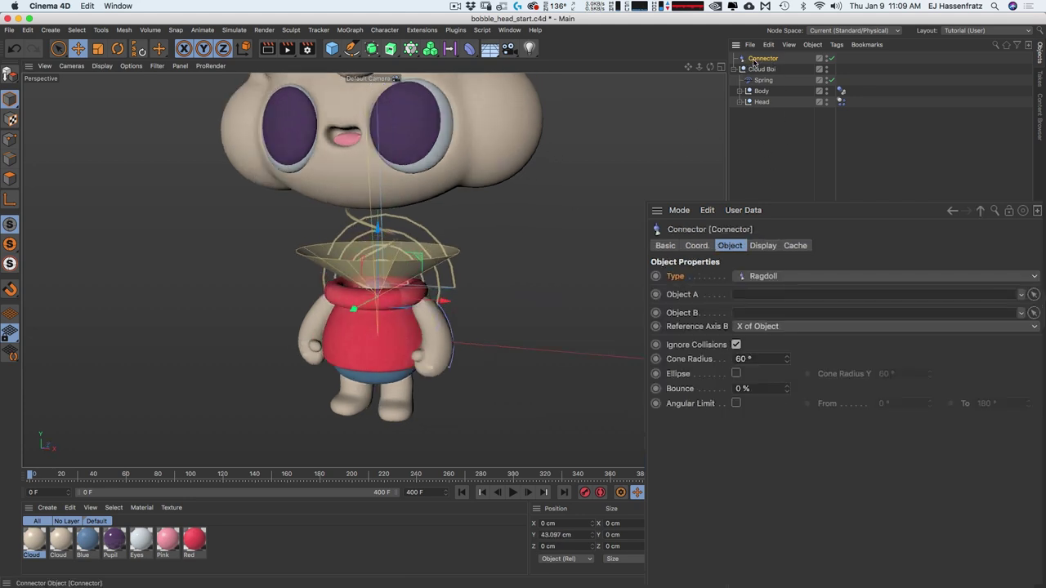
{"action": "double_click", "coordinate": [764, 59]}
{"action": "type", "text": "Ra"}
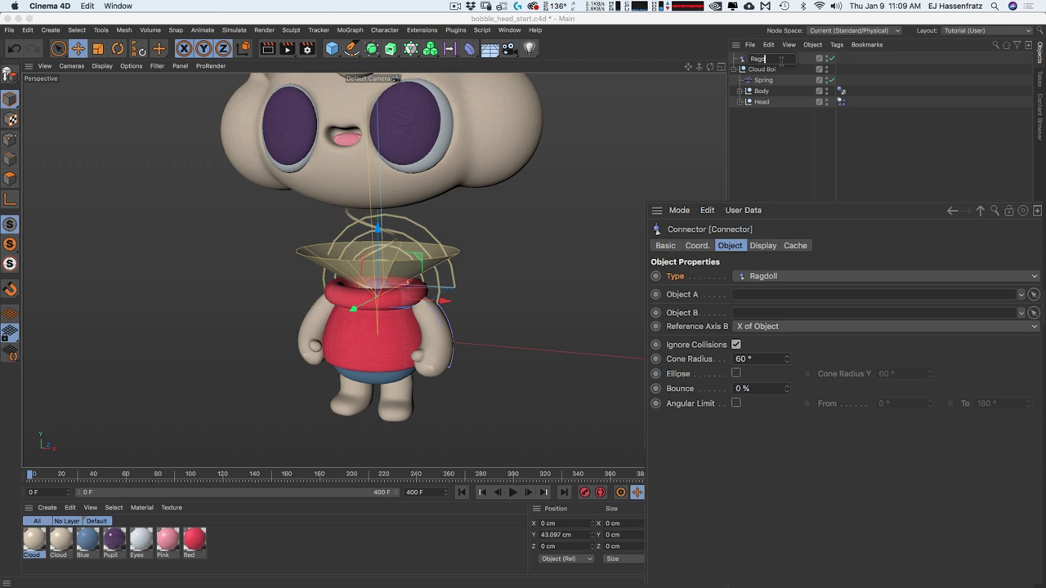
{"action": "type", "text": "gdoll"}
{"action": "key", "text": "Return"}
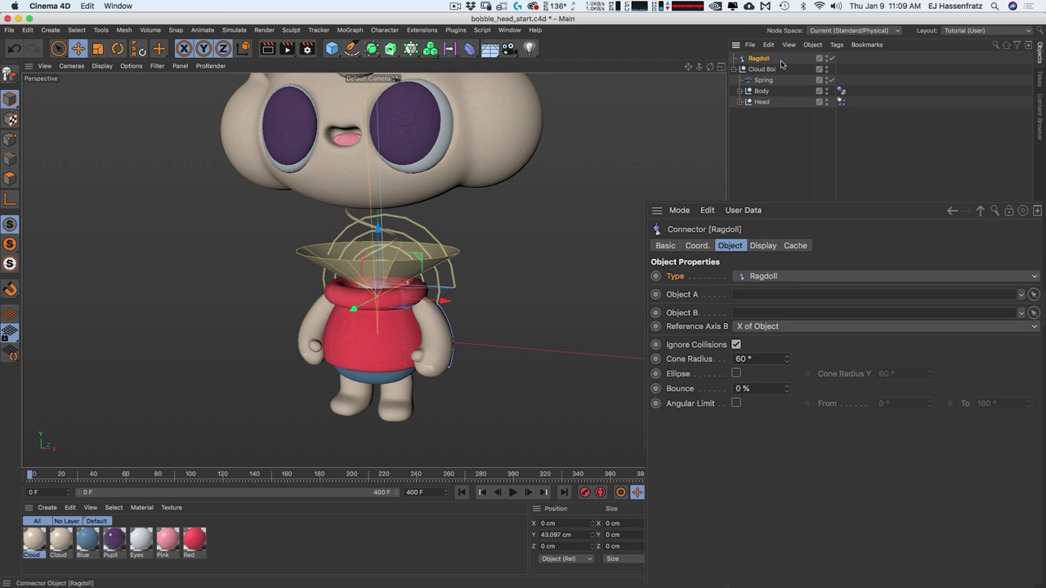
Place Ragdoll inside the Cloud Boi null and assign Body as its Object A and Head as its Object B
{"action": "left_click_drag", "start_coordinate": [769, 71], "coordinate": [766, 72]}
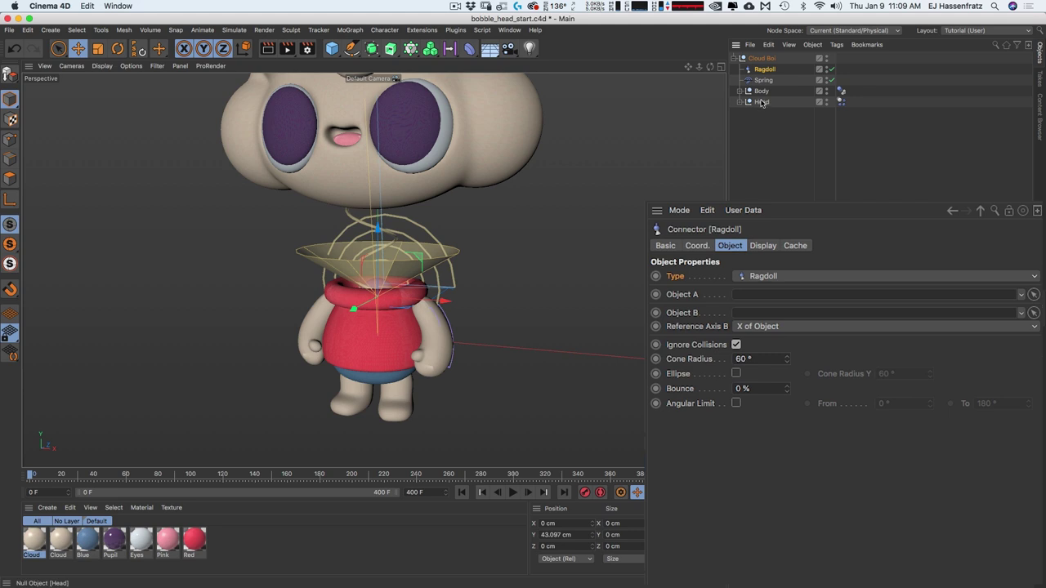
{"action": "left_click_drag", "start_coordinate": [761, 92], "coordinate": [747, 297]}
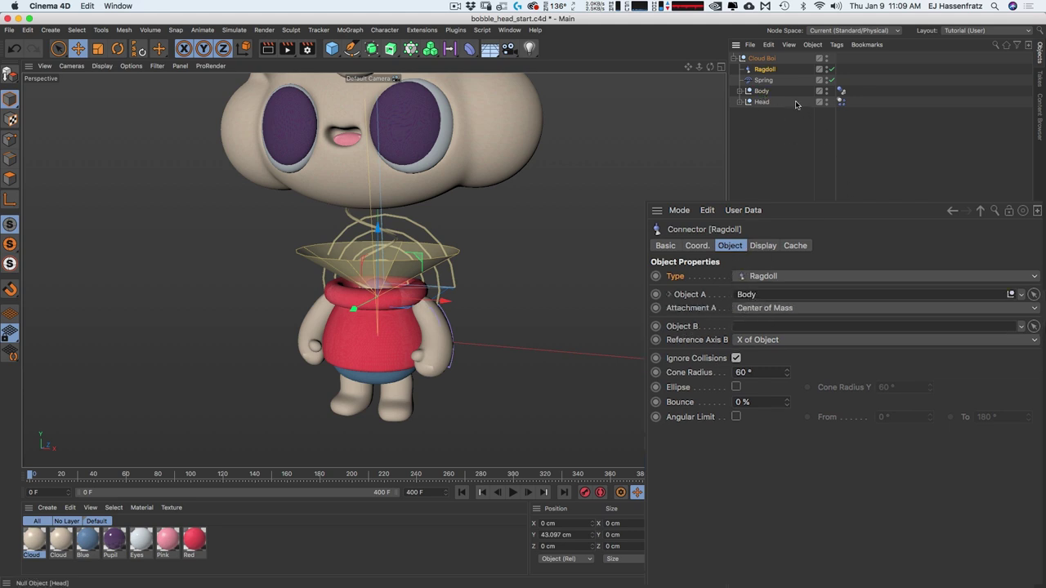
{"action": "left_click_drag", "start_coordinate": [760, 103], "coordinate": [766, 327]}
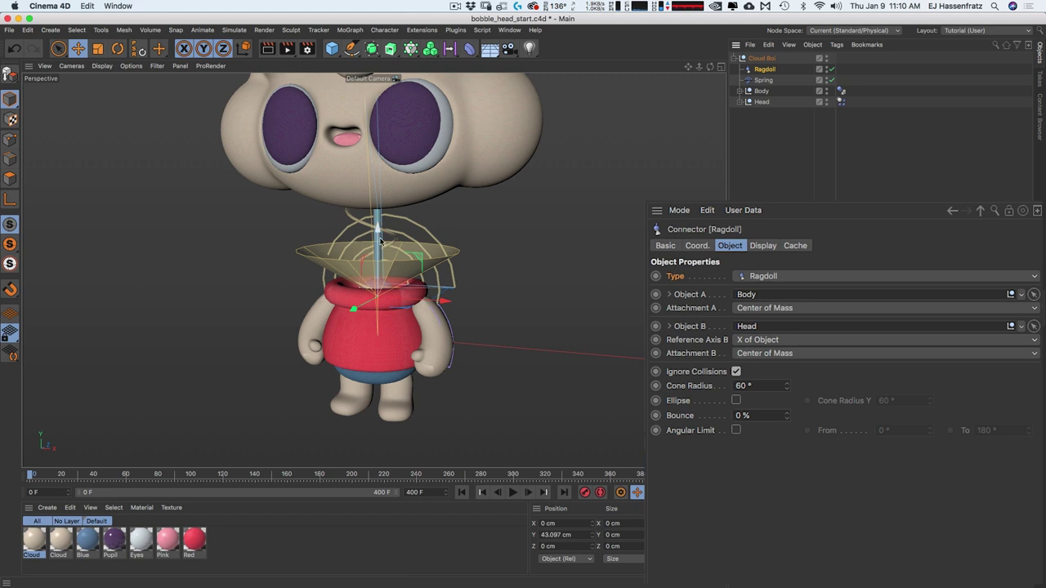
Try the Ragdoll connector away from the neck, beside the body, and reduce its Cone Radius to 51°
{"action": "left_click_drag", "start_coordinate": [379, 269], "coordinate": [515, 301]}
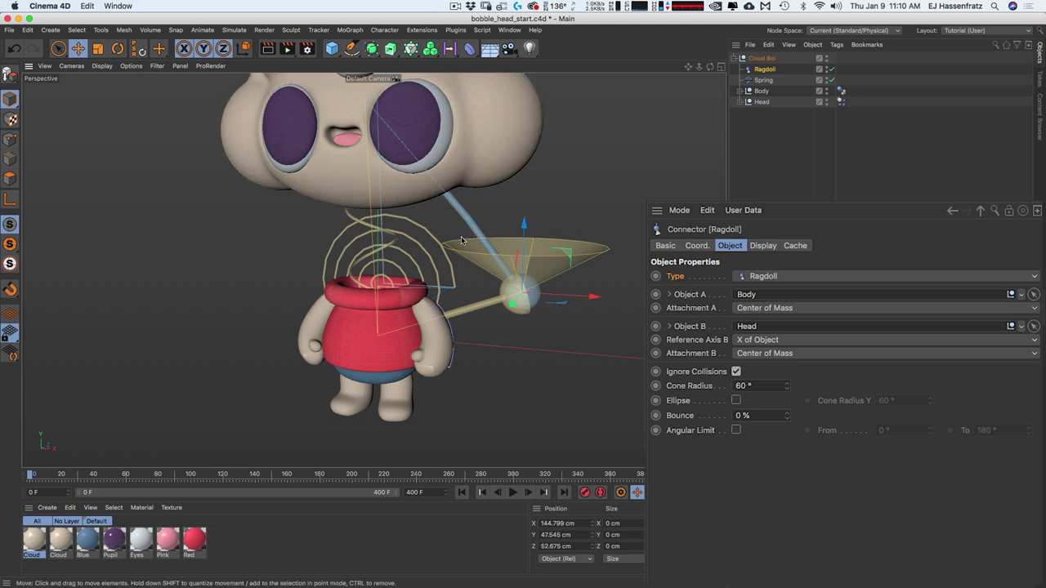
{"action": "left_click_drag", "start_coordinate": [487, 257], "coordinate": [468, 237]}
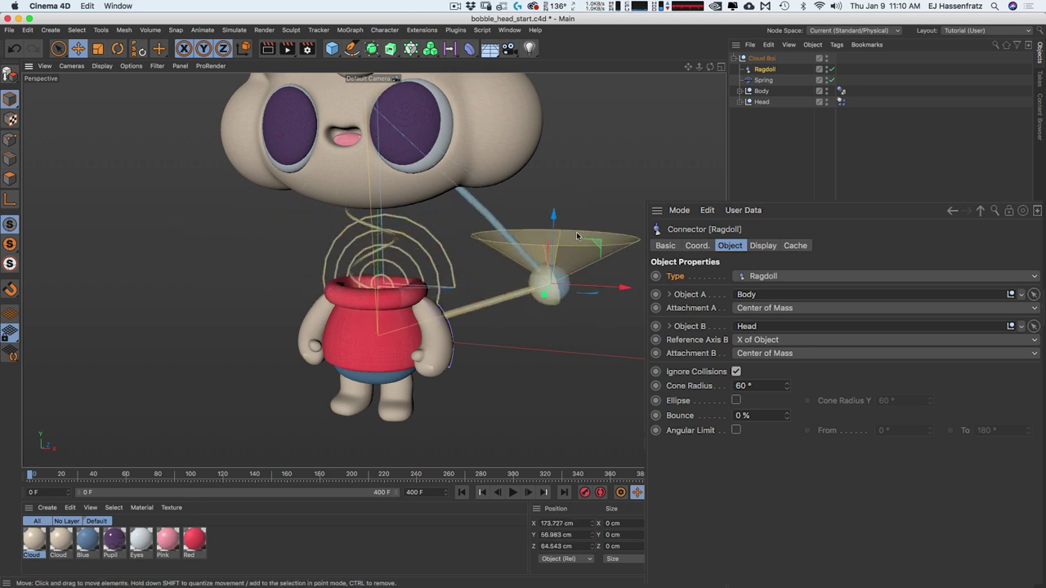
{"action": "mouse_move", "coordinate": [787, 387]}
{"action": "left_mouse_down"}
{"action": "mouse_move", "coordinate": [787, 407]}
{"action": "mouse_move", "coordinate": [787, 394]}
{"action": "left_mouse_up"}
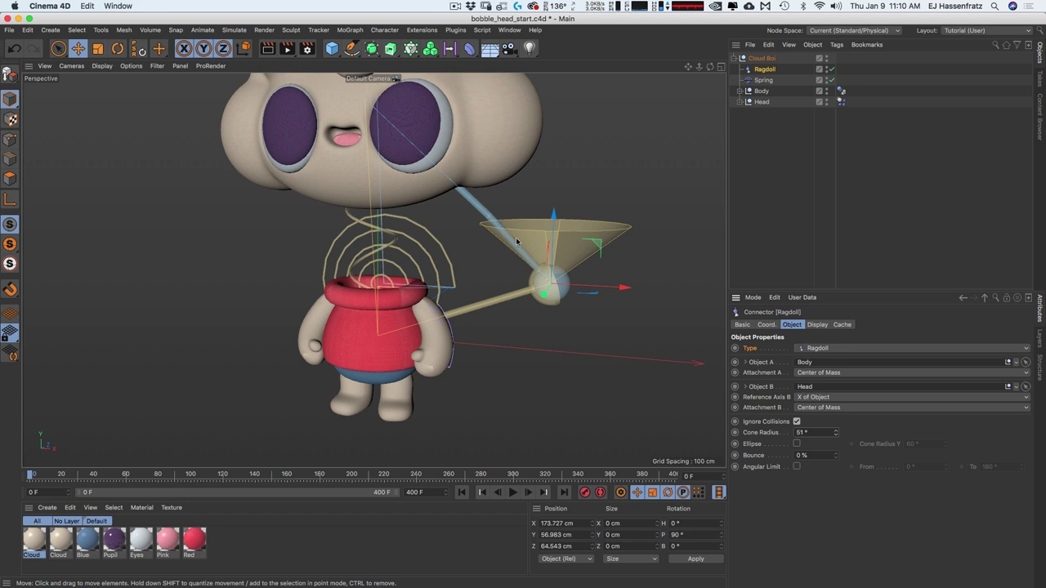
Undo the trial moves and the Cone Radius change of the Ragdoll connector
{"action": "key", "text": "super+z"}
{"action": "key", "text": "super+z"}
{"action": "key", "text": "super+z"}
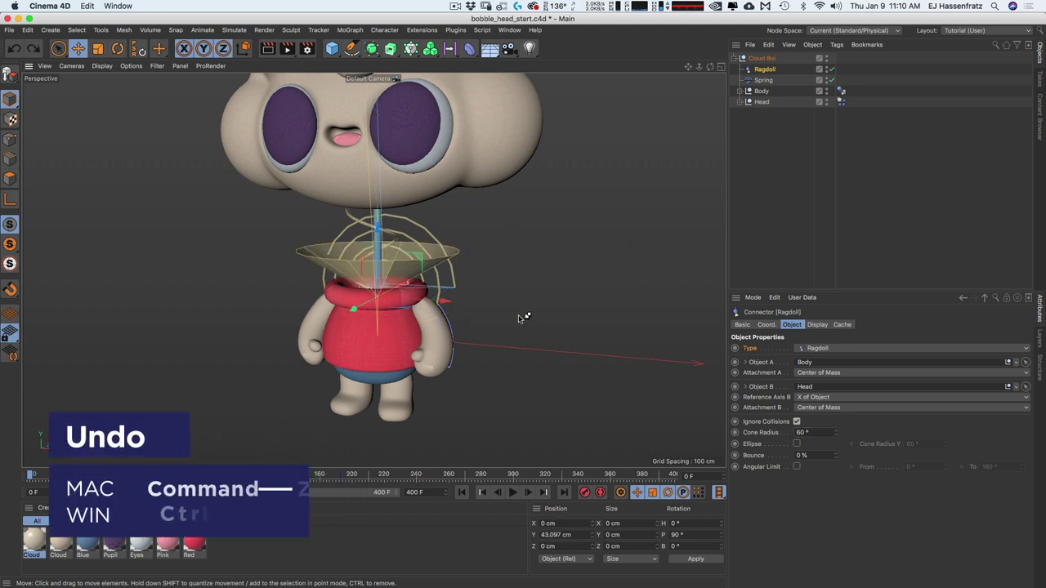
{"action": "key", "text": "super+z"}
{"action": "key", "text": "super+z"}
{"action": "key", "text": "super+z"}
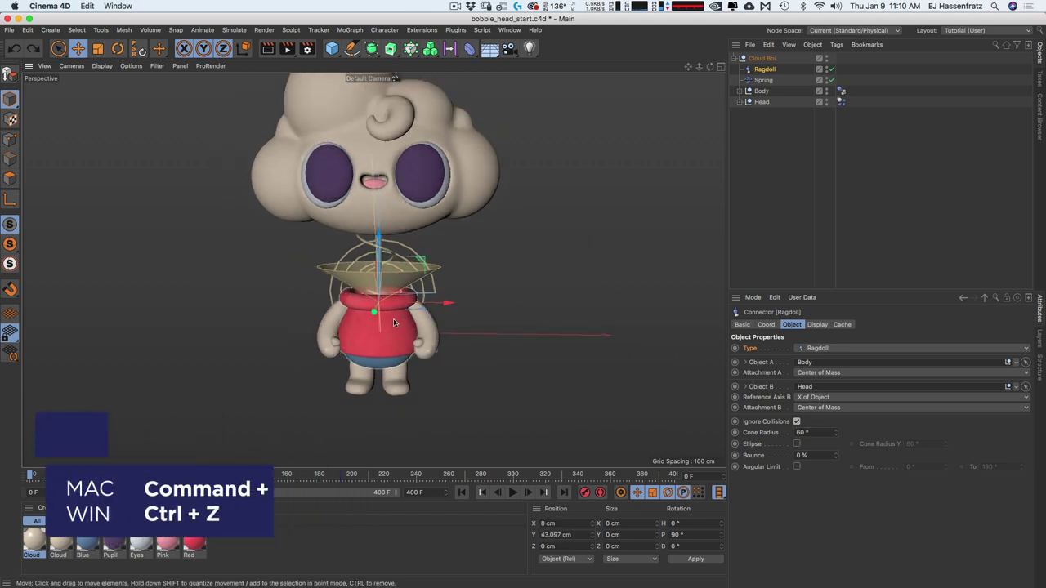
{"action": "key", "text": "super+z"}
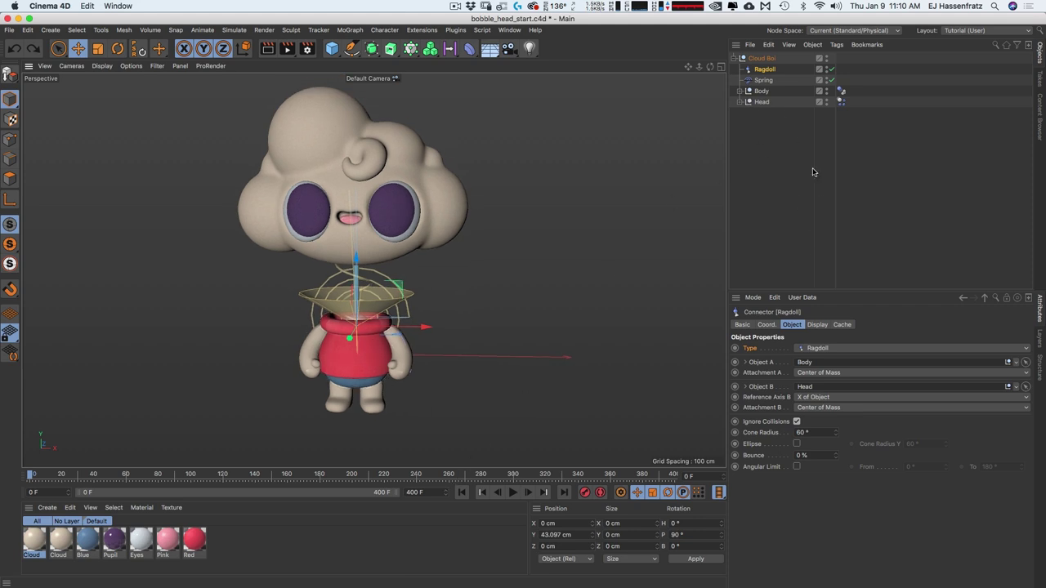
Play the simulation and move the Cloud Boi null around to test the ragdoll joint
{"action": "left_click", "coordinate": [511, 493]}
{"action": "left_click", "coordinate": [764, 58]}
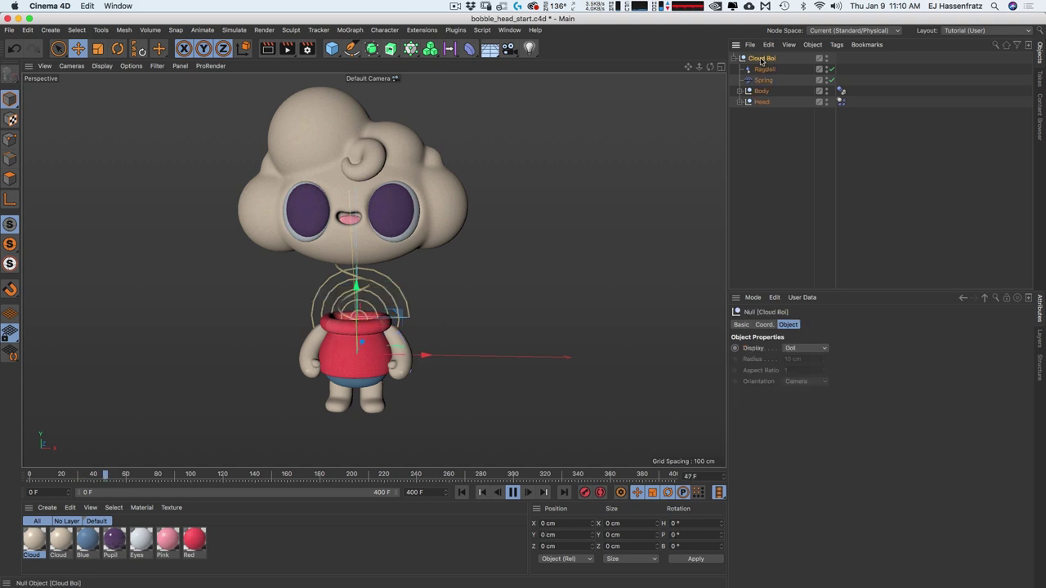
{"action": "left_click_drag", "start_coordinate": [495, 341], "coordinate": [478, 314]}
{"action": "left_click", "coordinate": [462, 493]}
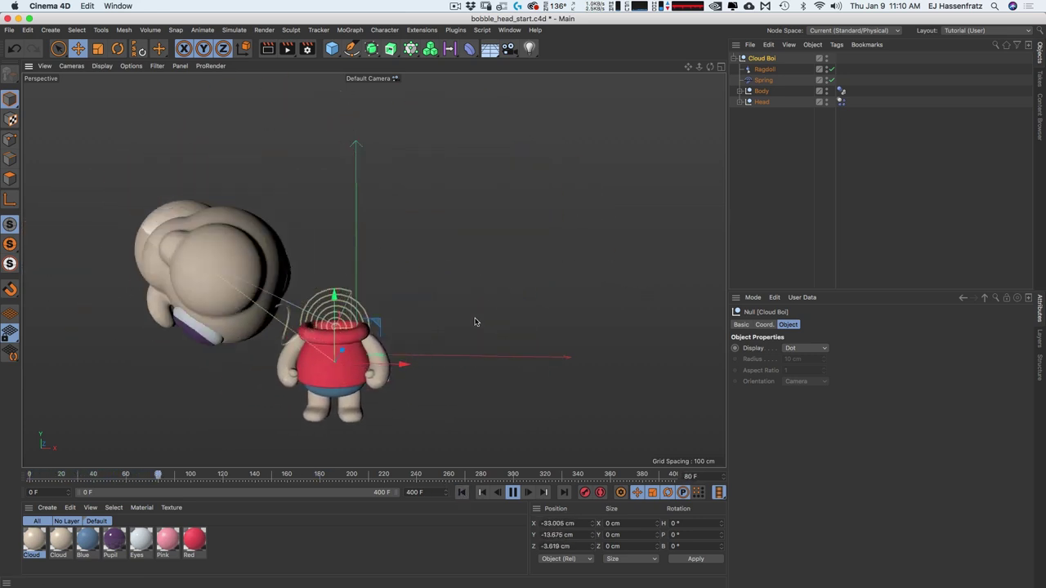
Stop the playback and turn on Always Visible in the Ragdoll connector's display settings
{"action": "left_click", "coordinate": [764, 69]}
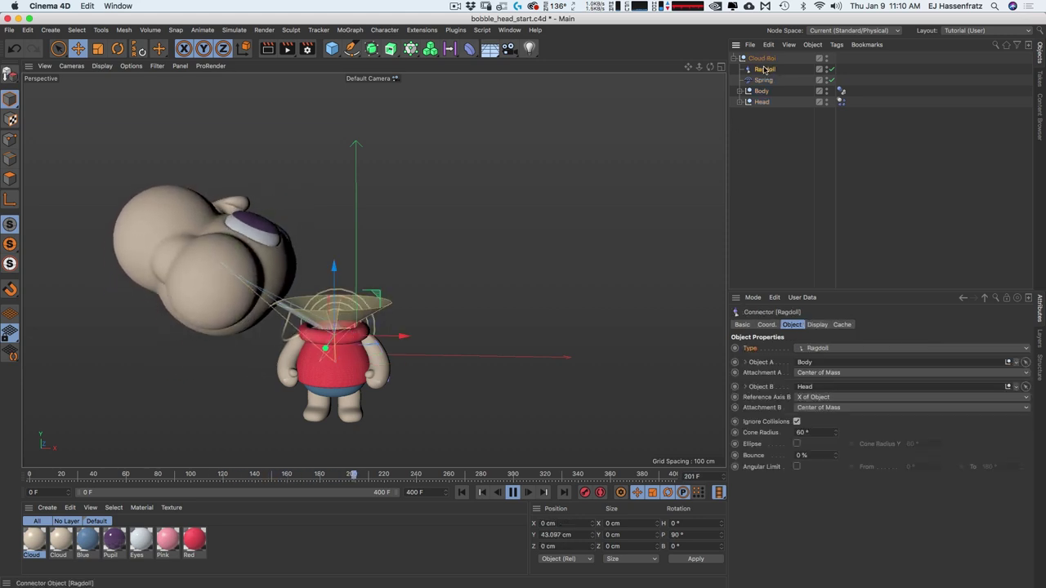
{"action": "key", "text": "F8"}
{"action": "left_click", "coordinate": [817, 325]}
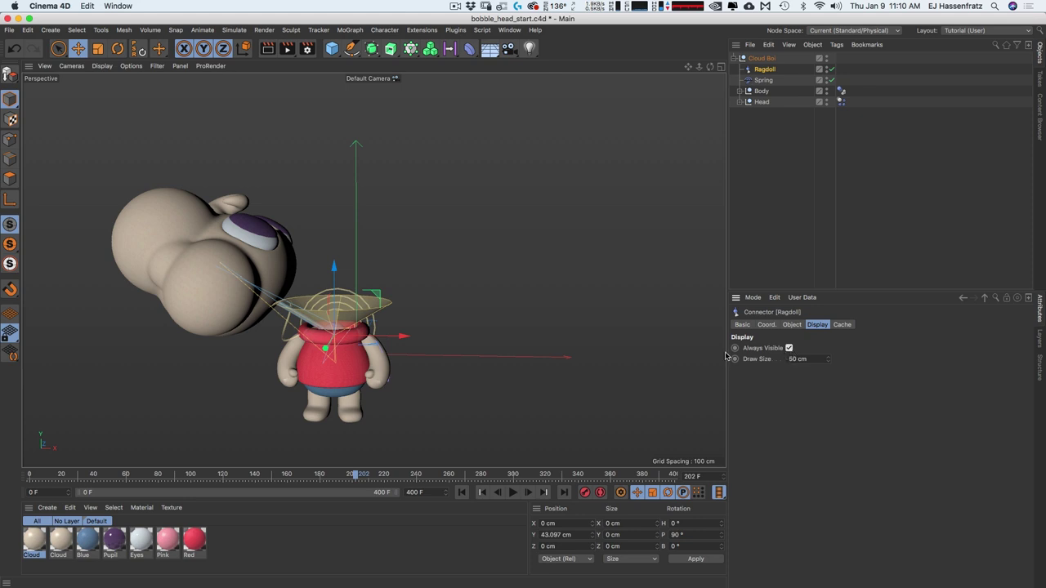
{"action": "scroll", "coordinate": [296, 318], "scroll_direction": "up", "scroll_amount": 5}
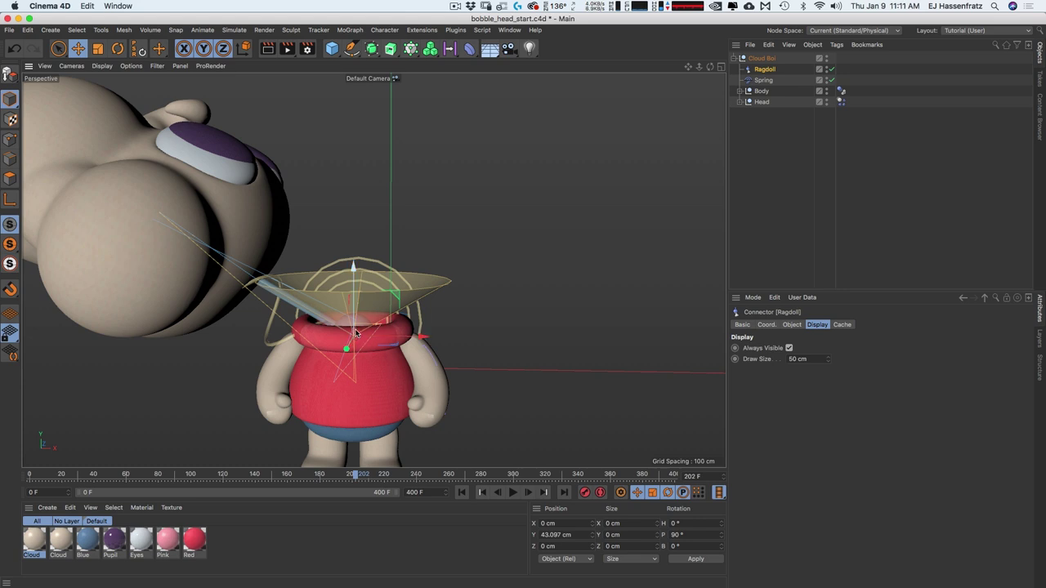
Replay the simulation from the first frame and move the Cloud Boi null around to examine the head within the visible cone
{"action": "left_click", "coordinate": [461, 492]}
{"action": "left_click", "coordinate": [512, 492]}
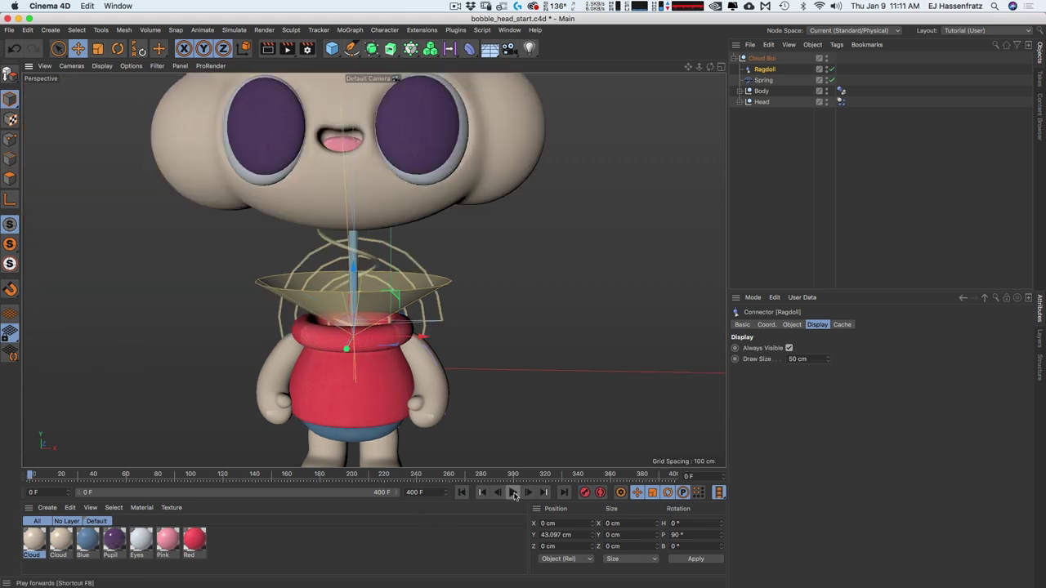
{"action": "left_click", "coordinate": [762, 59]}
{"action": "left_click_drag", "start_coordinate": [516, 374], "coordinate": [593, 294]}
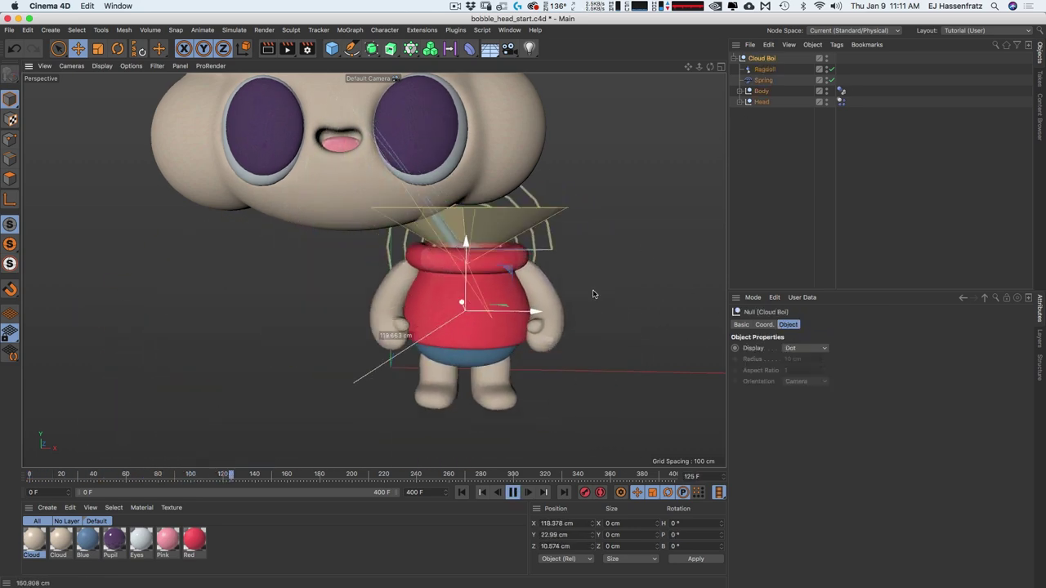
{"action": "left_click", "coordinate": [462, 492]}
{"action": "left_click_drag", "start_coordinate": [576, 343], "coordinate": [425, 303]}
Rotate the Cloud Boi null in several directions during playback to test how the head bobbles
{"action": "key", "text": "r"}
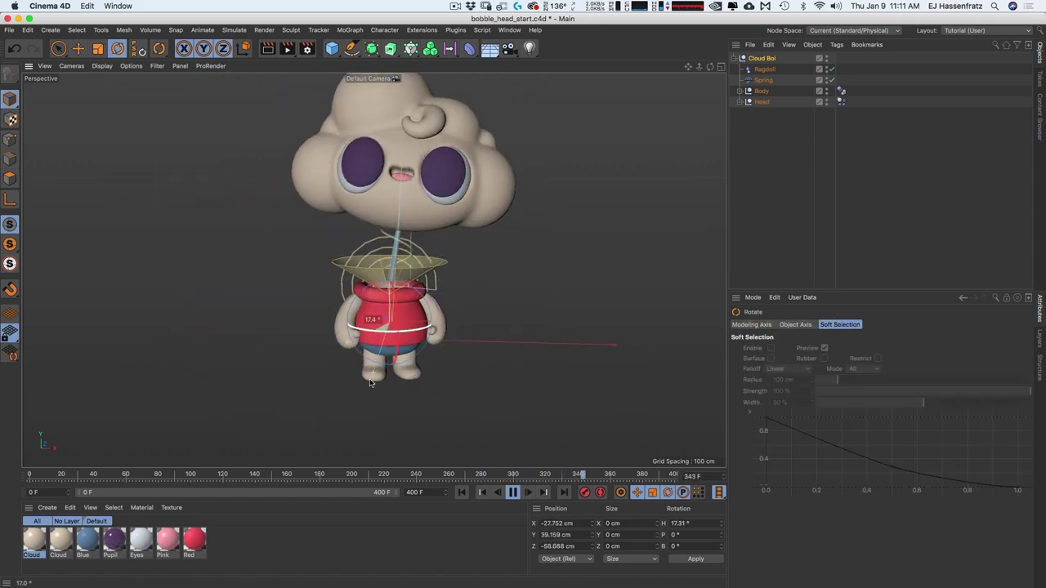
{"action": "left_click_drag", "start_coordinate": [375, 328], "coordinate": [418, 311]}
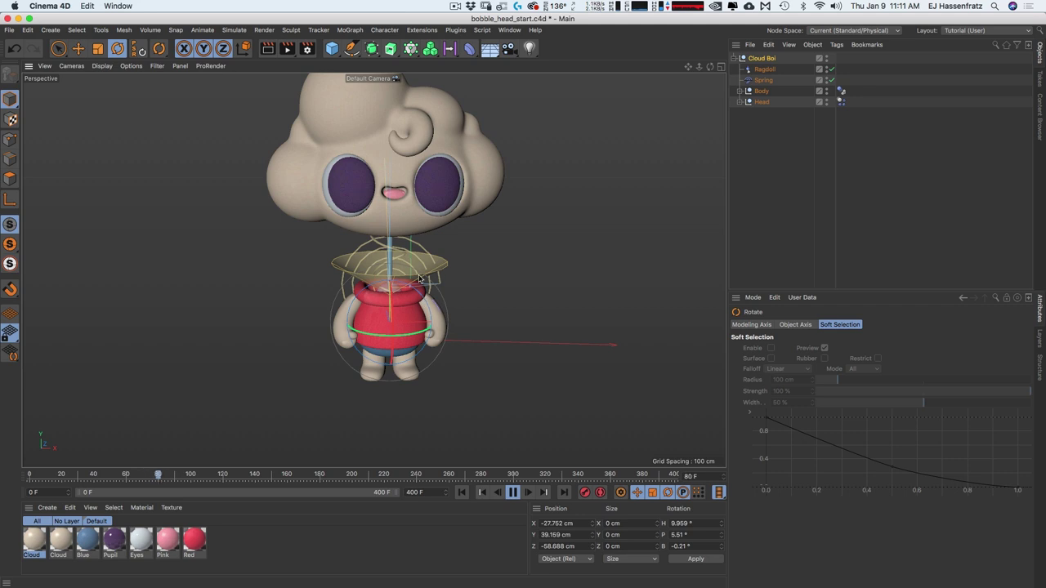
{"action": "left_click_drag", "start_coordinate": [369, 319], "coordinate": [401, 327]}
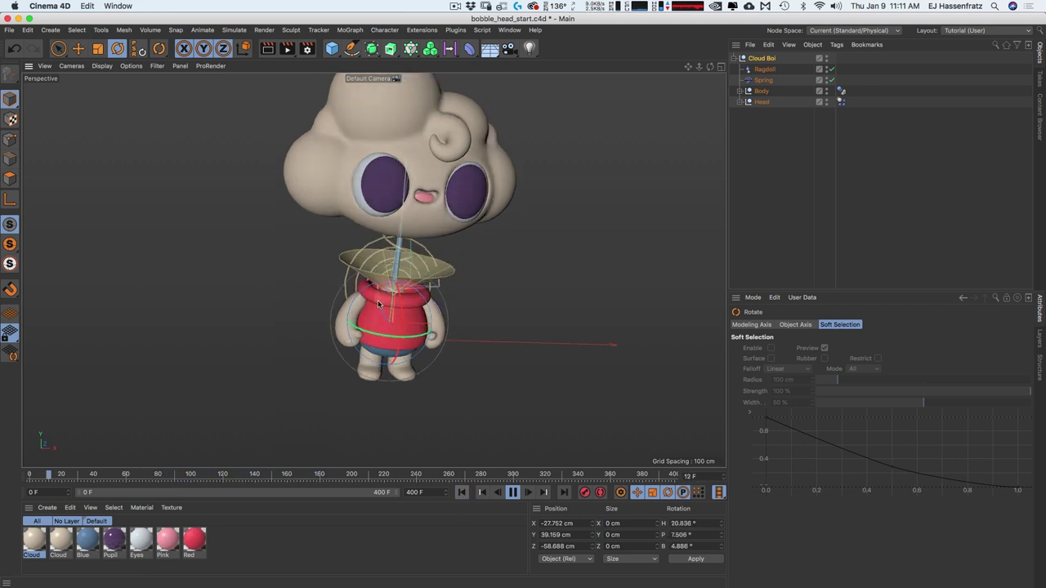
Rotate the Cloud Boi null and move it around during playback from the first frame to test the head's bobble
{"action": "left_click_drag", "start_coordinate": [401, 314], "coordinate": [372, 321]}
{"action": "left_click", "coordinate": [460, 493]}
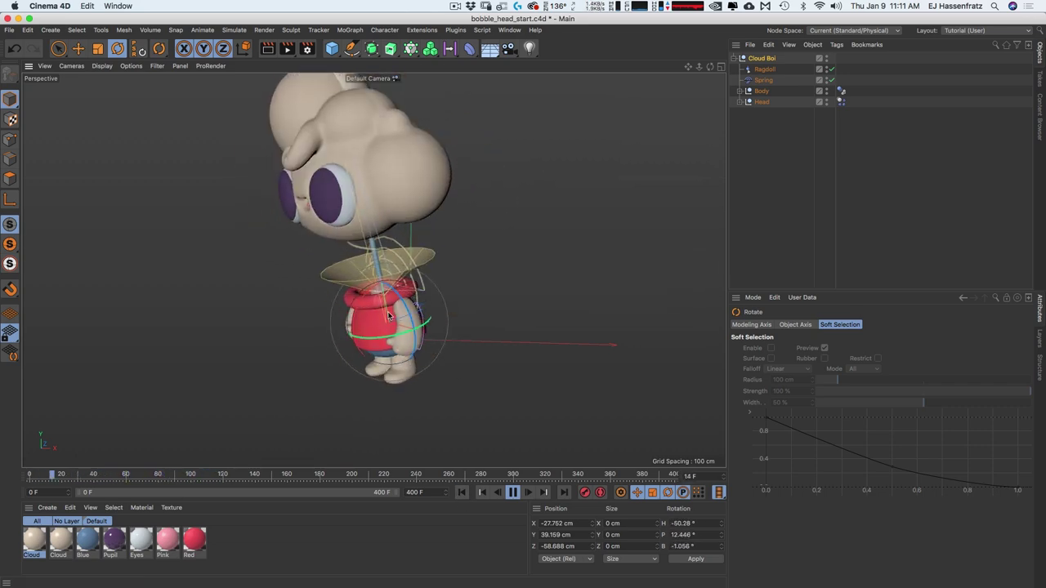
{"action": "left_click_drag", "start_coordinate": [388, 341], "coordinate": [446, 283]}
{"action": "key", "text": "shift+f"}
{"action": "key", "text": "e"}
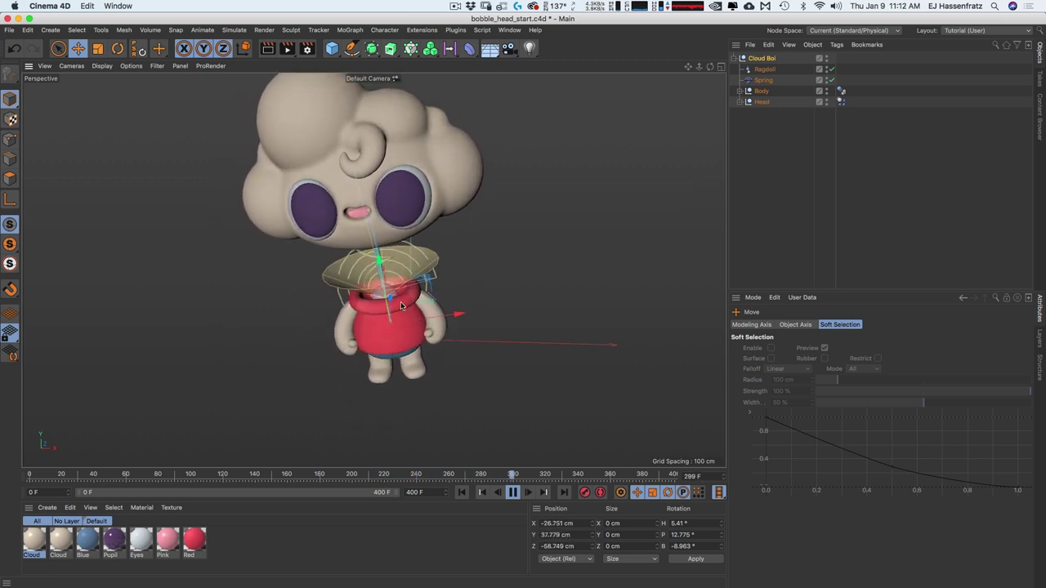
{"action": "left_click_drag", "start_coordinate": [402, 329], "coordinate": [502, 334]}
{"action": "left_click_drag", "start_coordinate": [508, 404], "coordinate": [397, 407]}
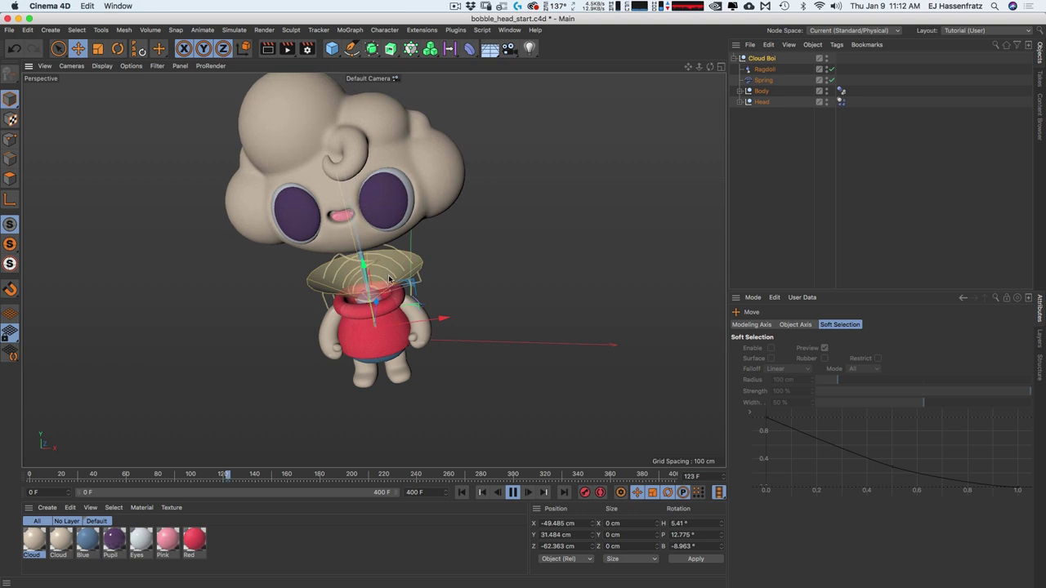
Reset the Cloud Boi null's position and rotation, and return the simulation to the first frame
{"action": "left_click", "coordinate": [139, 49]}
{"action": "left_click", "coordinate": [462, 492]}
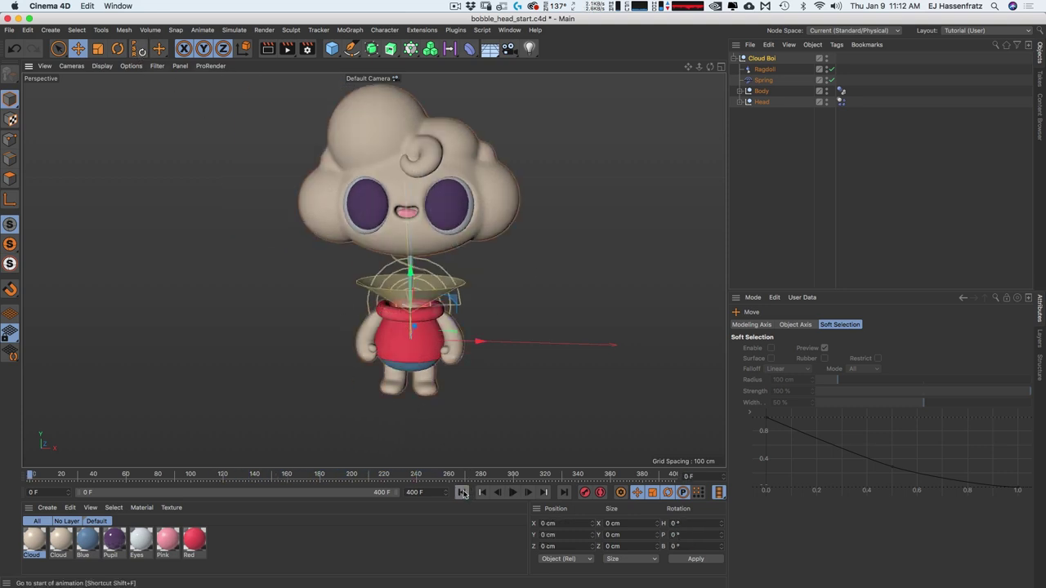
{"action": "middle_click_drag", "start_coordinate": [443, 325], "coordinate": [396, 325], "text": "alt"}
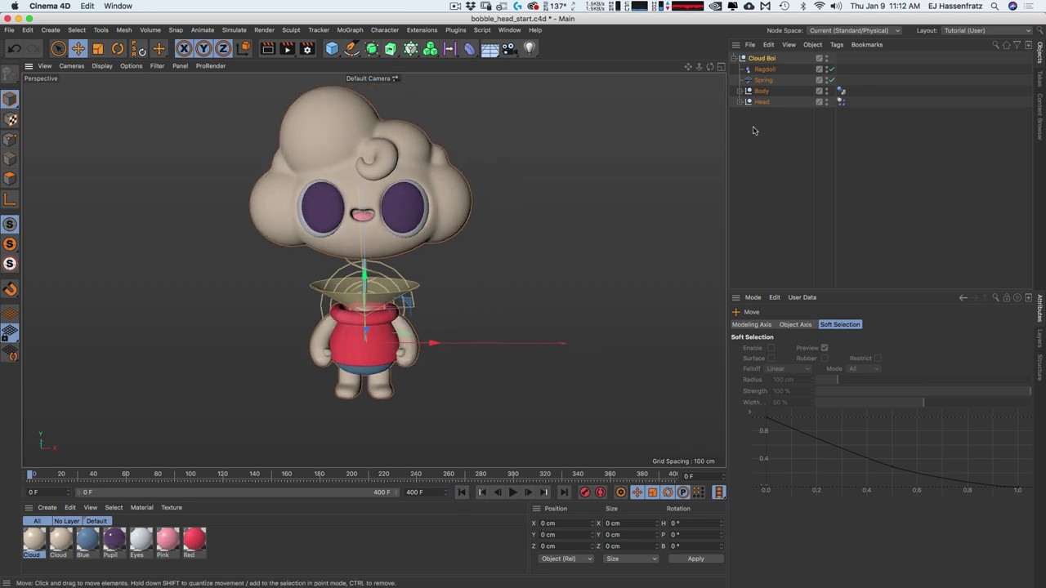
Add a dynamics Connector as a child of the Cloud Boi null and turn on its Always Visible display option
{"action": "left_click", "coordinate": [762, 80]}
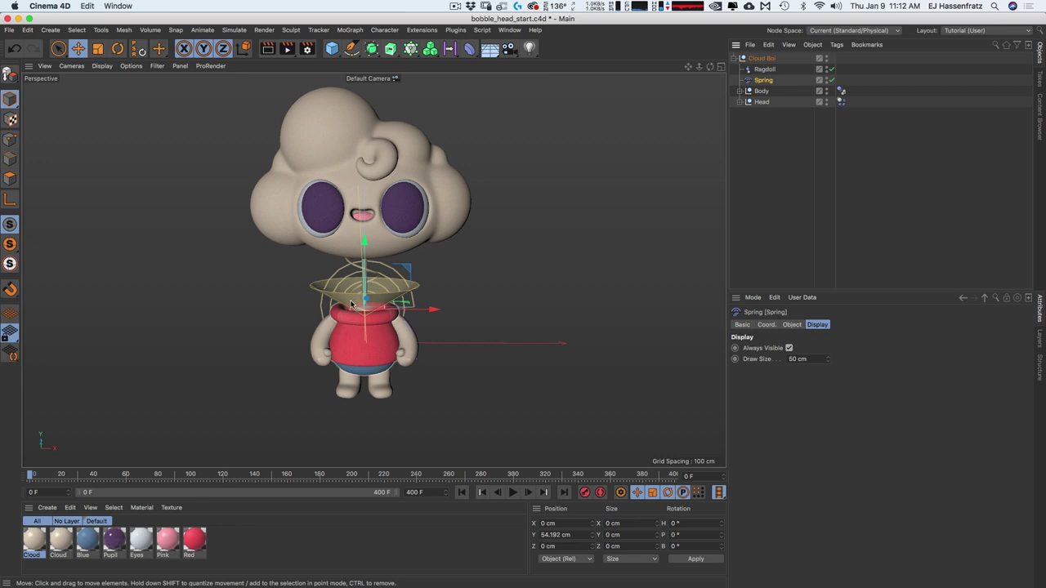
{"action": "left_click", "coordinate": [232, 30]}
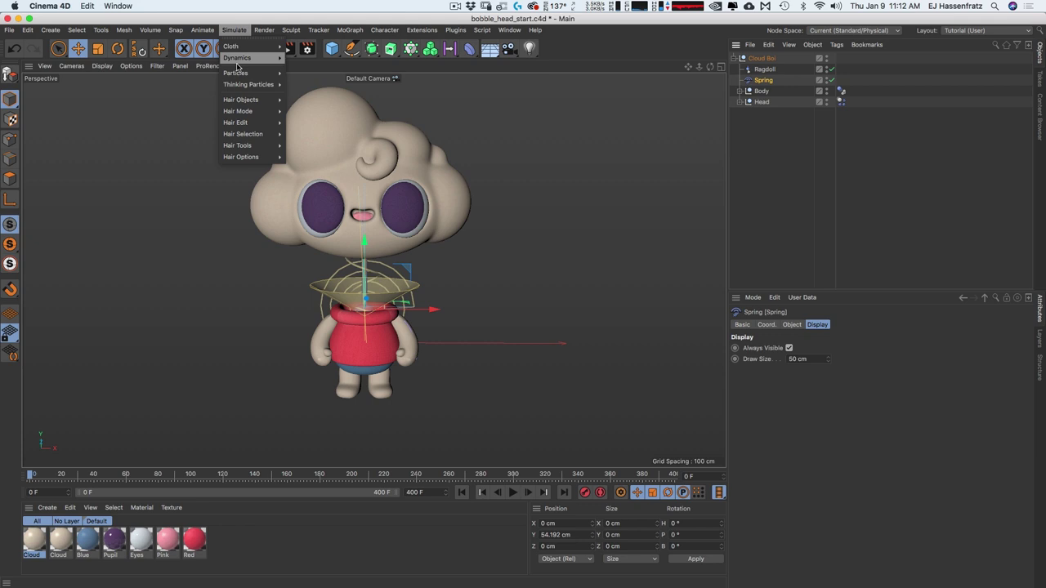
{"action": "mouse_move", "coordinate": [237, 58]}
{"action": "left_click", "coordinate": [304, 62]}
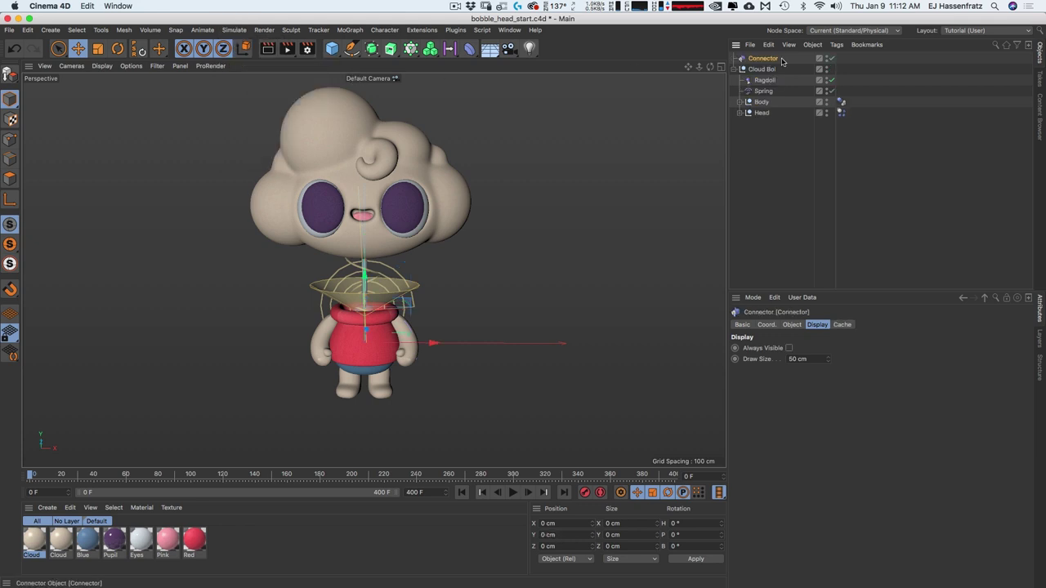
{"action": "left_click_drag", "start_coordinate": [768, 71], "coordinate": [773, 74]}
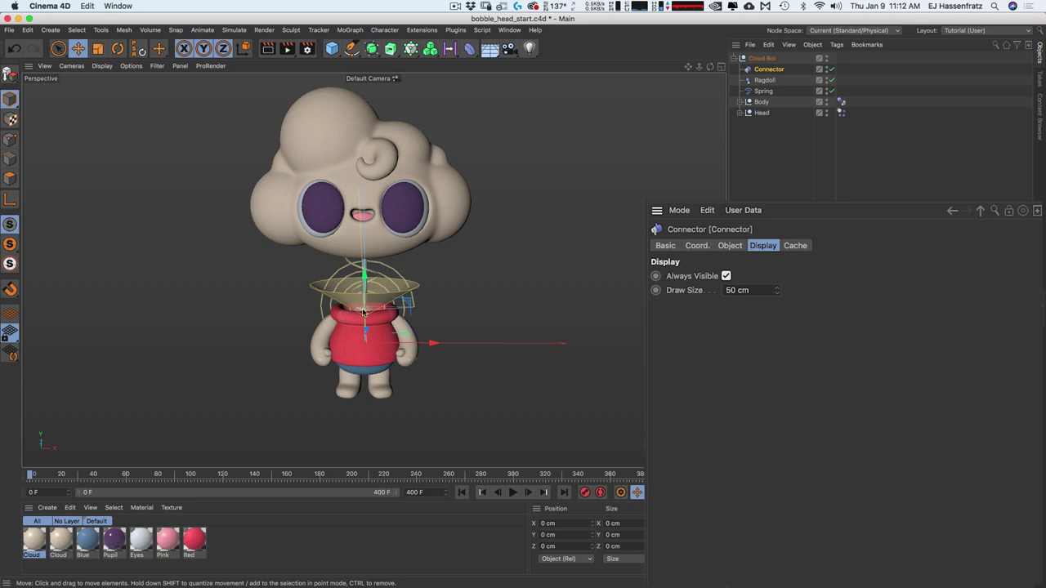
Set the new connector's type to Slider
{"action": "left_click", "coordinate": [729, 247]}
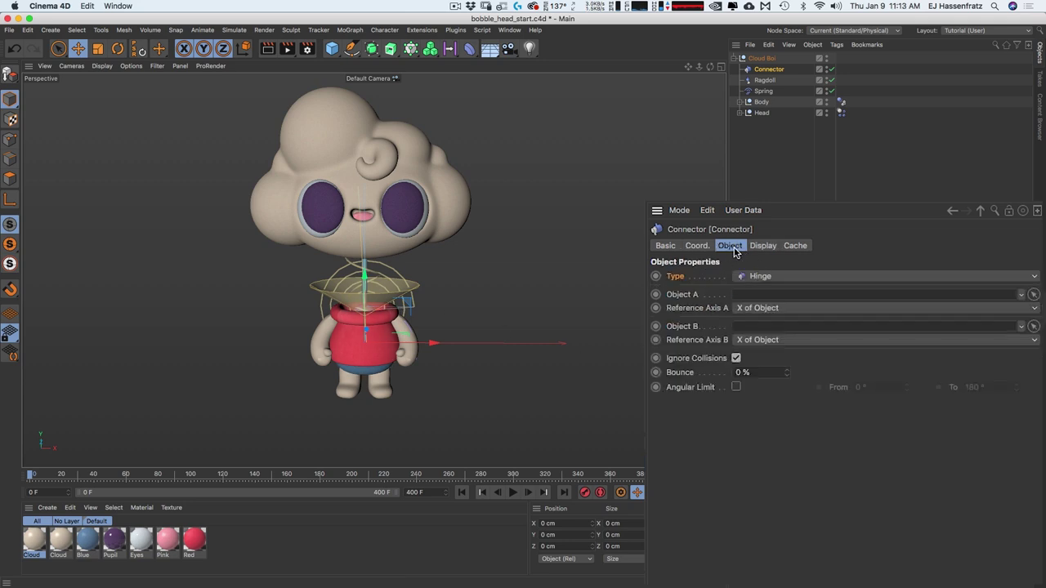
{"action": "left_click", "coordinate": [772, 277]}
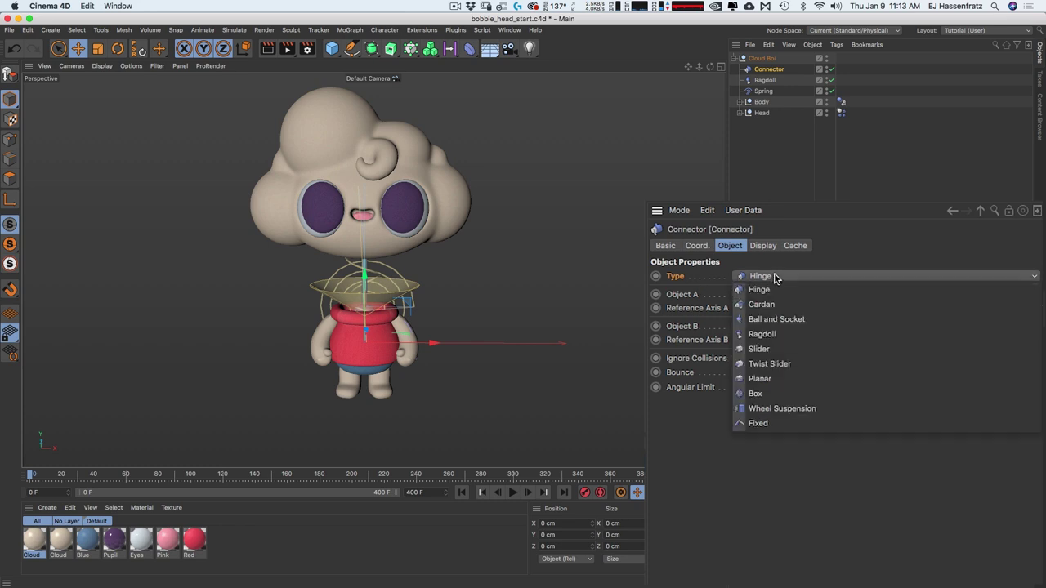
{"action": "left_click", "coordinate": [753, 351]}
Move the slider connector about 128 cm along its Z axis to examine its rail, and reset its position
{"action": "left_click_drag", "start_coordinate": [483, 327], "coordinate": [264, 327], "text": "alt"}
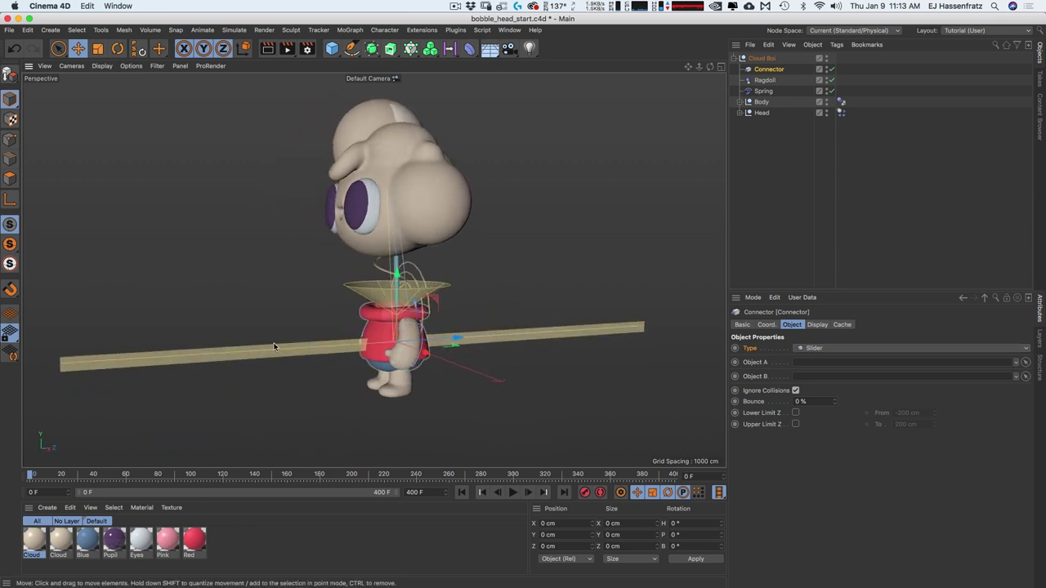
{"action": "left_click_drag", "start_coordinate": [448, 338], "coordinate": [502, 333]}
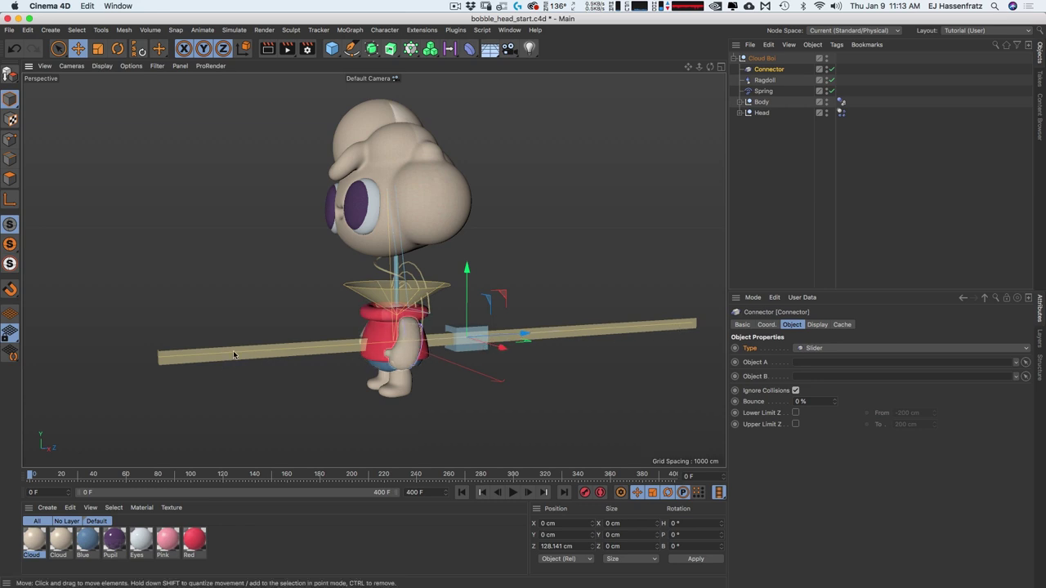
{"action": "left_click", "coordinate": [139, 50]}
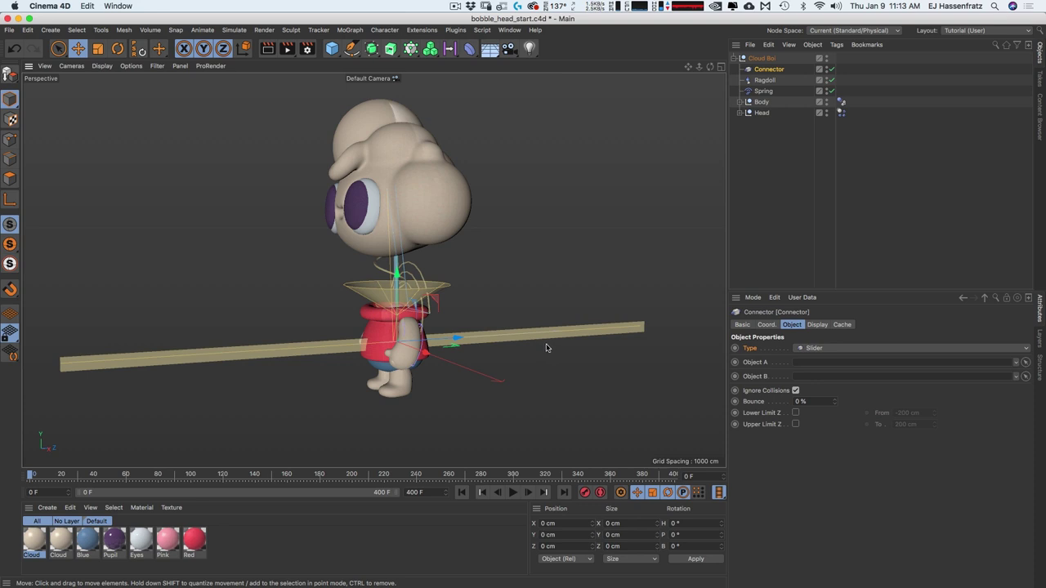
Rotate the slider connector to a 90° pitch so its rail runs vertically through the character
{"action": "key", "text": "r"}
{"action": "left_click_drag", "start_coordinate": [343, 315], "coordinate": [376, 375], "text": "alt"}
{"action": "scroll", "coordinate": [369, 329], "scroll_direction": "up", "scroll_amount": 3}
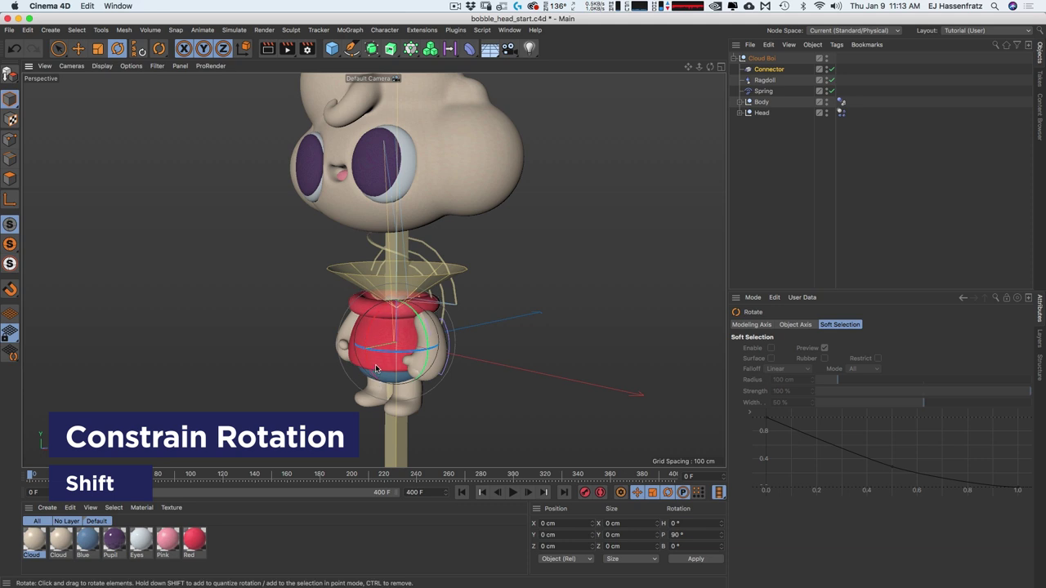
{"action": "key", "text": "e"}
{"action": "left_click_drag", "start_coordinate": [378, 328], "coordinate": [355, 255], "text": "alt"}
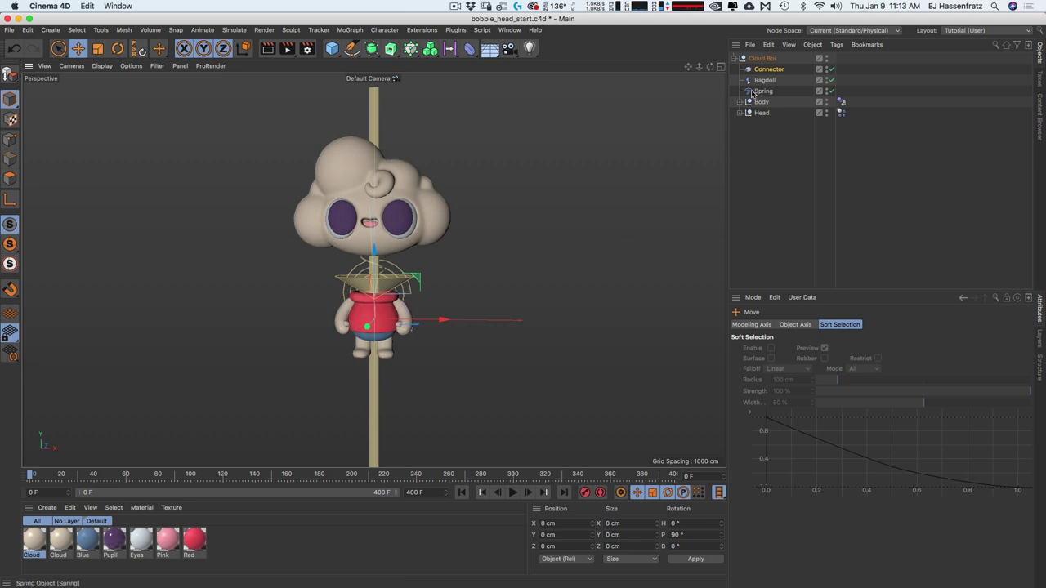
Rename the connector Slider and assign Body as its Object A and Head as its Object B
{"action": "double_click", "coordinate": [772, 70]}
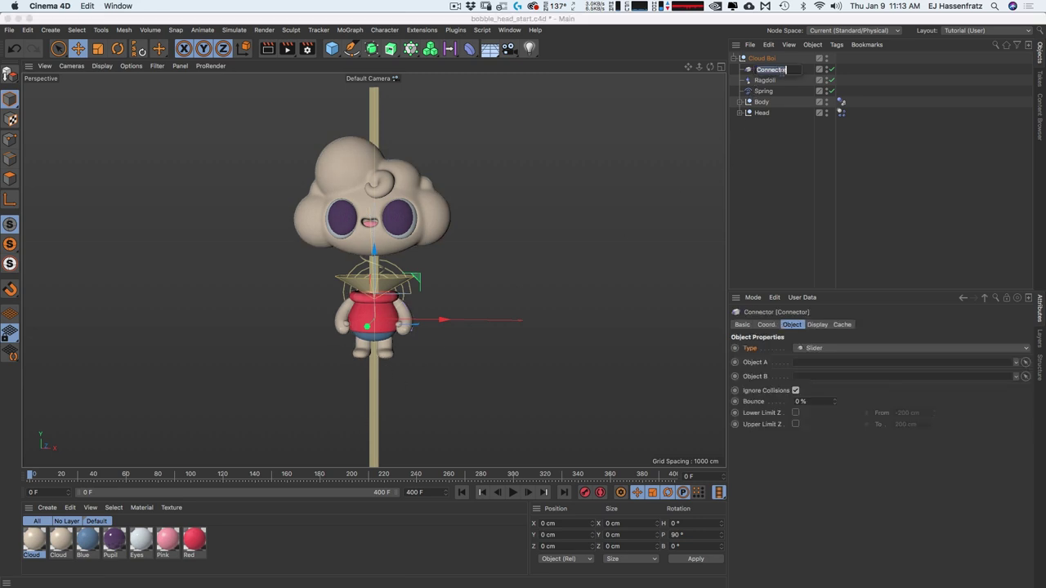
{"action": "key", "text": "Return"}
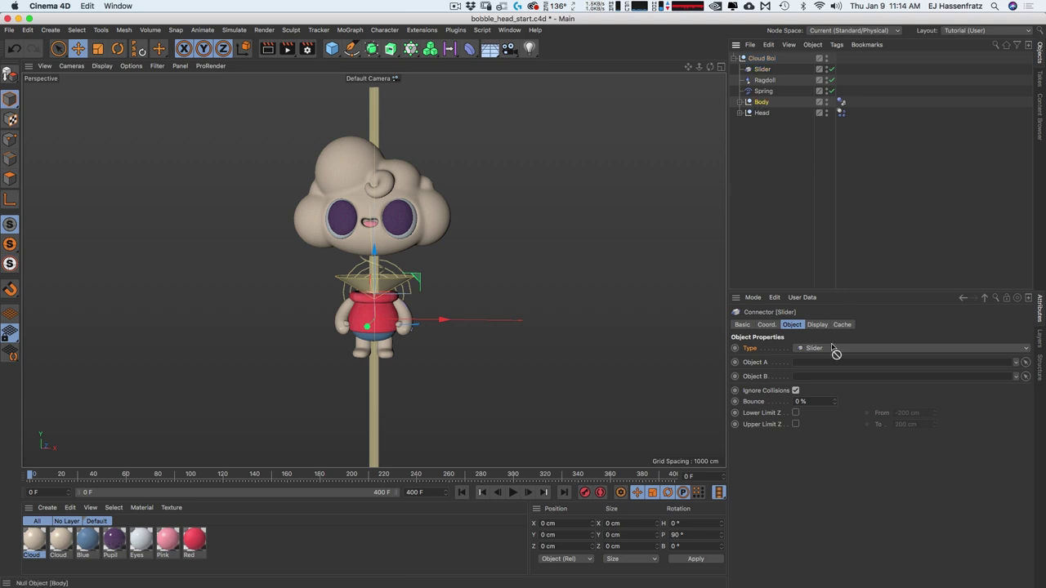
{"action": "left_click_drag", "start_coordinate": [828, 362], "coordinate": [827, 363]}
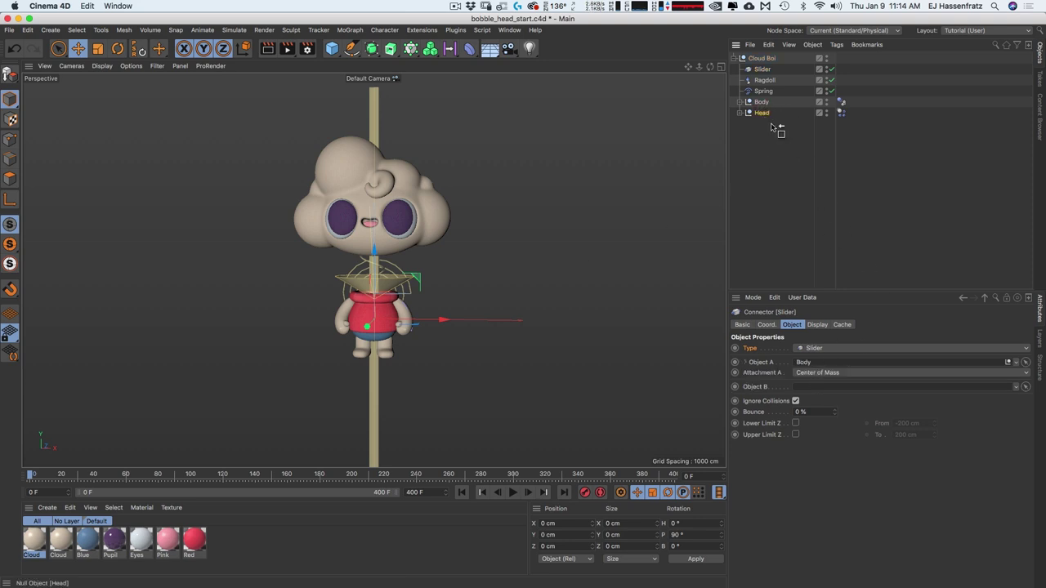
{"action": "left_click_drag", "start_coordinate": [808, 390], "coordinate": [809, 388]}
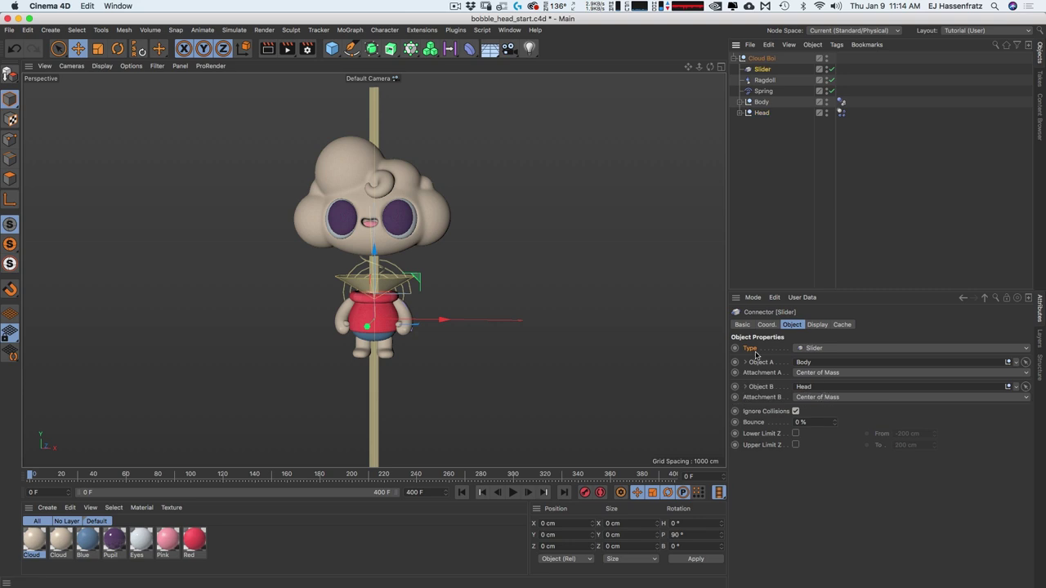
Play the simulation while moving the Cloud Boi null to test the slider joint, and stop the playback
{"action": "left_click", "coordinate": [512, 491]}
{"action": "left_click", "coordinate": [761, 59]}
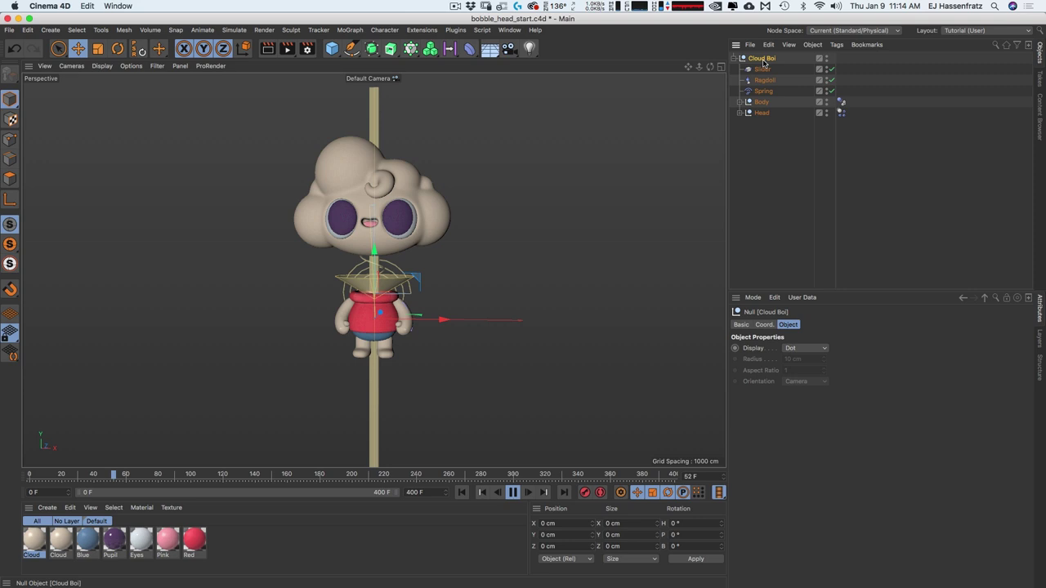
{"action": "left_click_drag", "start_coordinate": [572, 262], "coordinate": [511, 330]}
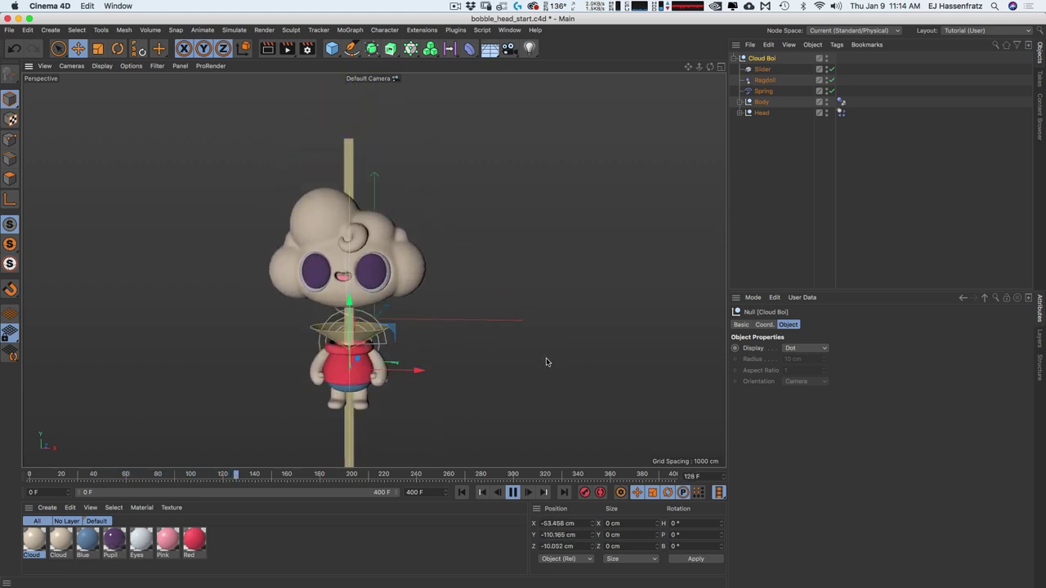
{"action": "left_click_drag", "start_coordinate": [570, 330], "coordinate": [582, 360]}
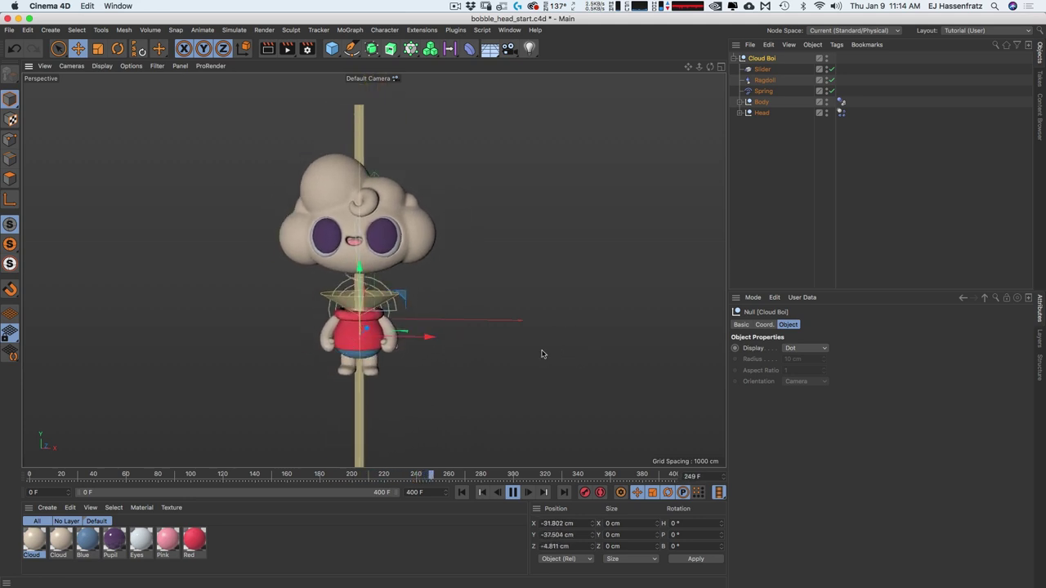
{"action": "key", "text": "F8"}
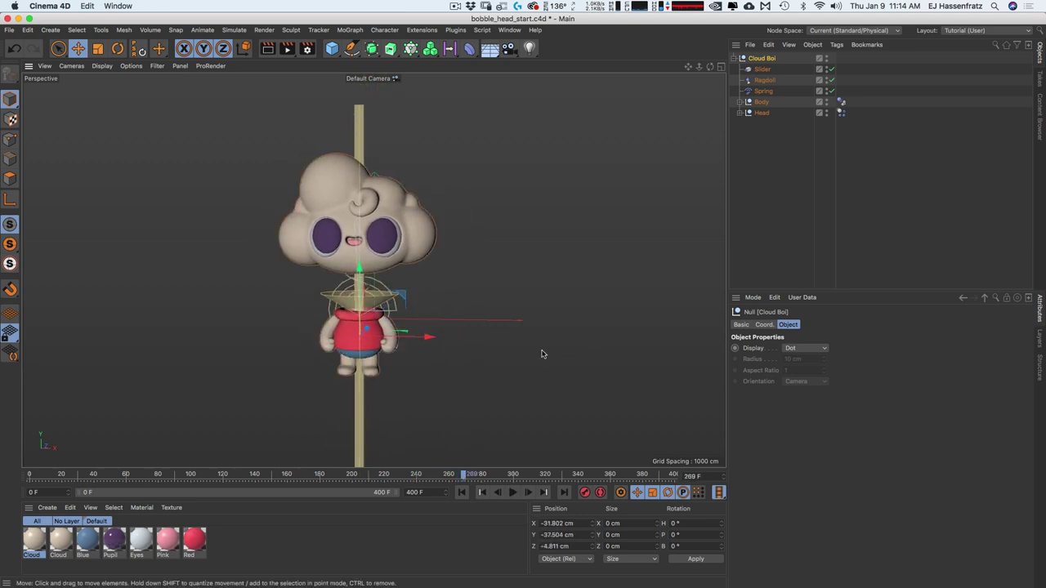
Compare the object settings of the Slider and Ragdoll connectors
{"action": "left_click", "coordinate": [761, 69]}
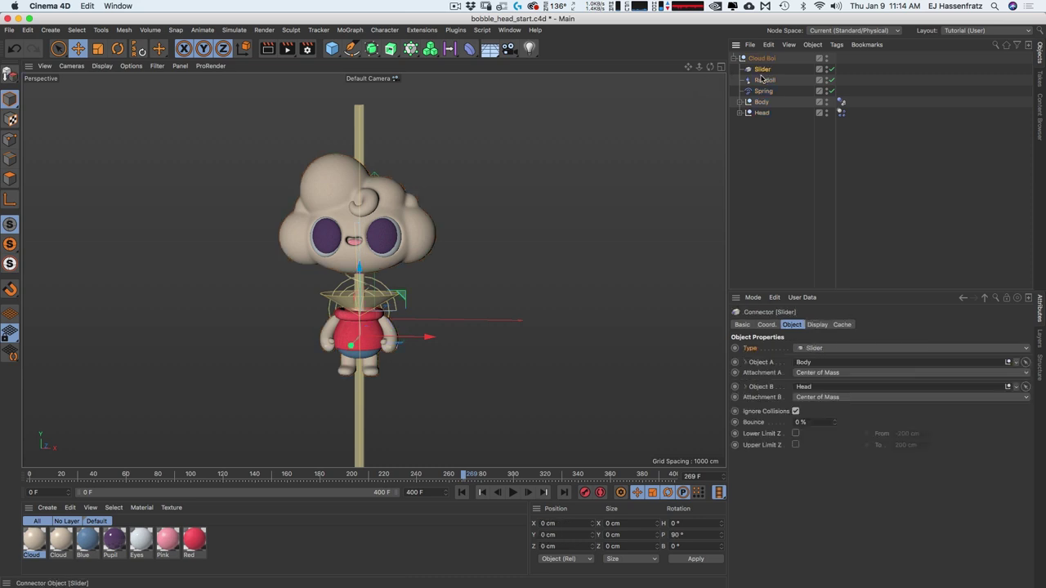
{"action": "left_click", "coordinate": [764, 81]}
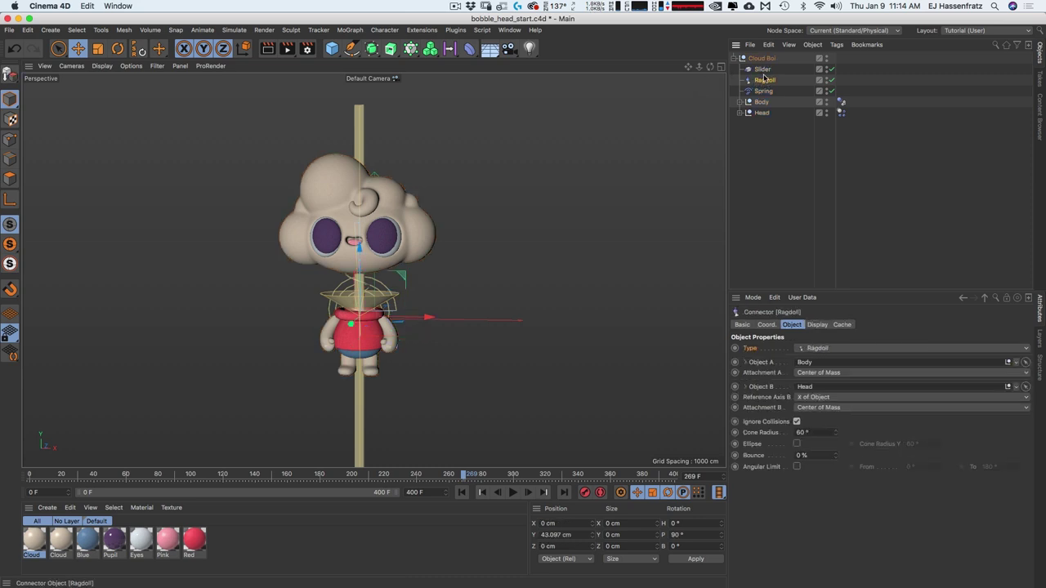
{"action": "key", "text": "Up"}
{"action": "left_click", "coordinate": [768, 81]}
{"action": "left_click", "coordinate": [762, 69]}
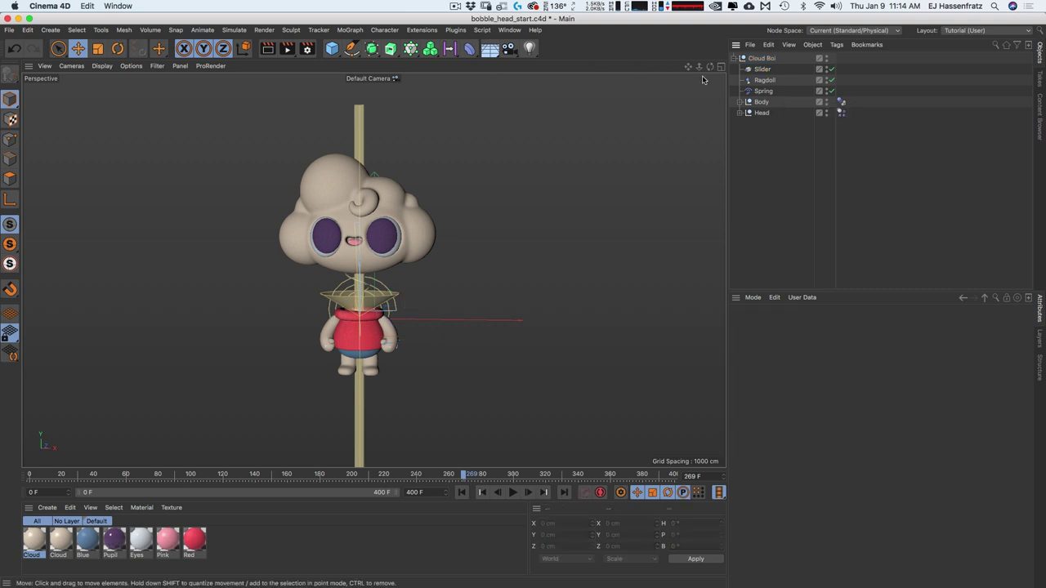
Disable the Ragdoll connector and replay the simulation while moving and rotating the Cloud Boi null to test the slider alone
{"action": "left_click", "coordinate": [782, 82]}
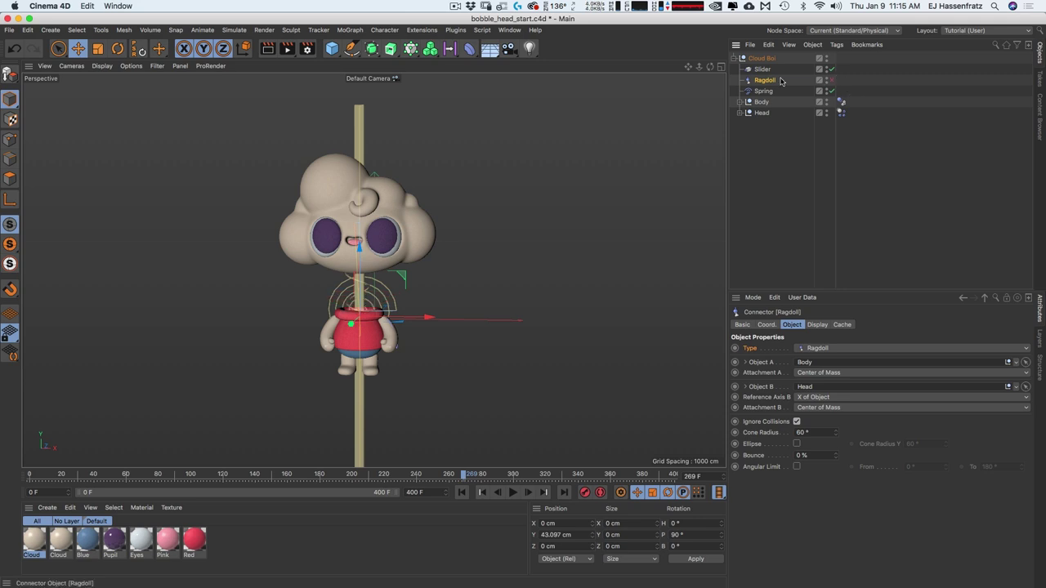
{"action": "left_click", "coordinate": [462, 492]}
{"action": "left_click", "coordinate": [523, 482]}
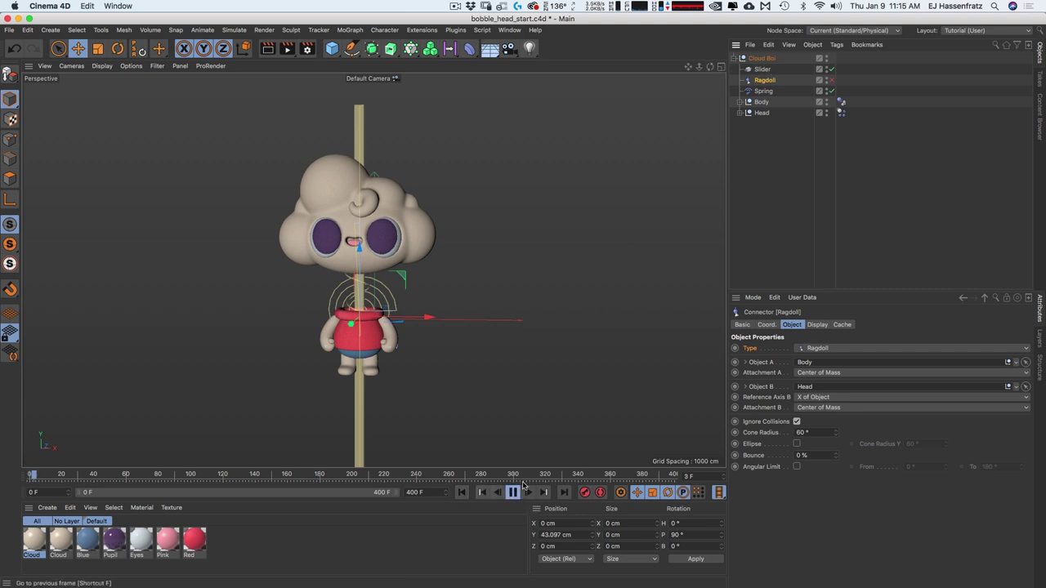
{"action": "left_click", "coordinate": [762, 58]}
{"action": "left_click_drag", "start_coordinate": [572, 357], "coordinate": [498, 276]}
{"action": "key", "text": "r"}
{"action": "left_click_drag", "start_coordinate": [479, 332], "coordinate": [370, 284]}
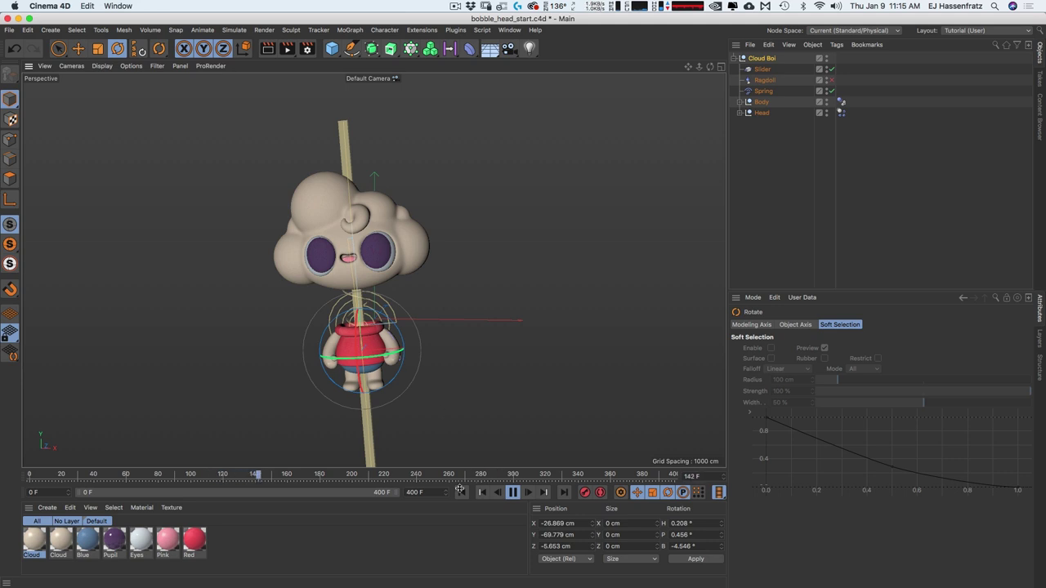
Stop the playback, reset the Cloud Boi null's position and rotation, and return to the first frame
{"action": "key", "text": "e"}
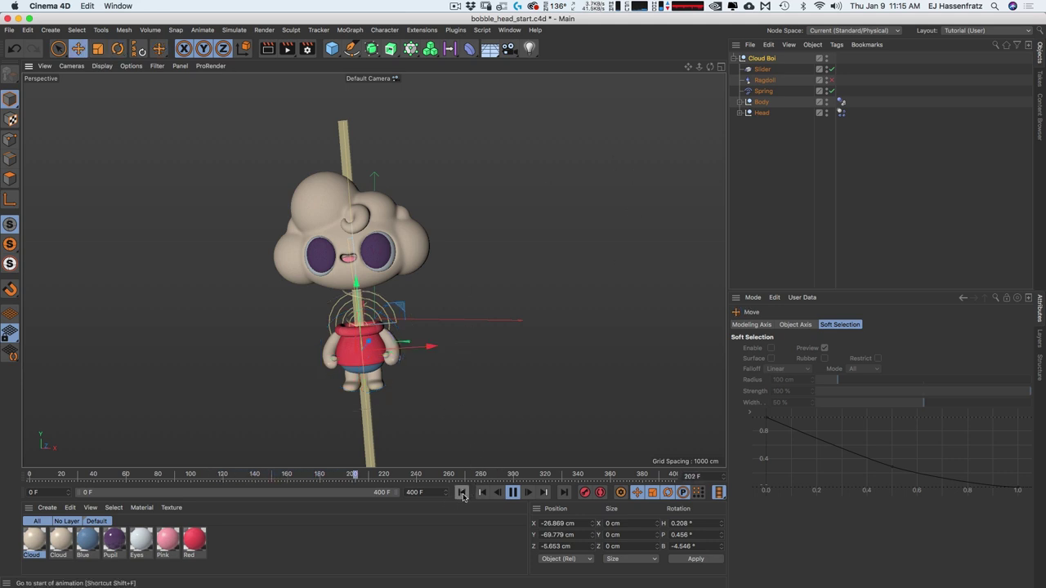
{"action": "key", "text": "F8"}
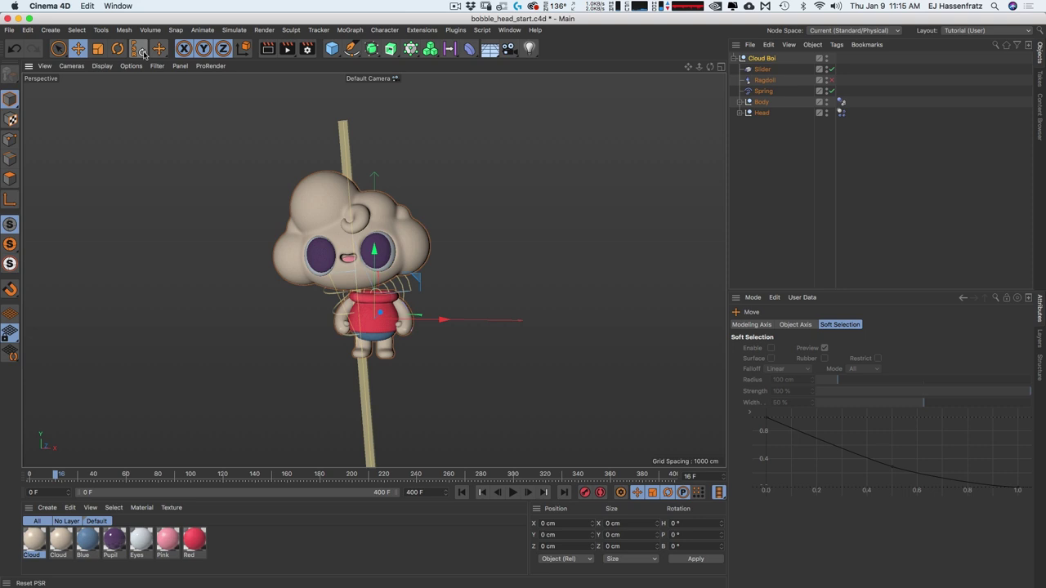
{"action": "key", "text": "shift+f"}
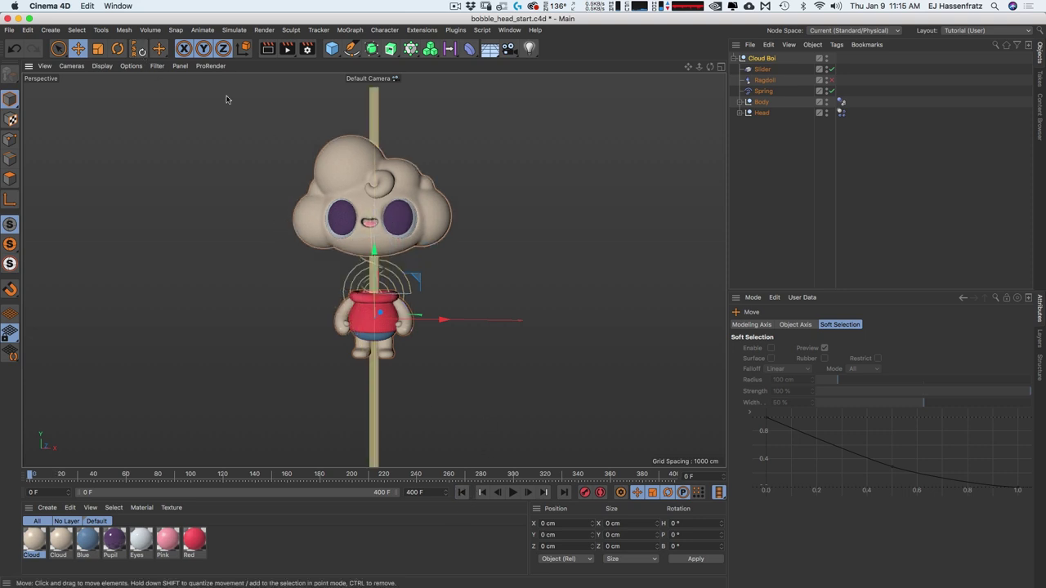
Enable the Ragdoll connector again and assign Ragdoll as the Slider connector's Object B
{"action": "left_click", "coordinate": [802, 81]}
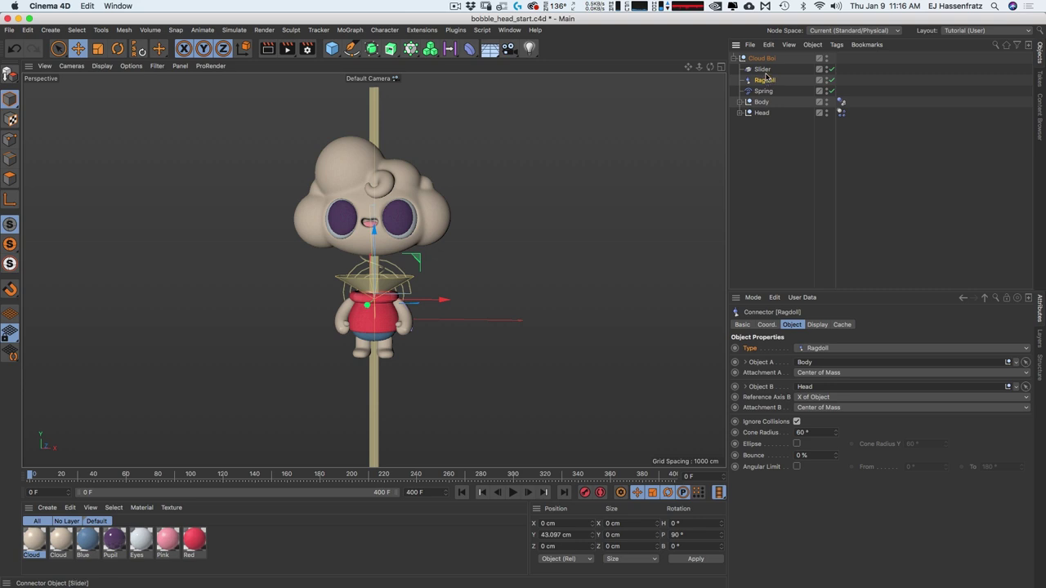
{"action": "left_click_drag", "start_coordinate": [763, 72], "coordinate": [810, 365]}
{"action": "left_click", "coordinate": [779, 72]}
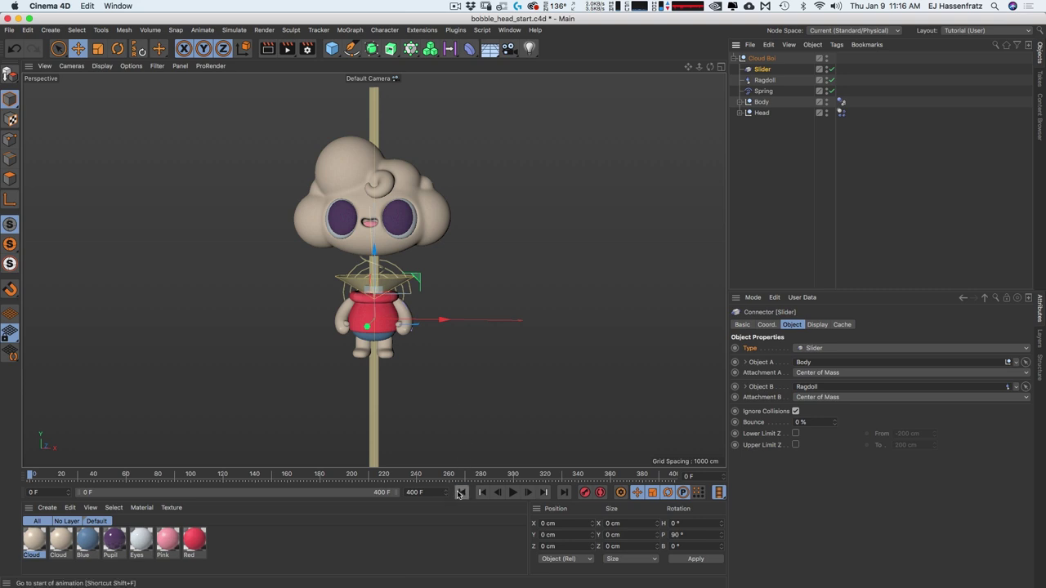
Play the simulation from the first frame and move the Cloud Boi null around to test the linked slider and ragdoll
{"action": "left_click", "coordinate": [512, 492]}
{"action": "left_click", "coordinate": [764, 60]}
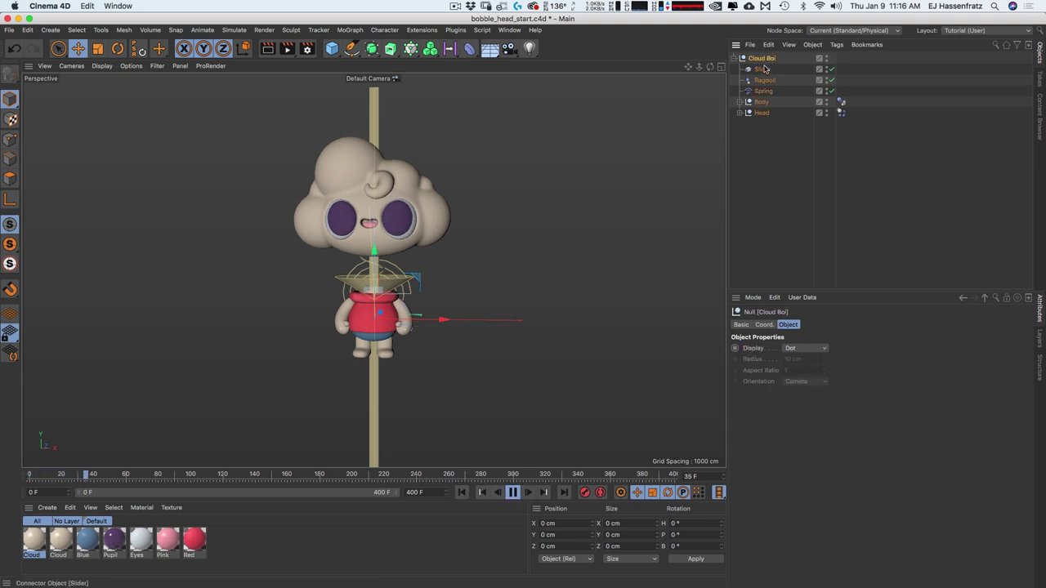
{"action": "left_click_drag", "start_coordinate": [488, 287], "coordinate": [362, 364]}
{"action": "left_click", "coordinate": [461, 492]}
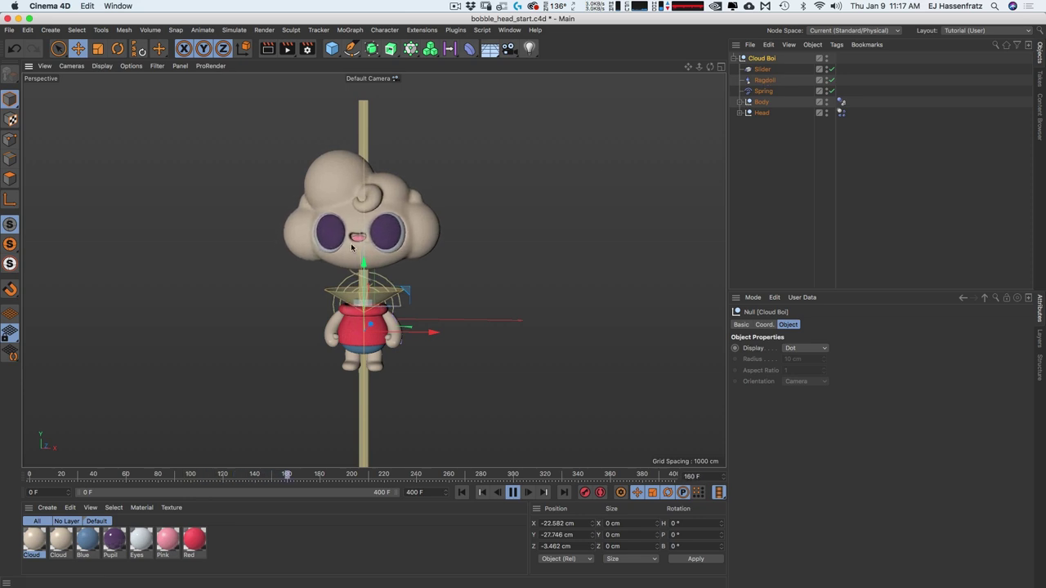
{"action": "left_click", "coordinate": [415, 270]}
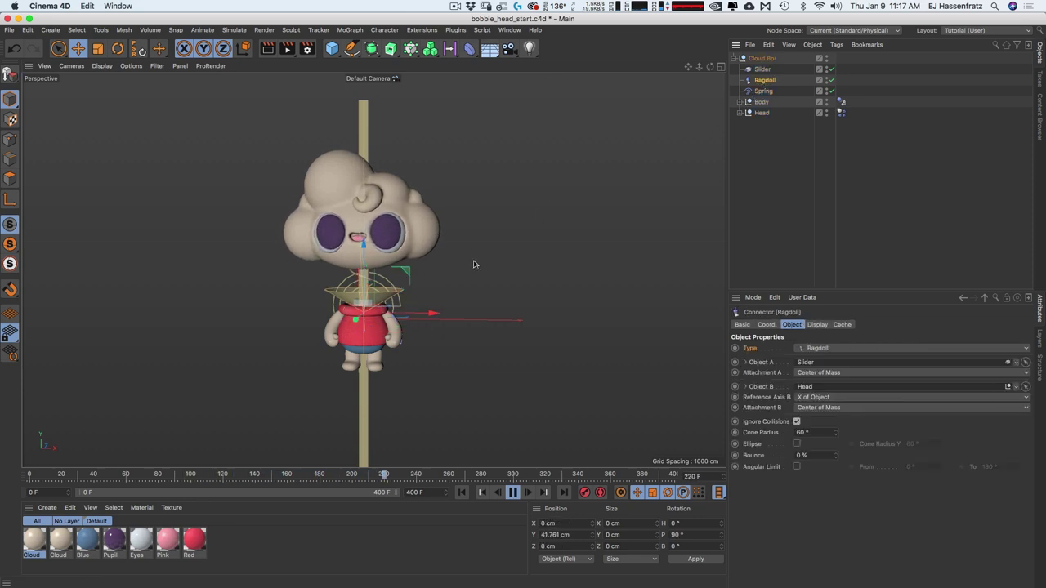
{"action": "left_click", "coordinate": [762, 58]}
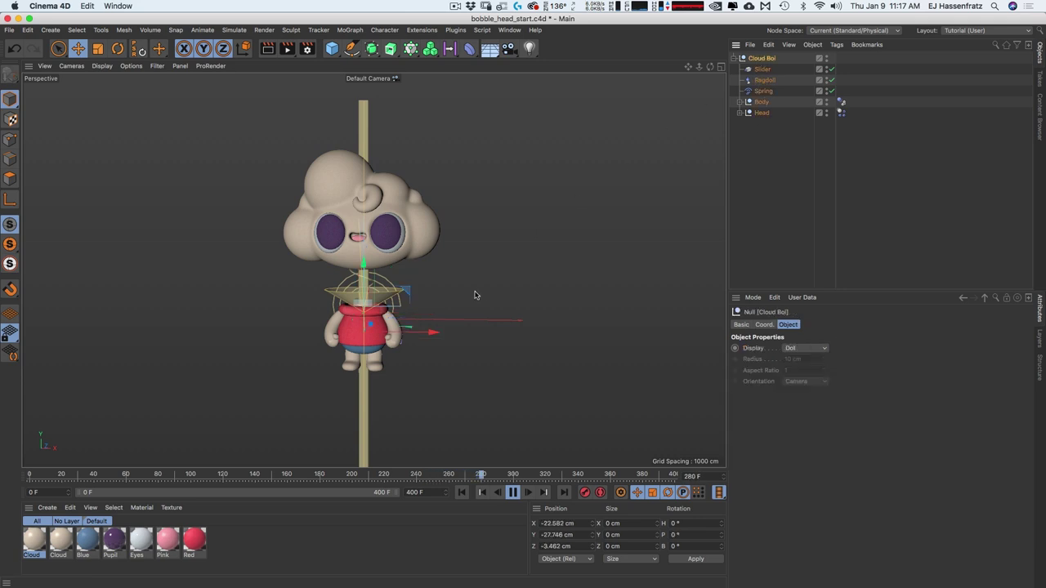
Alternately rotate and move the Cloud Boi null during playback, examining the head and spring motion up close
{"action": "key", "text": "r"}
{"action": "left_click_drag", "start_coordinate": [492, 278], "coordinate": [495, 322]}
{"action": "key", "text": "e"}
{"action": "key", "text": "r"}
{"action": "key", "text": "e"}
{"action": "key", "text": "r"}
{"action": "key", "text": "e"}
{"action": "key", "text": "r"}
{"action": "key", "text": "e"}
{"action": "key", "text": "r"}
{"action": "scroll", "coordinate": [515, 320], "scroll_direction": "up", "scroll_amount": 5}
{"action": "key", "text": "e"}
{"action": "key", "text": "r"}
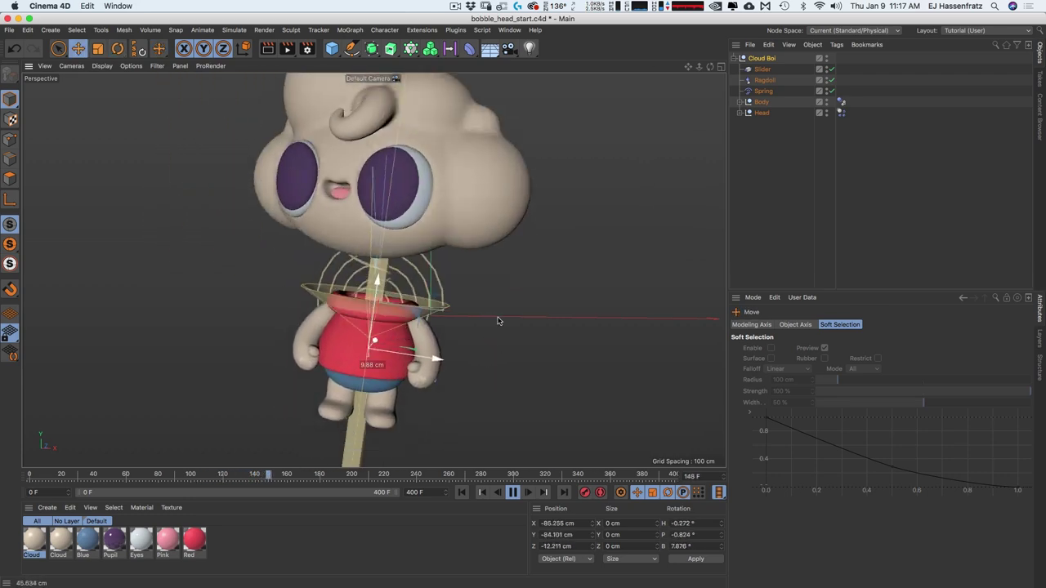
{"action": "key", "text": "e"}
{"action": "left_click_drag", "start_coordinate": [564, 319], "coordinate": [515, 410]}
Stop the playback, return to the first frame, and reset the Cloud Boi null's position and rotation
{"action": "left_click", "coordinate": [512, 492]}
{"action": "left_click", "coordinate": [463, 492]}
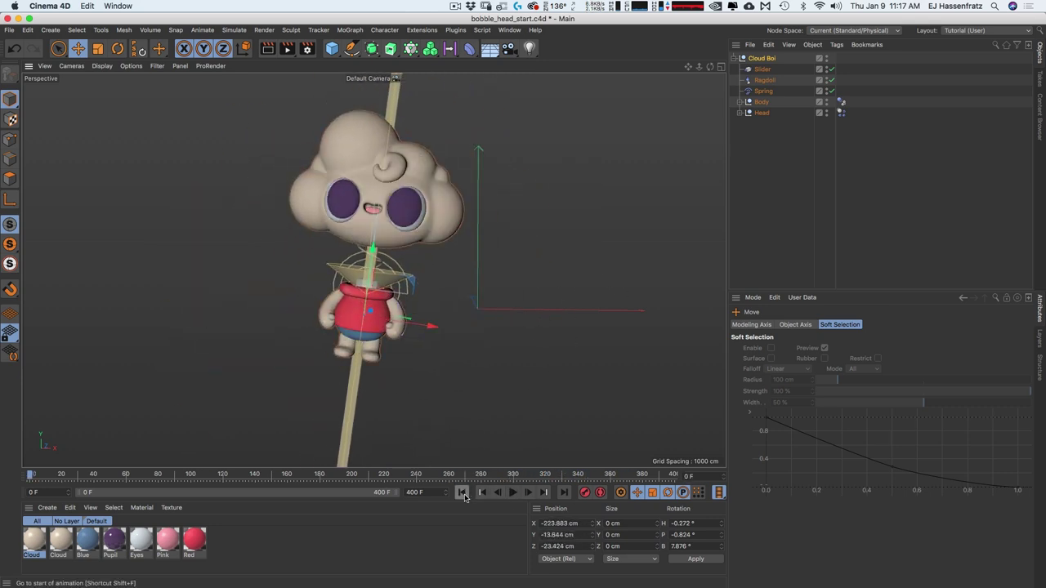
{"action": "left_click", "coordinate": [138, 49]}
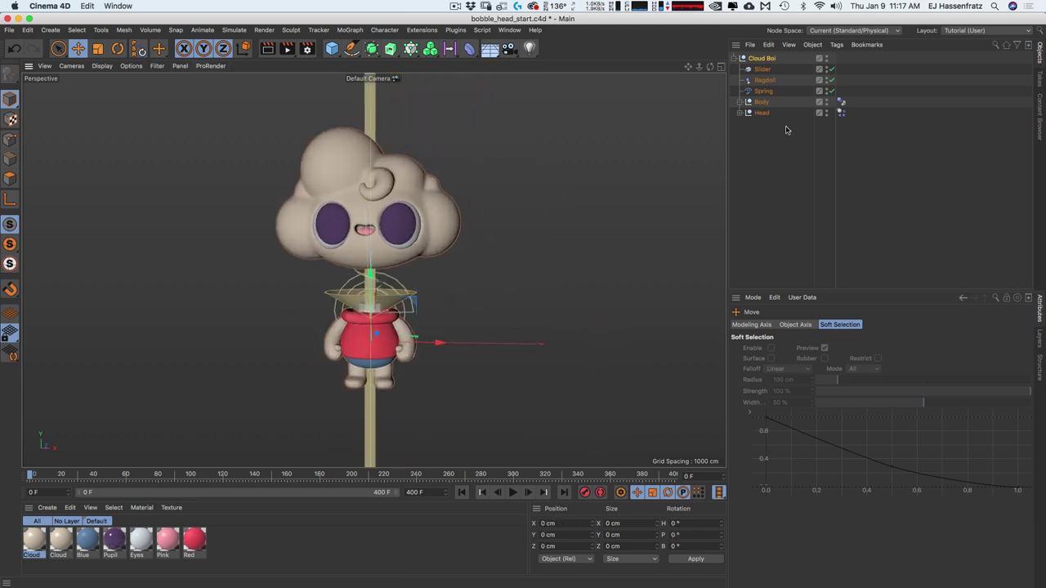
Raise the Head null to about 342 cm in Y and capture the new distance as the Spring's rest length
{"action": "left_click", "coordinate": [763, 92]}
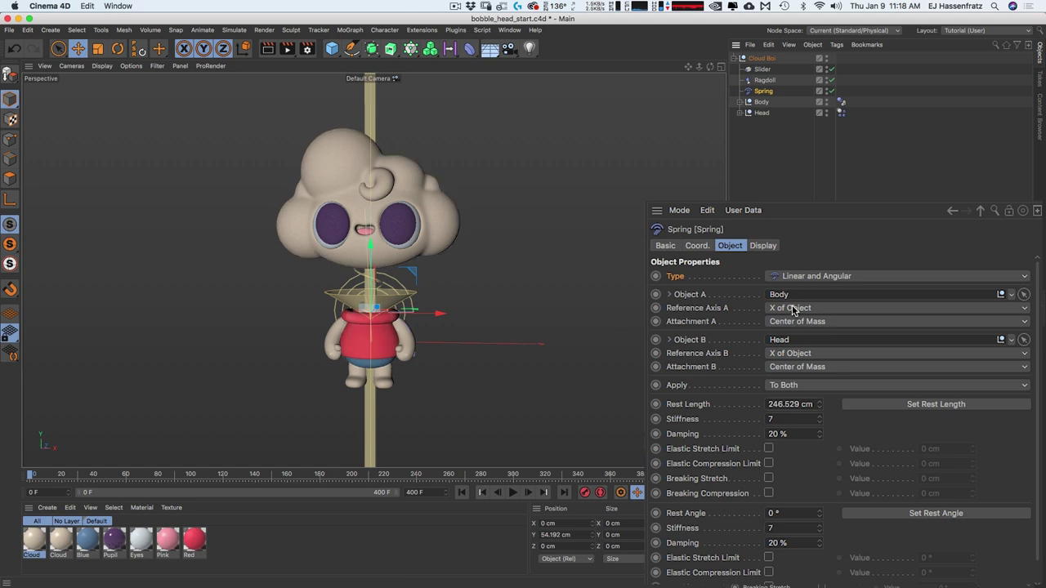
{"action": "left_click", "coordinate": [761, 113]}
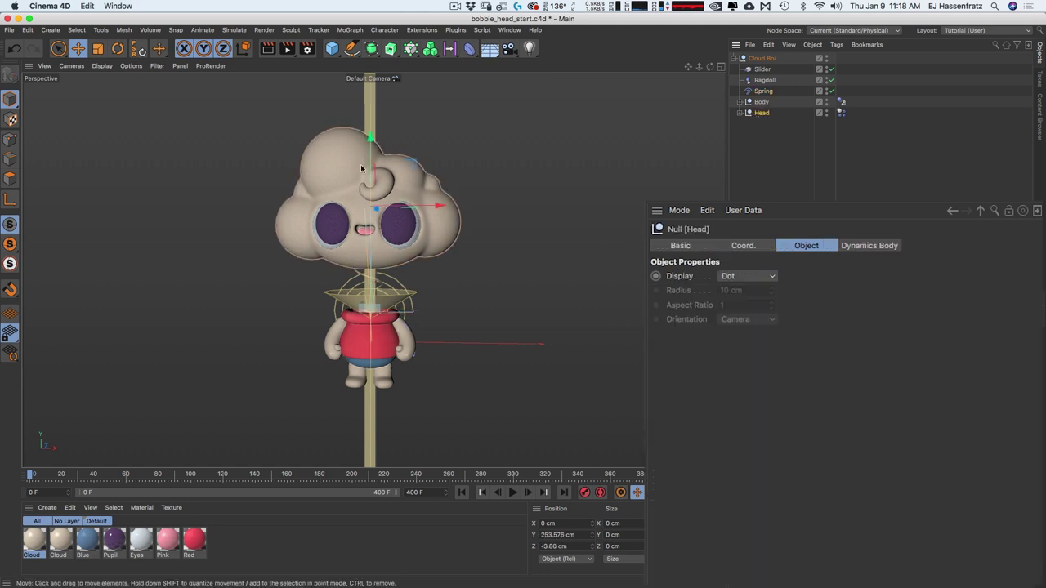
{"action": "left_click_drag", "start_coordinate": [365, 153], "coordinate": [385, 104]}
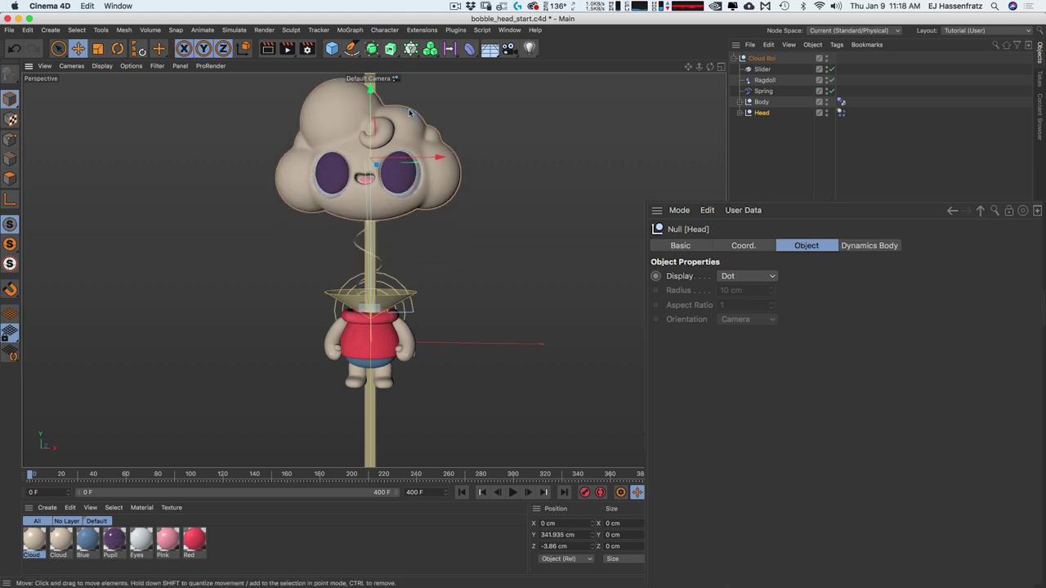
{"action": "left_click", "coordinate": [761, 91]}
{"action": "left_click", "coordinate": [928, 405]}
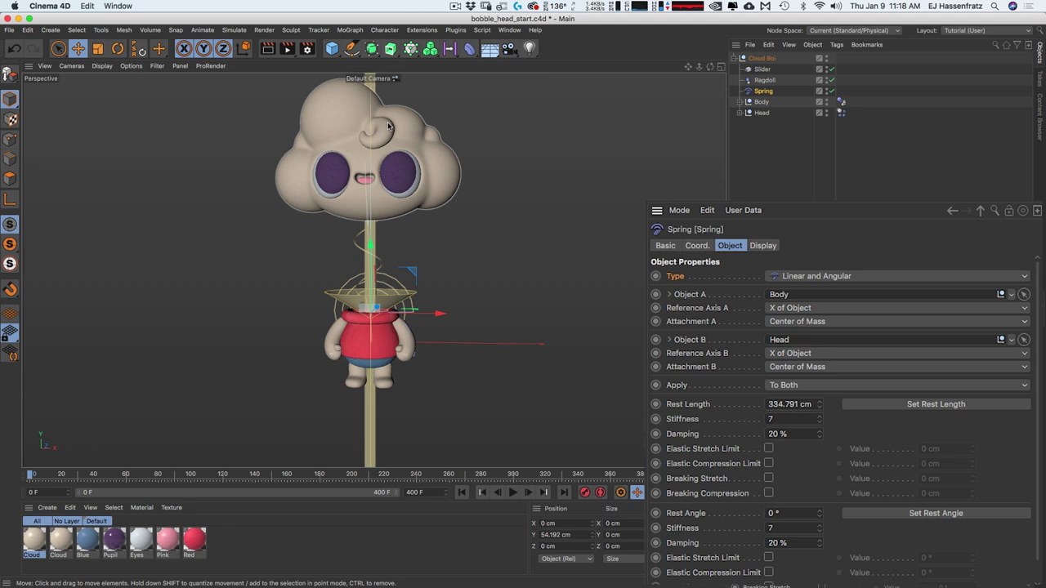
Play the simulation while moving the Cloud Boi null to test the longer spring, and return to the first frame
{"action": "left_click", "coordinate": [512, 492]}
{"action": "left_click", "coordinate": [761, 58]}
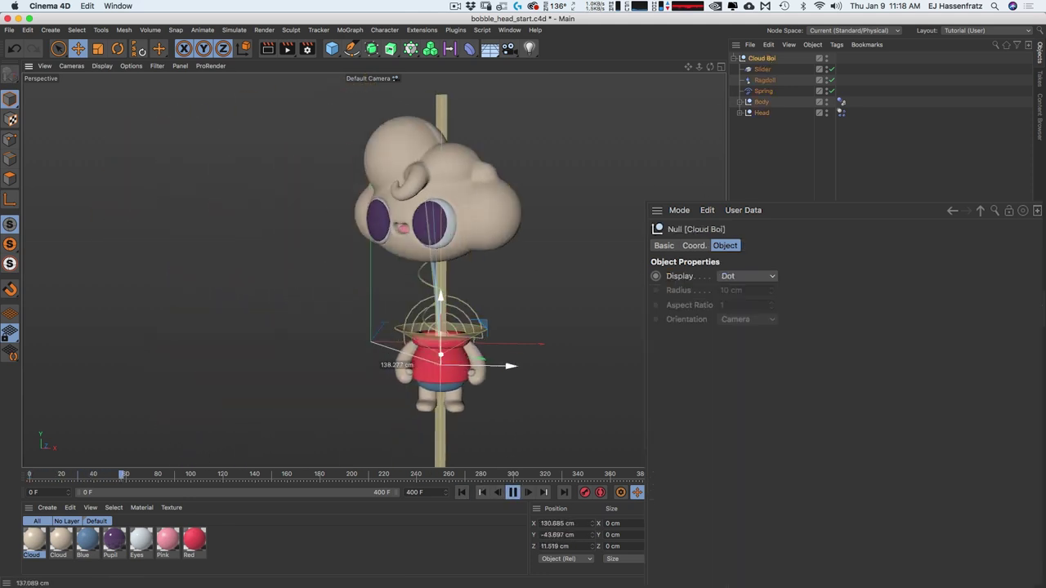
{"action": "left_click_drag", "start_coordinate": [576, 236], "coordinate": [535, 306]}
{"action": "left_click", "coordinate": [513, 491]}
{"action": "left_click", "coordinate": [461, 492]}
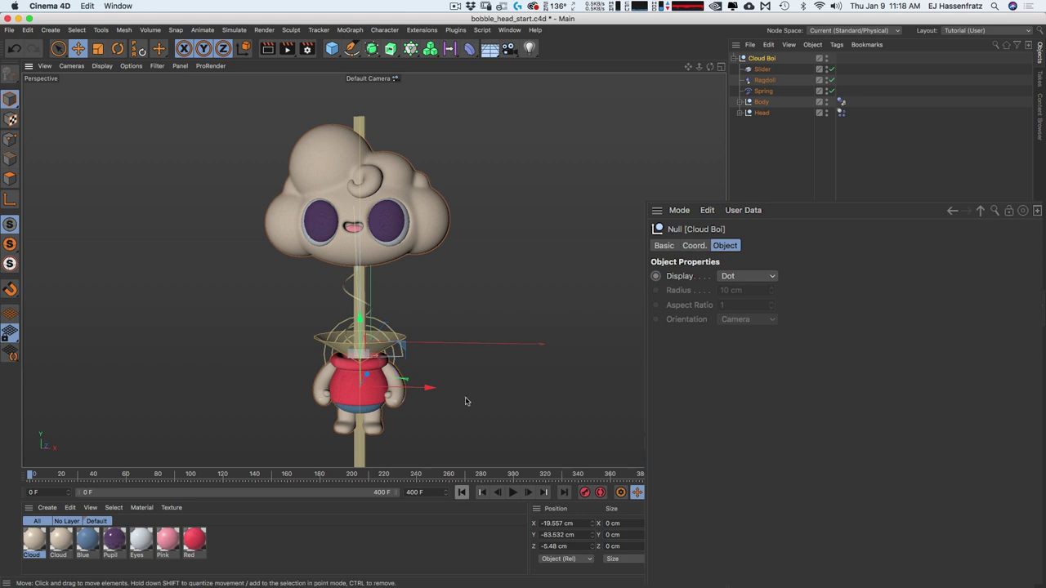
Change the Spring's Attachment A and Attachment B from Center of Mass to Offset
{"action": "left_click", "coordinate": [764, 91]}
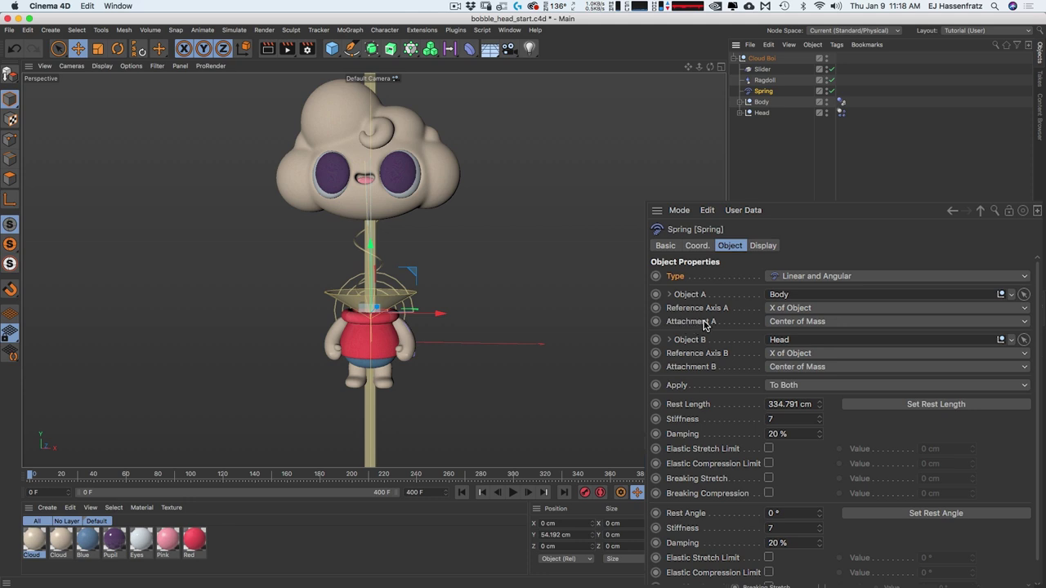
{"action": "left_click", "coordinate": [796, 325]}
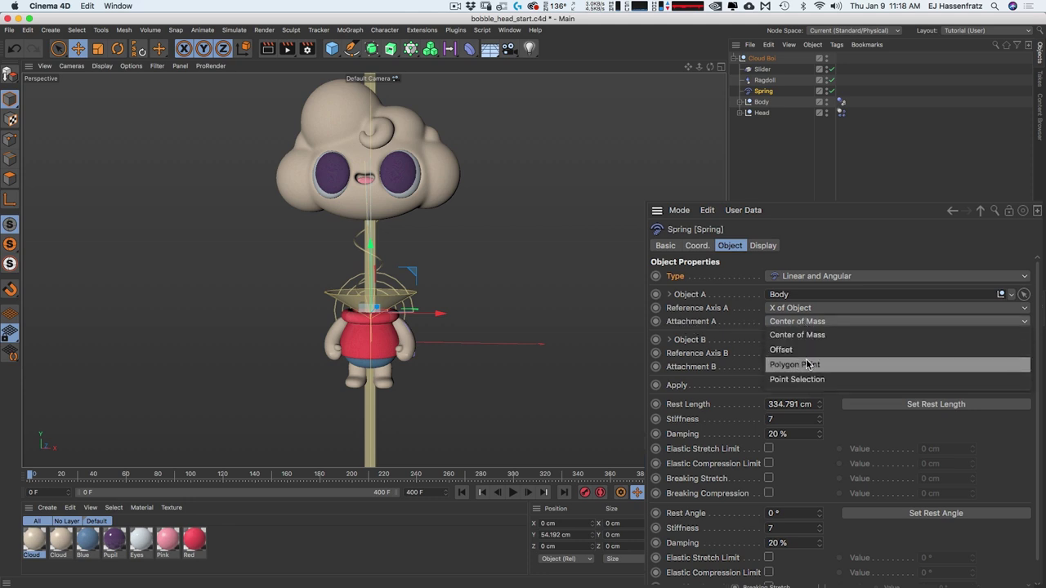
{"action": "left_click", "coordinate": [811, 350]}
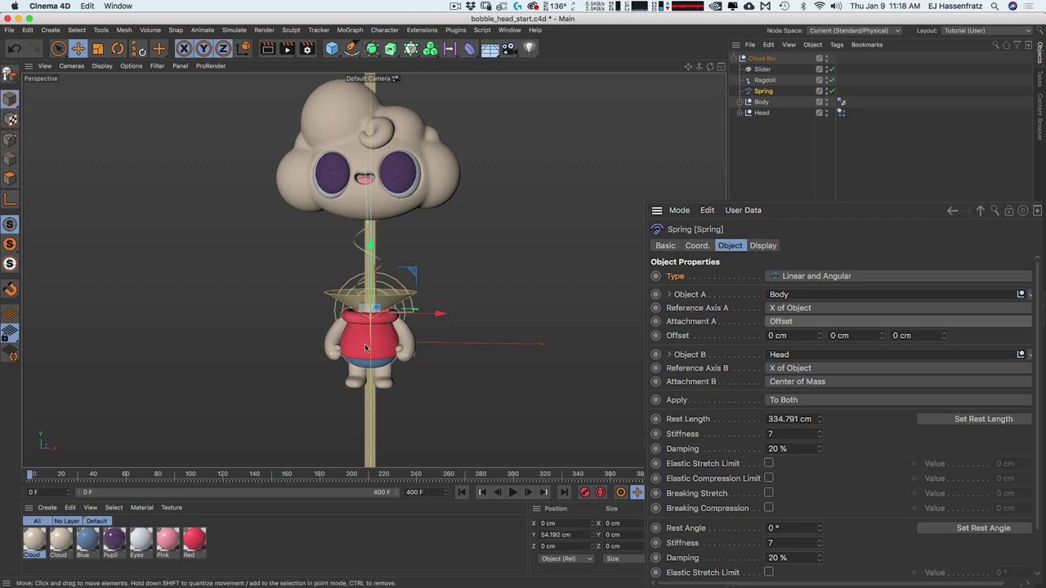
{"action": "left_click", "coordinate": [800, 382]}
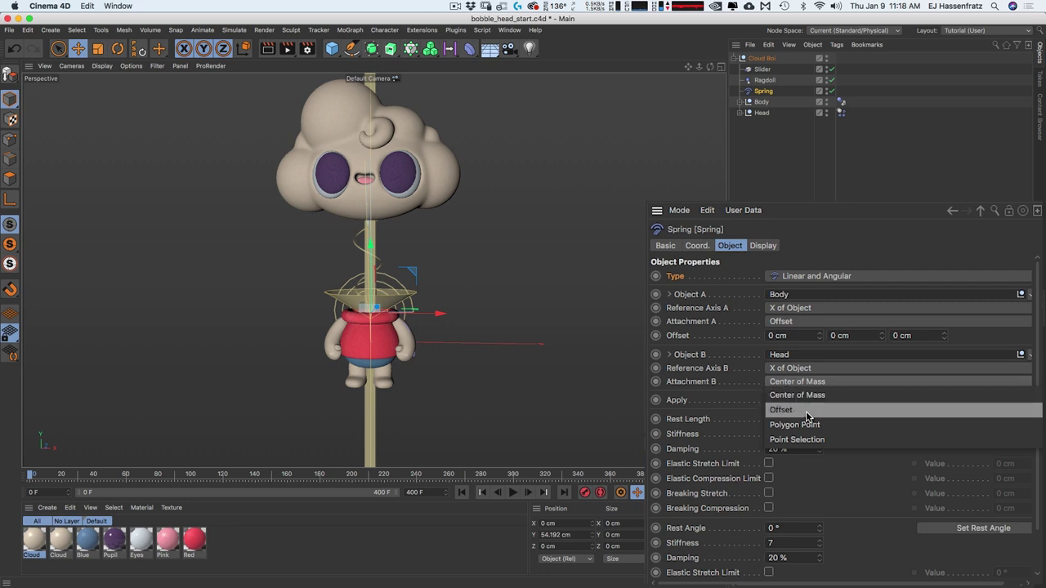
{"action": "left_click", "coordinate": [806, 412]}
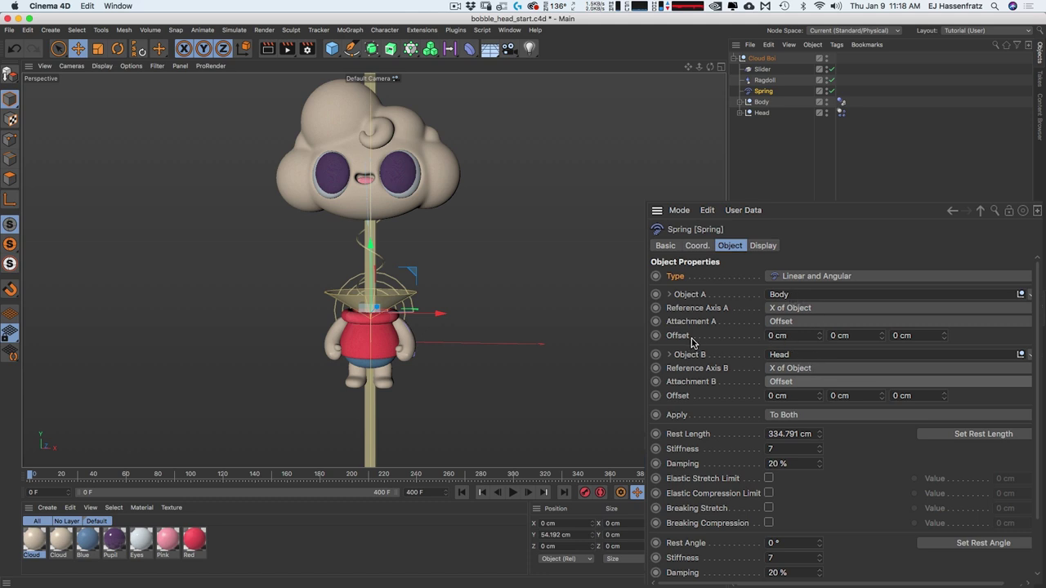
Set the Spring's Y offset to 2 cm for Object A and -111 cm for Object B, and update the rest length
{"action": "left_click", "coordinate": [778, 335]}
{"action": "key", "text": "Tab"}
{"action": "key", "text": "Tab"}
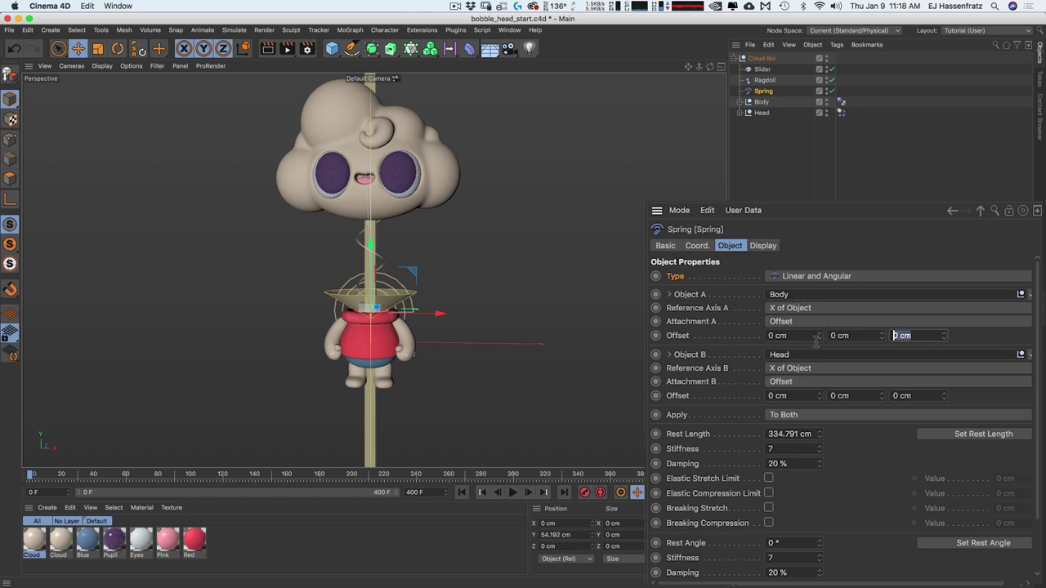
{"action": "mouse_move", "coordinate": [882, 335]}
{"action": "left_mouse_down"}
{"action": "mouse_move", "coordinate": [914, 335]}
{"action": "mouse_move", "coordinate": [873, 333]}
{"action": "left_mouse_up"}
{"action": "mouse_move", "coordinate": [882, 397]}
{"action": "left_mouse_down"}
{"action": "mouse_move", "coordinate": [866, 398]}
{"action": "mouse_move", "coordinate": [895, 398]}
{"action": "left_mouse_up"}
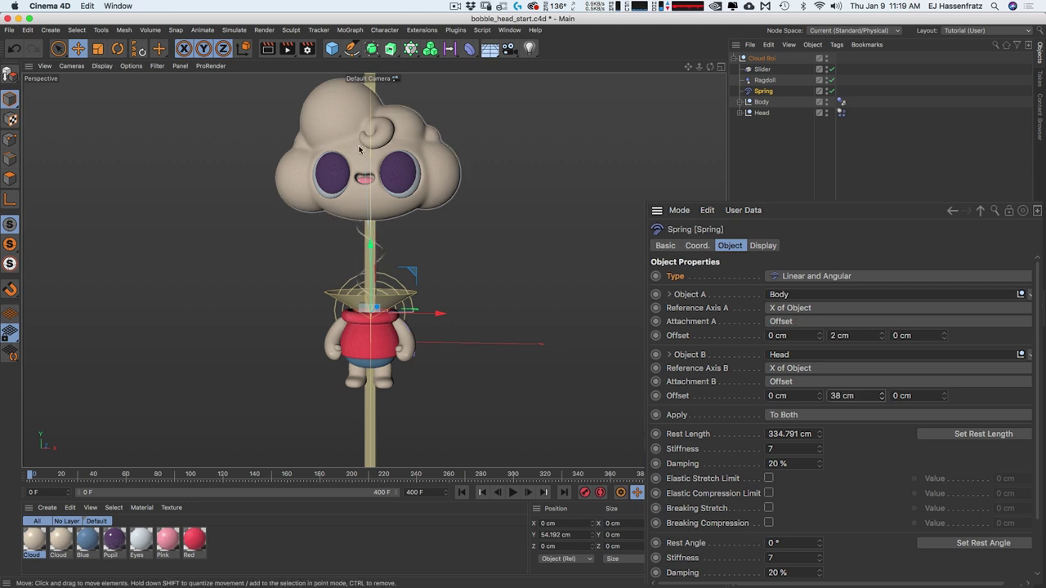
{"action": "left_click_drag", "start_coordinate": [880, 395], "coordinate": [881, 417]}
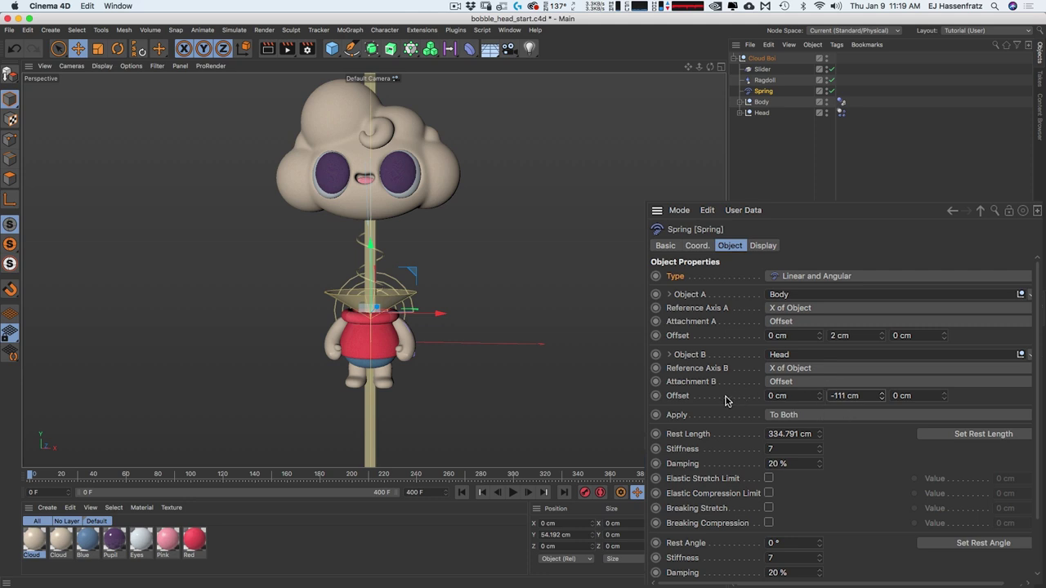
{"action": "left_click", "coordinate": [969, 435]}
Play the simulation while moving the Cloud Boi null to test the offset attachments, and return to the first frame
{"action": "key", "text": "F8"}
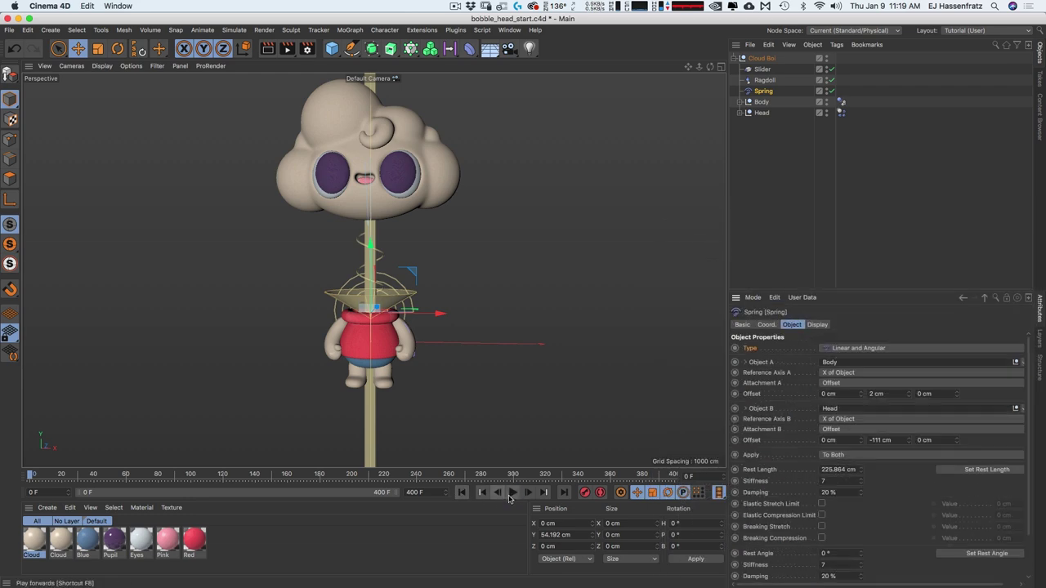
{"action": "left_click", "coordinate": [755, 59]}
{"action": "left_click_drag", "start_coordinate": [531, 262], "coordinate": [544, 282]}
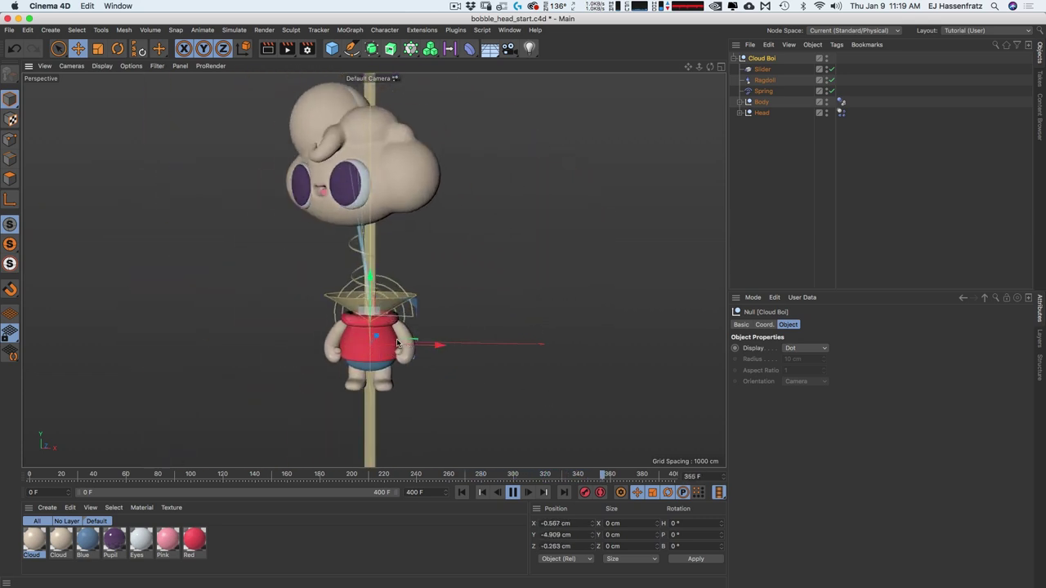
{"action": "left_click", "coordinate": [461, 492]}
{"action": "left_click", "coordinate": [460, 492]}
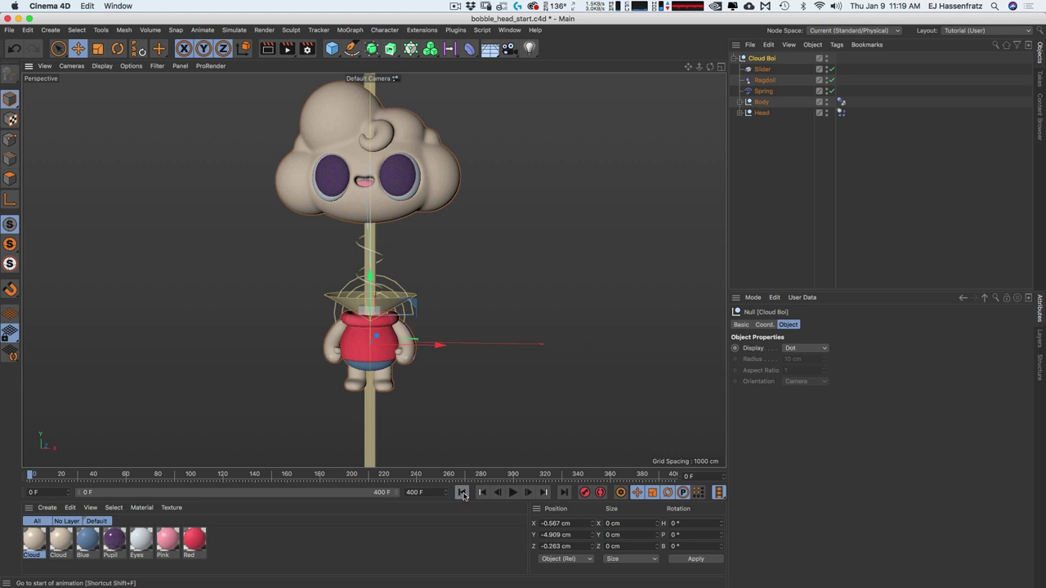
Set both Spring attachments back to Center of Mass and recapture the rest length
{"action": "left_click", "coordinate": [763, 90]}
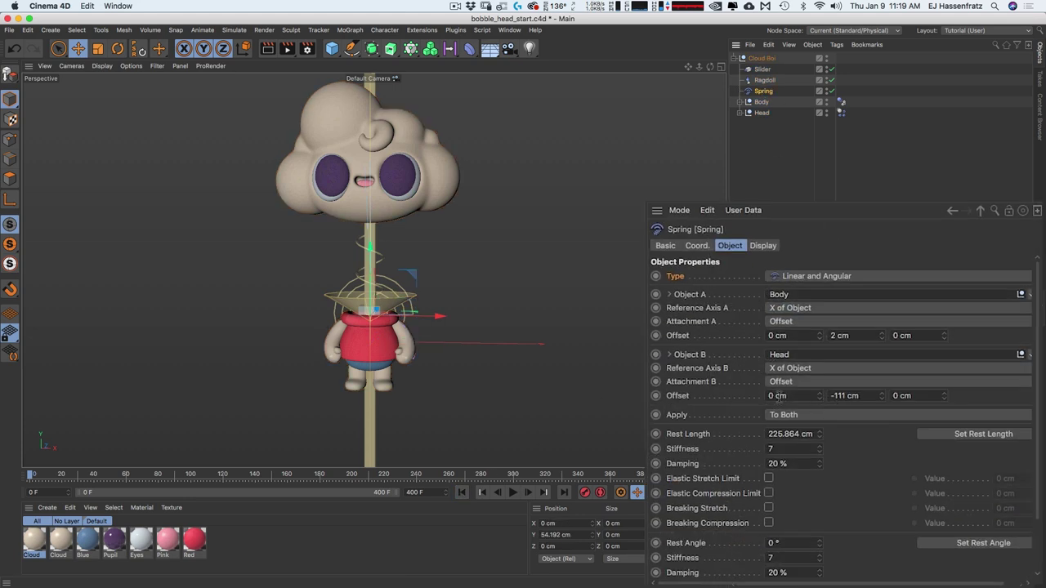
{"action": "left_click", "coordinate": [823, 383]}
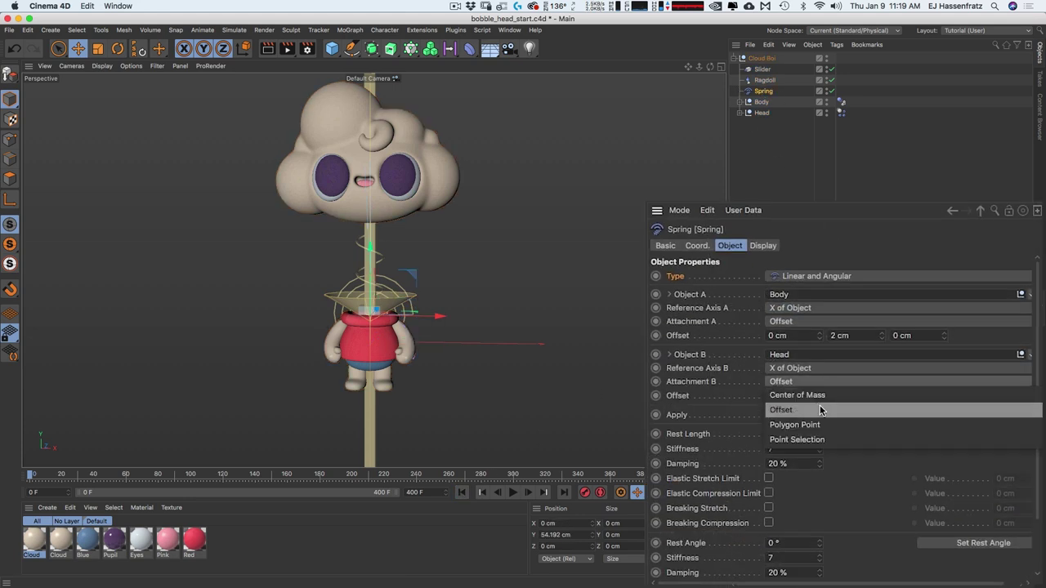
{"action": "left_click", "coordinate": [824, 397]}
{"action": "left_click", "coordinate": [804, 321]}
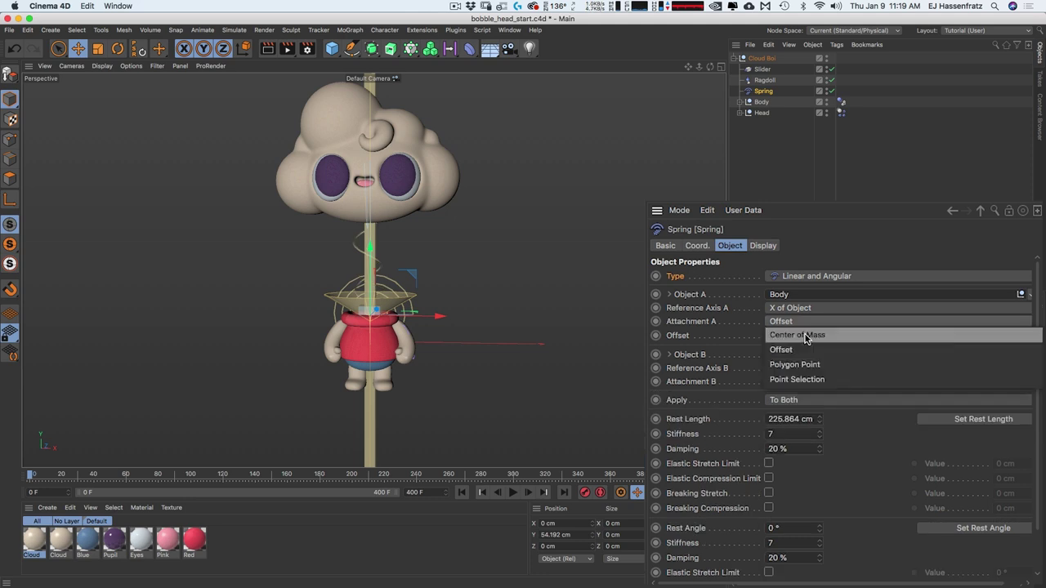
{"action": "left_click", "coordinate": [800, 336]}
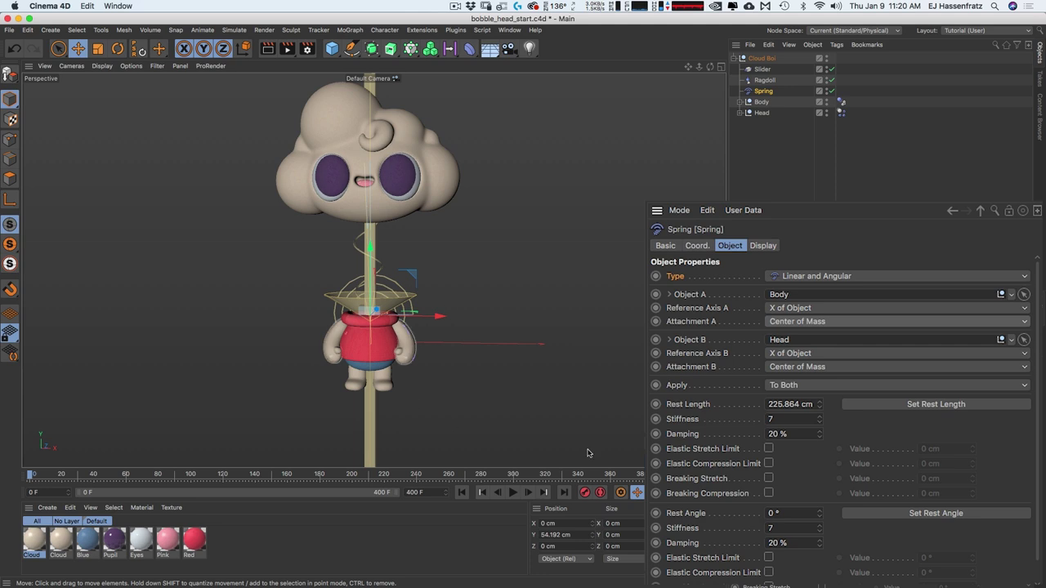
{"action": "left_click", "coordinate": [932, 406]}
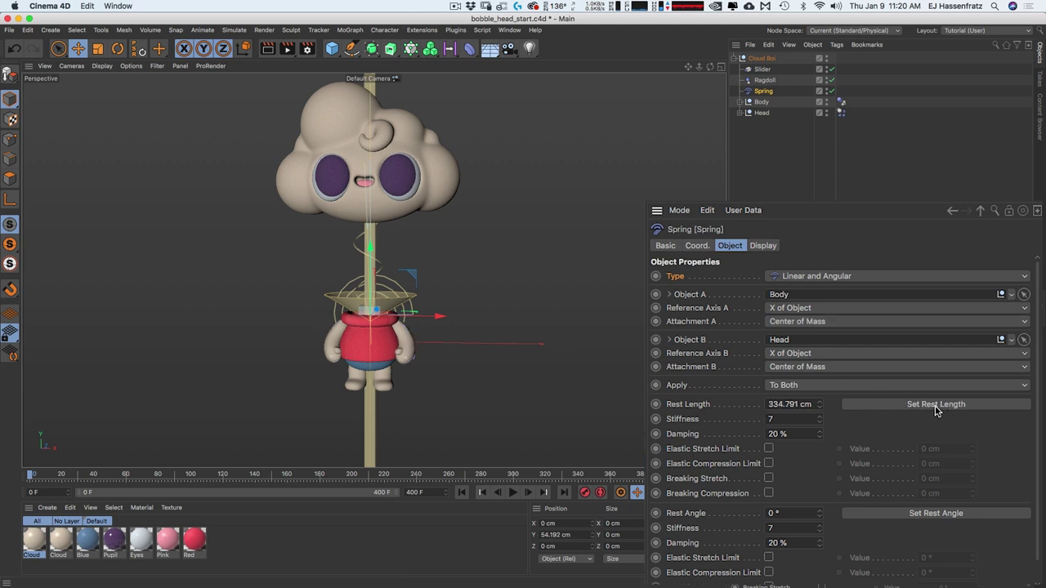
Play the simulation, set the Spring's linear and angular Stiffness to 10, and move the Cloud Boi null to test it
{"action": "left_click", "coordinate": [510, 492]}
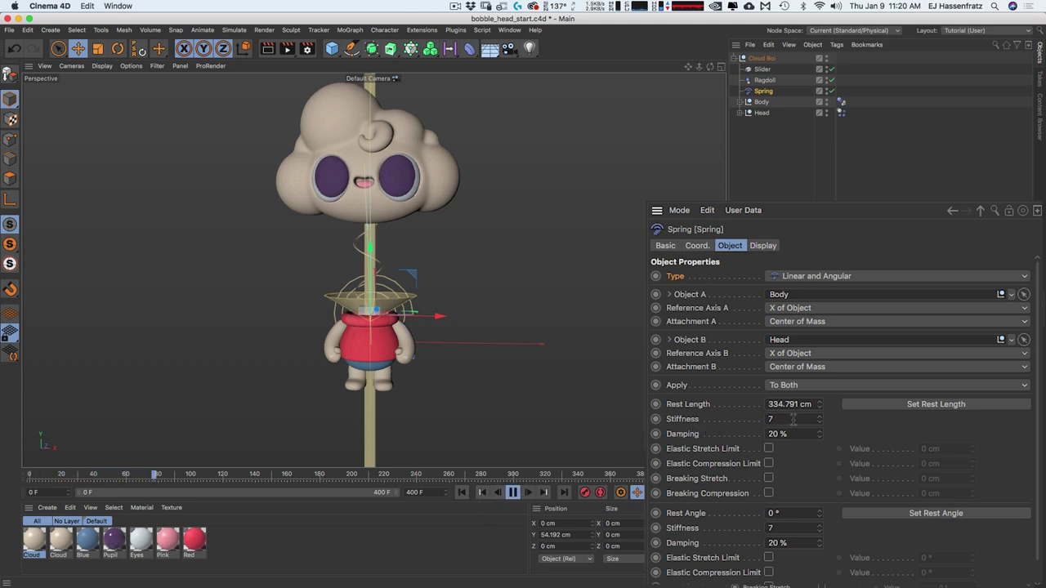
{"action": "left_click_drag", "start_coordinate": [790, 524], "coordinate": [792, 505]}
{"action": "left_click", "coordinate": [762, 58]}
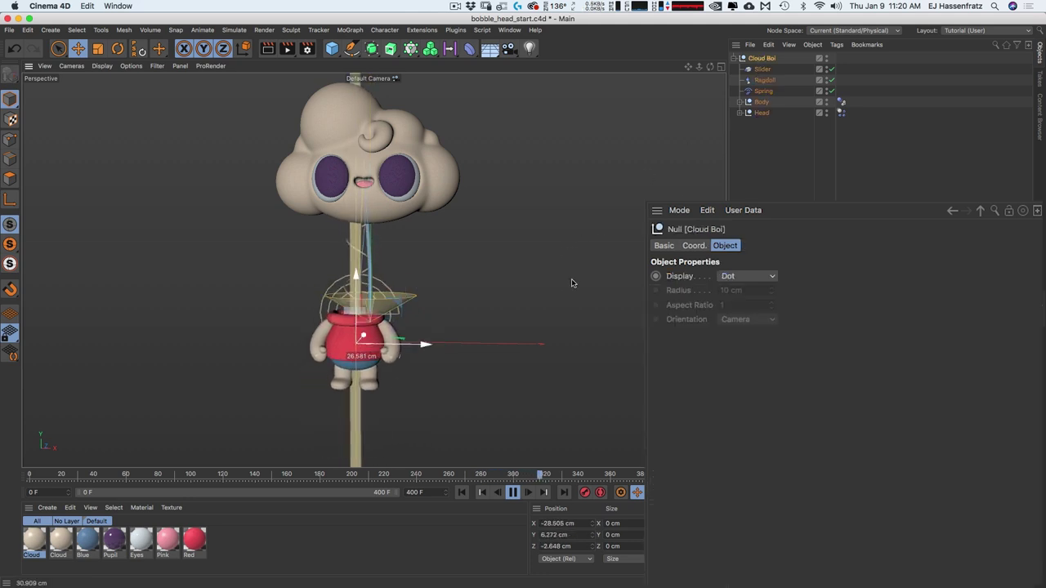
{"action": "left_click_drag", "start_coordinate": [510, 457], "coordinate": [520, 375]}
Set the Spring's linear and angular Damping to 100%
{"action": "left_click", "coordinate": [764, 91]}
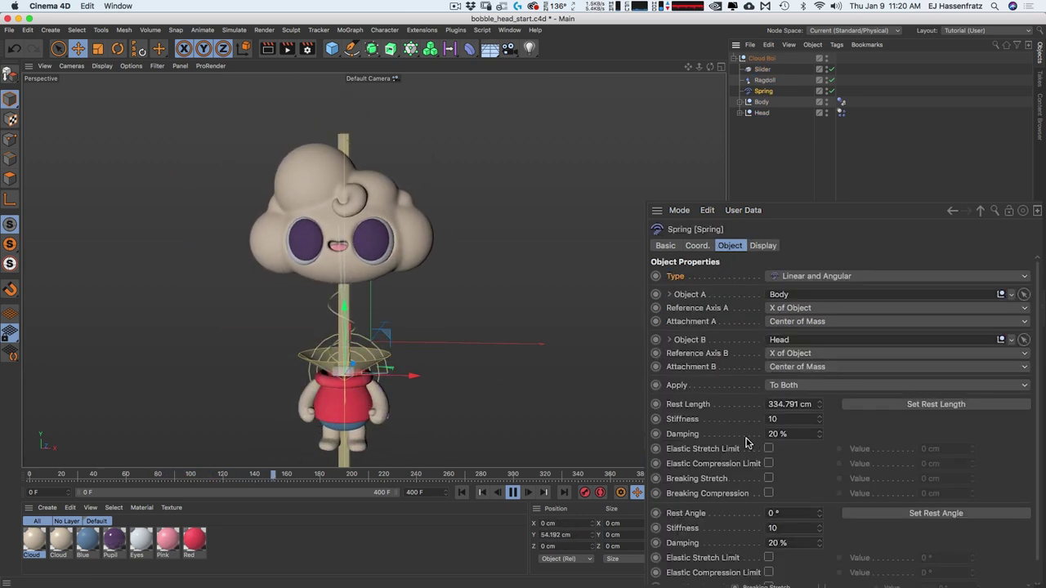
{"action": "double_click", "coordinate": [799, 433]}
{"action": "type", "text": "100"}
{"action": "key", "text": "Tab"}
{"action": "type", "text": "100"}
{"action": "key", "text": "Return"}
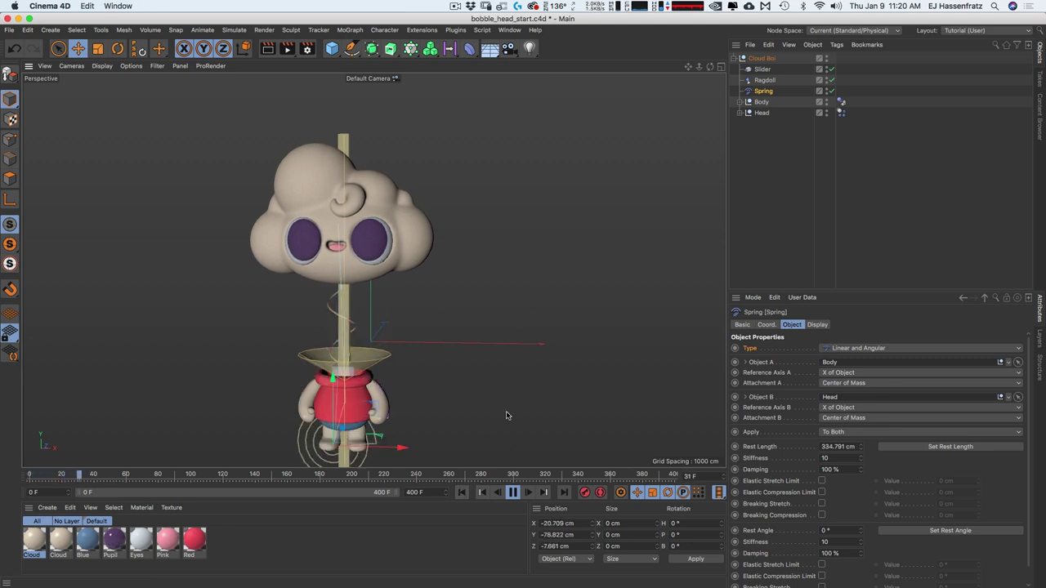
Replay the simulation while moving the Cloud Boi null to test the full damping, and reopen the Spring's object settings
{"action": "left_click", "coordinate": [762, 58]}
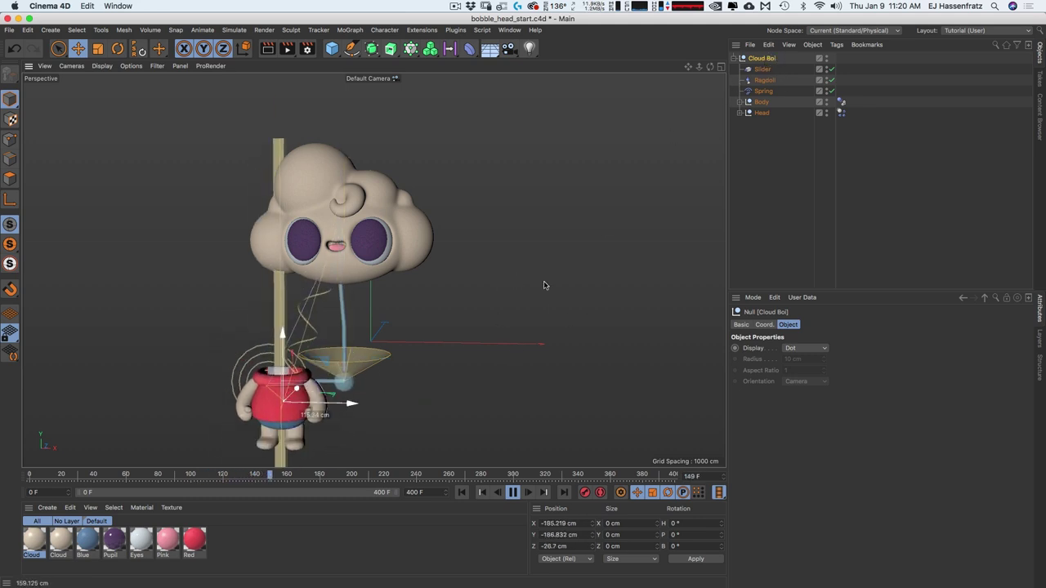
{"action": "left_click", "coordinate": [462, 492]}
{"action": "left_click_drag", "start_coordinate": [490, 420], "coordinate": [490, 372]}
{"action": "left_click", "coordinate": [763, 91]}
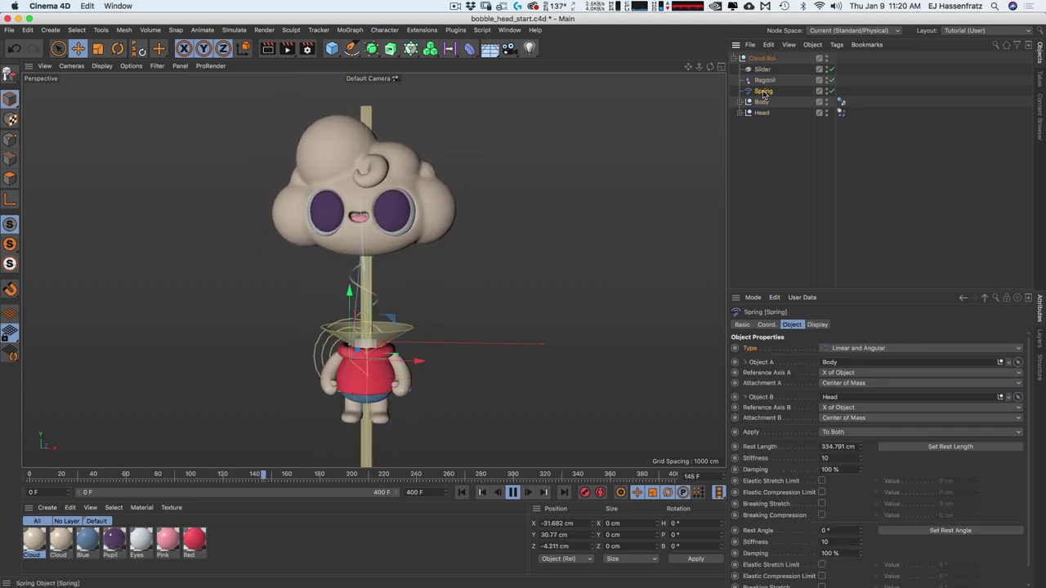
Set the Spring's linear and angular Damping to 5%
{"action": "left_click", "coordinate": [836, 470]}
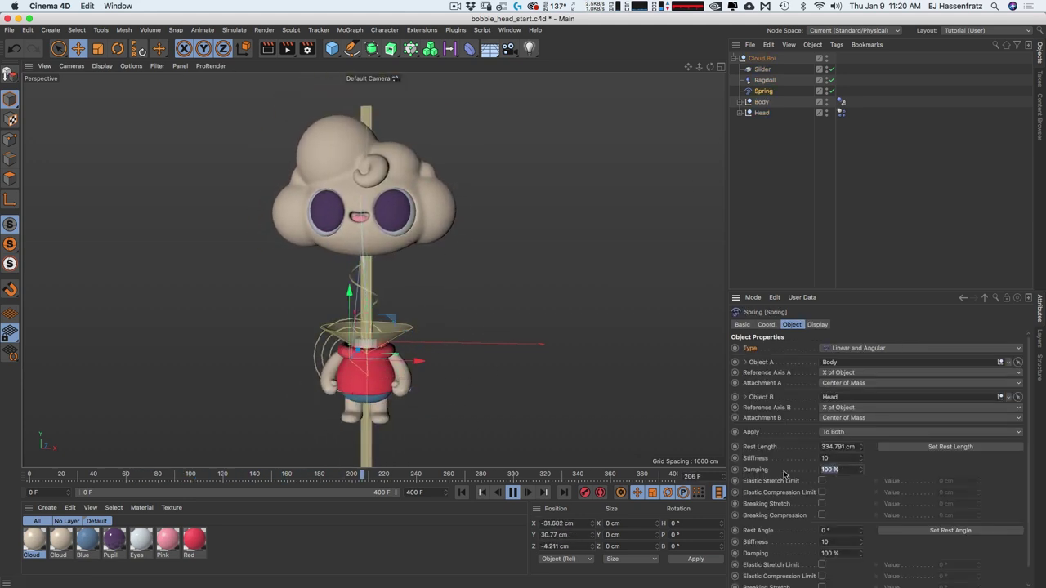
{"action": "left_click", "coordinate": [846, 553]}
{"action": "type", "text": "5"}
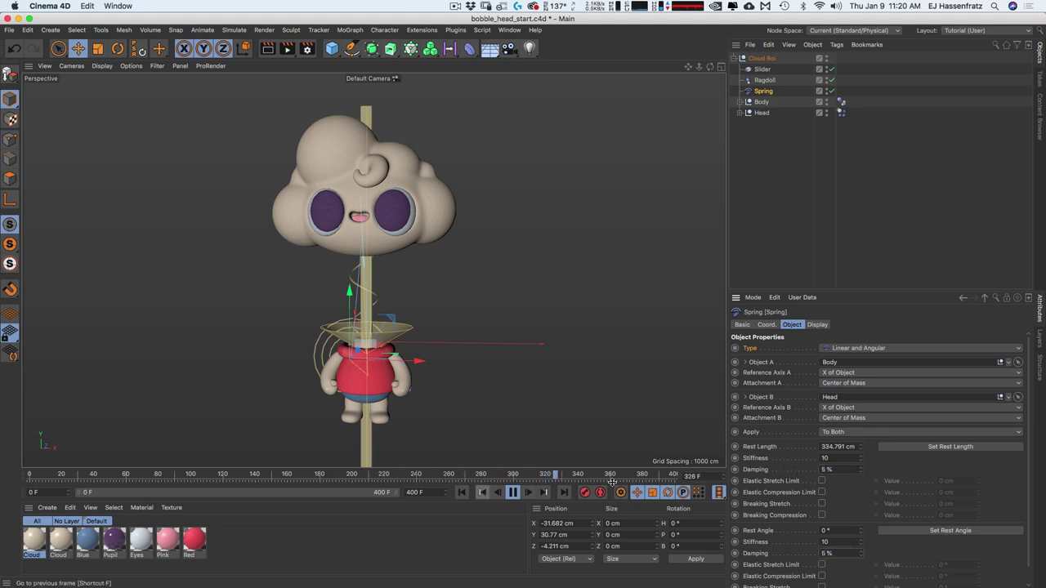
Replay the simulation from the start while moving the Cloud Boi null to test the 5% damping, and return to frame 0
{"action": "left_click", "coordinate": [458, 493]}
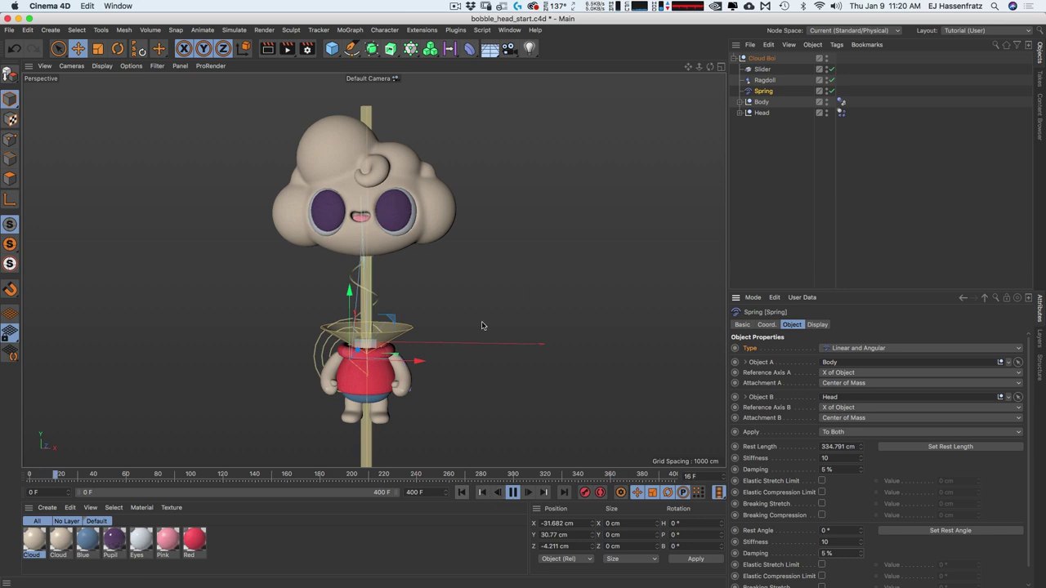
{"action": "left_click", "coordinate": [758, 58]}
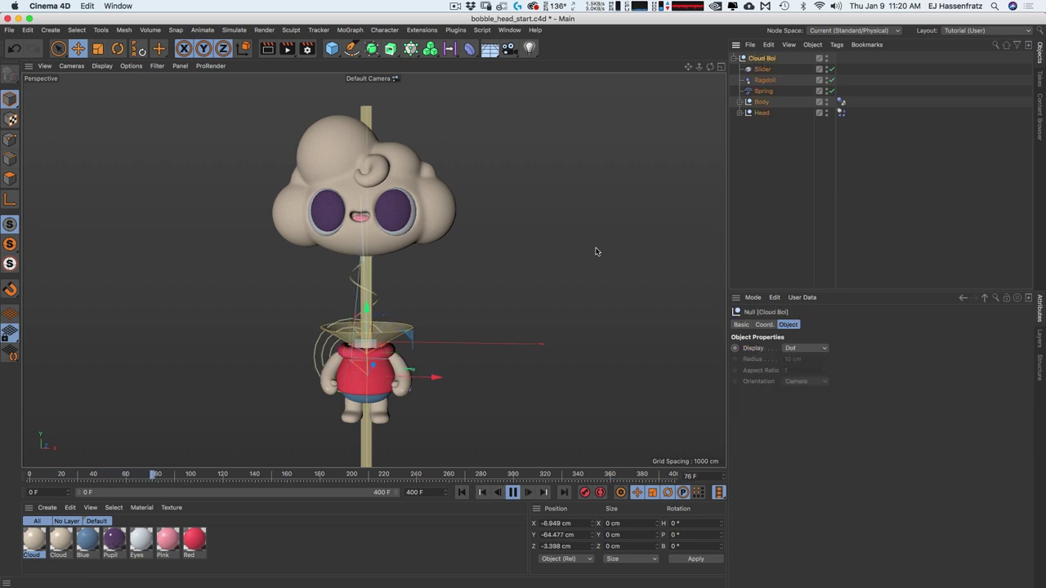
{"action": "left_click", "coordinate": [460, 494]}
{"action": "left_click_drag", "start_coordinate": [498, 313], "coordinate": [488, 345]}
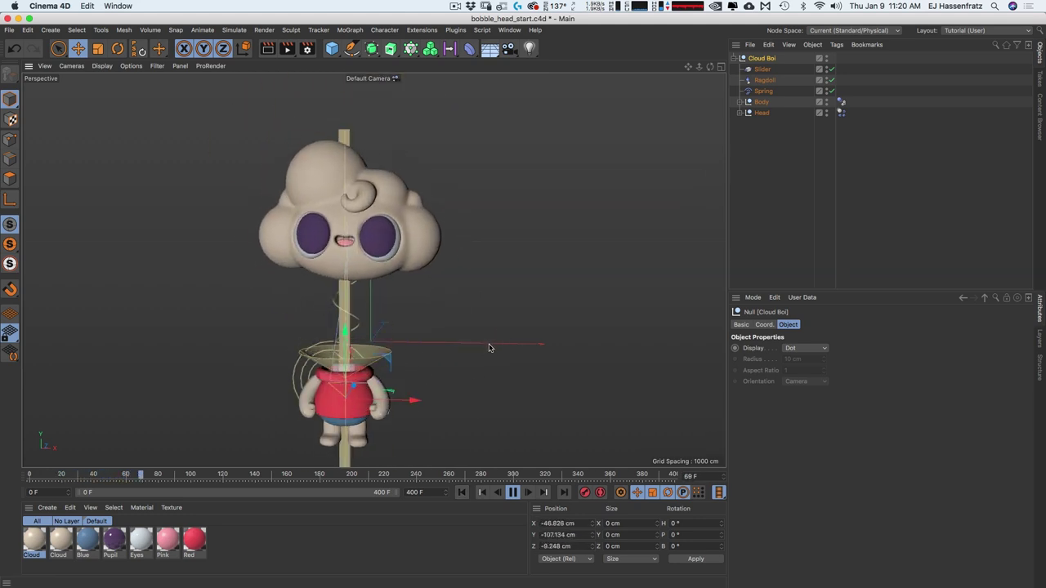
{"action": "left_click_drag", "start_coordinate": [418, 365], "coordinate": [561, 321]}
{"action": "left_click", "coordinate": [512, 492]}
{"action": "left_click", "coordinate": [459, 495]}
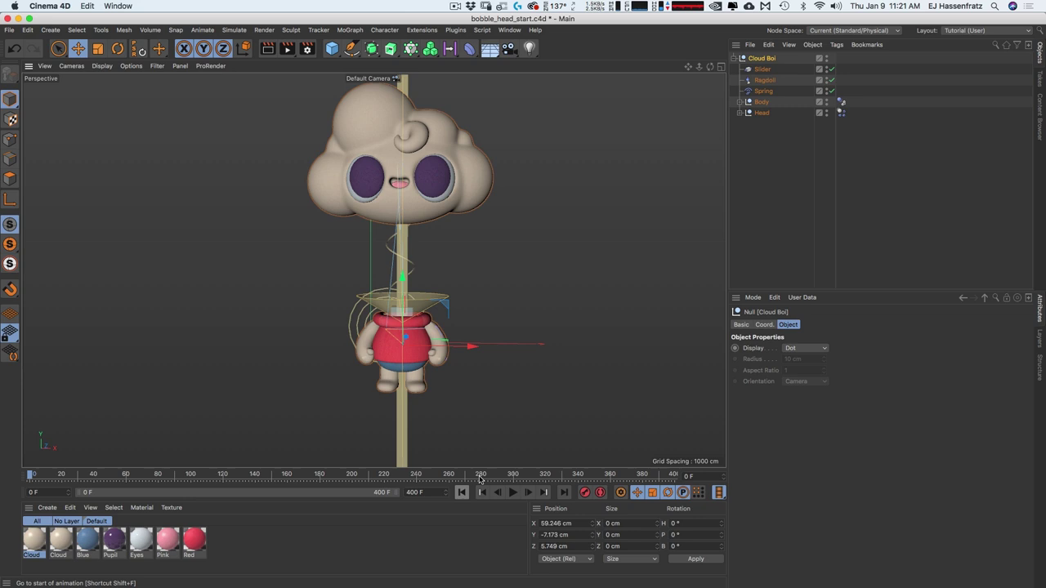
Set the Spring's linear and angular Damping to 10% and lower the Head closer to the body
{"action": "left_click", "coordinate": [763, 91]}
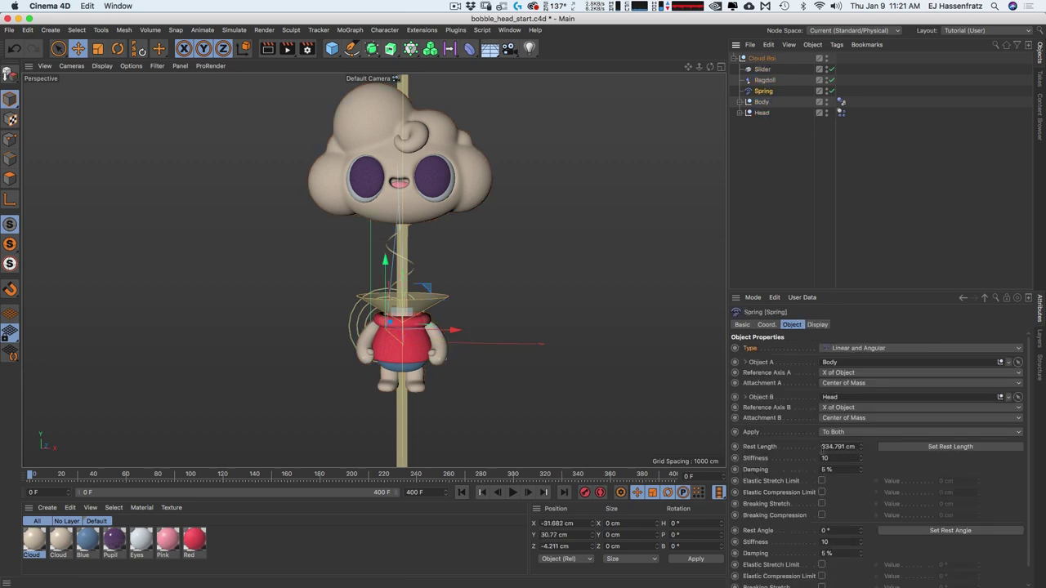
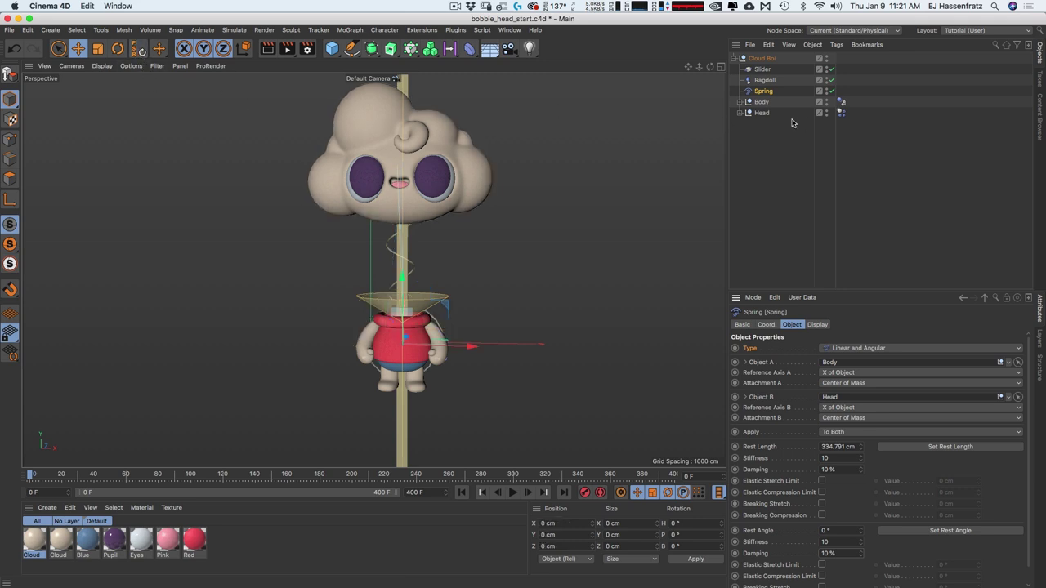
{"action": "left_click", "coordinate": [760, 114]}
{"action": "left_click_drag", "start_coordinate": [408, 114], "coordinate": [410, 164]}
Recapture the Spring's rest length for the lowered head, play the simulation while moving the Cloud Boi null, and rewind to frame 0
{"action": "left_click", "coordinate": [763, 91]}
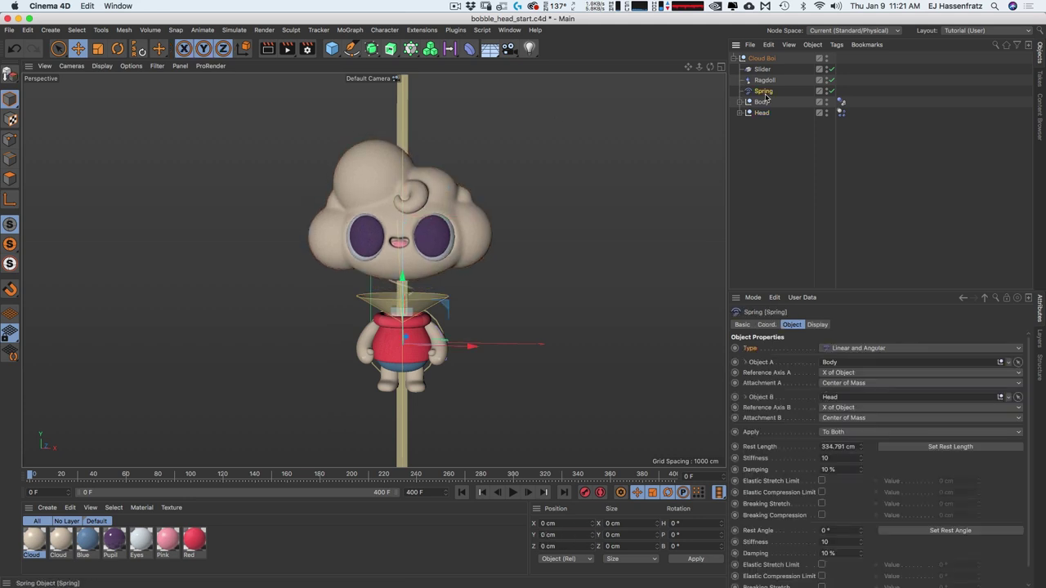
{"action": "left_click", "coordinate": [940, 447]}
{"action": "left_click", "coordinate": [512, 492]}
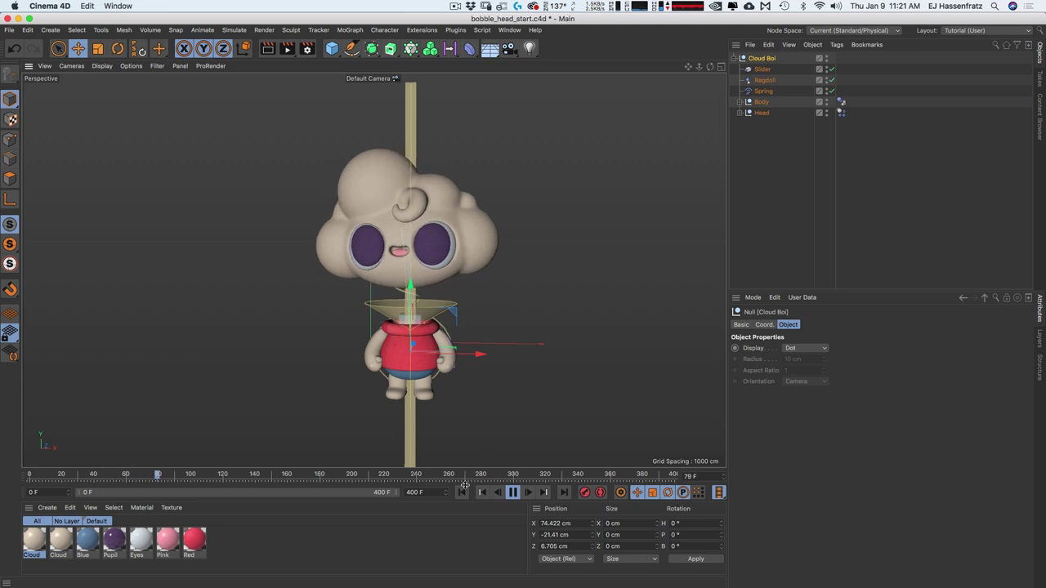
{"action": "key", "text": "F8"}
{"action": "key", "text": "shift+f"}
Render the view to check whether the connectors show up, and inspect the Slider connector's object settings
{"action": "left_click", "coordinate": [139, 48]}
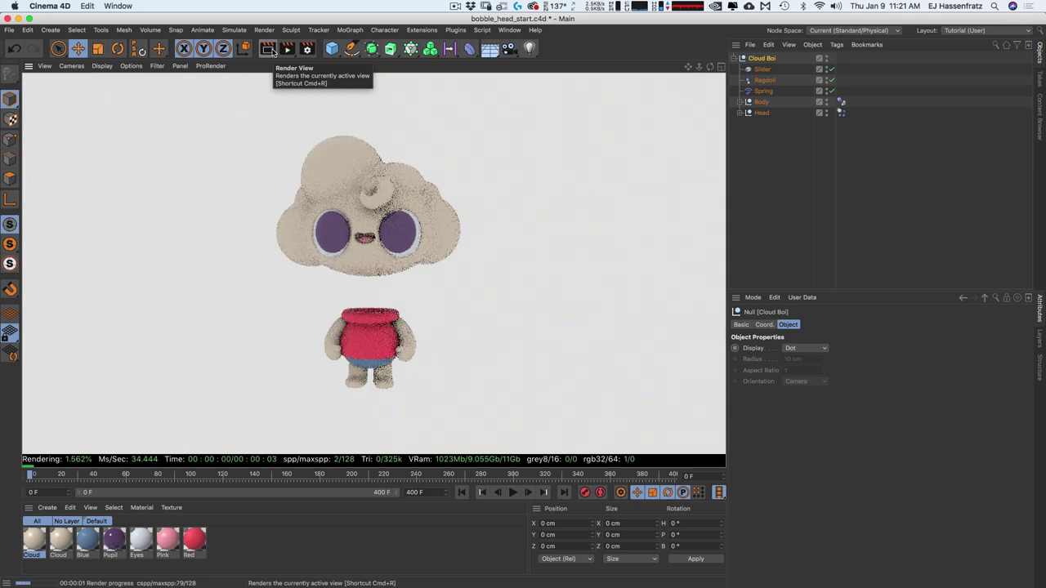
{"action": "left_click", "coordinate": [369, 288]}
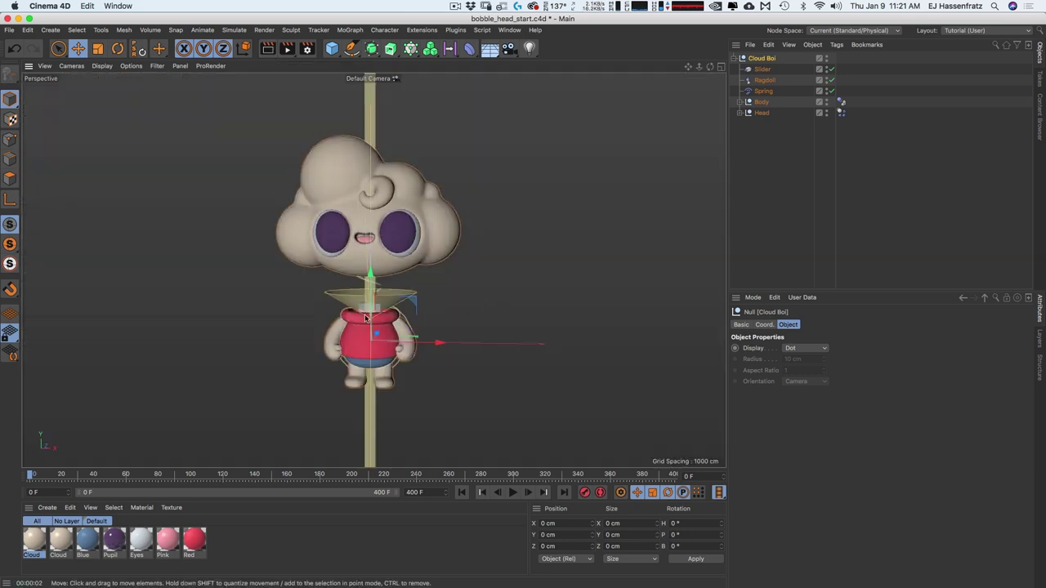
{"action": "left_click", "coordinate": [766, 79]}
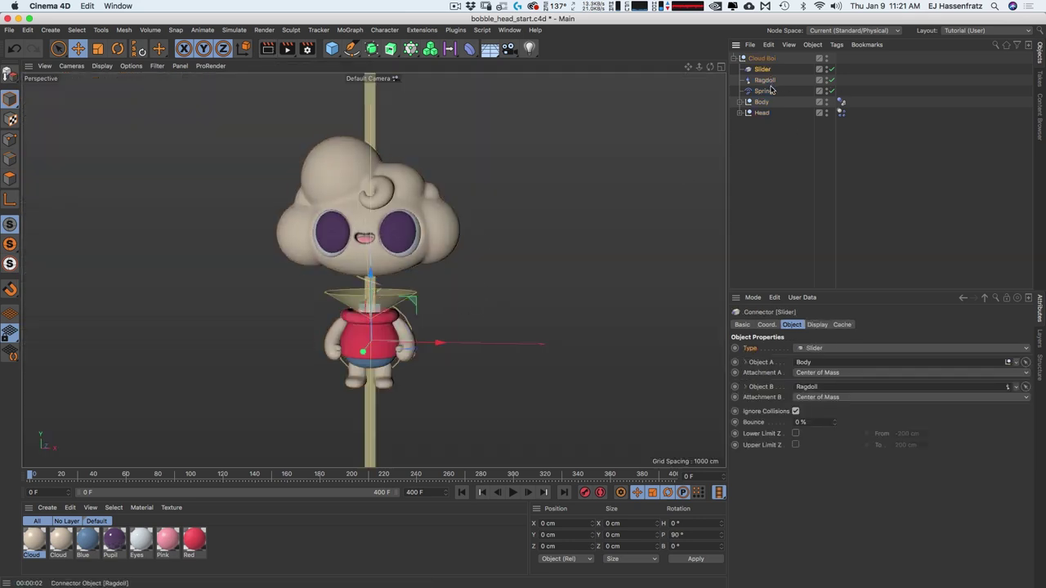
{"action": "left_click", "coordinate": [765, 71]}
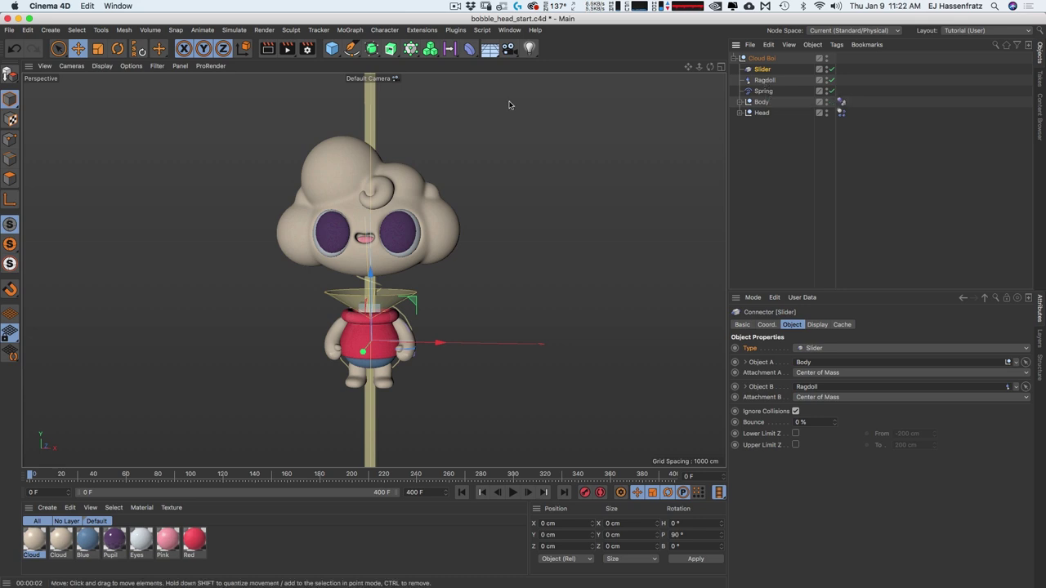
Add a Helix spline inside the Cloud Boi null and set its Plane to XZ
{"action": "left_click", "coordinate": [352, 49]}
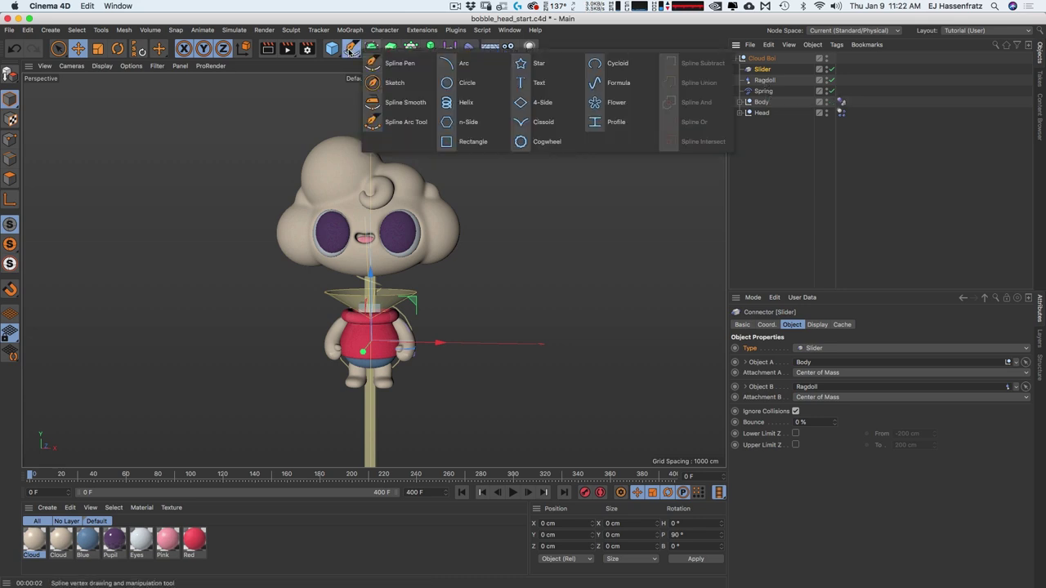
{"action": "left_click", "coordinate": [482, 101]}
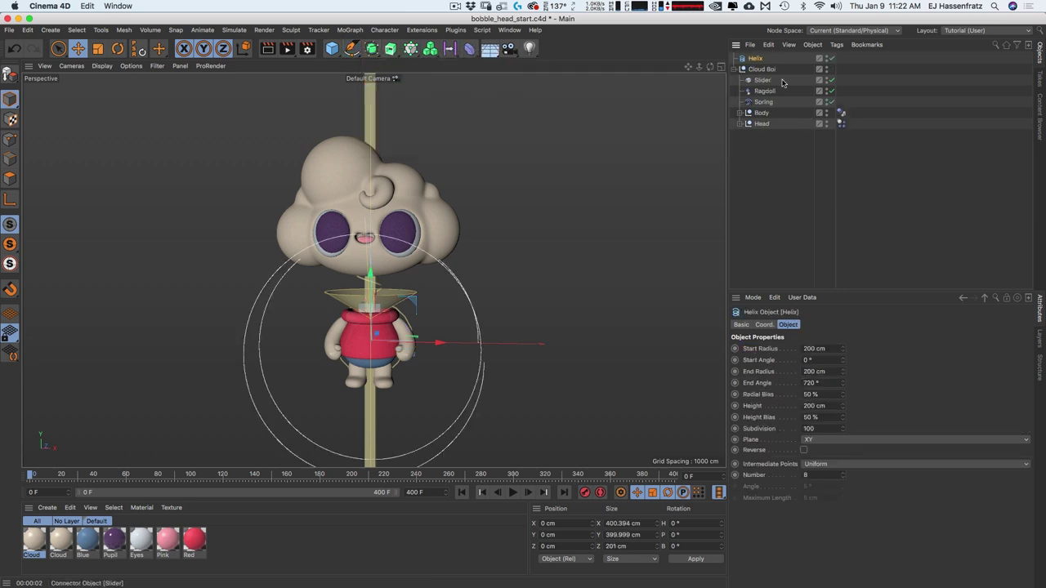
{"action": "left_click_drag", "start_coordinate": [769, 73], "coordinate": [769, 73]}
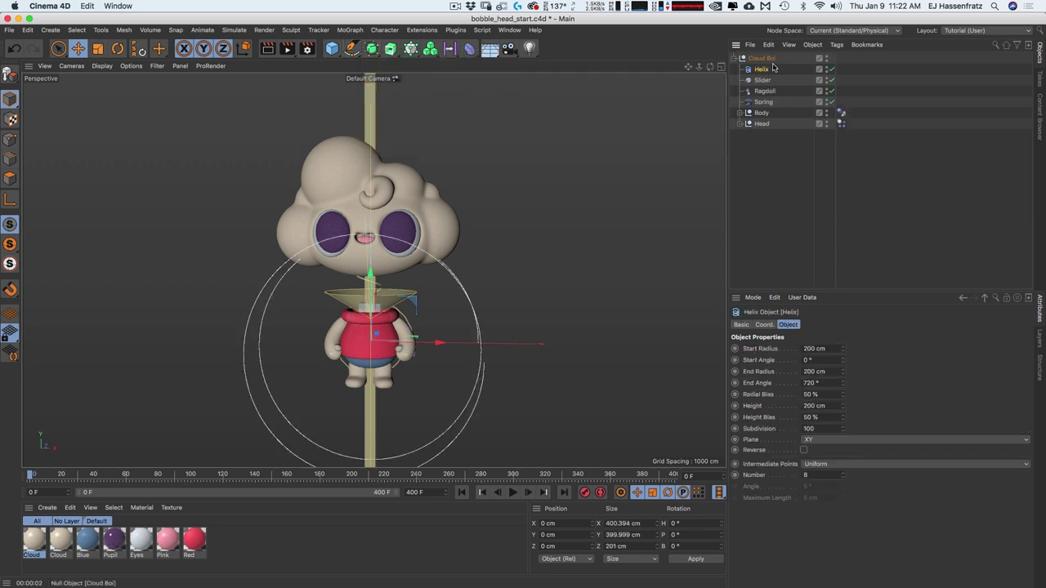
{"action": "left_click", "coordinate": [812, 442]}
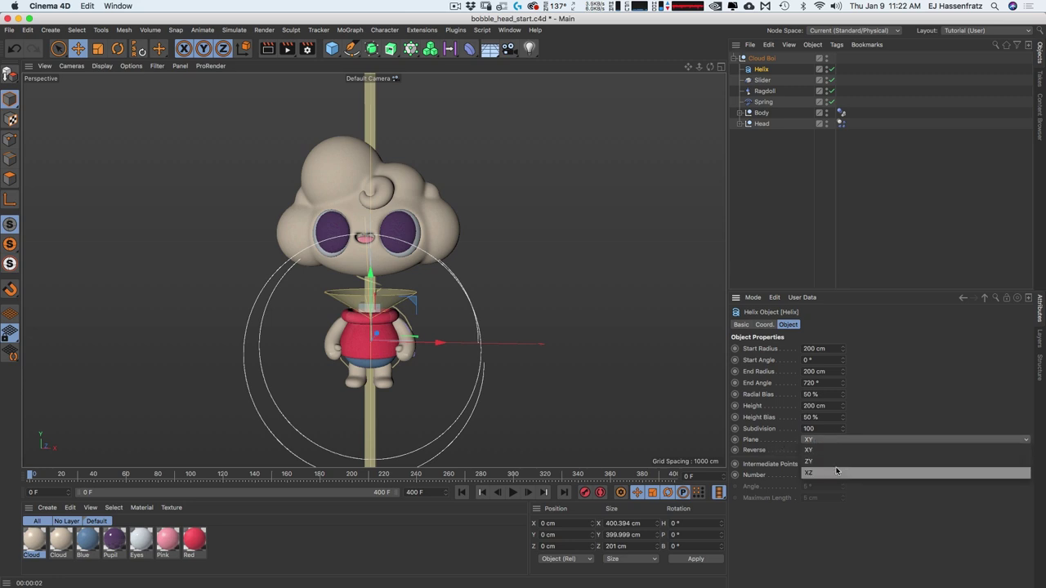
{"action": "left_click", "coordinate": [836, 473]}
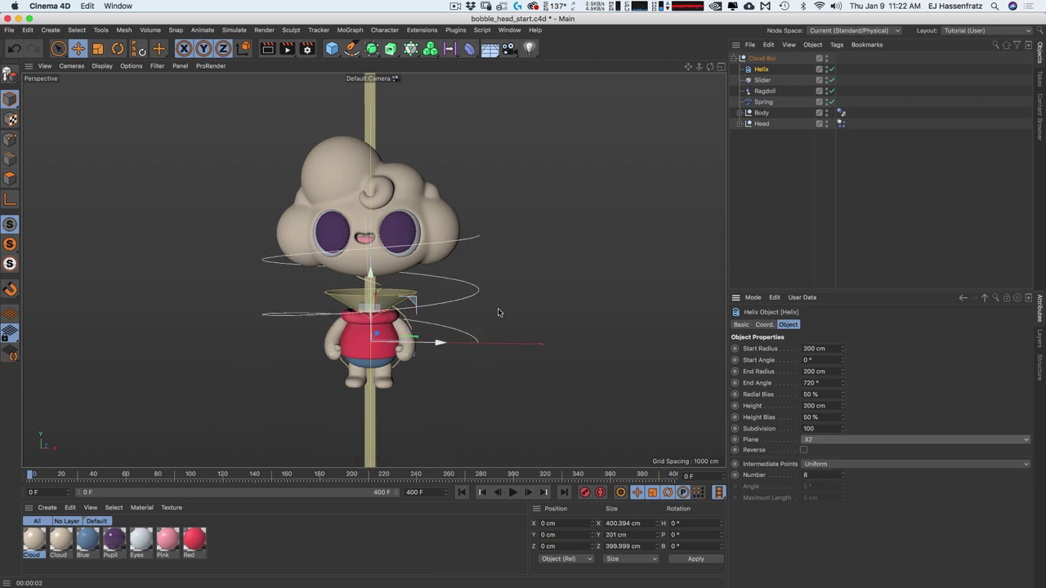
Shrink the Helix to a 7 cm start radius and 50 cm end radius, and raise it to about Y 36 cm at the neck
{"action": "left_click_drag", "start_coordinate": [843, 349], "coordinate": [825, 454]}
{"action": "left_click_drag", "start_coordinate": [842, 372], "coordinate": [822, 420]}
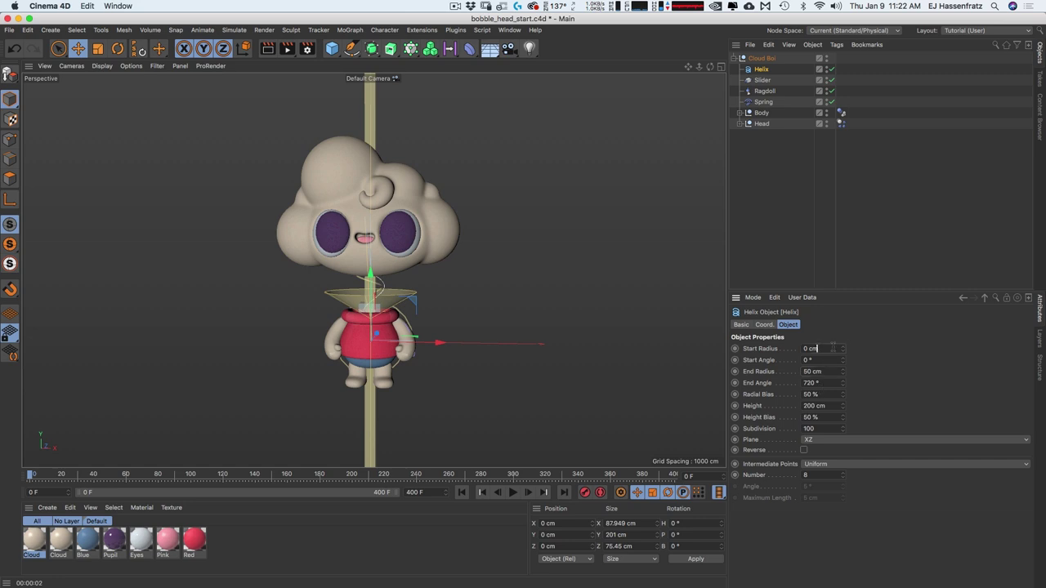
{"action": "left_click_drag", "start_coordinate": [375, 282], "coordinate": [370, 279]}
{"action": "scroll", "coordinate": [371, 286], "scroll_direction": "up", "scroll_amount": 5}
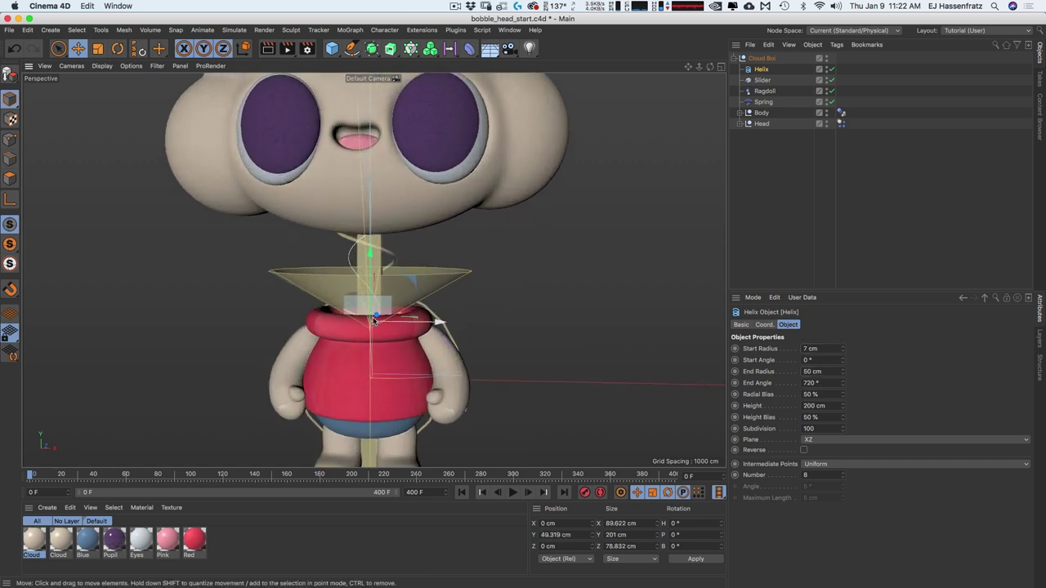
{"action": "left_click_drag", "start_coordinate": [372, 275], "coordinate": [368, 309]}
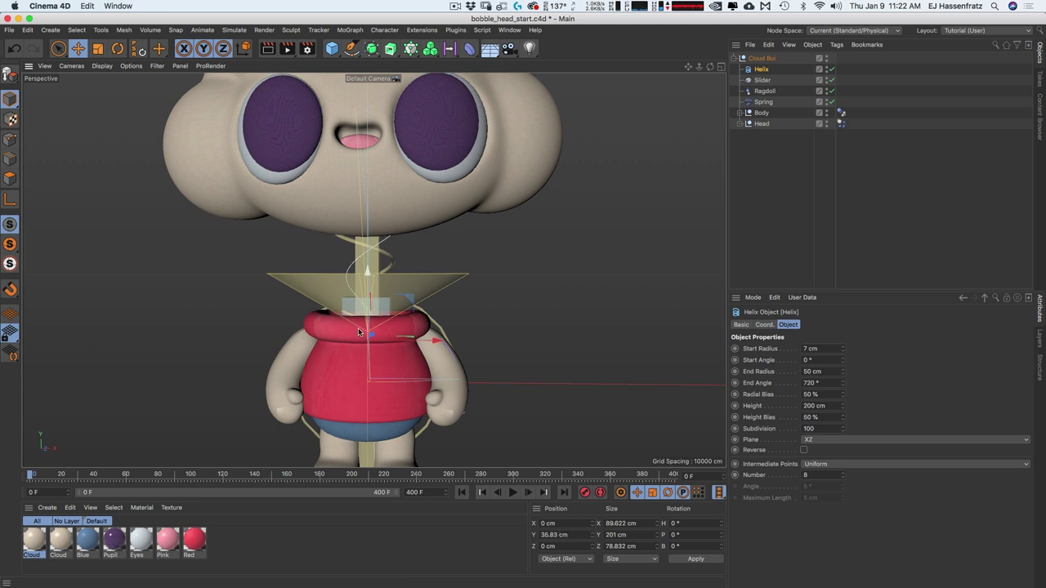
Set the Helix's start and end radius to 10 cm and its height to 111 cm so it spans the neck gap
{"action": "left_click_drag", "start_coordinate": [843, 349], "coordinate": [842, 349]}
{"action": "left_click", "coordinate": [836, 371]}
{"action": "type", "text": "10"}
{"action": "key", "text": "Return"}
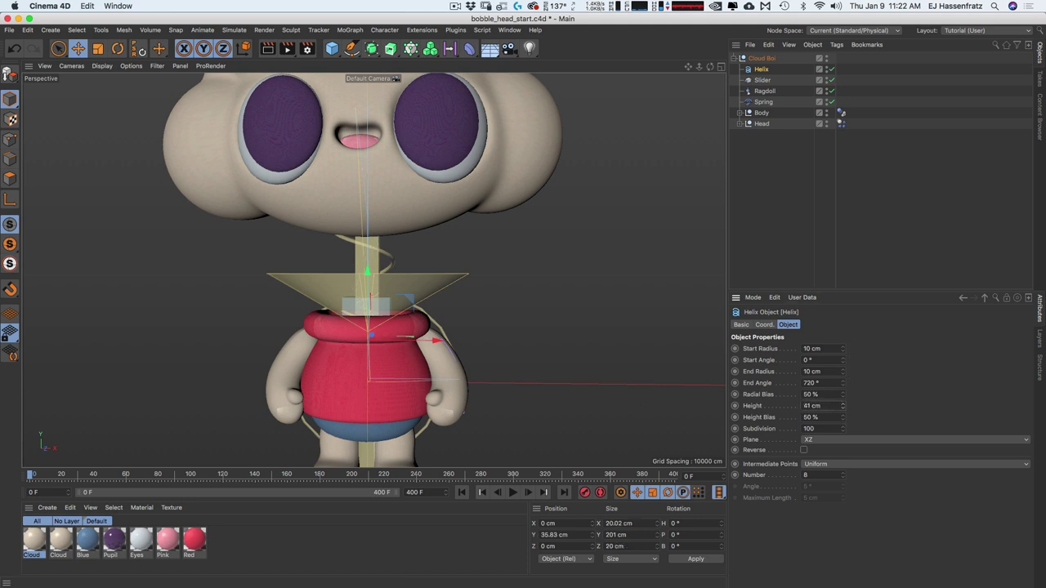
{"action": "left_click_drag", "start_coordinate": [370, 245], "coordinate": [369, 242]}
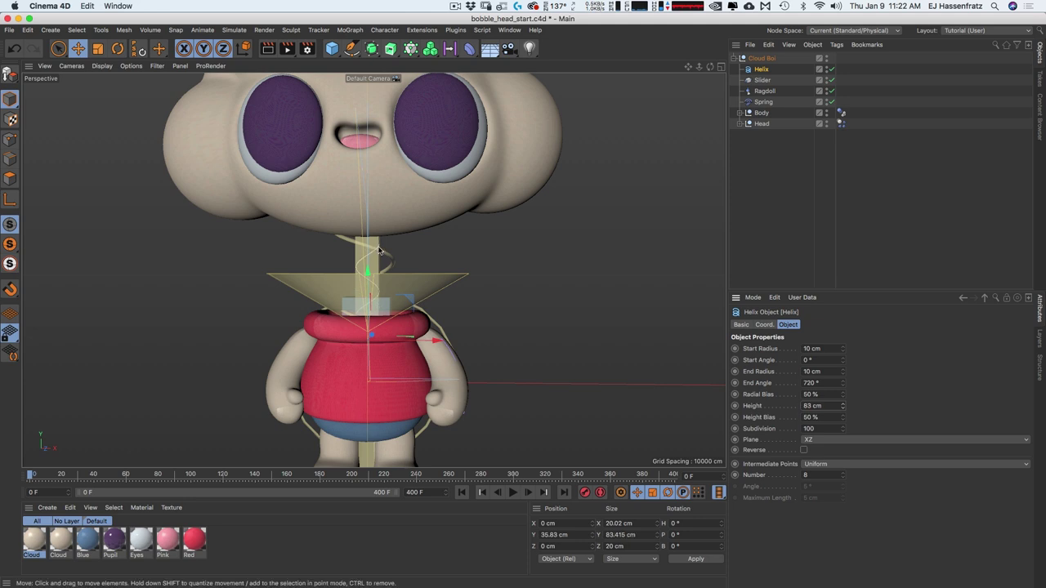
{"action": "scroll", "coordinate": [399, 246], "scroll_direction": "up", "scroll_amount": 3}
{"action": "left_click_drag", "start_coordinate": [842, 406], "coordinate": [842, 385]}
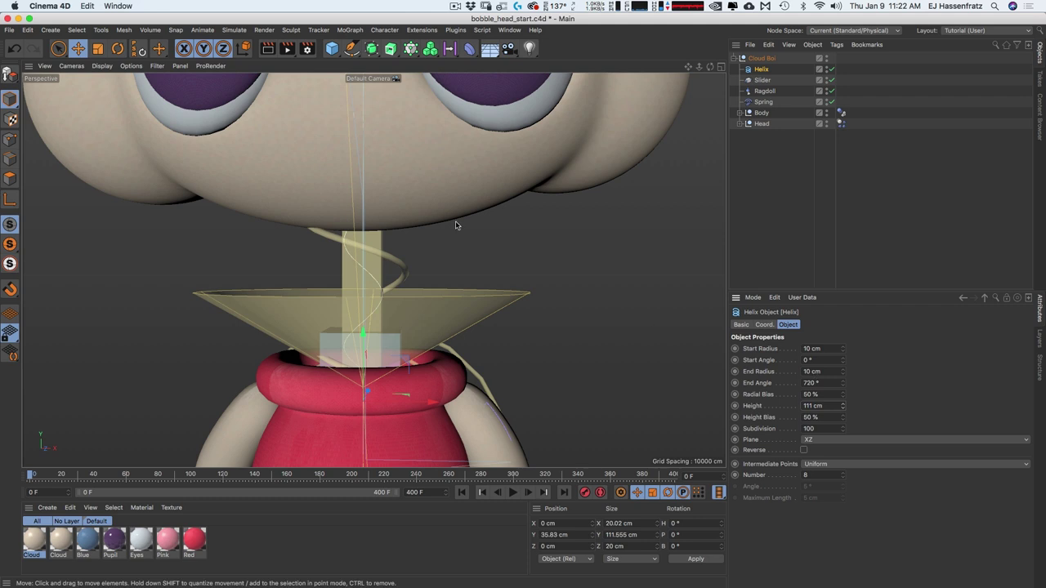
{"action": "scroll", "coordinate": [367, 288], "scroll_direction": "down", "scroll_amount": 3}
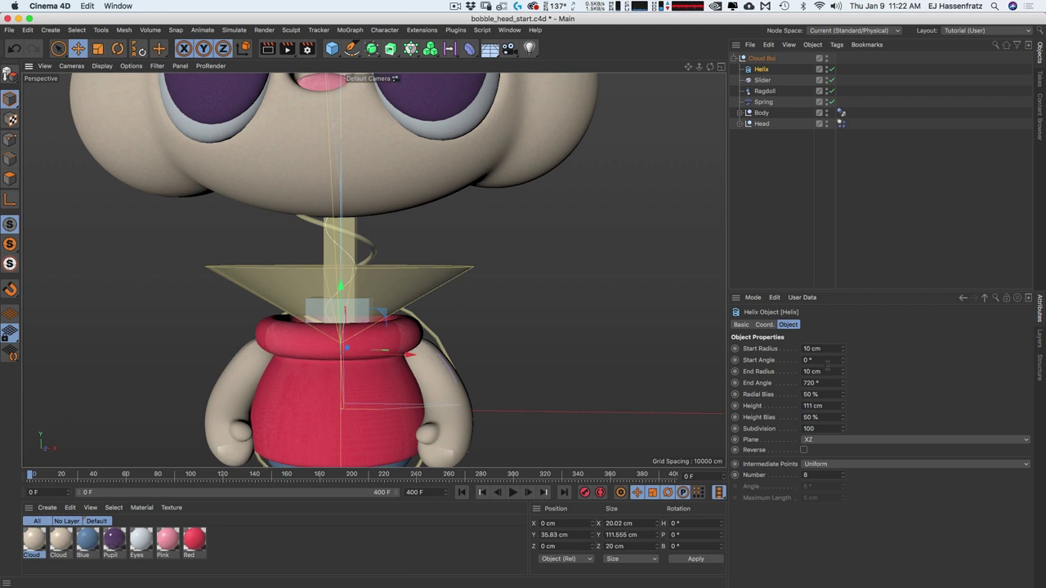
Set the Helix's start and end radius to 15 cm and its End Angle to 1213°
{"action": "mouse_move", "coordinate": [844, 385]}
{"action": "left_mouse_down"}
{"action": "mouse_move", "coordinate": [816, 124]}
{"action": "mouse_move", "coordinate": [847, 380]}
{"action": "left_mouse_up"}
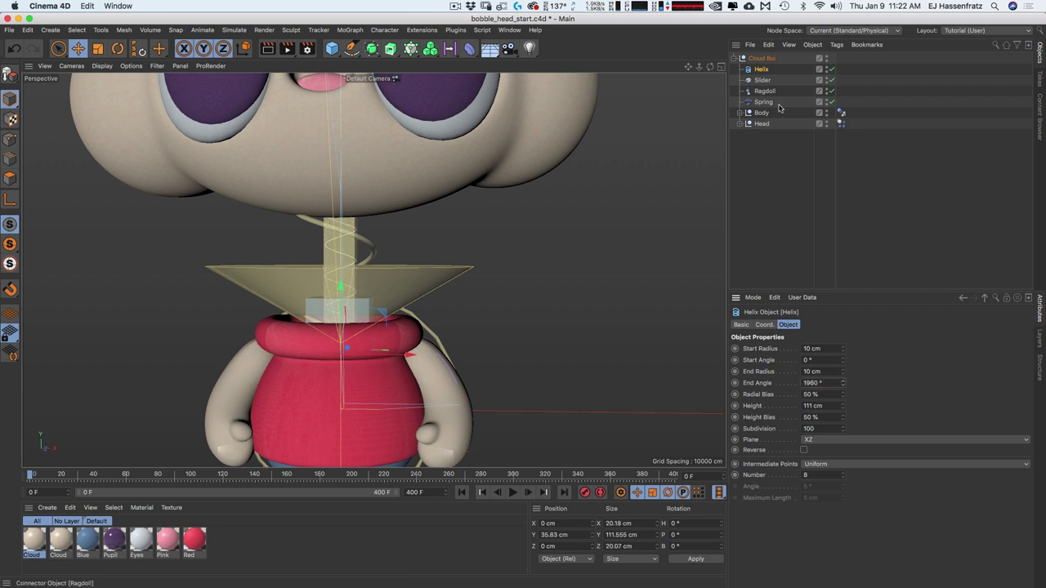
{"action": "left_click_drag", "start_coordinate": [332, 248], "coordinate": [409, 243], "text": "alt"}
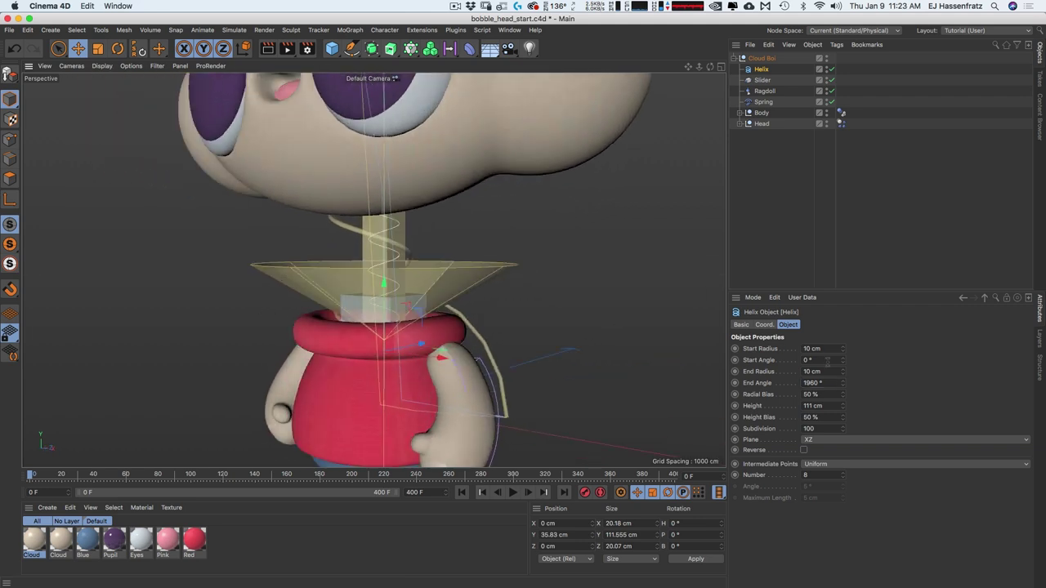
{"action": "left_click_drag", "start_coordinate": [846, 387], "coordinate": [845, 389]}
{"action": "left_click_drag", "start_coordinate": [843, 349], "coordinate": [842, 372]}
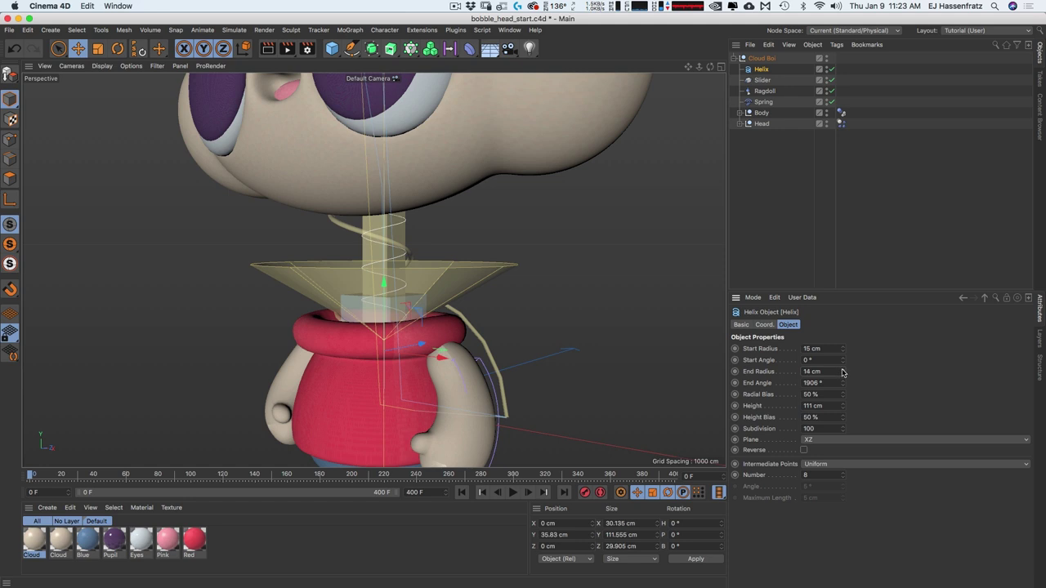
{"action": "left_click_drag", "start_coordinate": [384, 288], "coordinate": [437, 289], "text": "alt"}
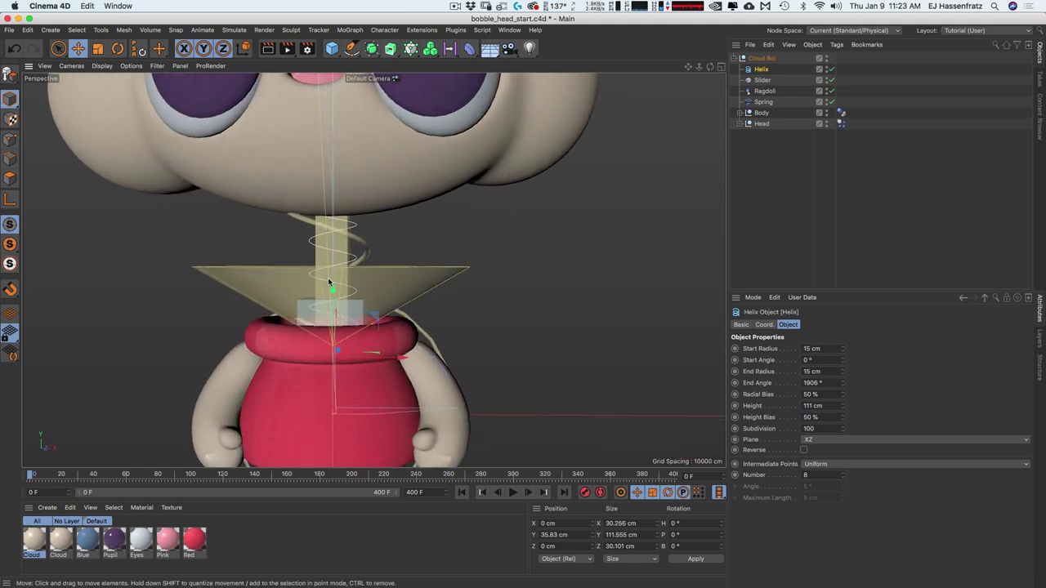
{"action": "scroll", "coordinate": [329, 282], "scroll_direction": "down", "scroll_amount": 2}
{"action": "mouse_move", "coordinate": [329, 281]}
{"action": "left_mouse_down", "text": "alt"}
{"action": "mouse_move", "coordinate": [257, 297]}
{"action": "mouse_move", "coordinate": [343, 294]}
{"action": "left_mouse_up", "text": "alt"}
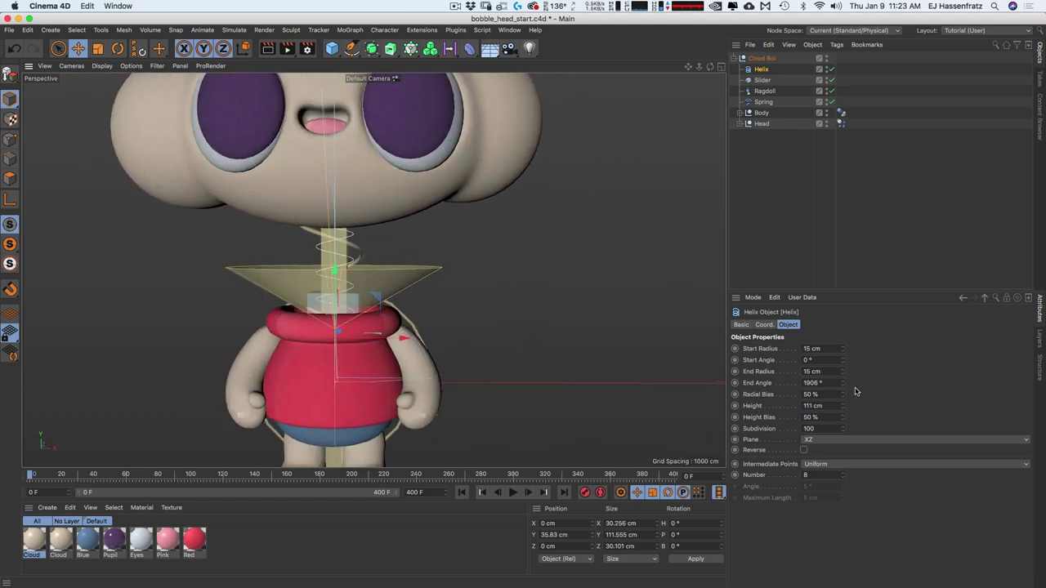
{"action": "left_click_drag", "start_coordinate": [843, 383], "coordinate": [843, 421]}
{"action": "mouse_move", "coordinate": [397, 351]}
{"action": "left_mouse_down", "text": "alt"}
{"action": "mouse_move", "coordinate": [253, 345]}
{"action": "mouse_move", "coordinate": [391, 335]}
{"action": "left_mouse_up", "text": "alt"}
{"action": "scroll", "coordinate": [391, 335], "scroll_direction": "down", "scroll_amount": 3}
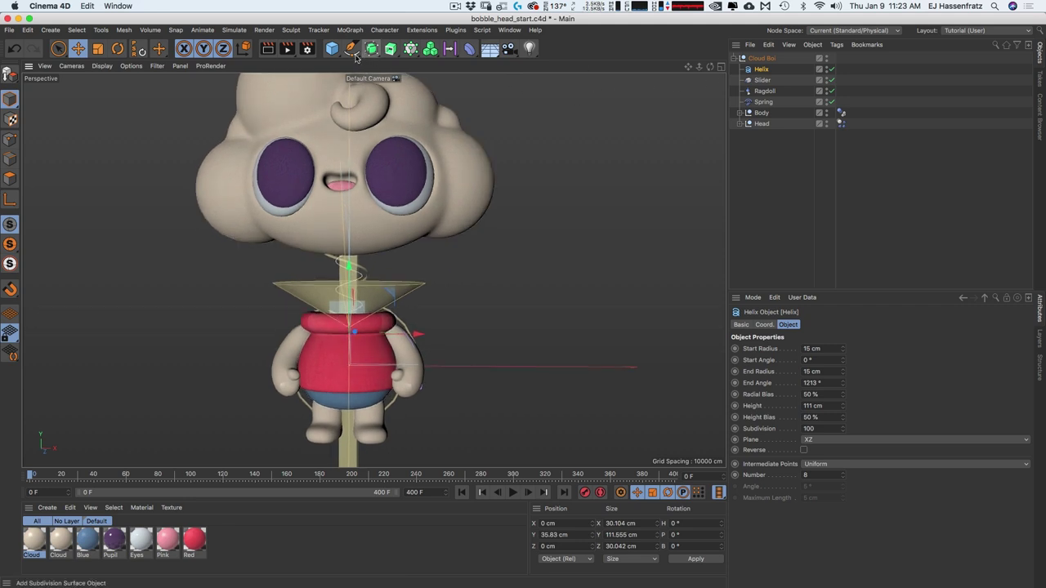
Add a Sweep generator inside the Cloud Boi null and create a Circle spline as the profile for the neck spring
{"action": "left_click_drag", "start_coordinate": [391, 50], "coordinate": [427, 121]}
{"action": "left_click_drag", "start_coordinate": [756, 57], "coordinate": [769, 72]}
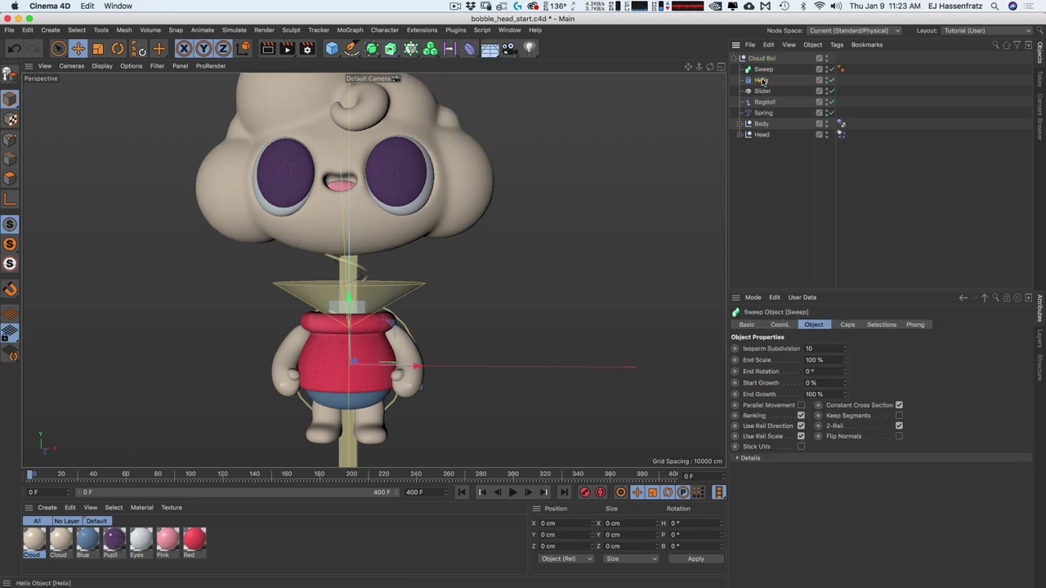
{"action": "left_click", "coordinate": [758, 81]}
{"action": "left_click", "coordinate": [763, 70]}
{"action": "left_click", "coordinate": [351, 48]}
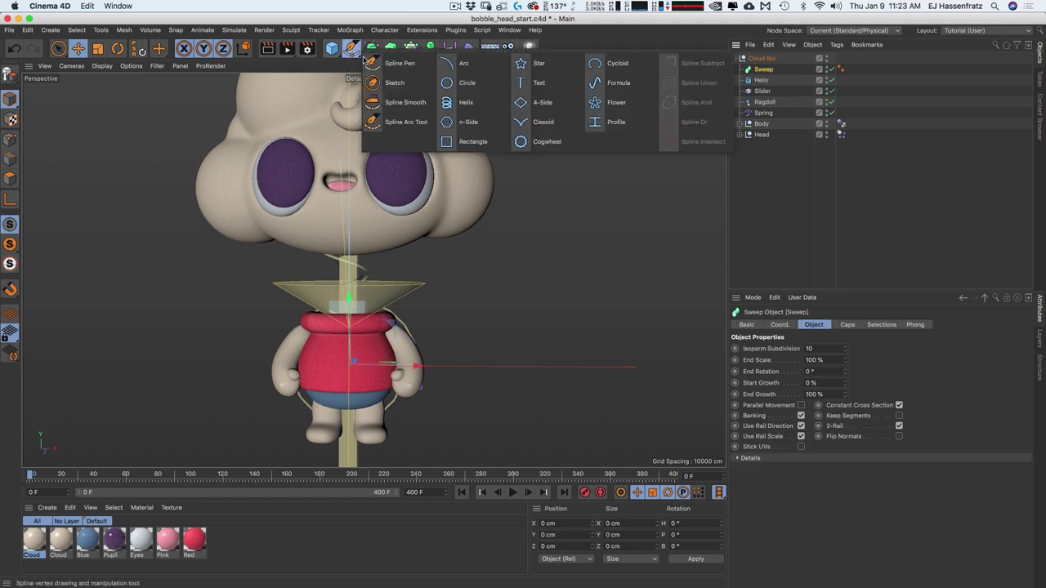
{"action": "left_click", "coordinate": [468, 84]}
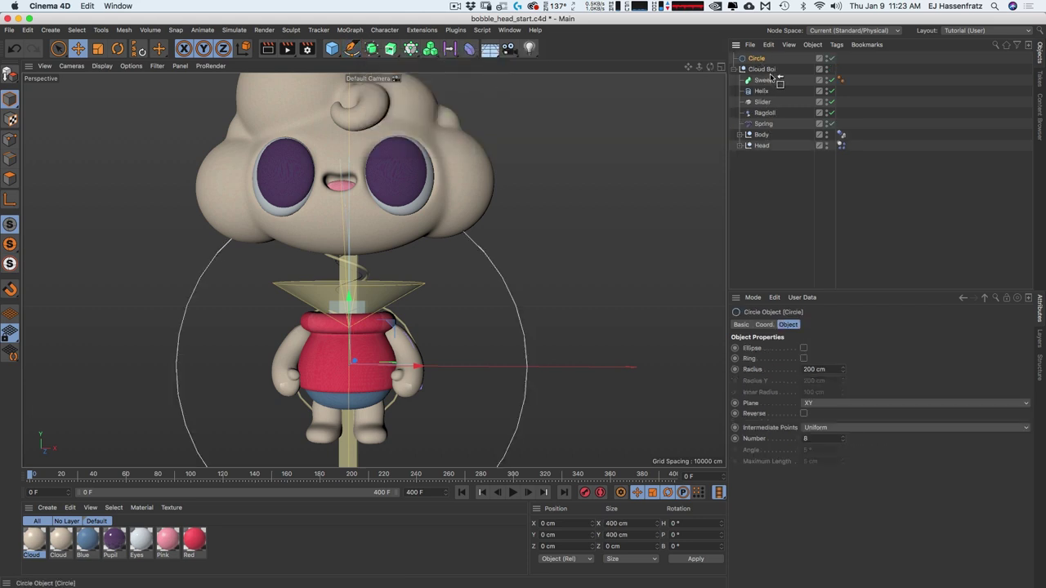
Nest the Circle and the Helix under the Sweep and set the Circle's radius to 5 cm
{"action": "left_click_drag", "start_coordinate": [768, 82], "coordinate": [769, 81]}
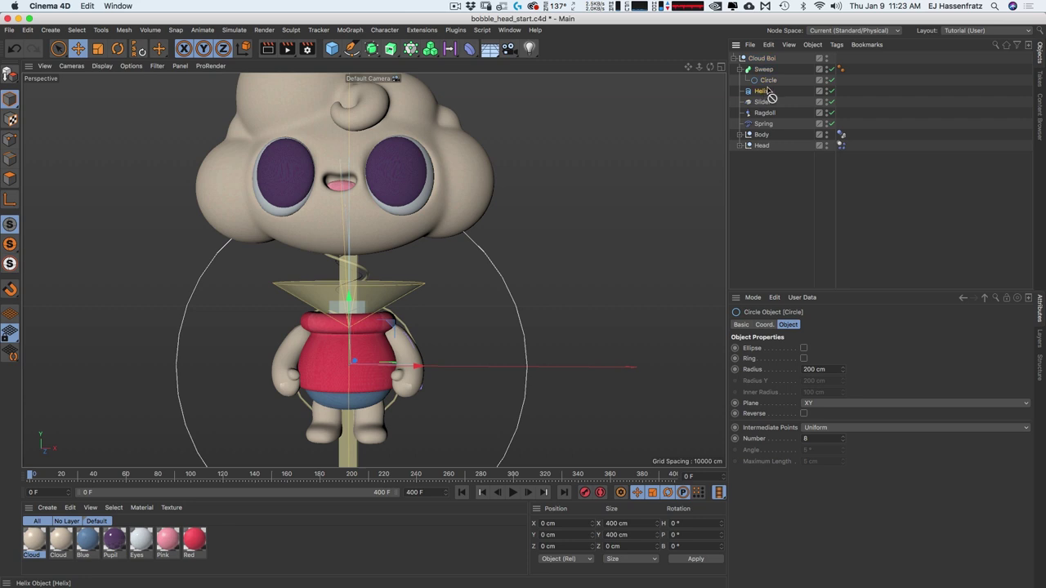
{"action": "left_click_drag", "start_coordinate": [769, 90], "coordinate": [766, 86]}
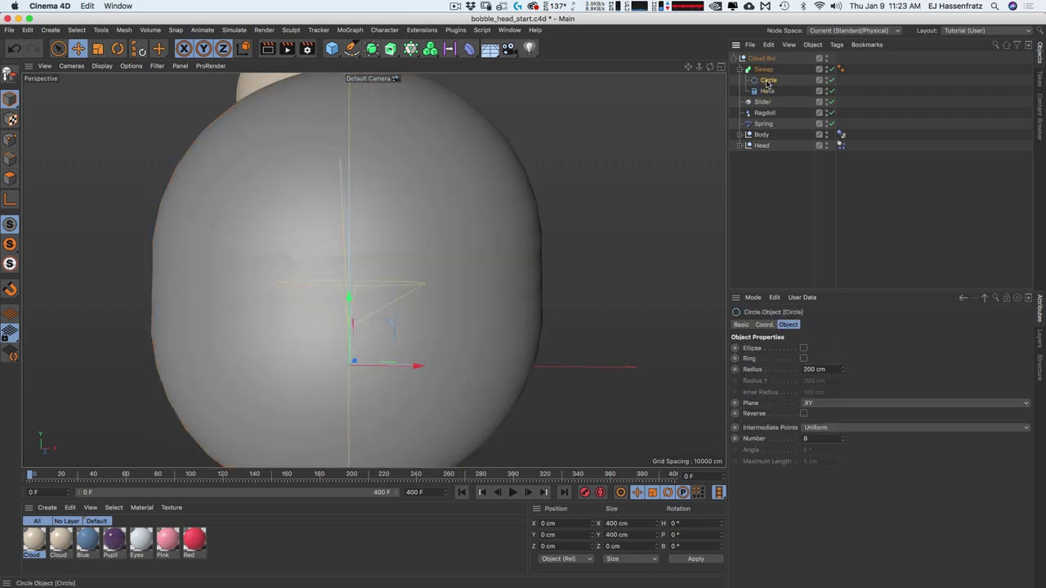
{"action": "left_click", "coordinate": [768, 87]}
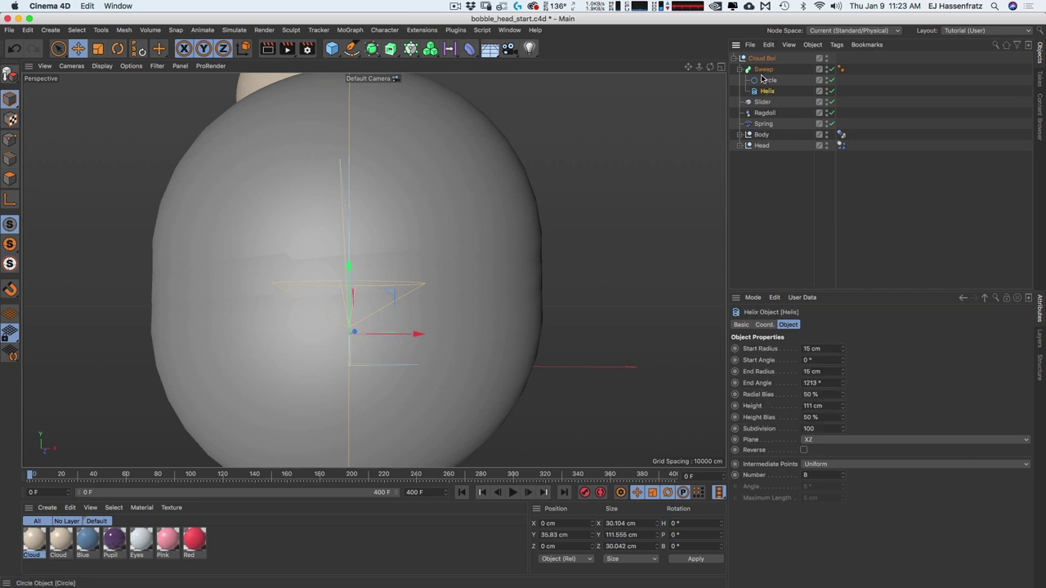
{"action": "left_click", "coordinate": [767, 81]}
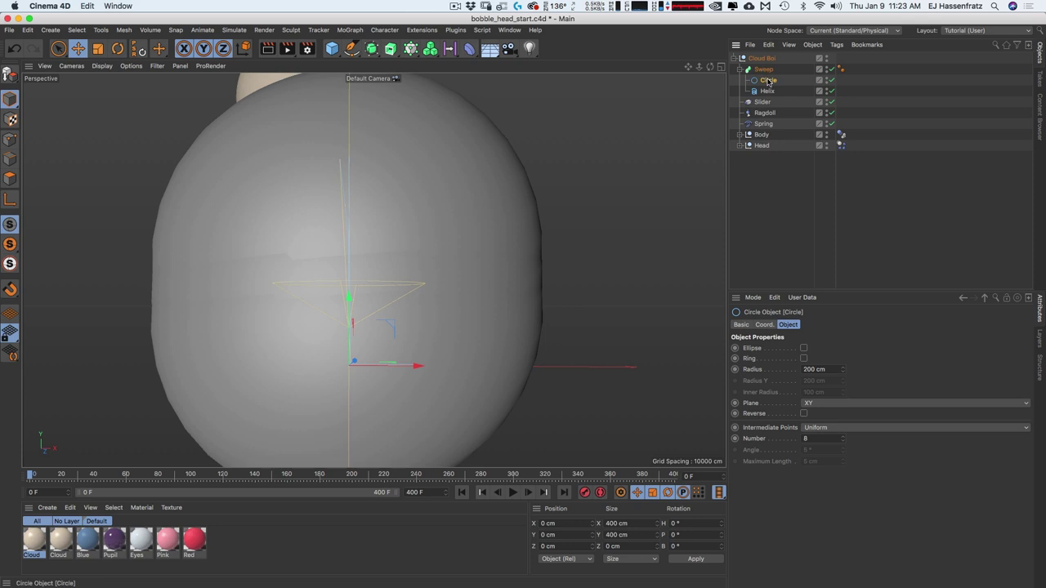
{"action": "left_click_drag", "start_coordinate": [842, 369], "coordinate": [790, 369]}
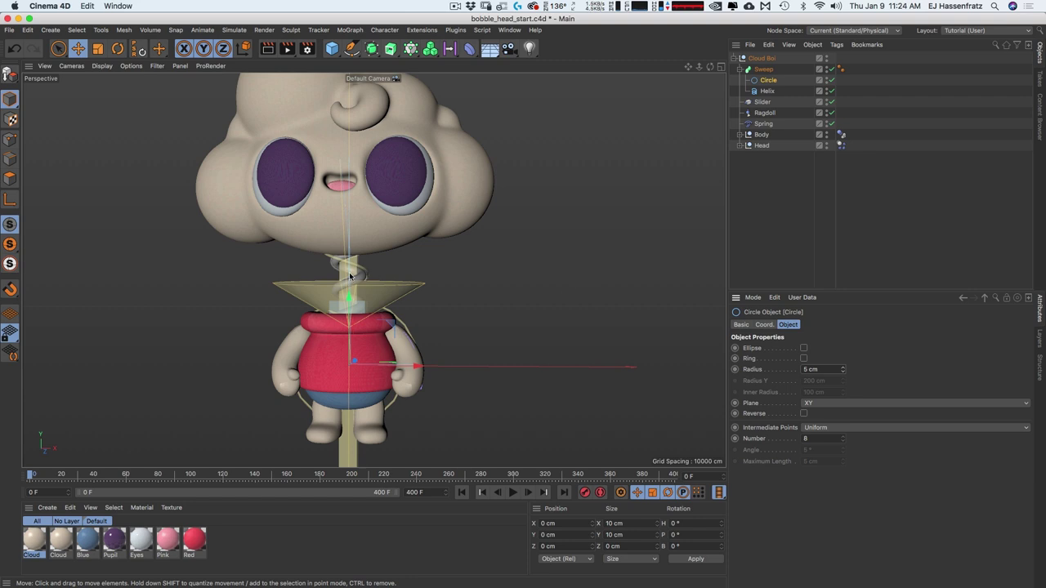
Rename the Sweep object as Spring
{"action": "left_click", "coordinate": [765, 70]}
{"action": "type", "text": "Sp"}
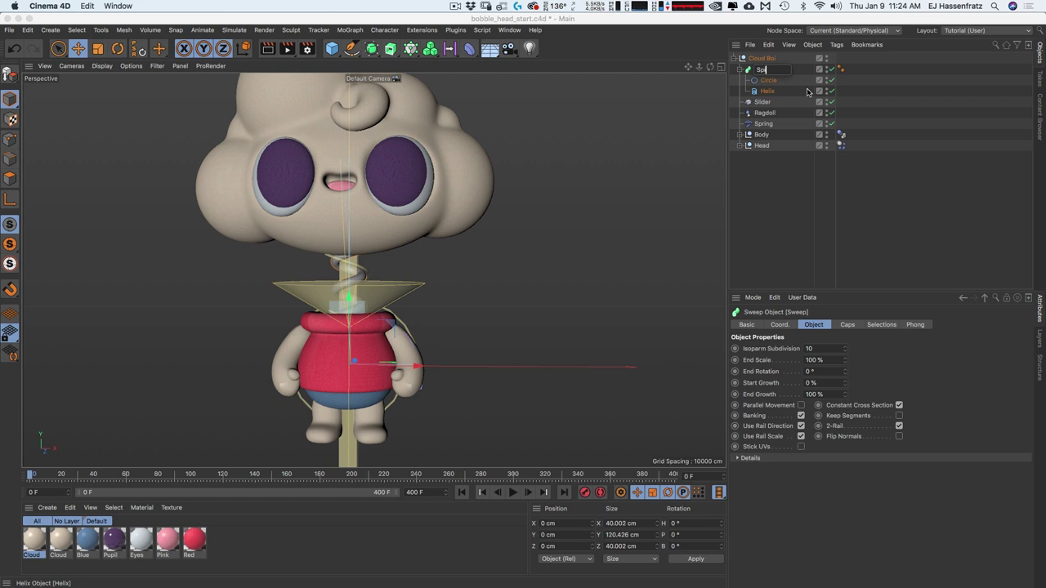
{"action": "type", "text": "ring"}
{"action": "key", "text": "Return"}
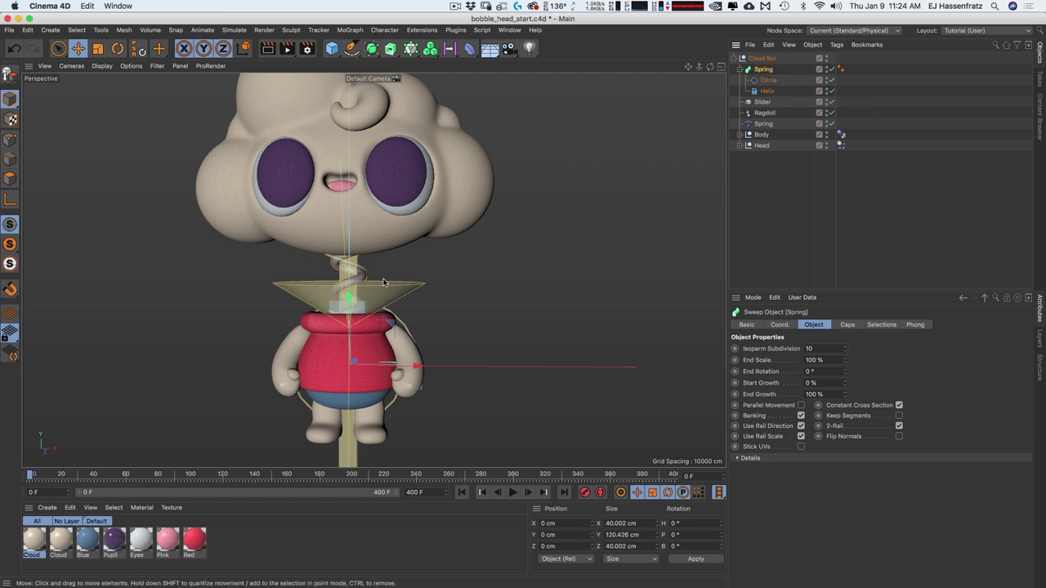
Turn off the viewport display of the Slider, Ragdoll and Spring connectors together
{"action": "left_click", "coordinate": [763, 102]}
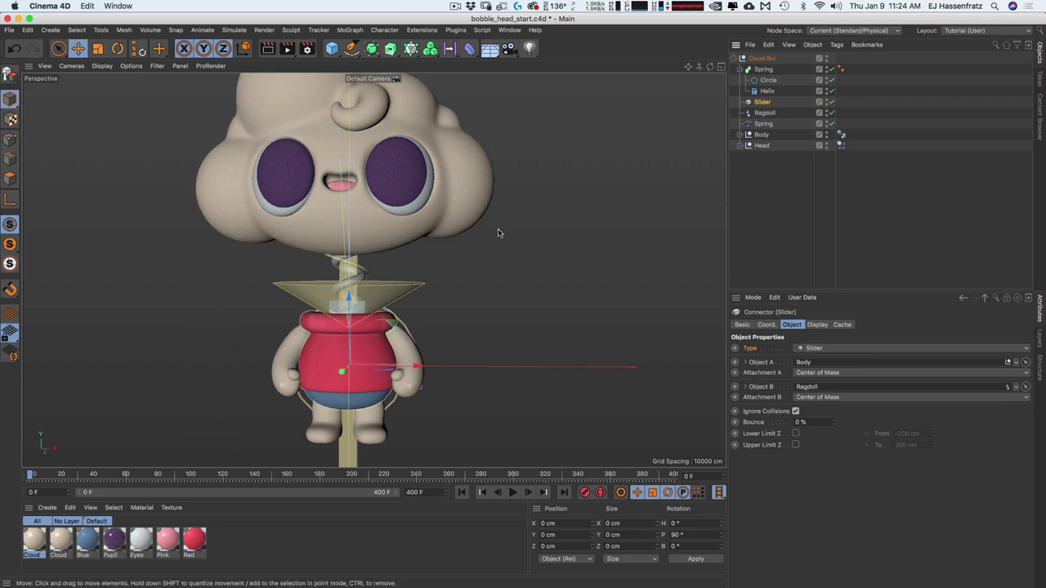
{"action": "left_click", "coordinate": [765, 113], "text": "ctrl"}
{"action": "left_click", "coordinate": [764, 124], "text": "ctrl"}
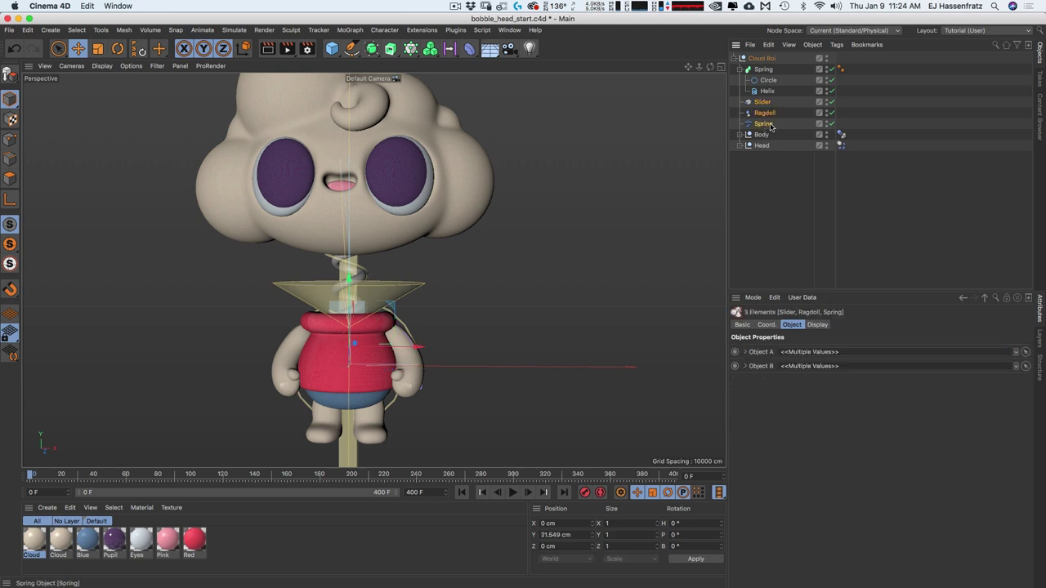
{"action": "left_click", "coordinate": [817, 324]}
{"action": "left_click", "coordinate": [871, 262]}
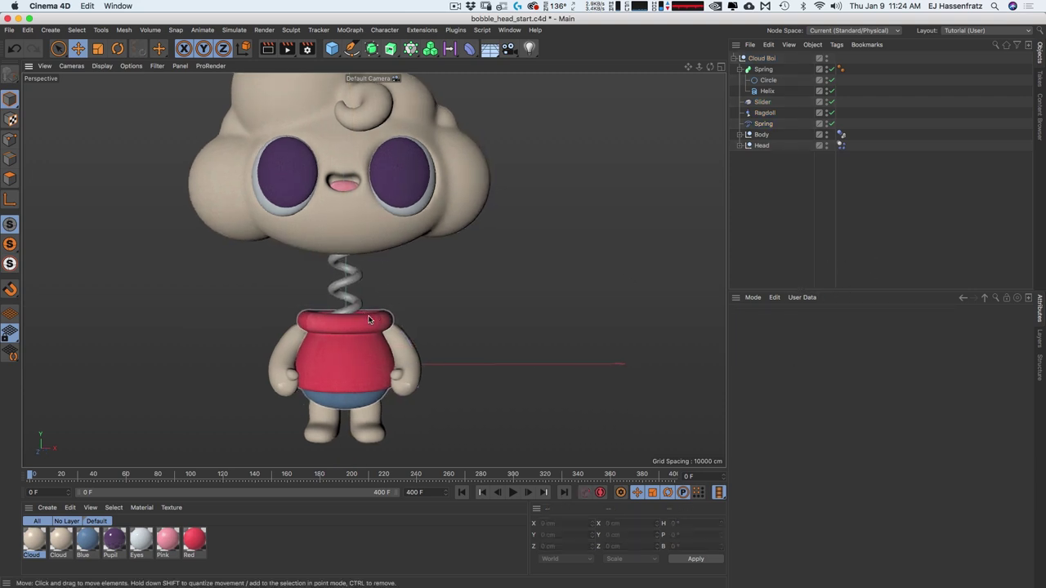
{"action": "scroll", "coordinate": [366, 315], "scroll_direction": "down", "scroll_amount": 2}
{"action": "scroll", "coordinate": [350, 295], "scroll_direction": "up", "scroll_amount": 2}
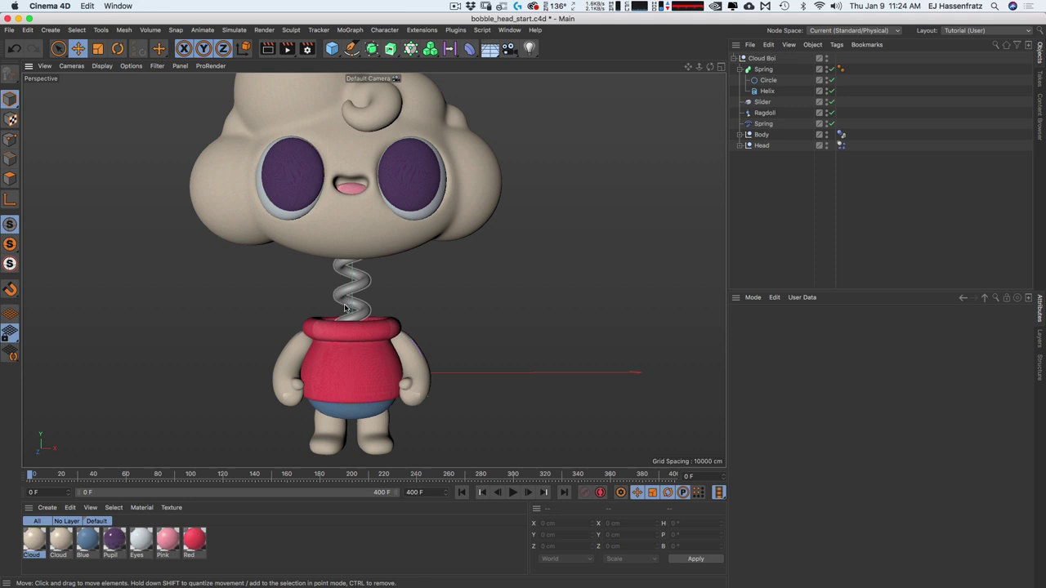
{"action": "scroll", "coordinate": [353, 306], "scroll_direction": "down", "scroll_amount": 2}
{"action": "scroll", "coordinate": [364, 329], "scroll_direction": "up", "scroll_amount": 1}
{"action": "scroll", "coordinate": [367, 325], "scroll_direction": "up", "scroll_amount": 1}
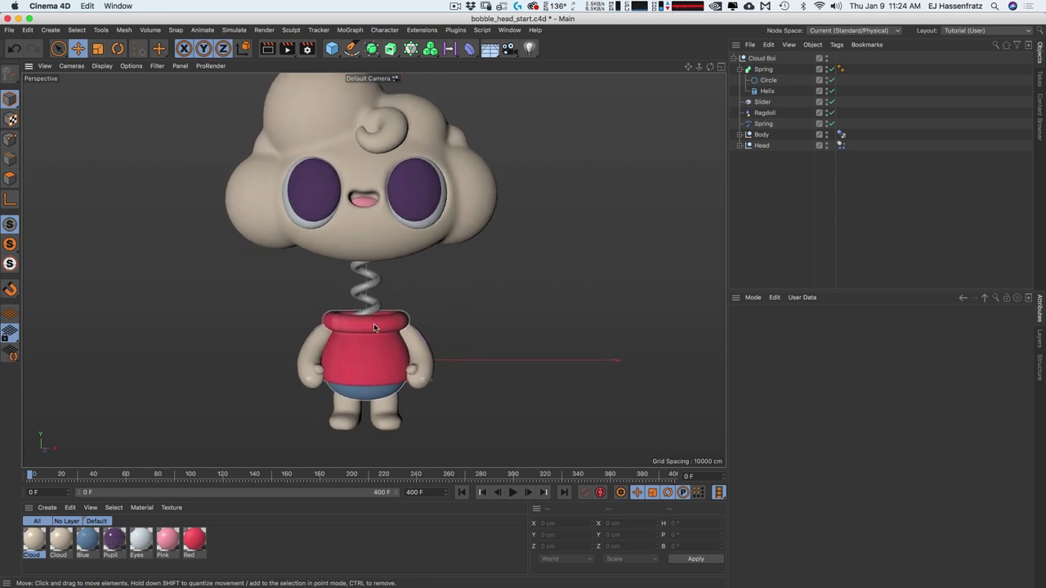
Play the simulation while moving the Cloud Boi null around to test the bobbing, and return to frame 0
{"action": "left_click", "coordinate": [513, 491]}
{"action": "left_click", "coordinate": [752, 61]}
{"action": "left_click_drag", "start_coordinate": [576, 282], "coordinate": [545, 259]}
{"action": "left_click_drag", "start_coordinate": [478, 251], "coordinate": [380, 174]}
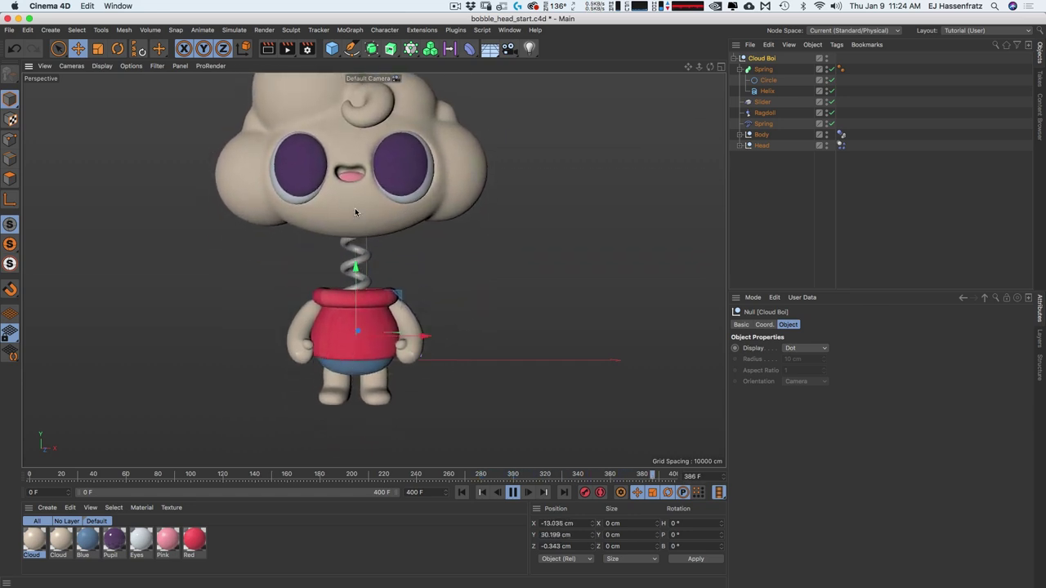
{"action": "left_click_drag", "start_coordinate": [392, 280], "coordinate": [498, 310]}
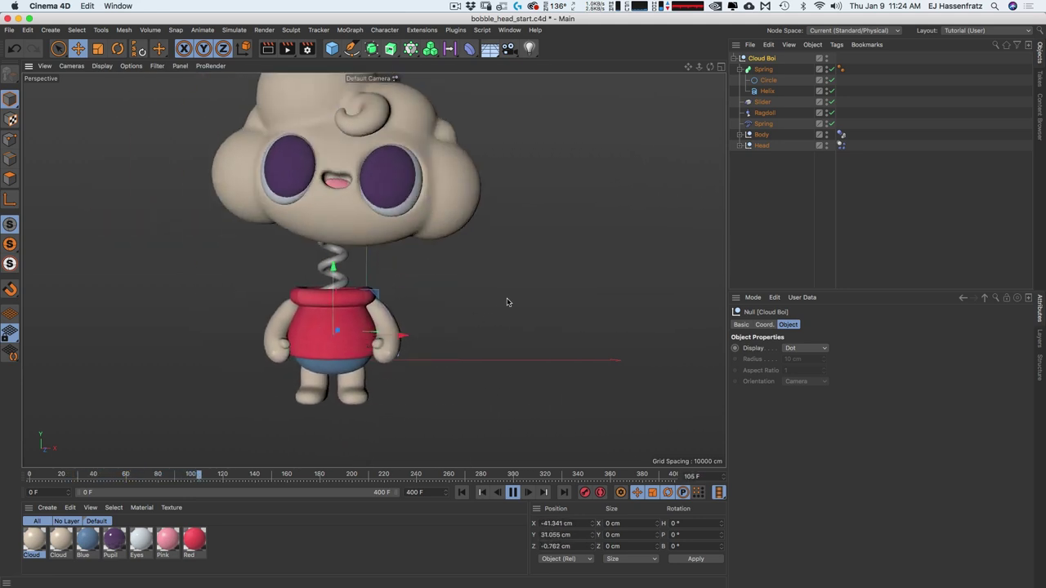
{"action": "left_click_drag", "start_coordinate": [510, 280], "coordinate": [514, 303]}
{"action": "key", "text": "F8"}
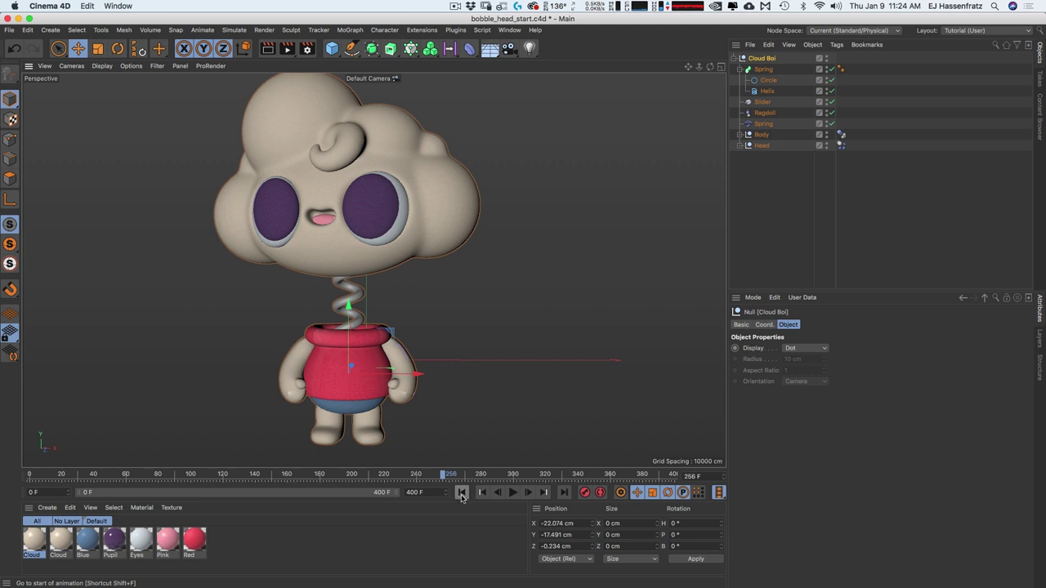
{"action": "left_click", "coordinate": [461, 493]}
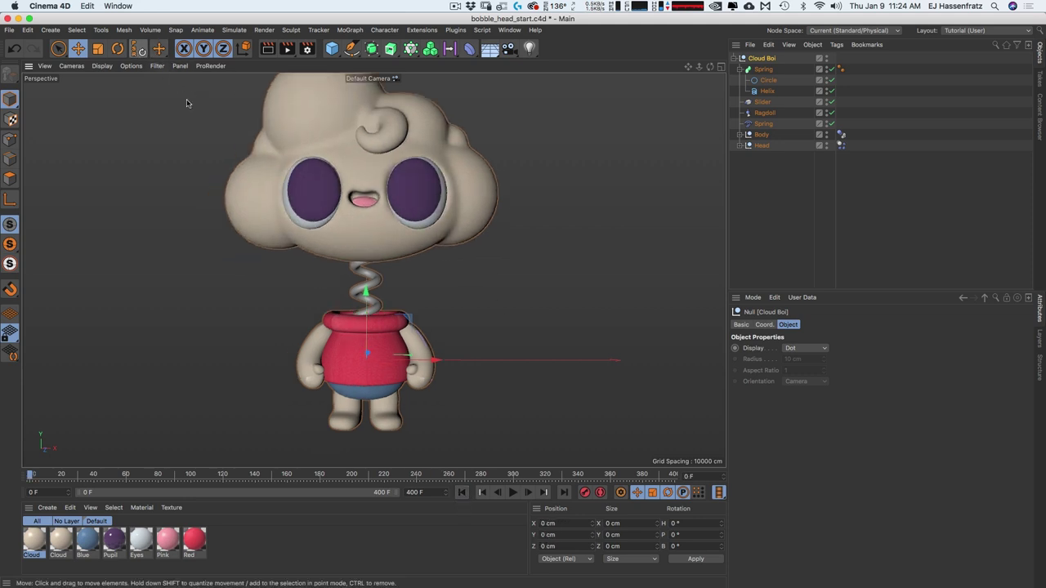
Examine the Helix's Height property and the Head null's position coordinates
{"action": "left_click", "coordinate": [767, 70]}
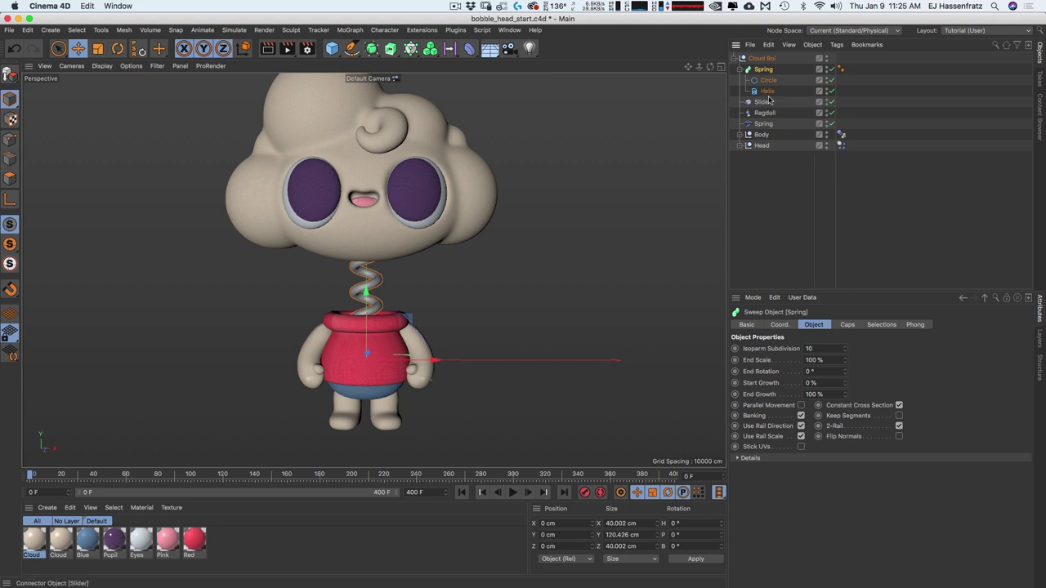
{"action": "left_click", "coordinate": [766, 90]}
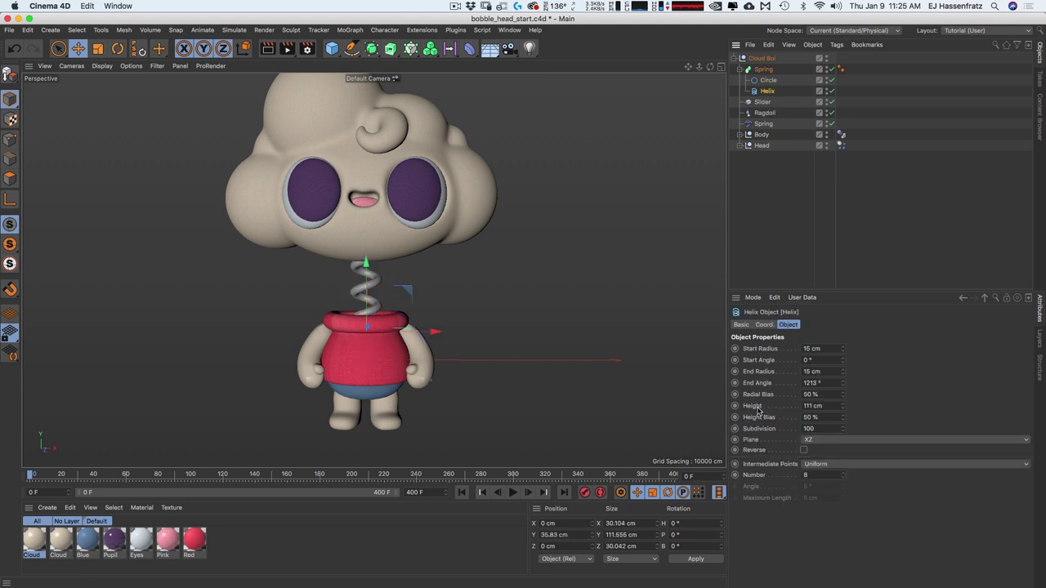
{"action": "left_click", "coordinate": [762, 145]}
{"action": "left_click", "coordinate": [801, 324]}
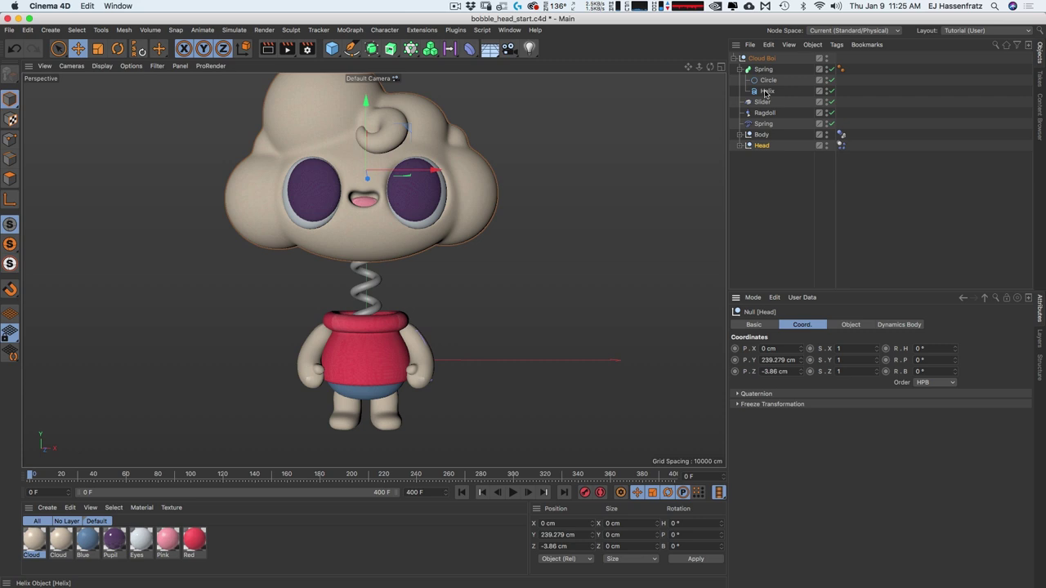
{"action": "left_click", "coordinate": [767, 90]}
{"action": "left_click", "coordinate": [788, 324]}
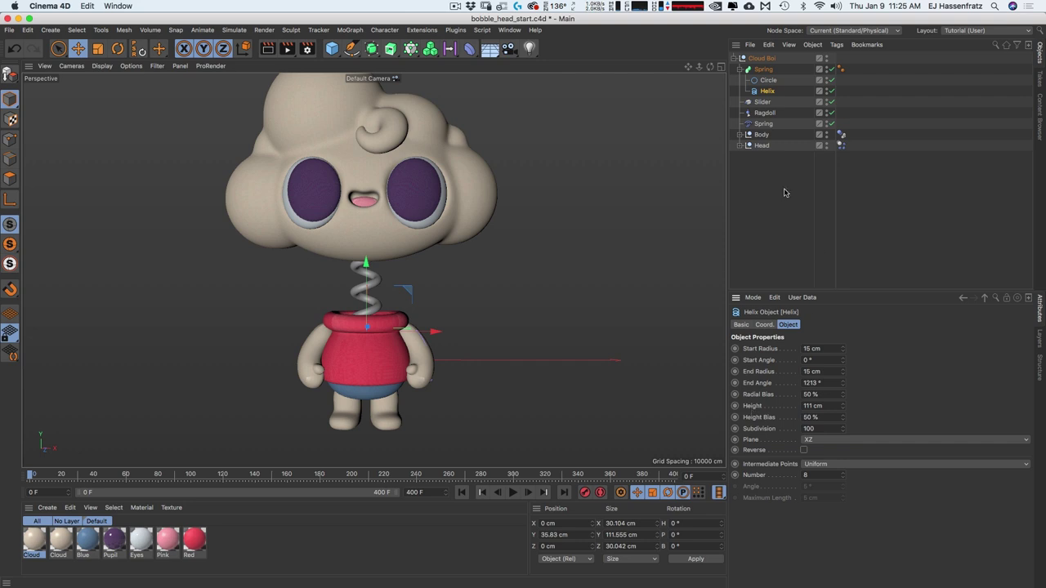
Set the Head null's Y position as the XPression driver
{"action": "left_click", "coordinate": [776, 146]}
{"action": "left_click", "coordinate": [803, 324]}
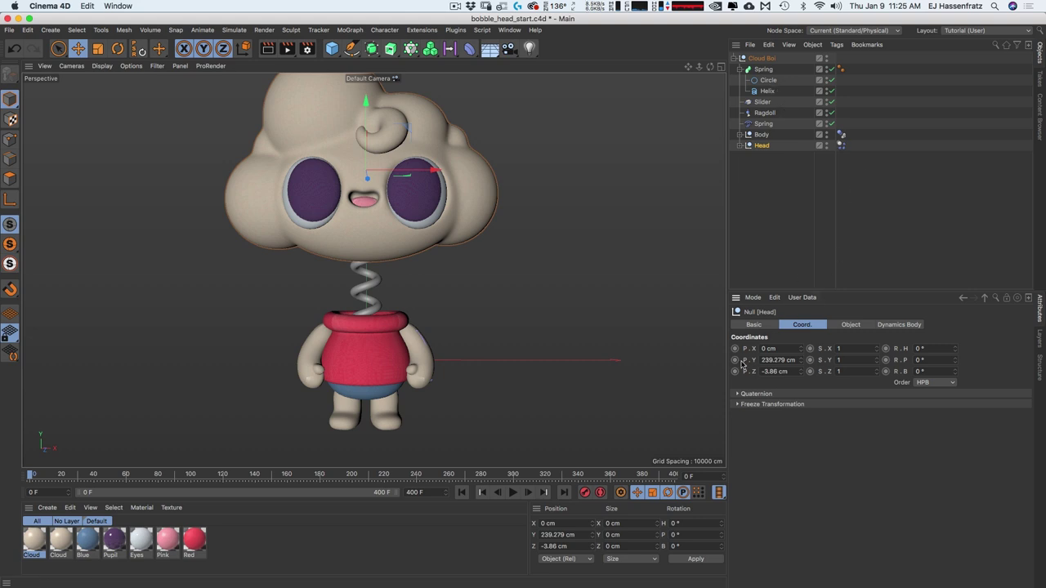
{"action": "right_click", "coordinate": [754, 362]}
{"action": "left_click", "coordinate": [742, 372]}
{"action": "right_click", "coordinate": [754, 362]}
{"action": "mouse_move", "coordinate": [779, 380]}
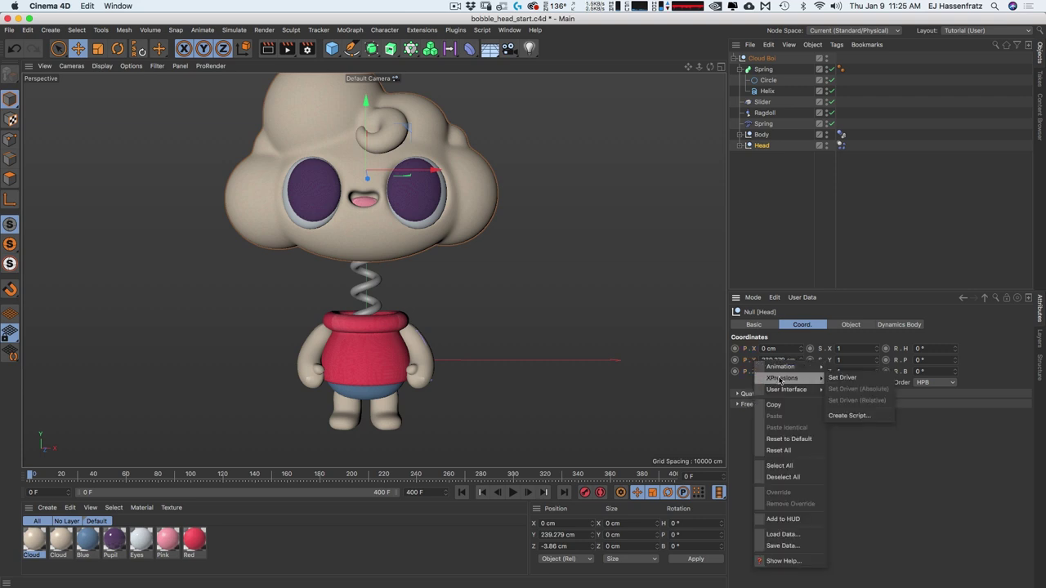
{"action": "left_click", "coordinate": [855, 380]}
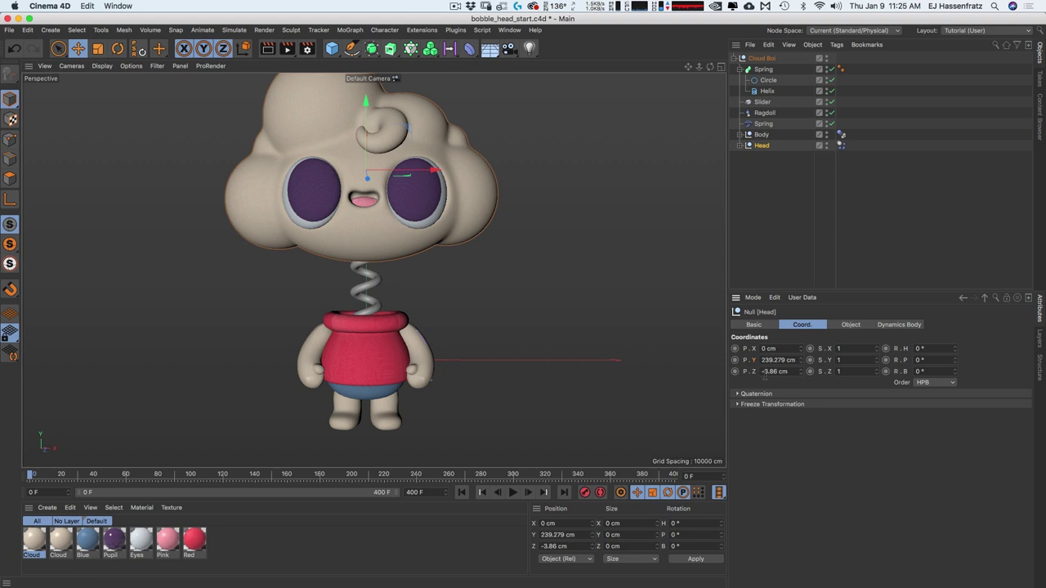
Make the Helix's Height driven by the Head's Y position with Set Driven (Relative)
{"action": "left_click", "coordinate": [767, 91]}
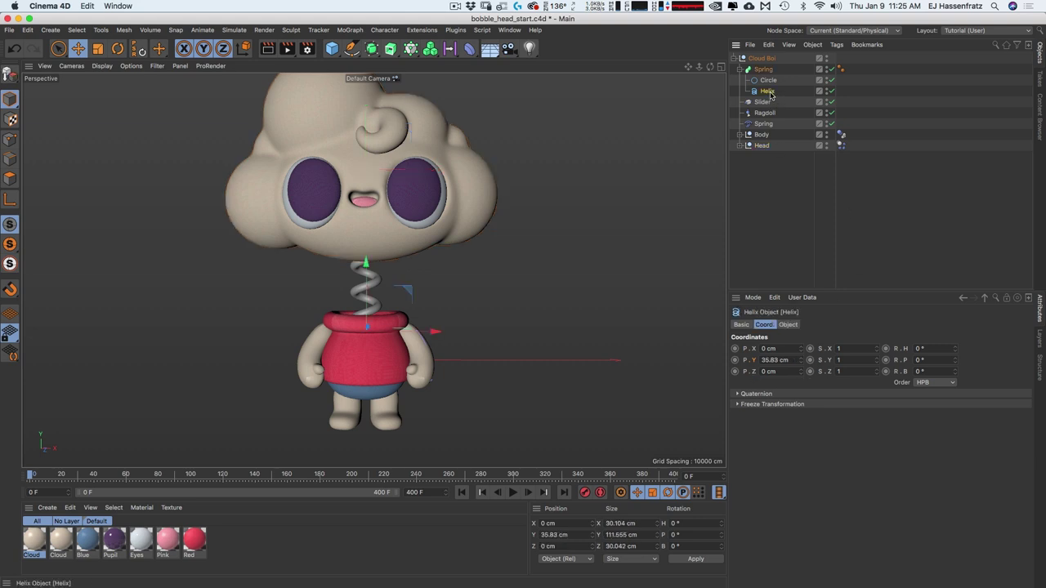
{"action": "left_click", "coordinate": [797, 324]}
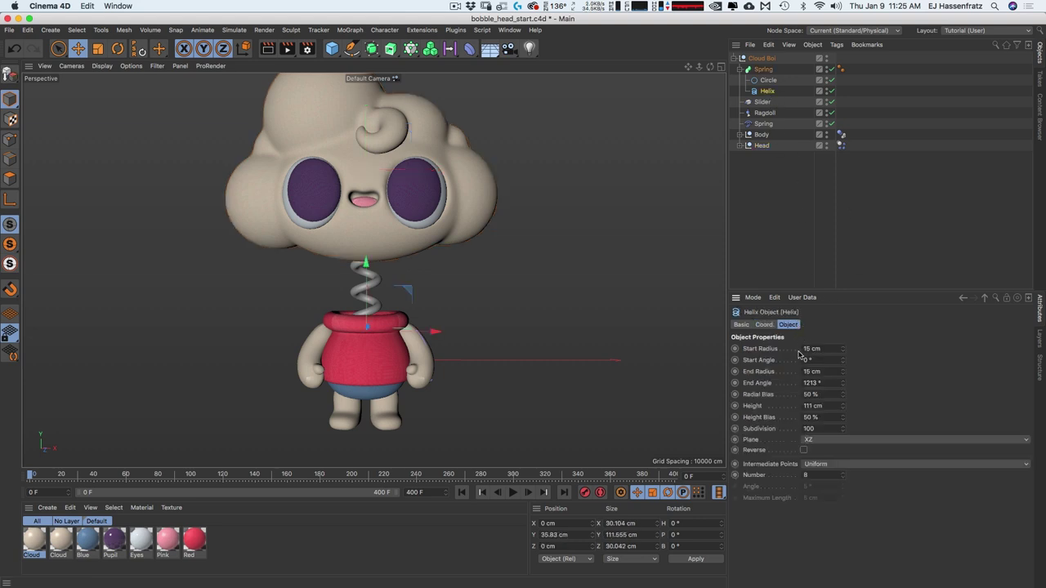
{"action": "right_click", "coordinate": [753, 407]}
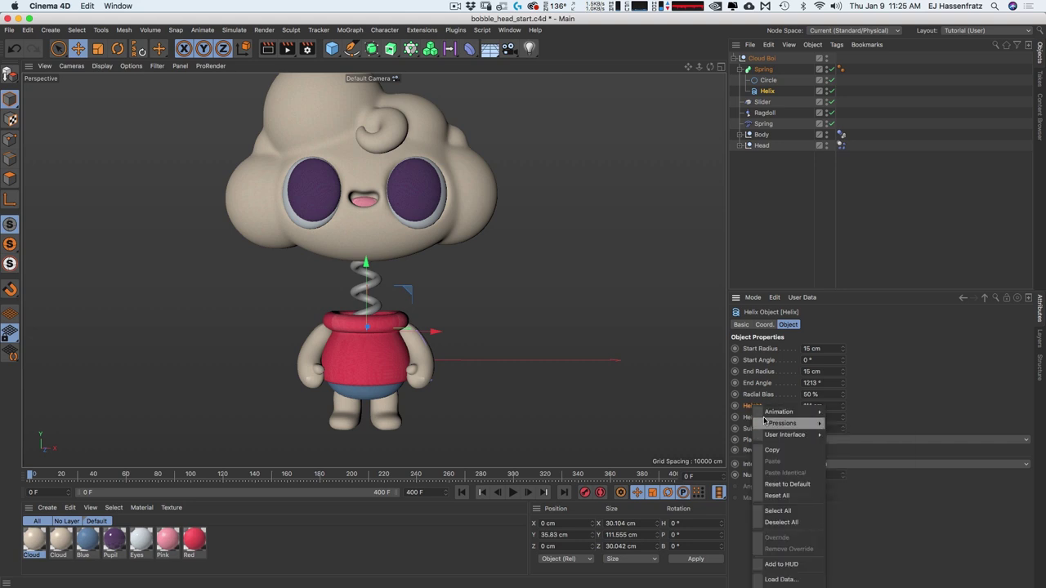
{"action": "mouse_move", "coordinate": [805, 422]}
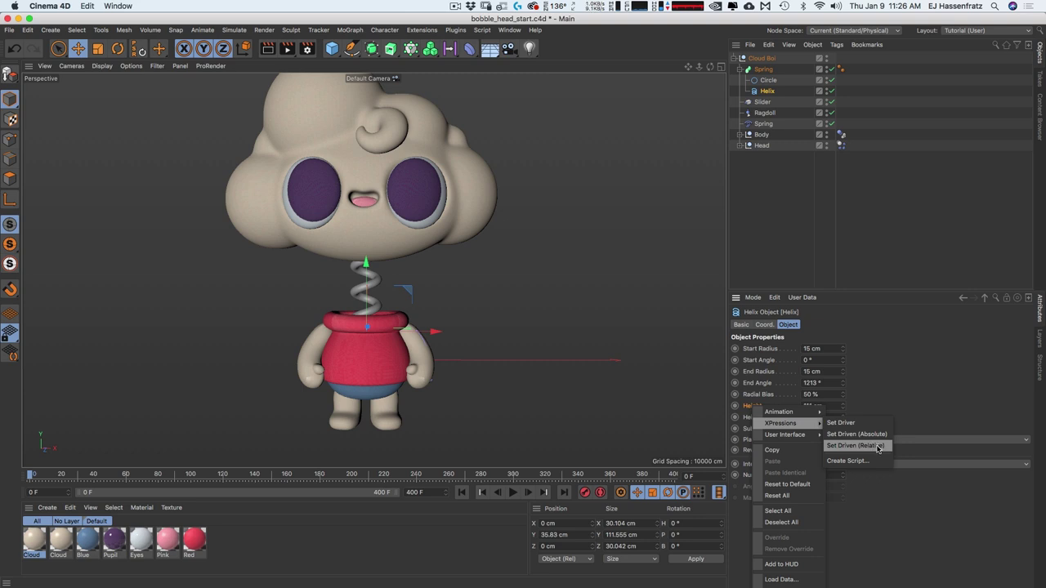
{"action": "left_click", "coordinate": [877, 447]}
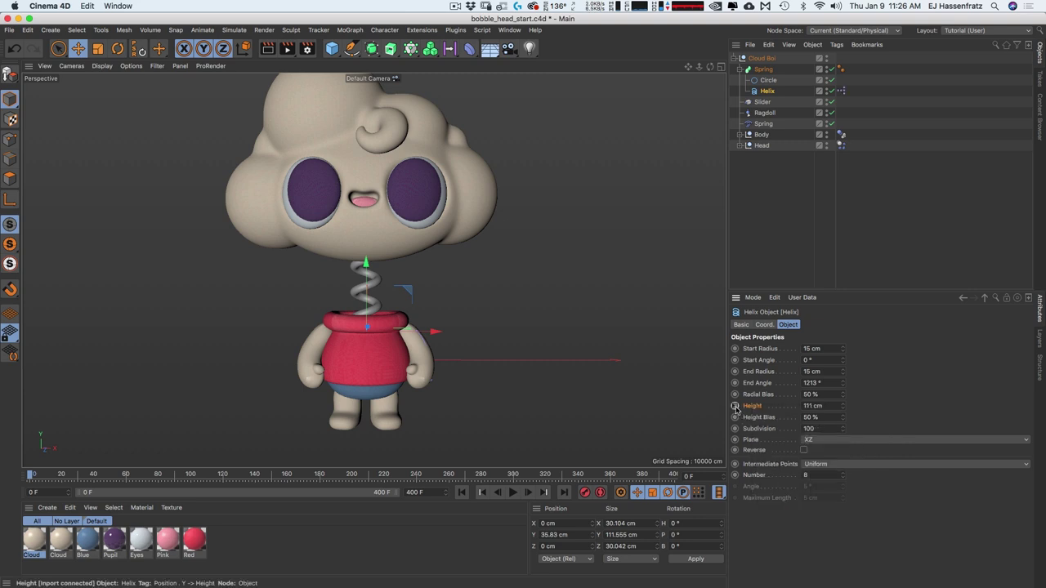
Examine the Head, Range Mapper and Helix nodes of the Helix's XPresso tag, and close the XPresso Editor
{"action": "left_click", "coordinate": [842, 92]}
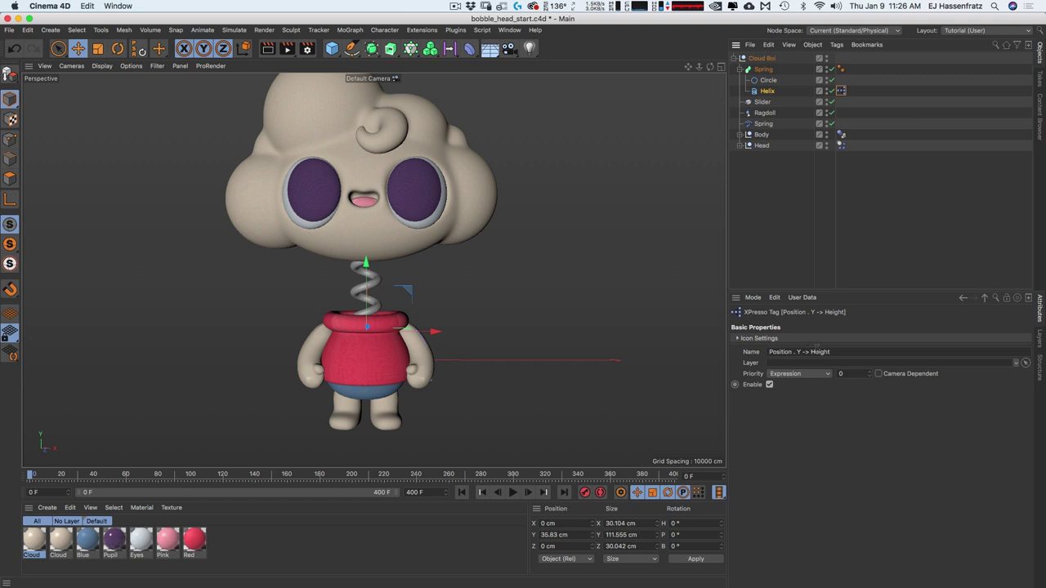
{"action": "double_click", "coordinate": [841, 91]}
{"action": "left_click_drag", "start_coordinate": [853, 110], "coordinate": [789, 98]}
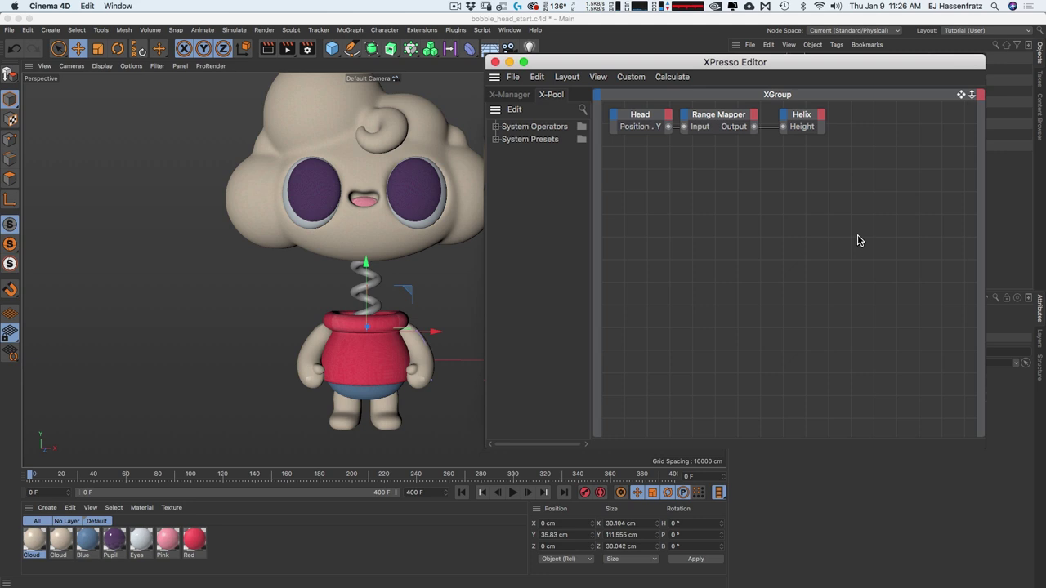
{"action": "left_click", "coordinate": [639, 115]}
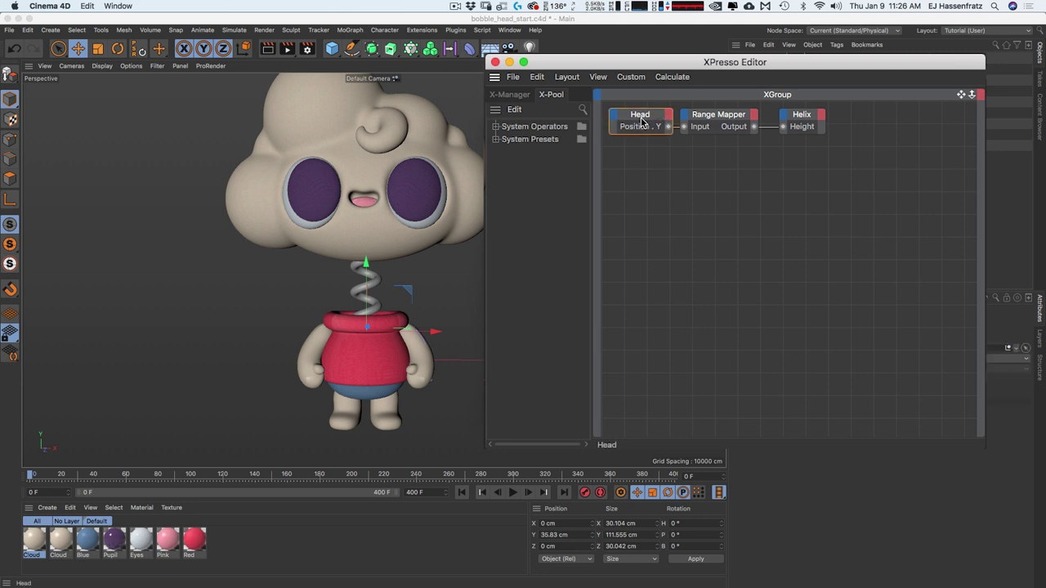
{"action": "left_click", "coordinate": [718, 115]}
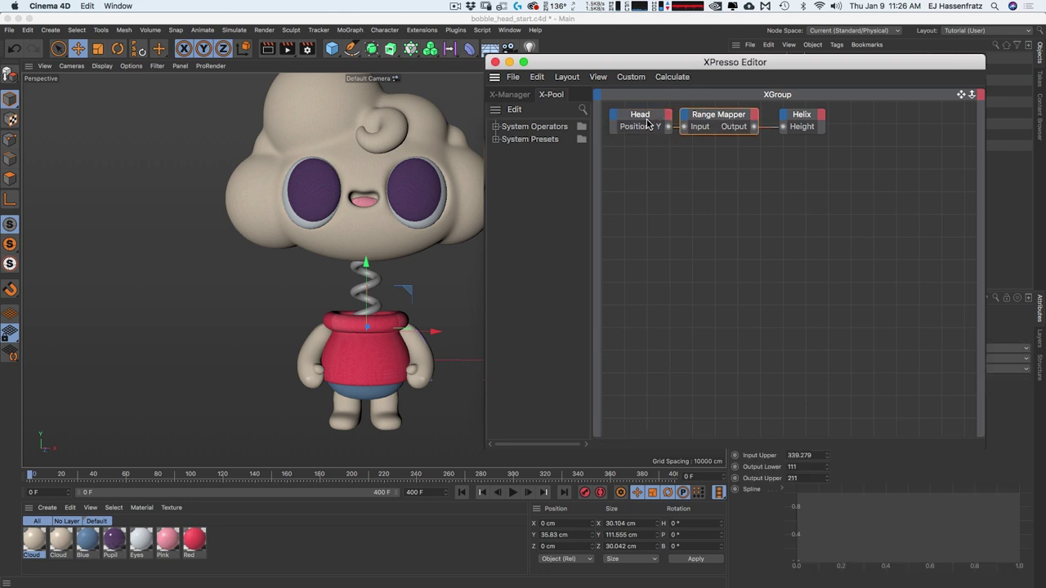
{"action": "left_click", "coordinate": [802, 116]}
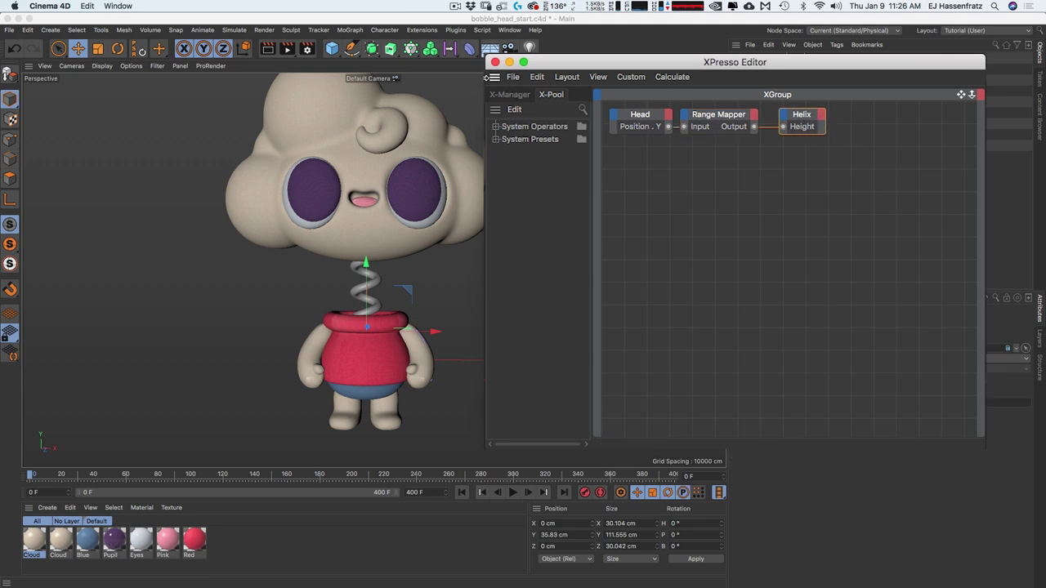
{"action": "key", "text": "super+w"}
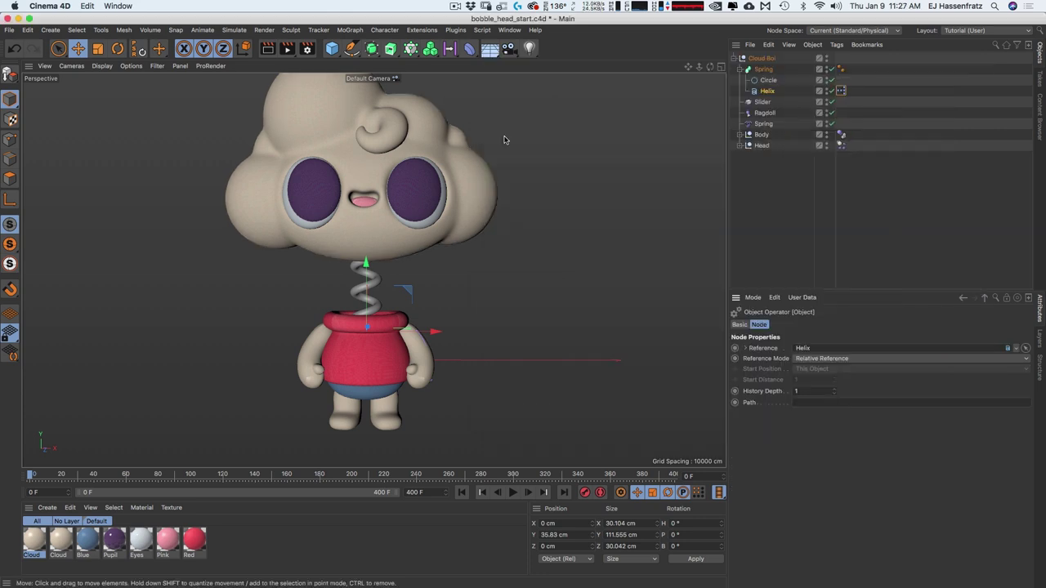
Play the simulation from frame 0 and move the Cloud Boi null to test the head and neck spring motion
{"action": "left_click", "coordinate": [759, 146]}
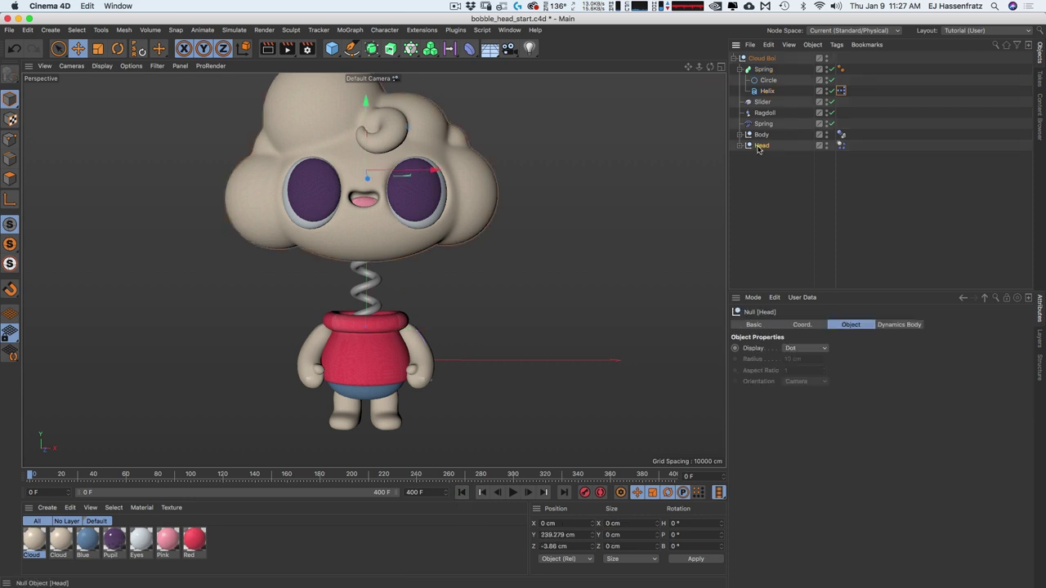
{"action": "left_click", "coordinate": [460, 493]}
{"action": "left_click", "coordinate": [760, 58]}
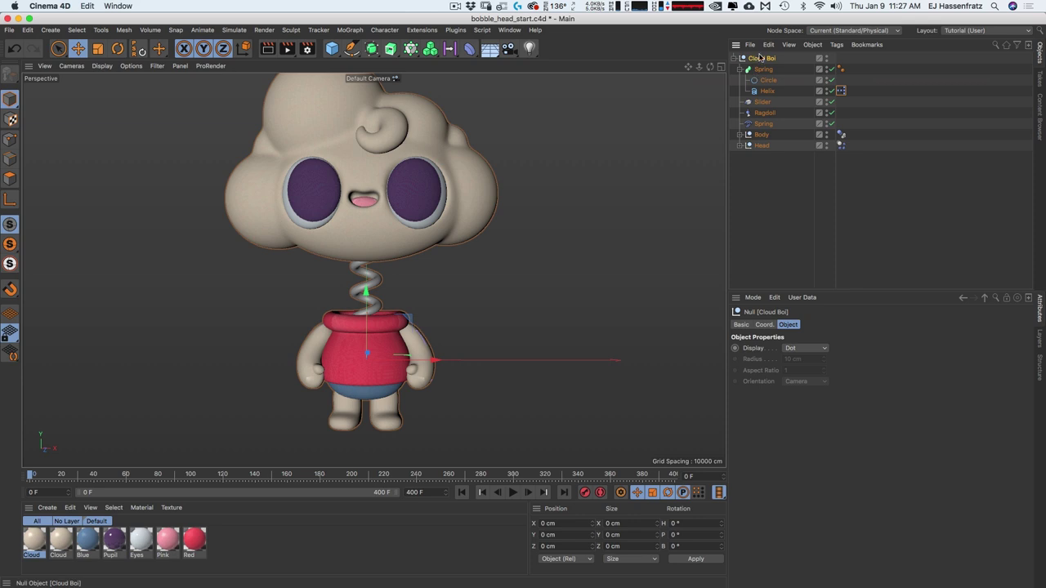
{"action": "left_click", "coordinate": [512, 492]}
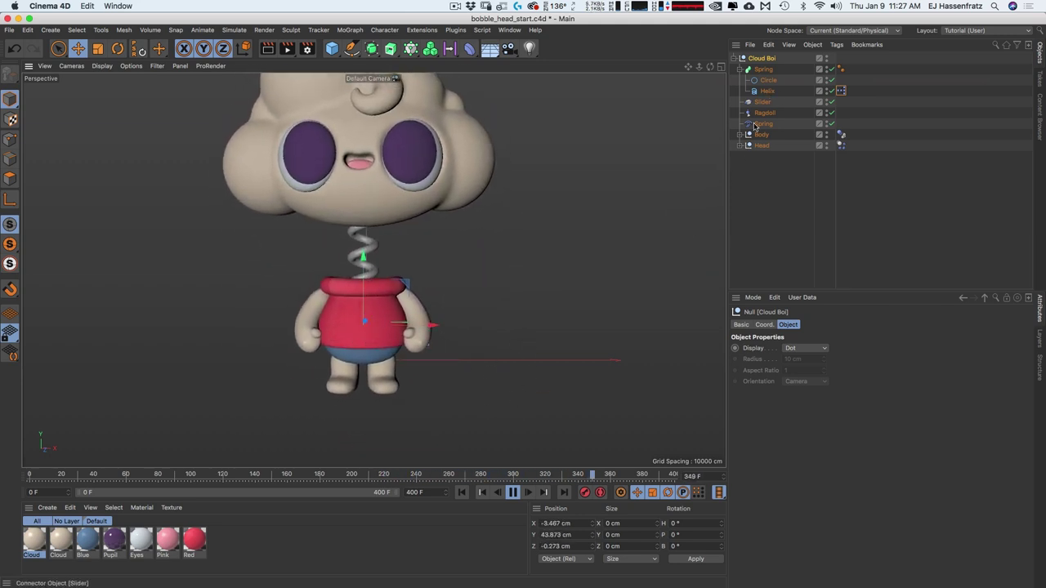
Keep the Helix's properties locked in view, examine its Height while moving Cloud Boi during playback, and return to frame 0
{"action": "left_click", "coordinate": [760, 147]}
{"action": "left_click", "coordinate": [767, 90]}
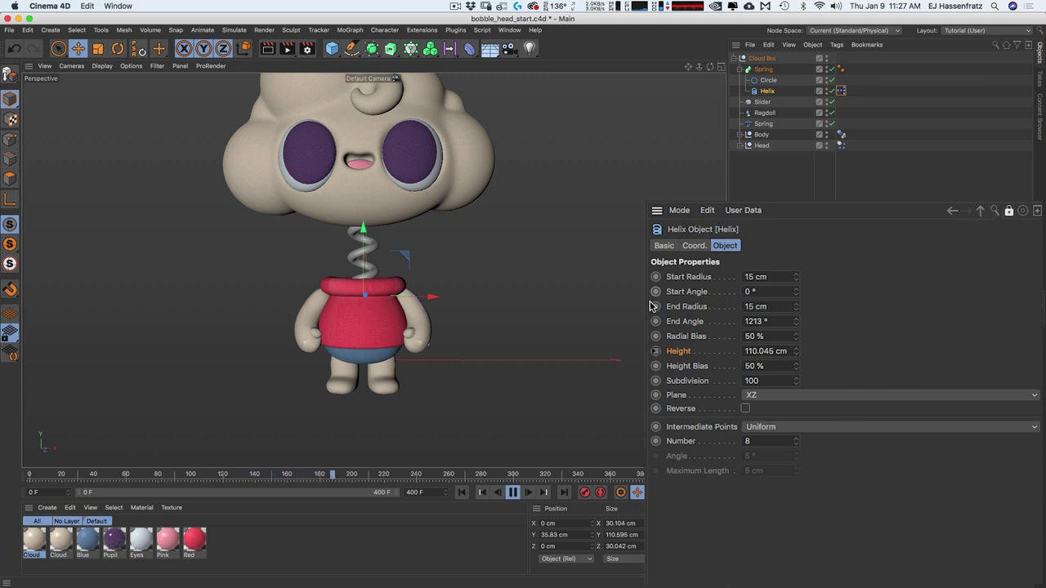
{"action": "left_click_drag", "start_coordinate": [563, 306], "coordinate": [493, 375]}
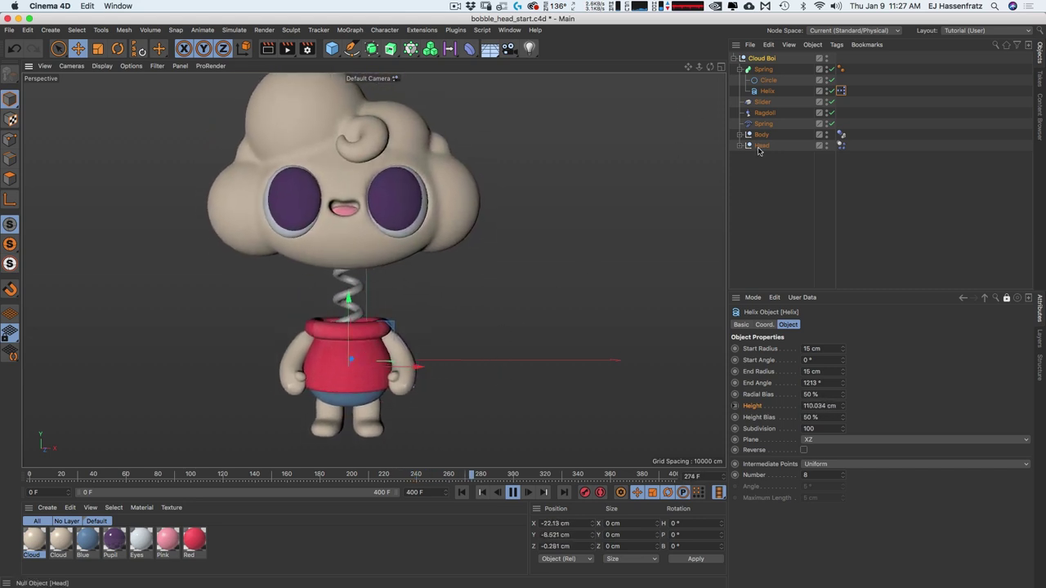
{"action": "left_click_drag", "start_coordinate": [556, 294], "coordinate": [493, 288]}
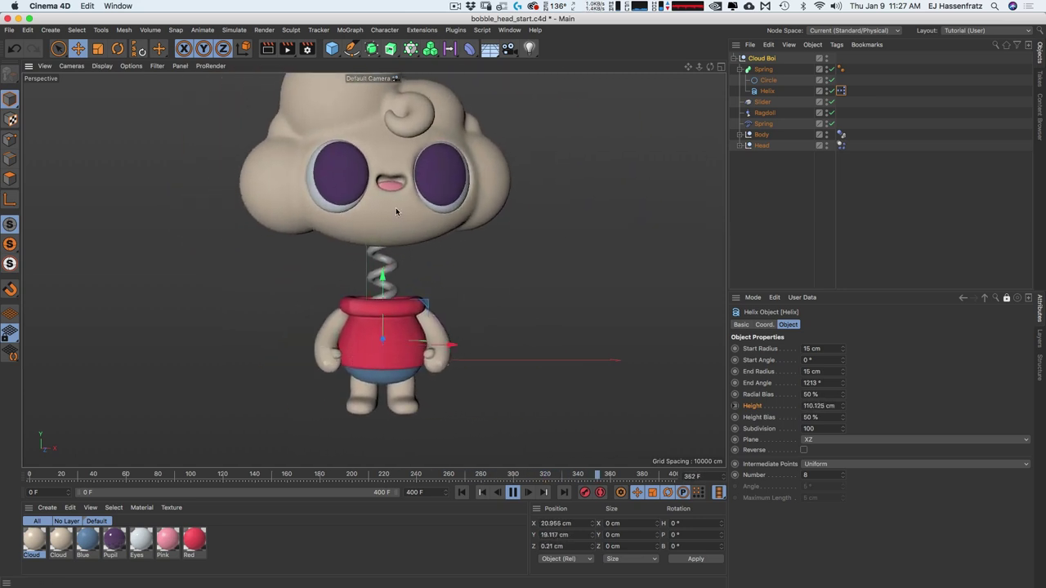
{"action": "left_click", "coordinate": [462, 492]}
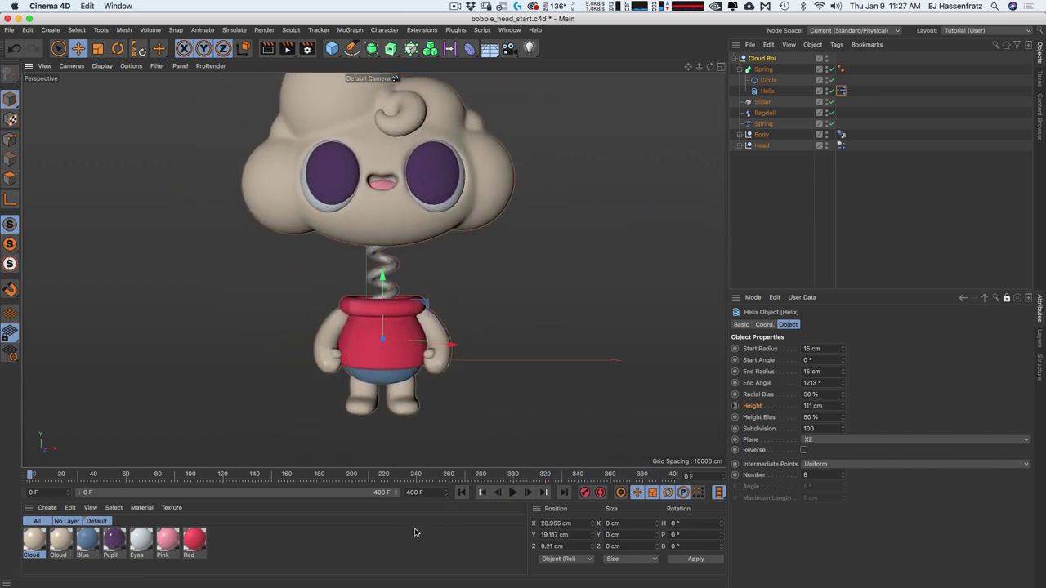
Add a Constraint rigging tag to the Helix spline
{"action": "left_click", "coordinate": [768, 92]}
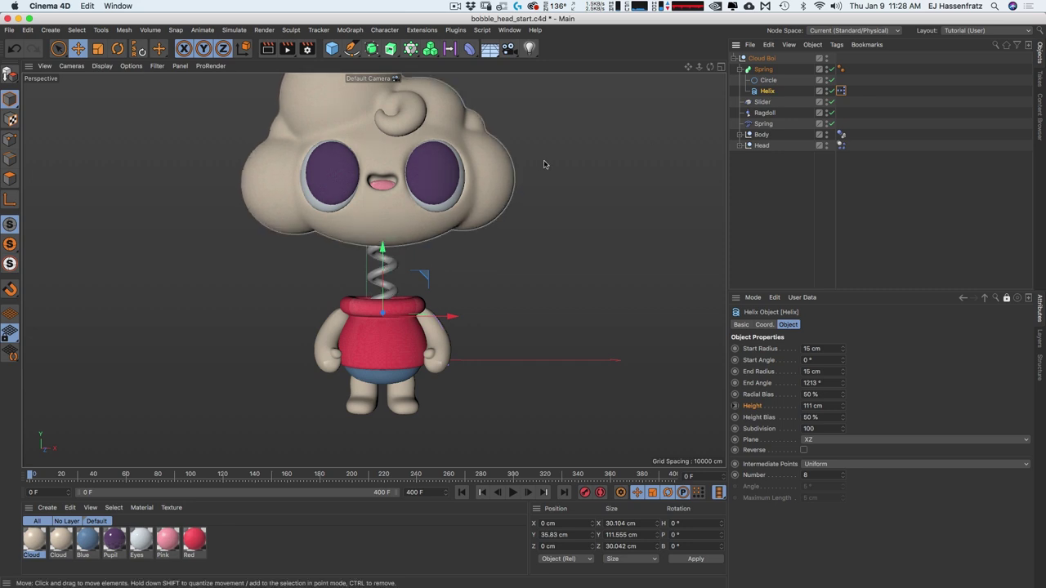
{"action": "right_click", "coordinate": [765, 92]}
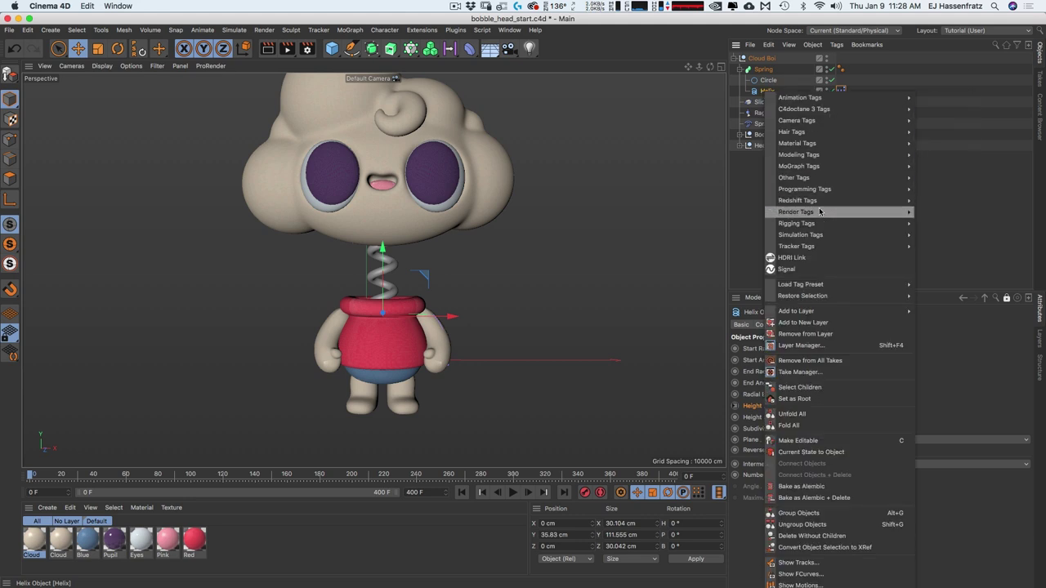
{"action": "mouse_move", "coordinate": [817, 224]}
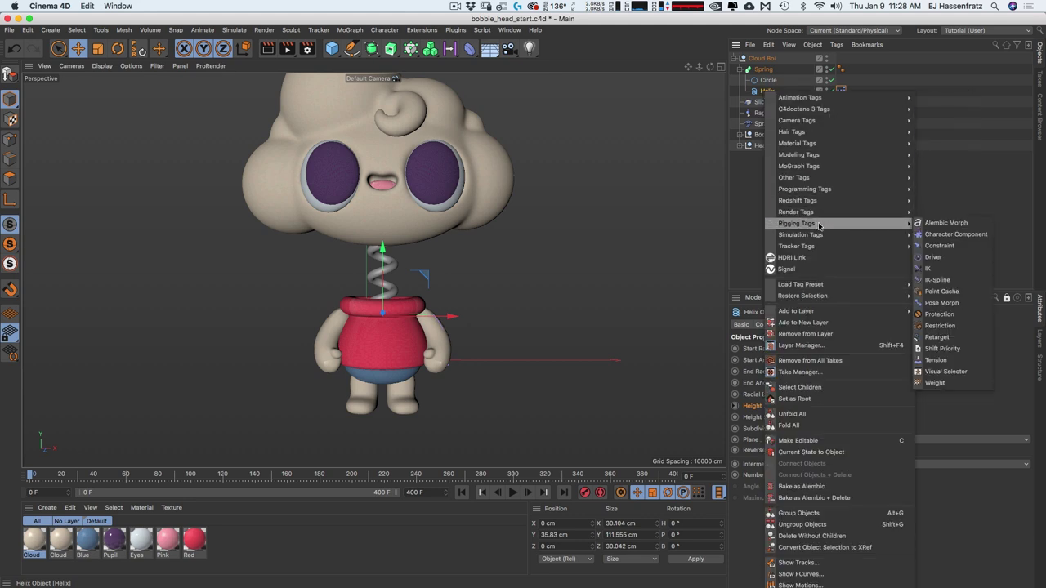
{"action": "left_click", "coordinate": [962, 246]}
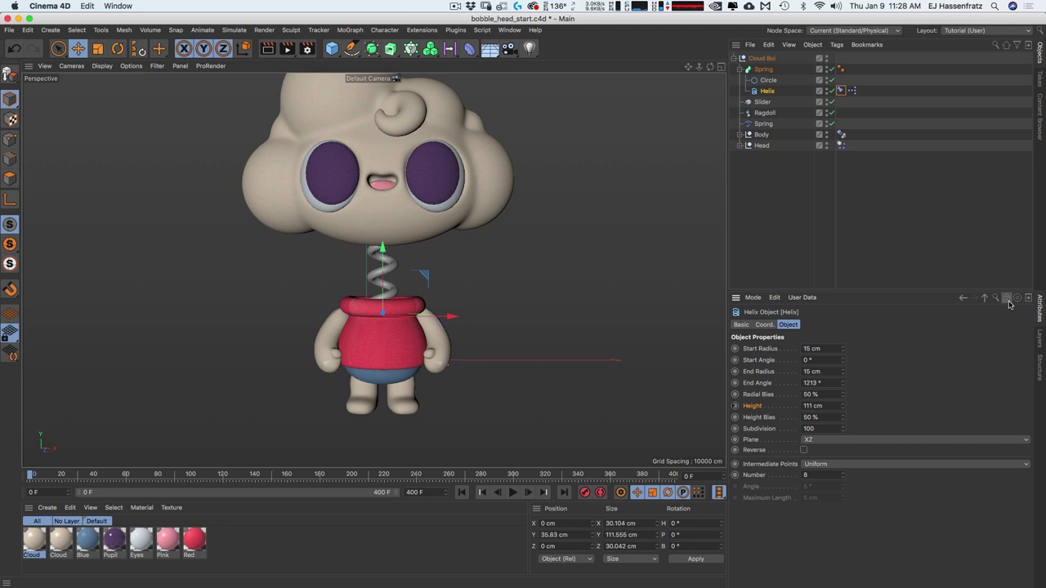
Enable the Aim constraint on the Helix's Constraint tag, aiming its Y+ axis at the Head null
{"action": "left_click", "coordinate": [841, 91]}
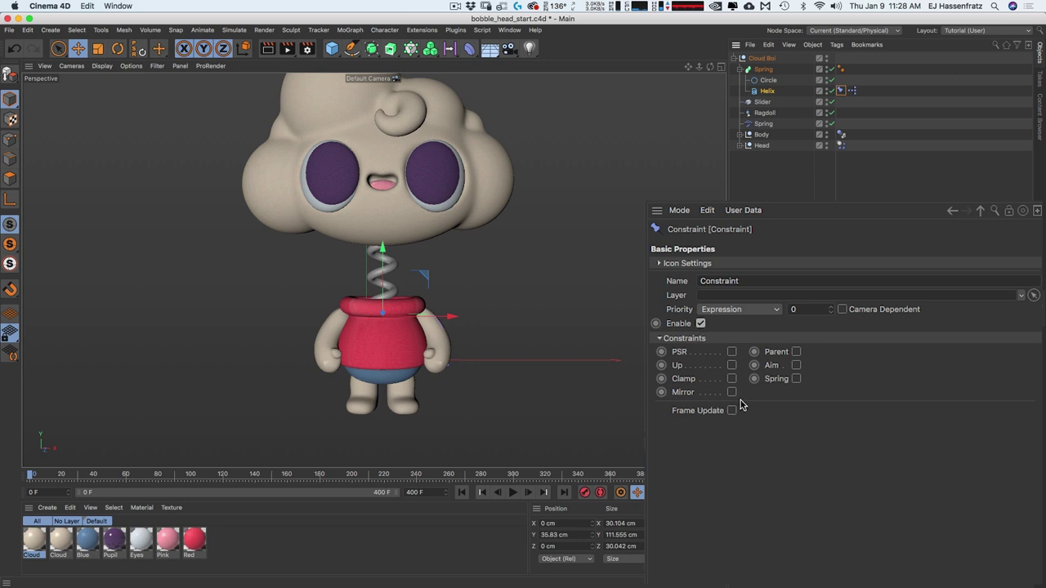
{"action": "left_click", "coordinate": [796, 365]}
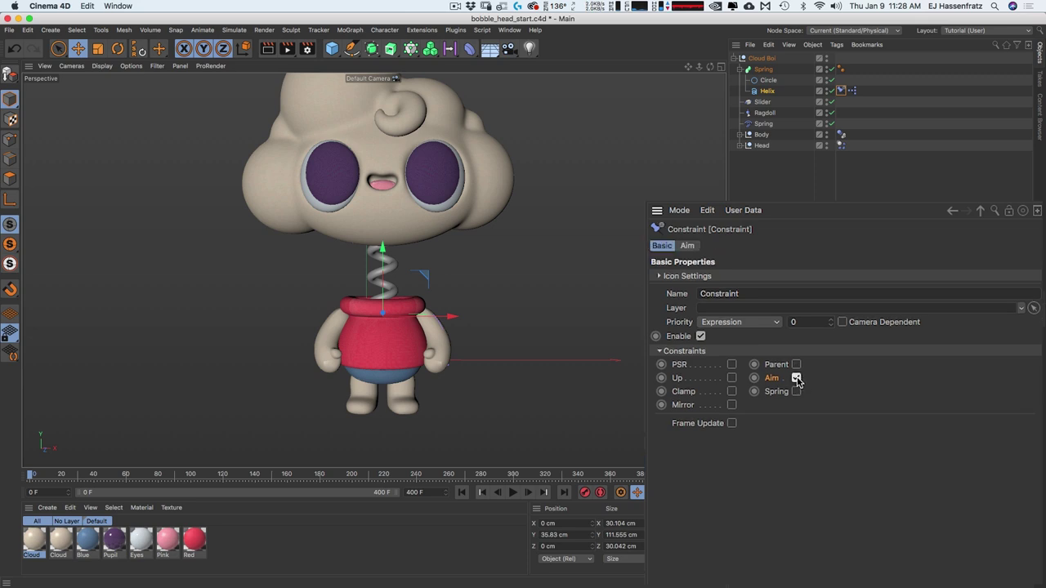
{"action": "left_click", "coordinate": [688, 249]}
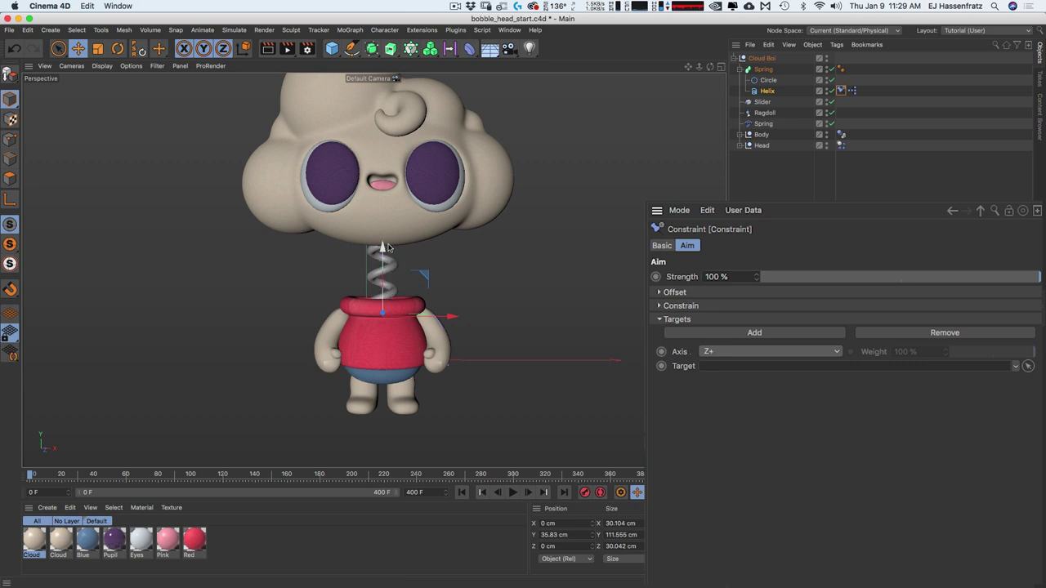
{"action": "left_click", "coordinate": [730, 353]}
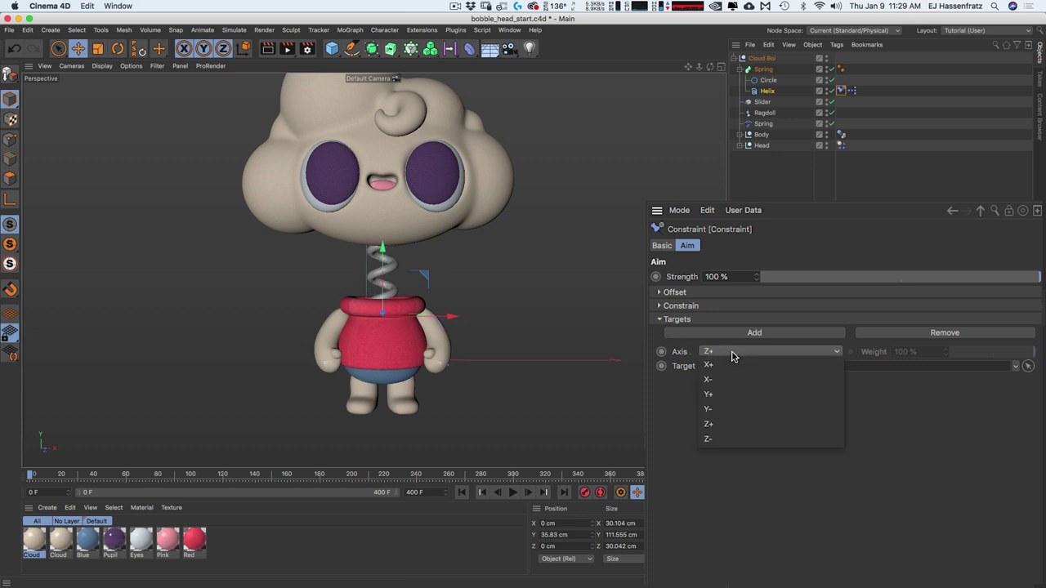
{"action": "left_click", "coordinate": [740, 398]}
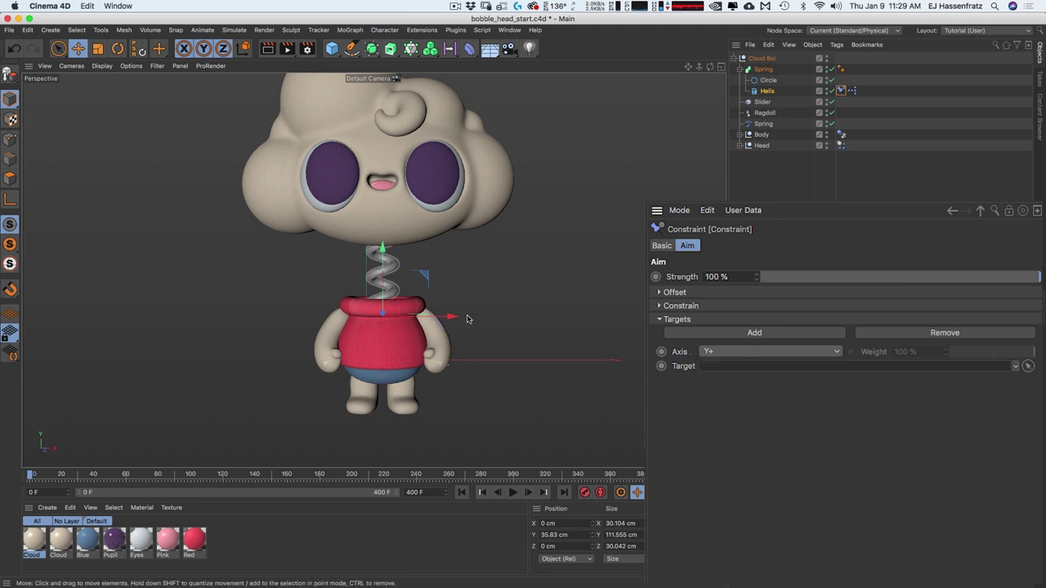
{"action": "left_click_drag", "start_coordinate": [758, 146], "coordinate": [737, 368]}
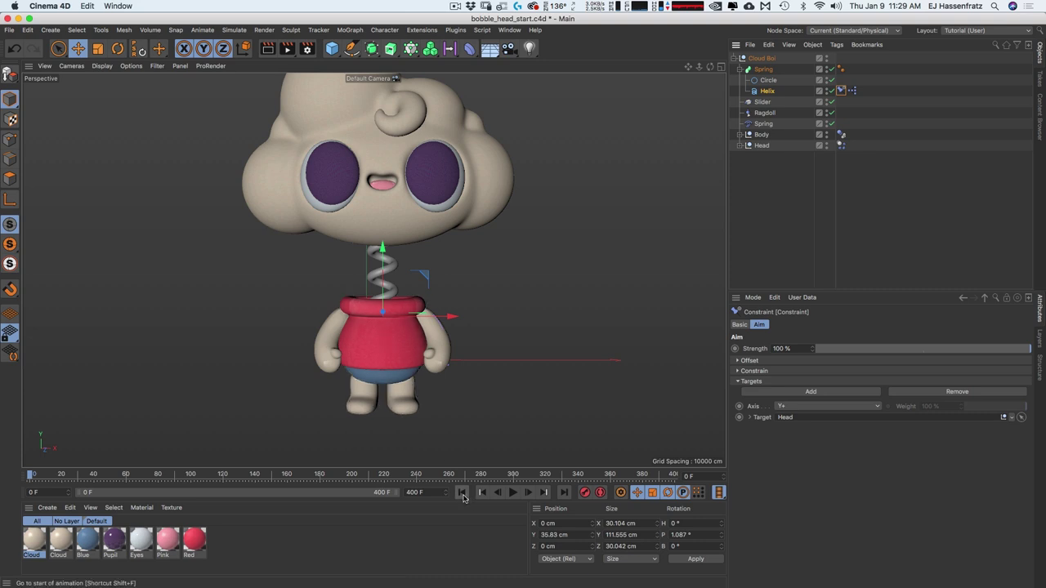
Play the simulation and move Cloud Boi around to test the Helix's Aim constraint, and return to frame 0
{"action": "left_click", "coordinate": [512, 492]}
{"action": "left_click", "coordinate": [371, 343]}
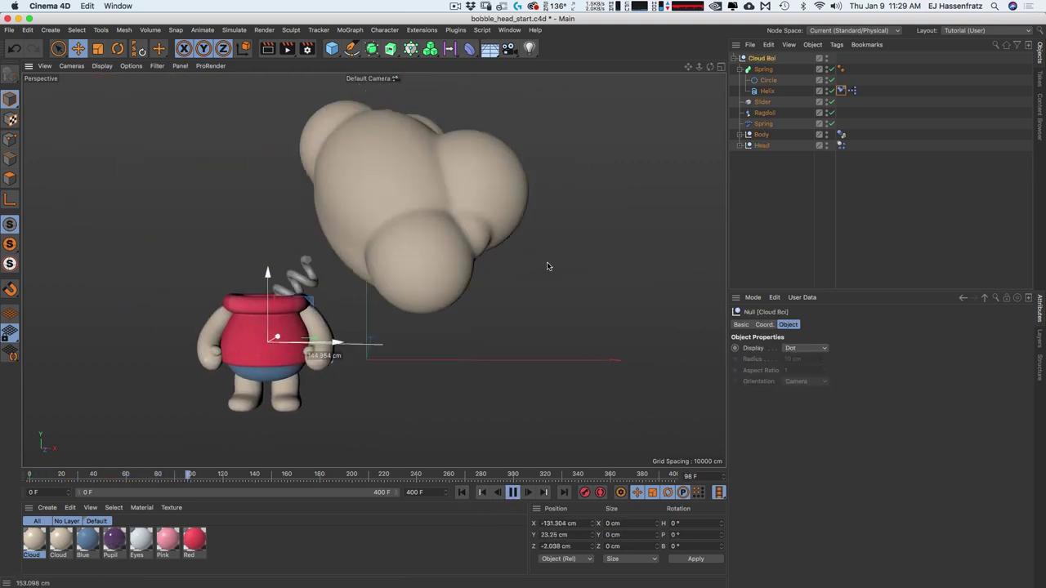
{"action": "left_click", "coordinate": [462, 490]}
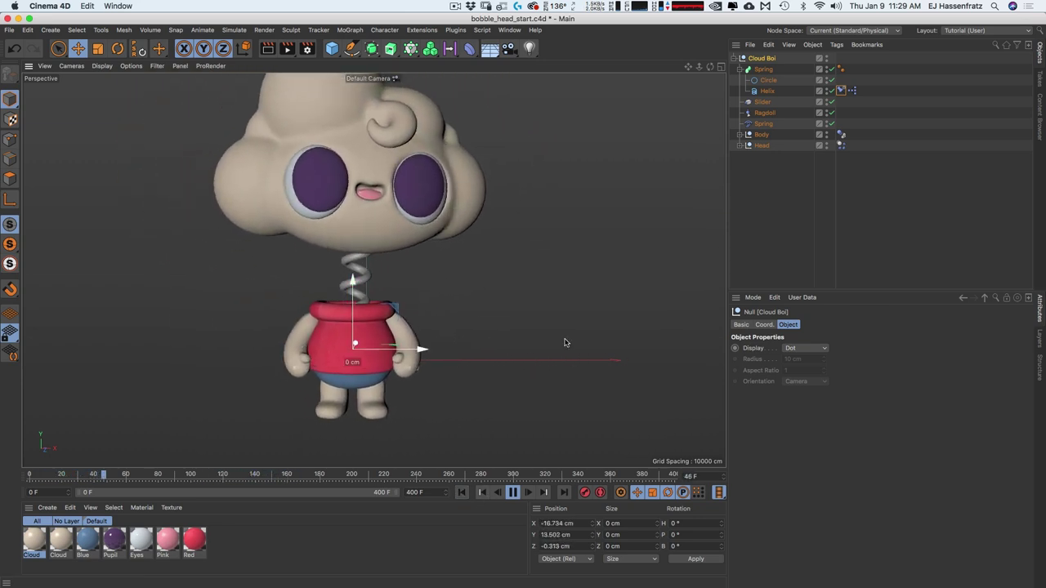
{"action": "left_click", "coordinate": [767, 91]}
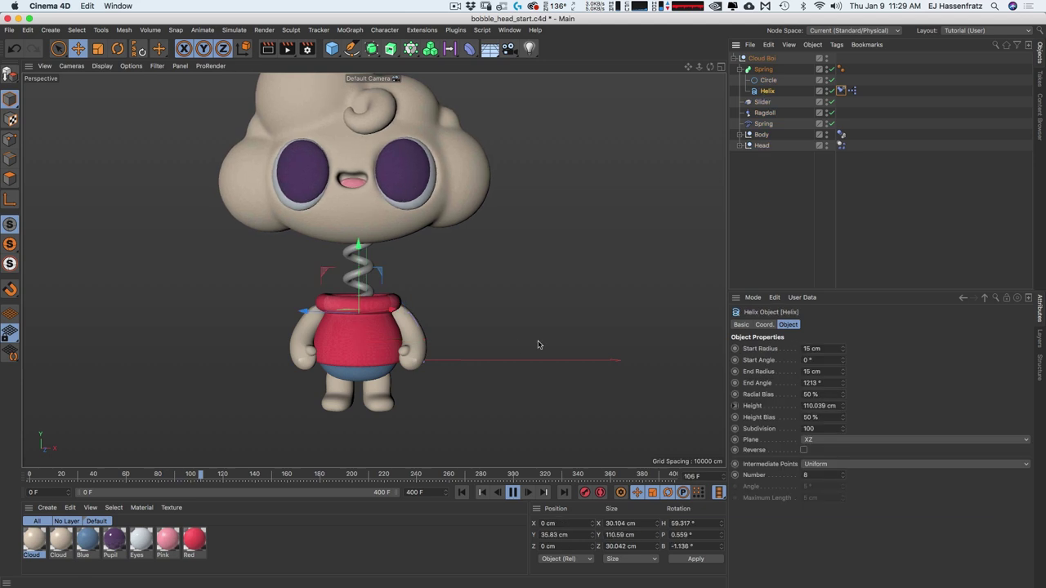
{"action": "left_click", "coordinate": [397, 224]}
{"action": "mouse_move", "coordinate": [470, 349]}
{"action": "left_mouse_down"}
{"action": "mouse_move", "coordinate": [548, 256]}
{"action": "mouse_move", "coordinate": [591, 289]}
{"action": "mouse_move", "coordinate": [518, 285]}
{"action": "mouse_move", "coordinate": [623, 270]}
{"action": "mouse_move", "coordinate": [570, 271]}
{"action": "mouse_move", "coordinate": [569, 348]}
{"action": "mouse_move", "coordinate": [556, 305]}
{"action": "mouse_move", "coordinate": [548, 367]}
{"action": "mouse_move", "coordinate": [548, 352]}
{"action": "mouse_move", "coordinate": [456, 319]}
{"action": "mouse_move", "coordinate": [455, 334]}
{"action": "mouse_move", "coordinate": [488, 336]}
{"action": "mouse_move", "coordinate": [501, 350]}
{"action": "mouse_move", "coordinate": [495, 305]}
{"action": "mouse_move", "coordinate": [474, 332]}
{"action": "mouse_move", "coordinate": [523, 338]}
{"action": "mouse_move", "coordinate": [517, 329]}
{"action": "mouse_move", "coordinate": [472, 356]}
{"action": "left_mouse_up"}
{"action": "key", "text": "F8"}
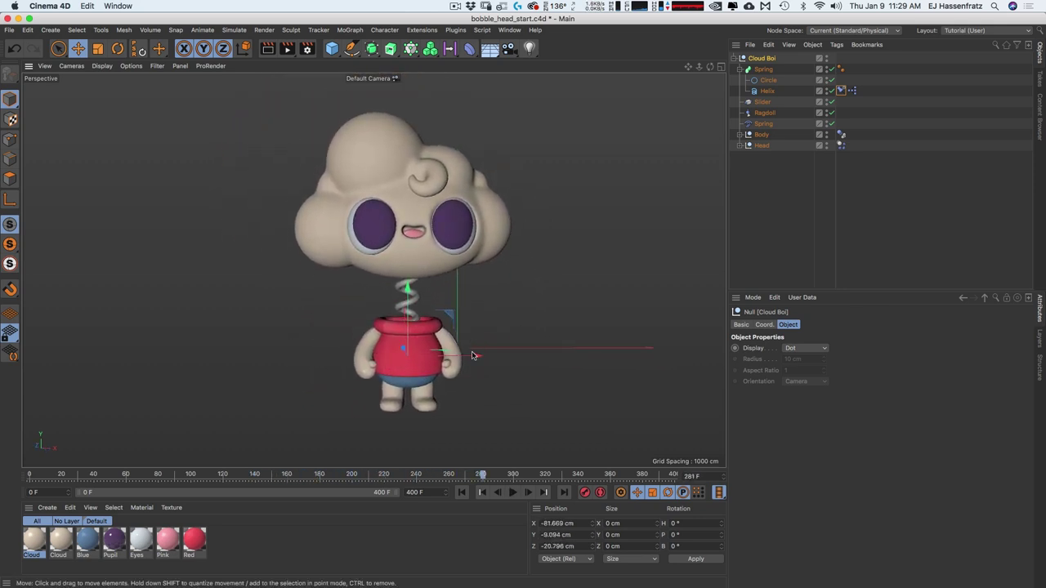
{"action": "key", "text": "shift+f"}
{"action": "scroll", "coordinate": [472, 356], "scroll_direction": "up", "scroll_amount": 3}
{"action": "left_click_drag", "start_coordinate": [407, 349], "coordinate": [552, 266], "text": "alt"}
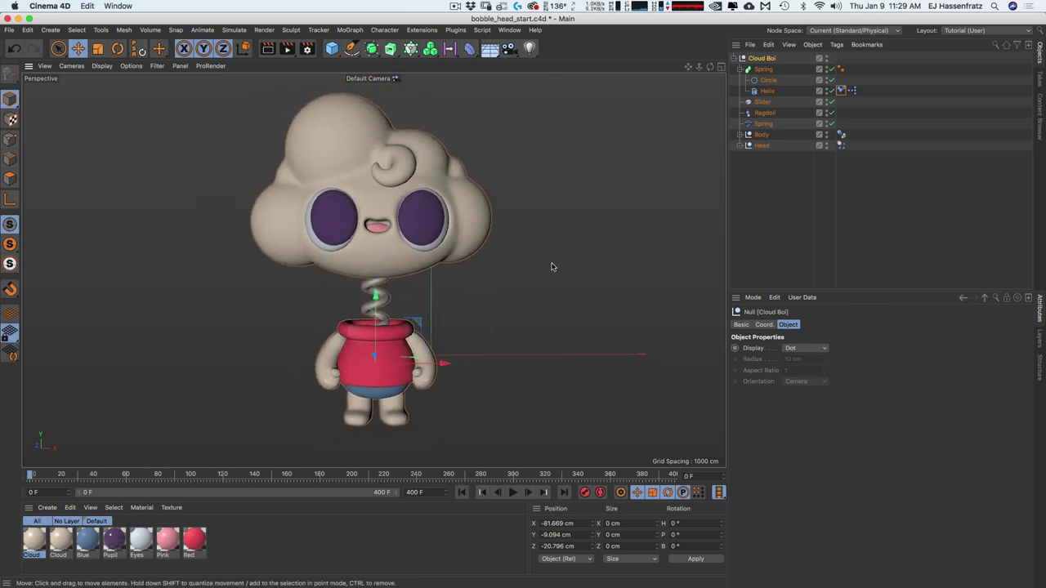
Examine the Helix's Constraint and XPresso tags alongside the object order in the Cloud Boi hierarchy
{"action": "left_click", "coordinate": [851, 90]}
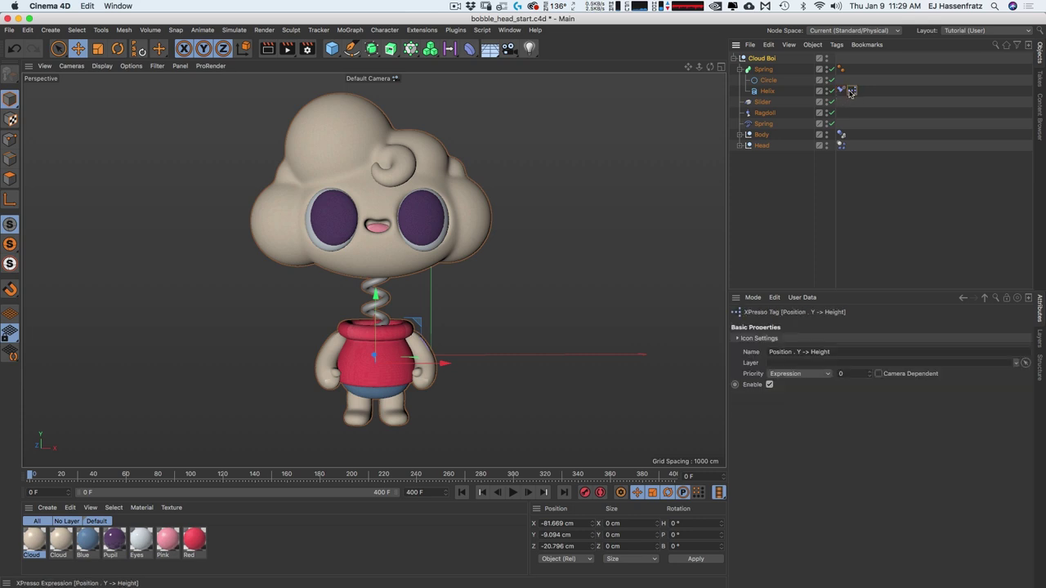
{"action": "left_click", "coordinate": [840, 91]}
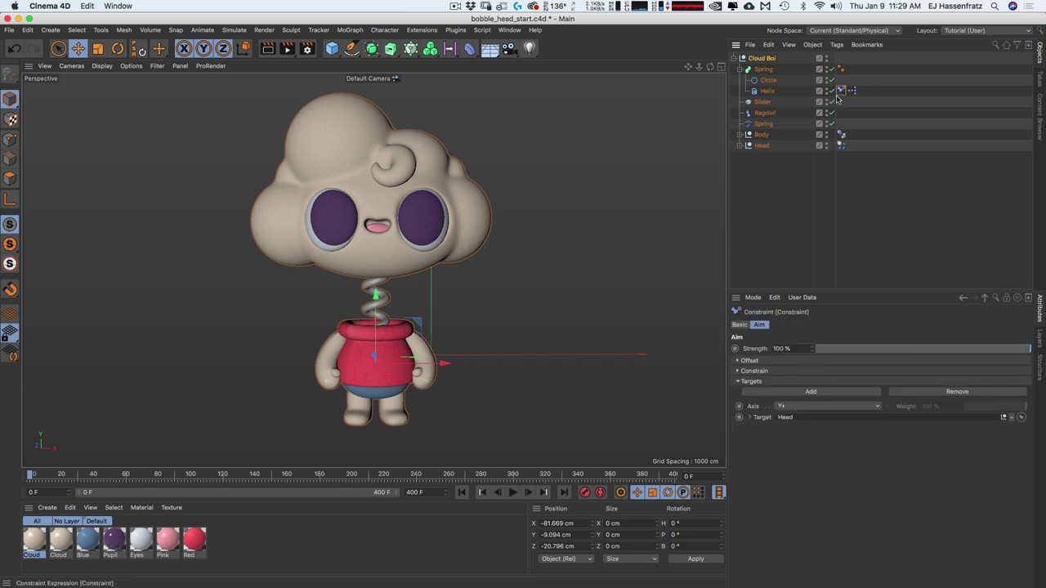
{"action": "left_click", "coordinate": [766, 59]}
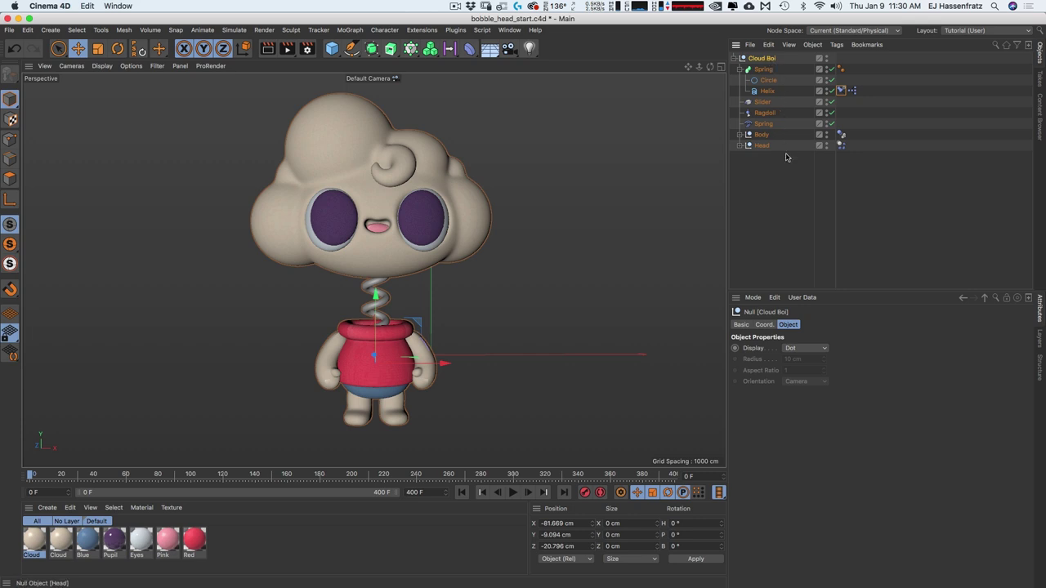
{"action": "left_click", "coordinate": [763, 70]}
{"action": "left_click", "coordinate": [770, 90]}
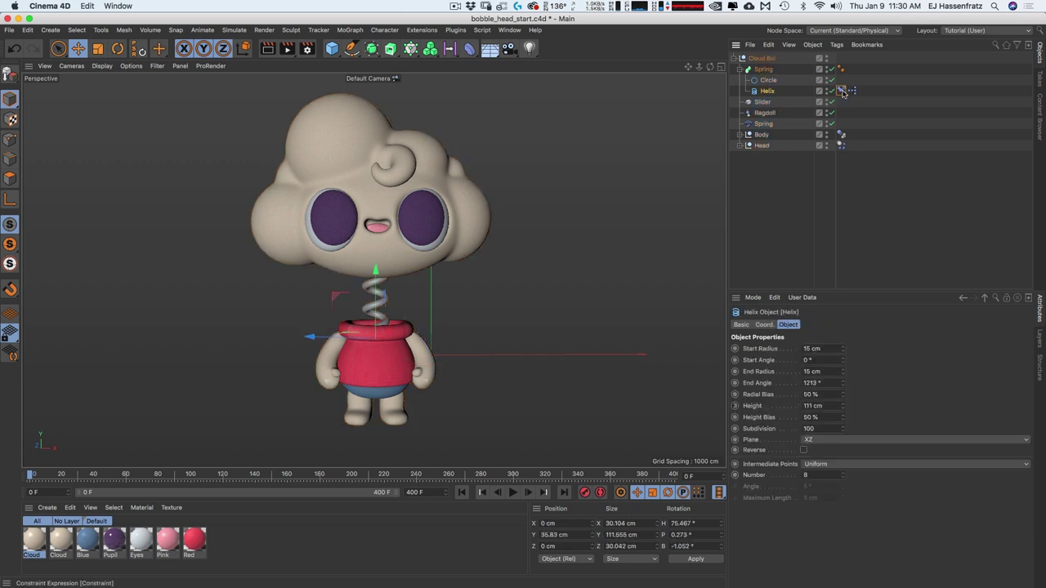
{"action": "left_click", "coordinate": [841, 92]}
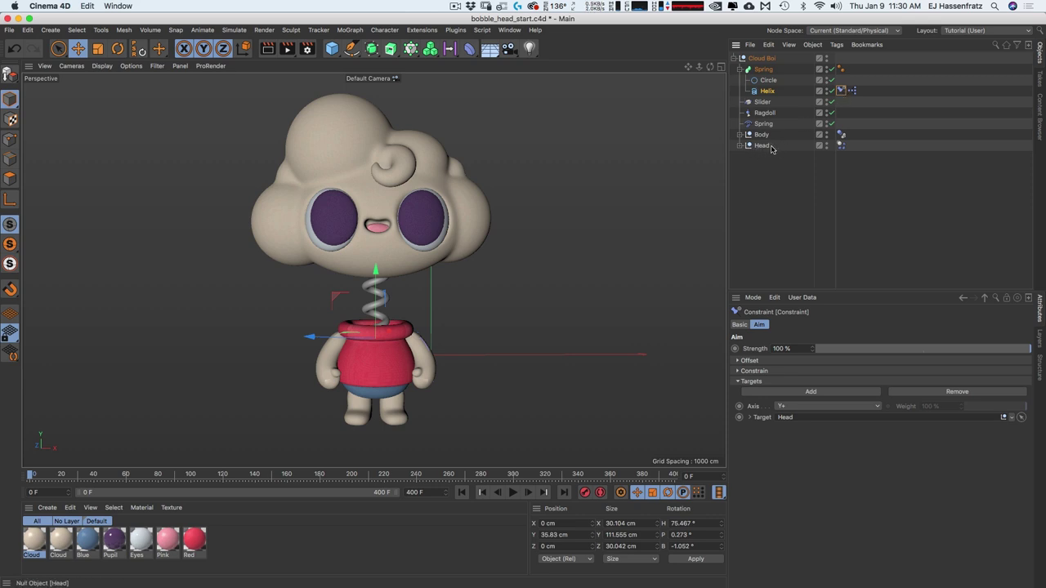
{"action": "left_click", "coordinate": [851, 93]}
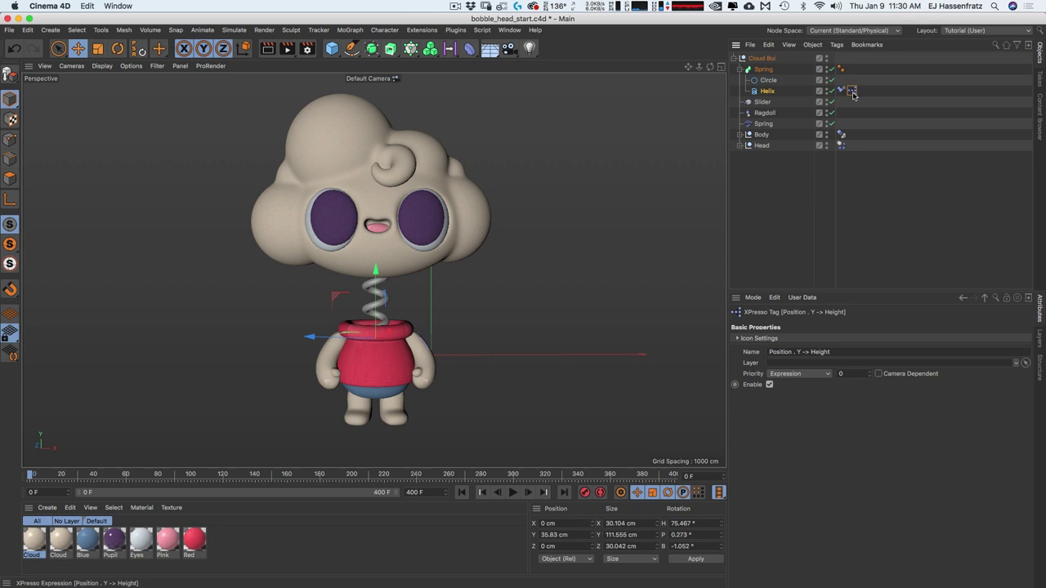
Move the Spring sweep object below the Head null in the Cloud Boi hierarchy and expand it to check the Helix's tags
{"action": "left_click", "coordinate": [739, 70]}
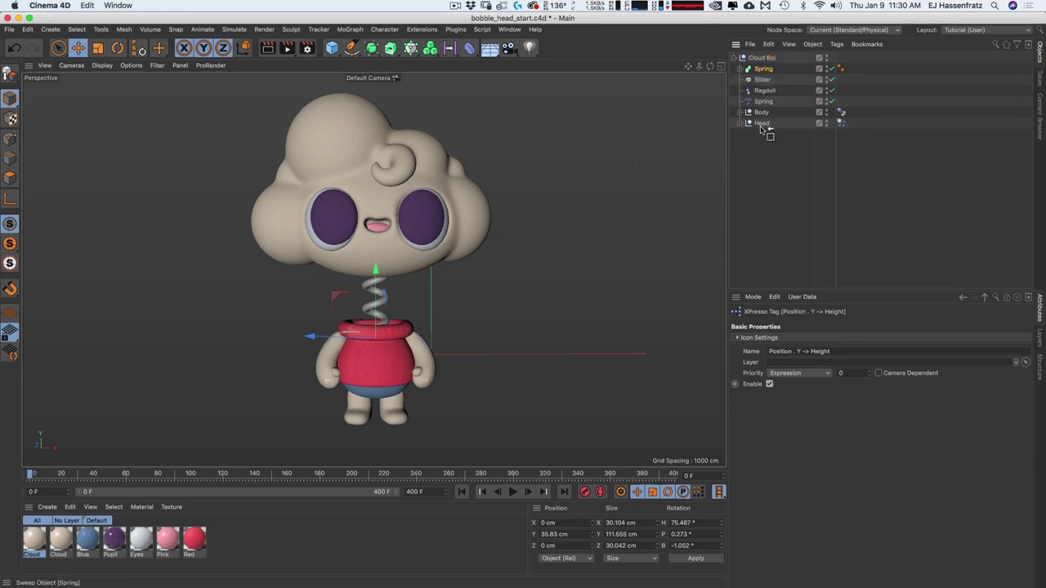
{"action": "left_click_drag", "start_coordinate": [761, 129], "coordinate": [754, 130]}
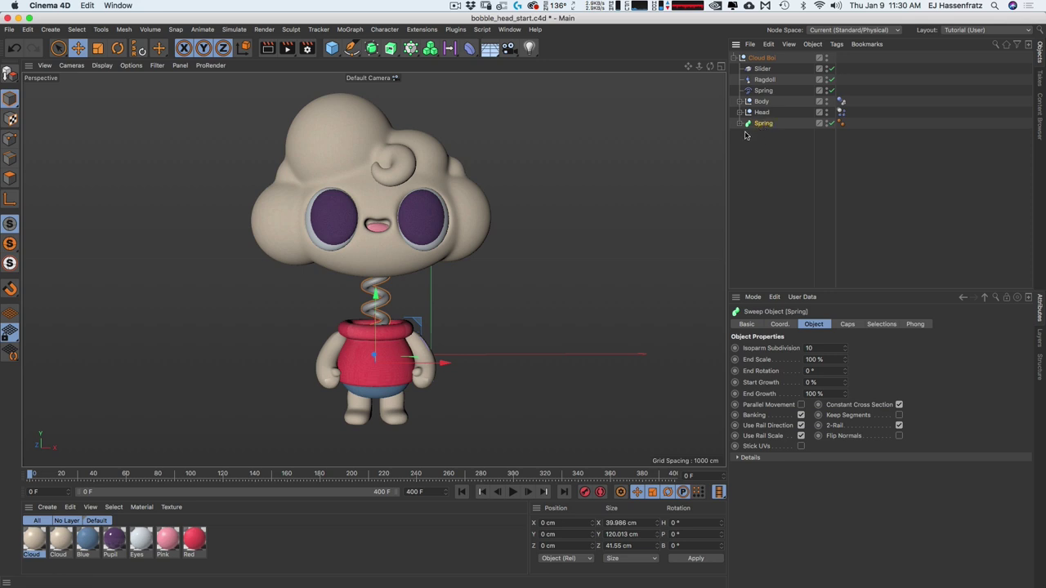
{"action": "left_click", "coordinate": [743, 124]}
{"action": "left_click", "coordinate": [761, 113]}
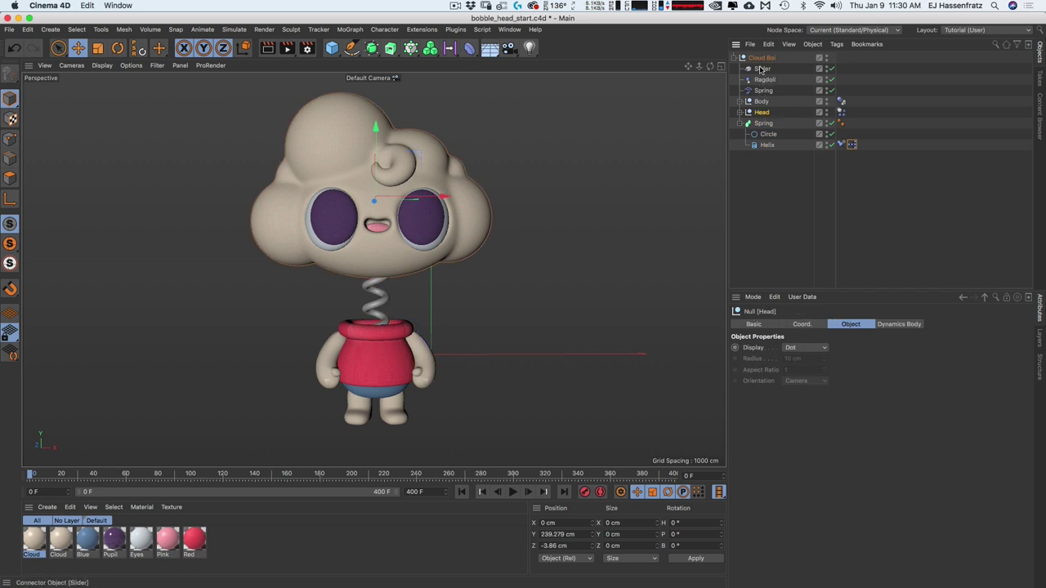
{"action": "left_click", "coordinate": [843, 147]}
{"action": "left_click", "coordinate": [852, 146]}
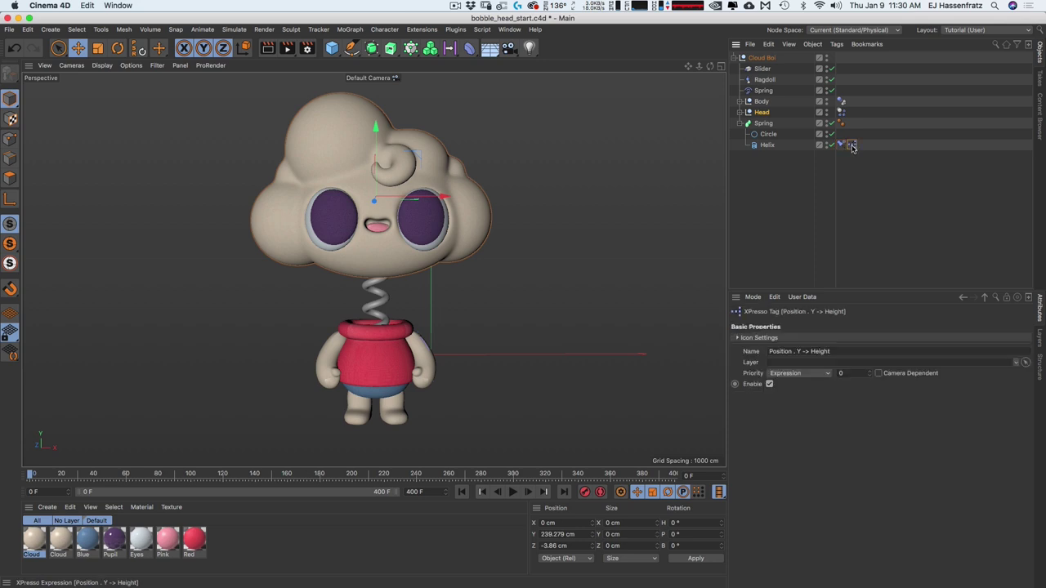
Play the simulation with the reordered hierarchy while moving Cloud Boi around, and return to frame 0
{"action": "left_click", "coordinate": [512, 491]}
{"action": "left_click", "coordinate": [547, 272]}
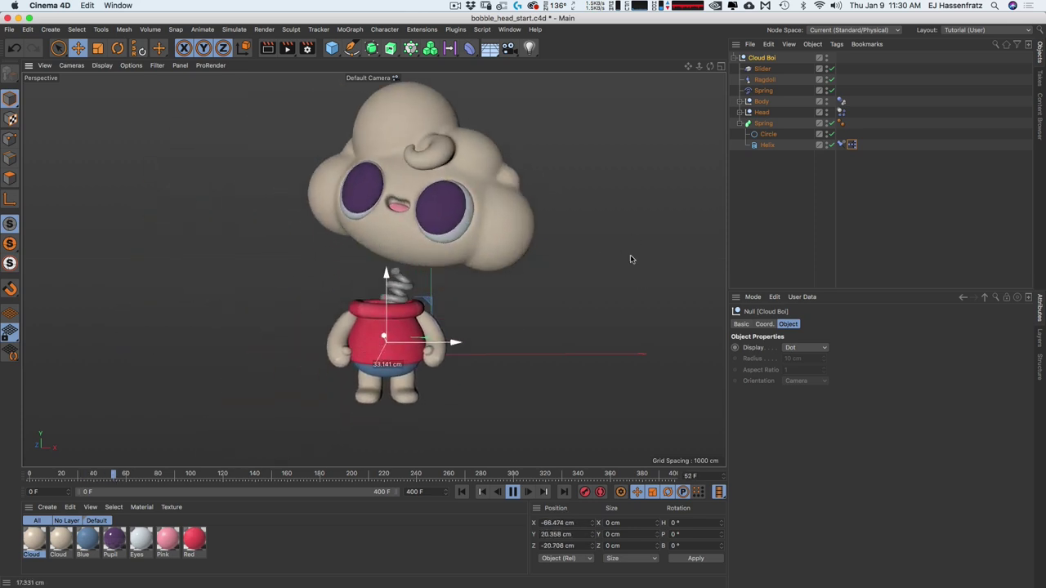
{"action": "left_click_drag", "start_coordinate": [441, 326], "coordinate": [562, 290]}
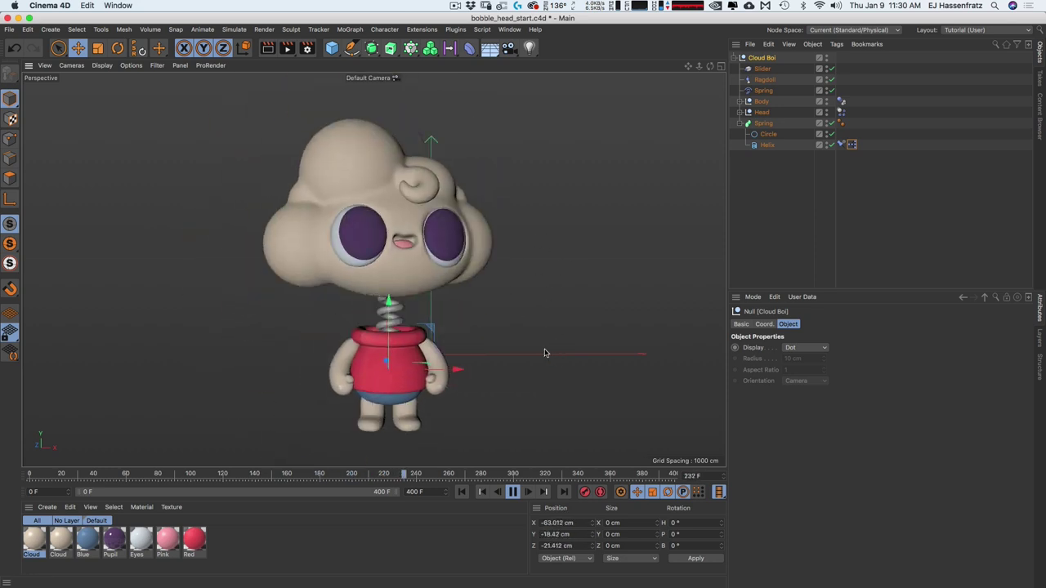
{"action": "left_click", "coordinate": [481, 489]}
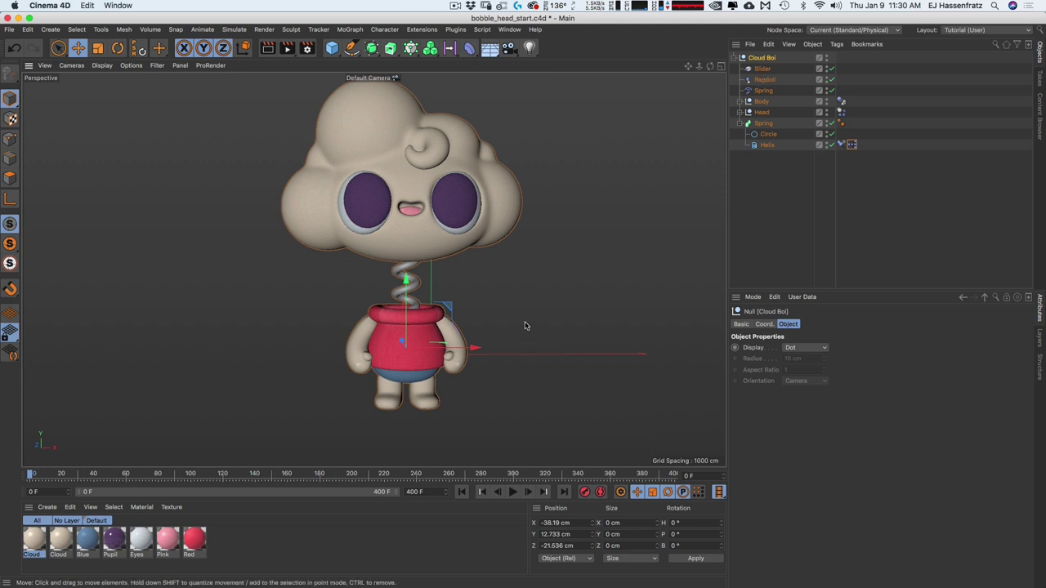
Replay and rewind the simulation, and turn off Ignore Collisions for both the Slider and Ragdoll connectors
{"action": "left_click", "coordinate": [513, 491]}
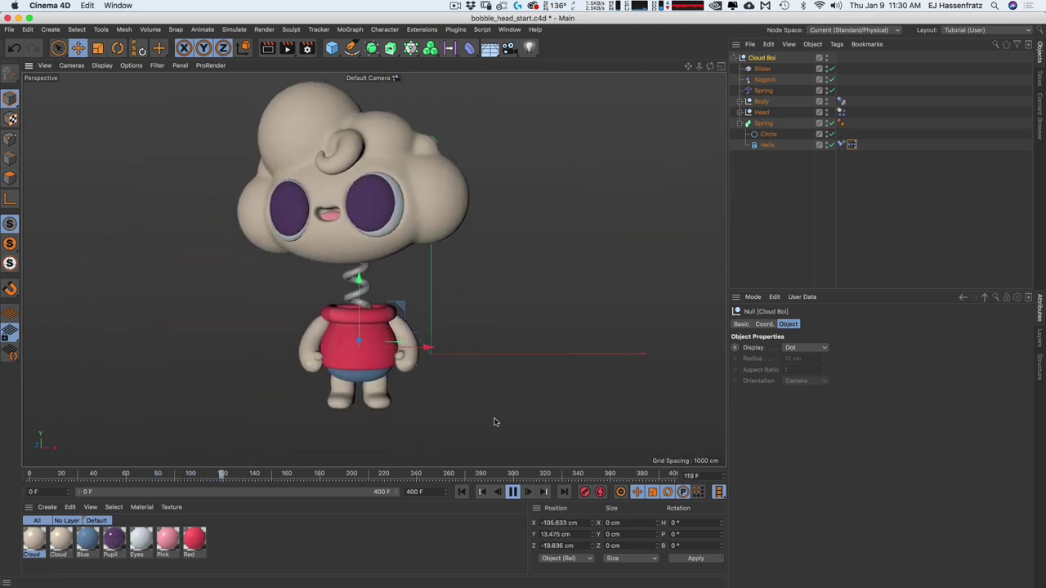
{"action": "left_click", "coordinate": [462, 492]}
{"action": "left_click", "coordinate": [768, 79]}
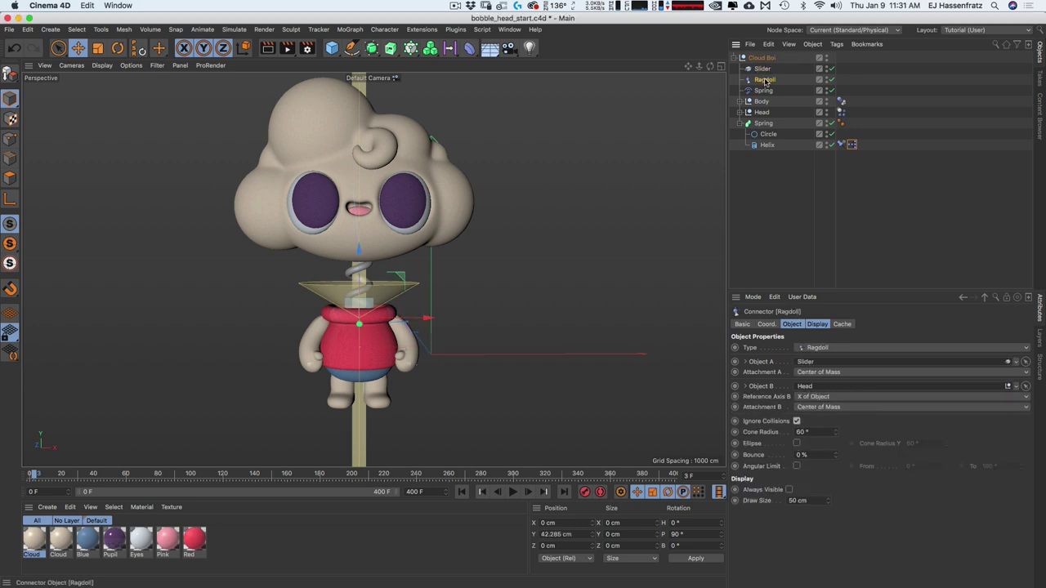
{"action": "left_click", "coordinate": [762, 69]}
{"action": "left_click", "coordinate": [764, 81], "text": "shift"}
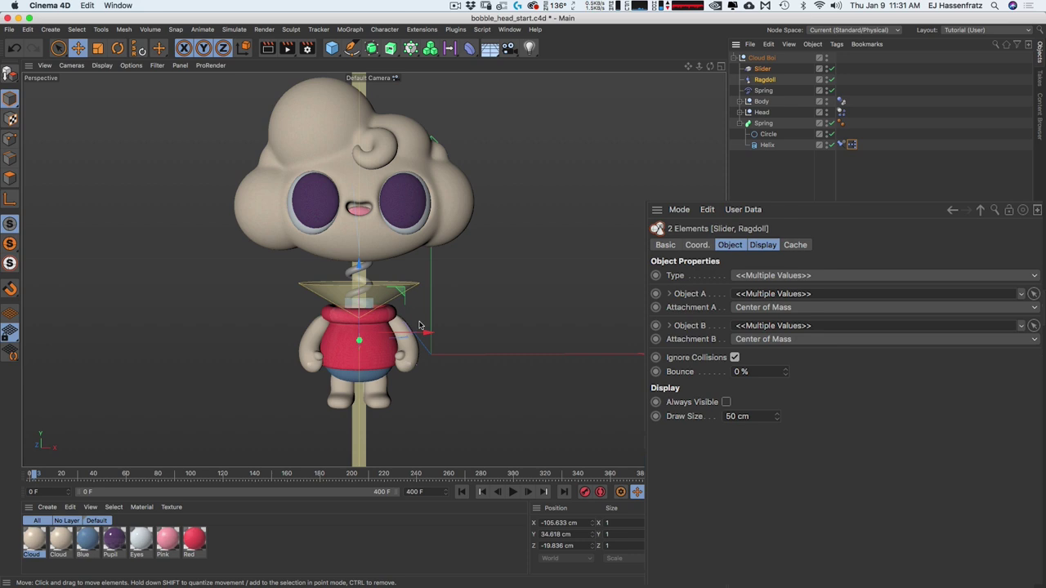
{"action": "left_click", "coordinate": [733, 357]}
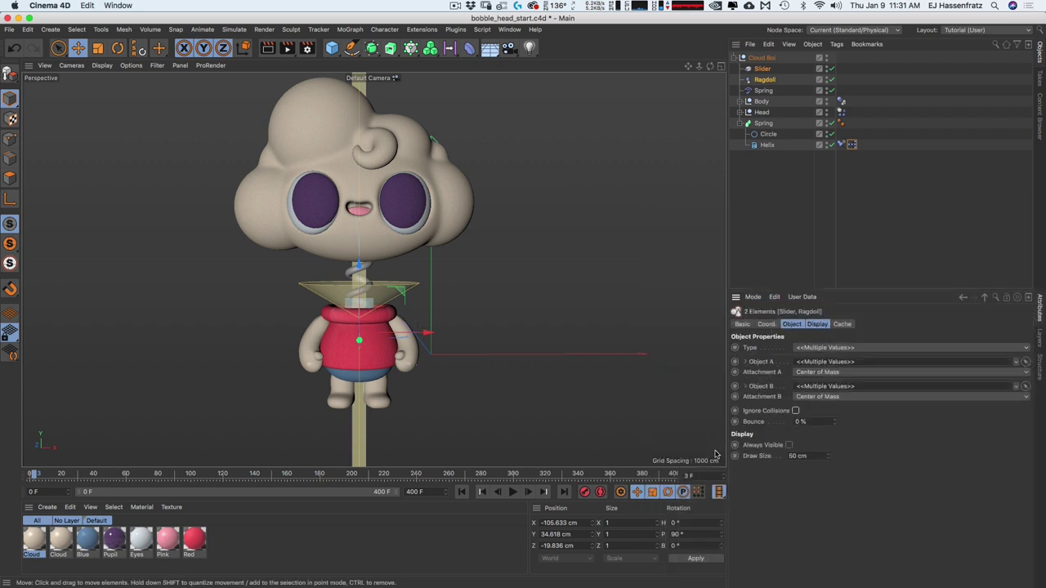
Play the simulation from the start, move Cloud Boi around to test collisions between head and body, and stop playback
{"action": "left_click", "coordinate": [462, 491]}
{"action": "left_click", "coordinate": [512, 491]}
{"action": "left_click_drag", "start_coordinate": [360, 344], "coordinate": [509, 350]}
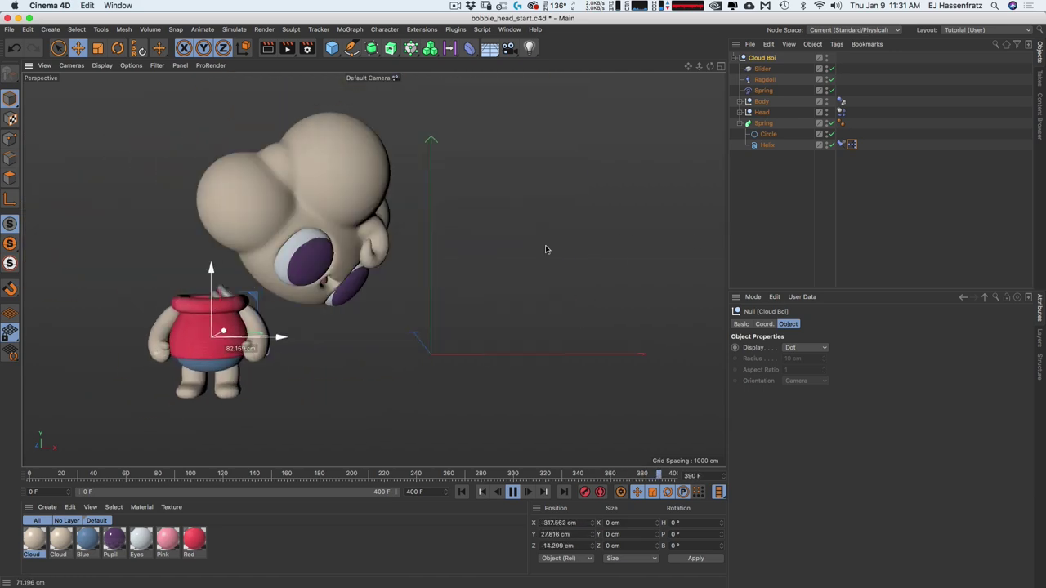
{"action": "left_click_drag", "start_coordinate": [357, 295], "coordinate": [490, 238]}
{"action": "left_click_drag", "start_coordinate": [196, 343], "coordinate": [483, 302]}
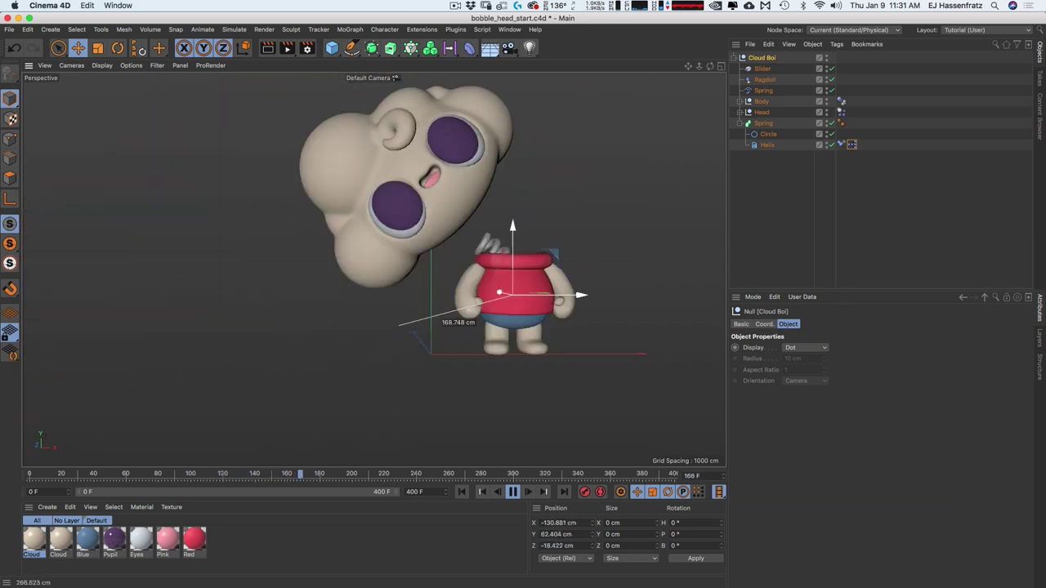
{"action": "left_click_drag", "start_coordinate": [140, 385], "coordinate": [506, 304]}
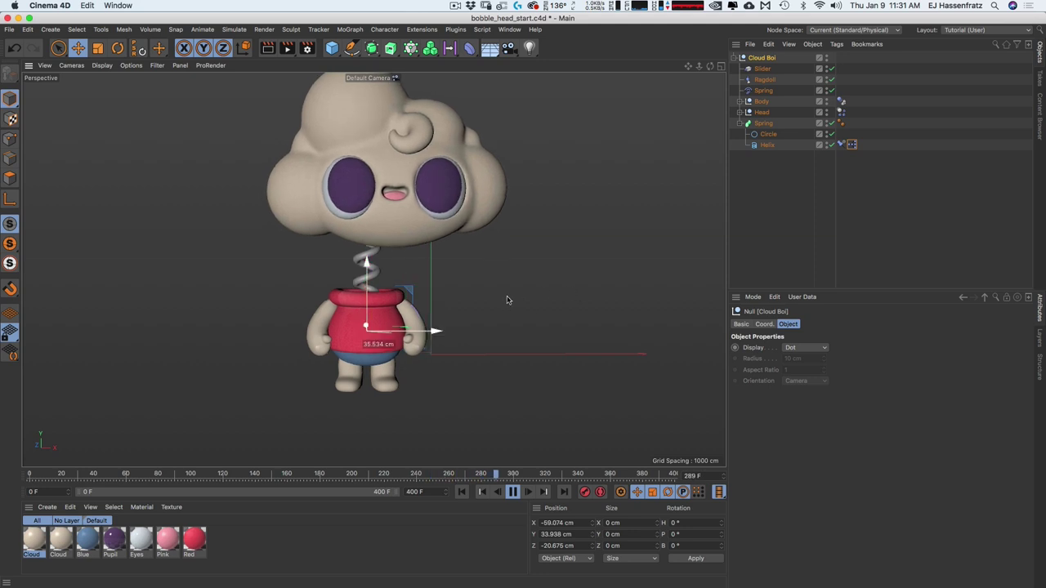
{"action": "left_click_drag", "start_coordinate": [591, 324], "coordinate": [561, 311]}
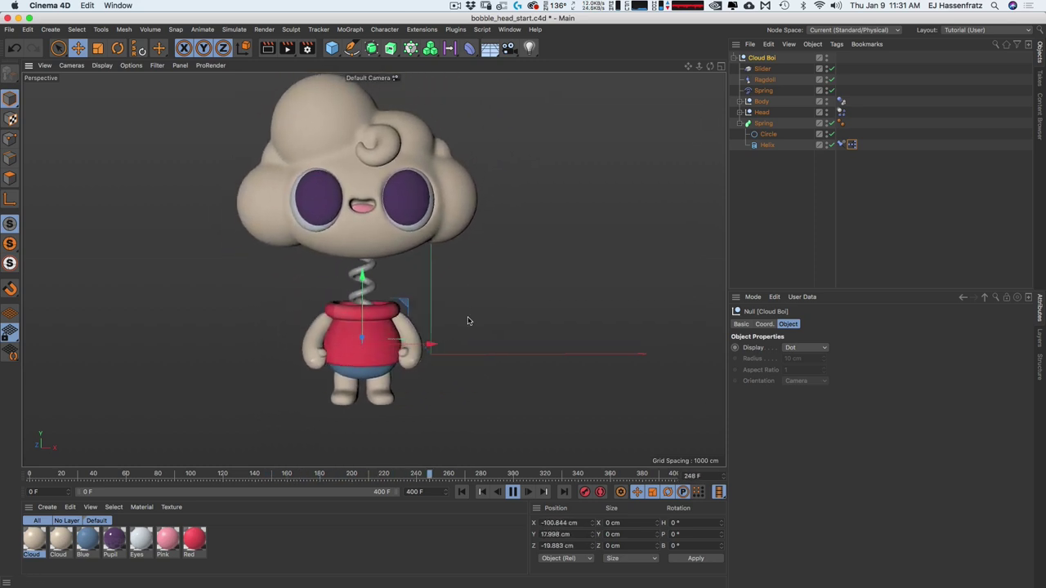
{"action": "left_click", "coordinate": [496, 215]}
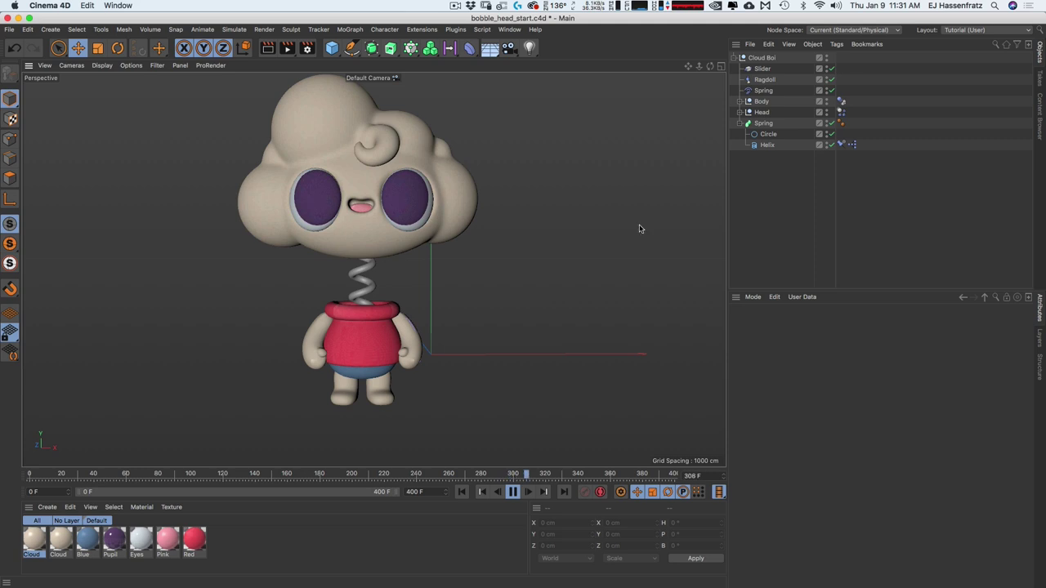
{"action": "left_click", "coordinate": [363, 343]}
{"action": "left_click_drag", "start_coordinate": [484, 306], "coordinate": [564, 292]}
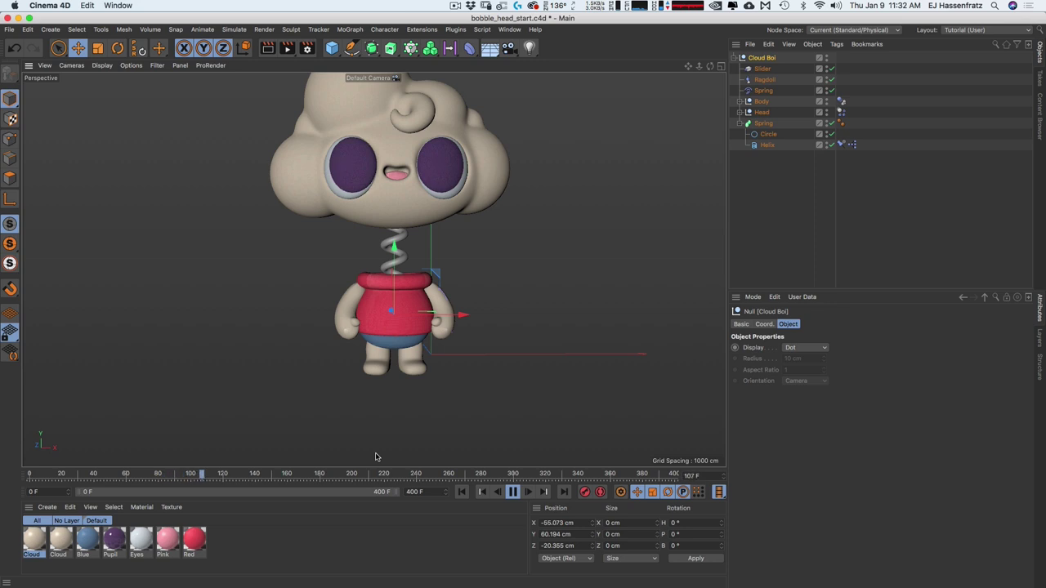
{"action": "key", "text": "Escape"}
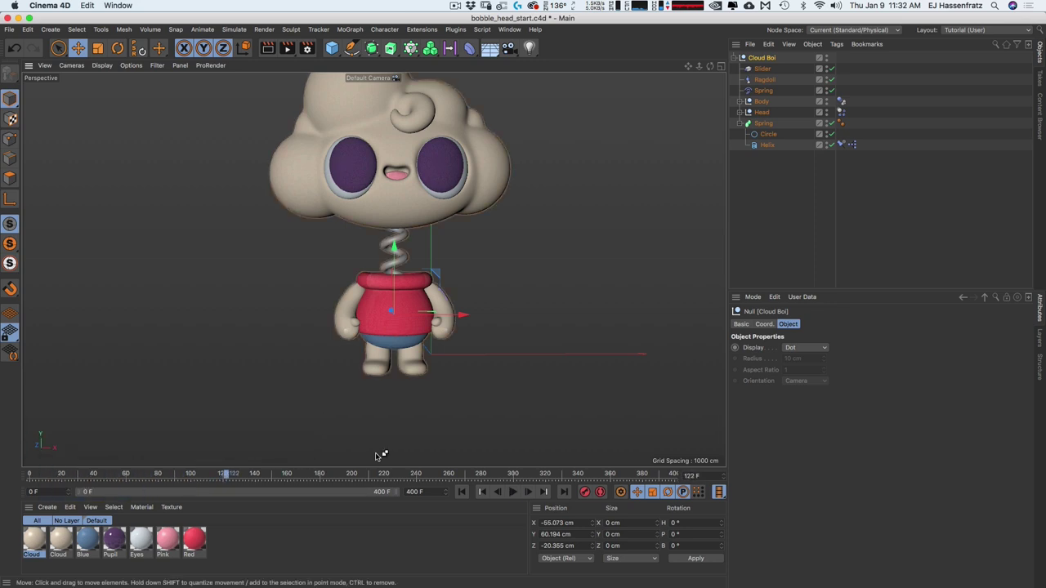
Try project dynamics Expert settings of 2 Steps per Frame and 4 Maximum Solver Iterations per Step, testing them with Cloud Boi during playback
{"action": "key", "text": "super+d"}
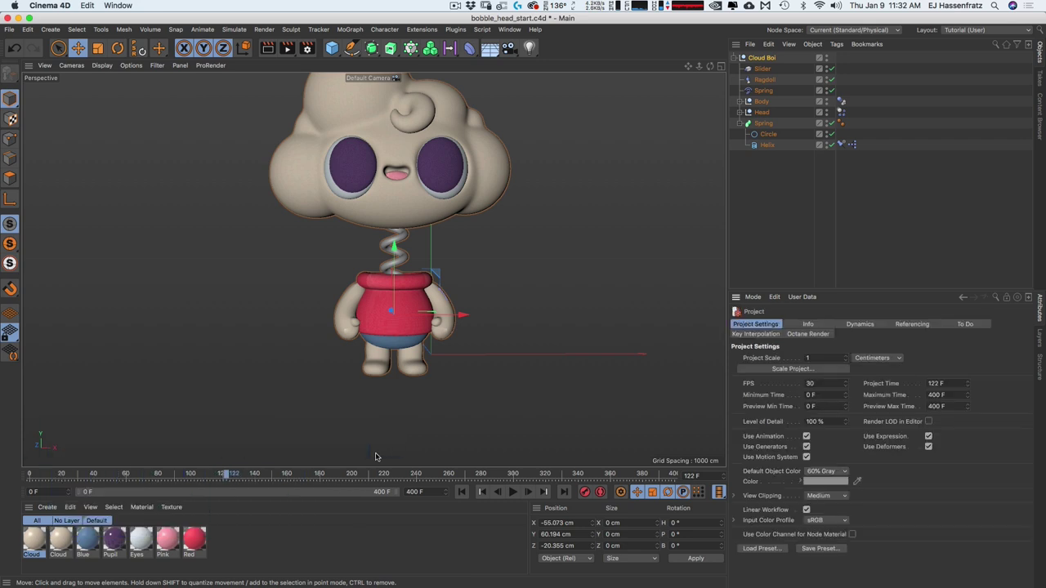
{"action": "left_click", "coordinate": [860, 324]}
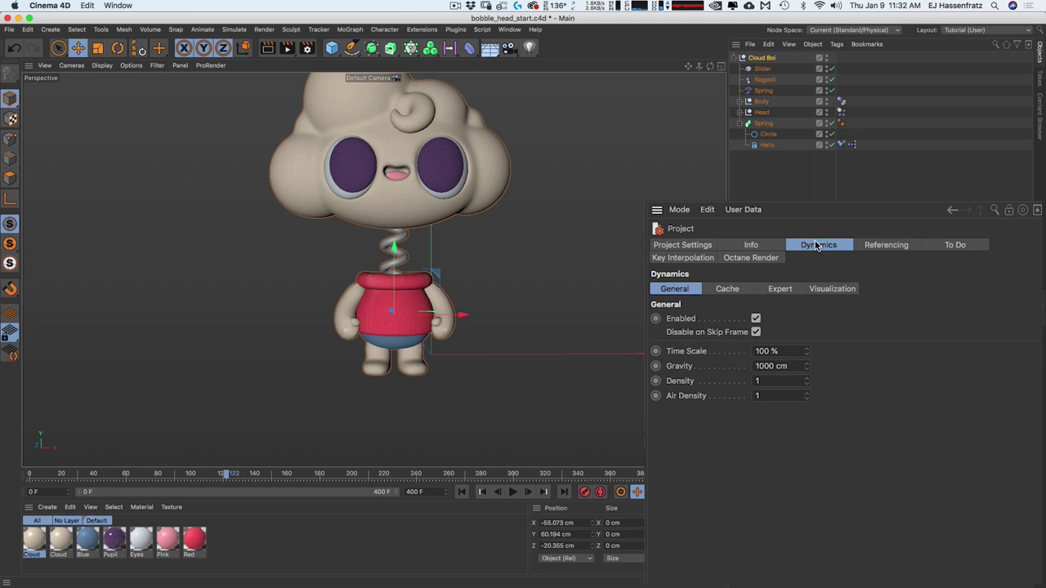
{"action": "left_click", "coordinate": [780, 289]}
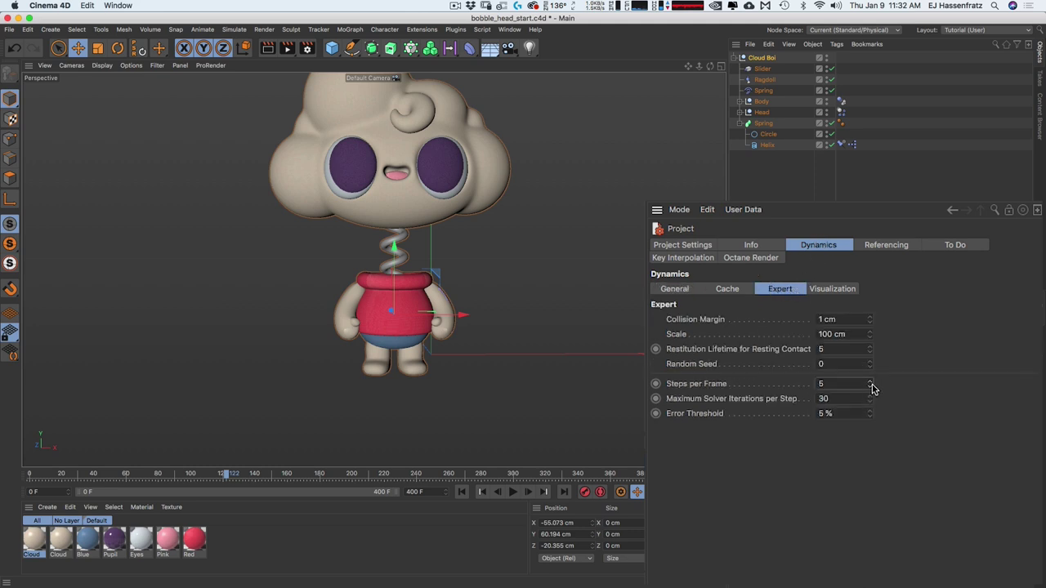
{"action": "left_click_drag", "start_coordinate": [871, 399], "coordinate": [872, 403]}
{"action": "left_click", "coordinate": [461, 491]}
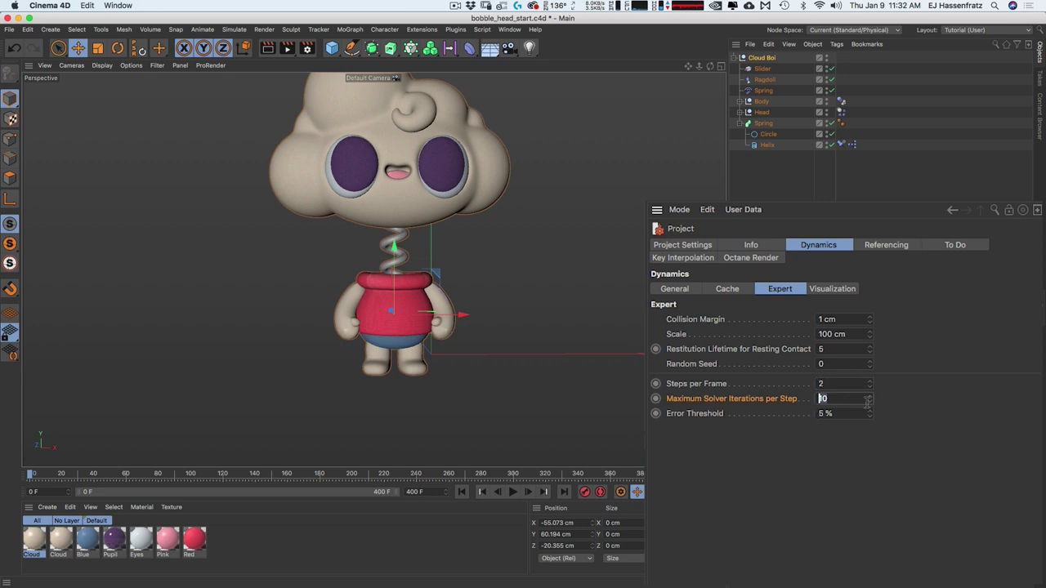
{"action": "left_click", "coordinate": [512, 492]}
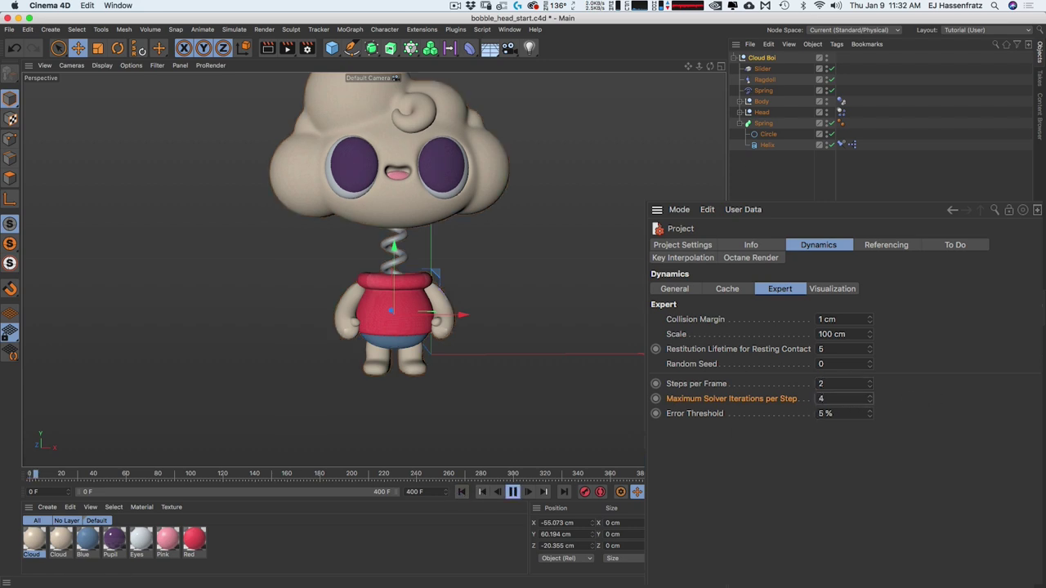
{"action": "left_click", "coordinate": [751, 59]}
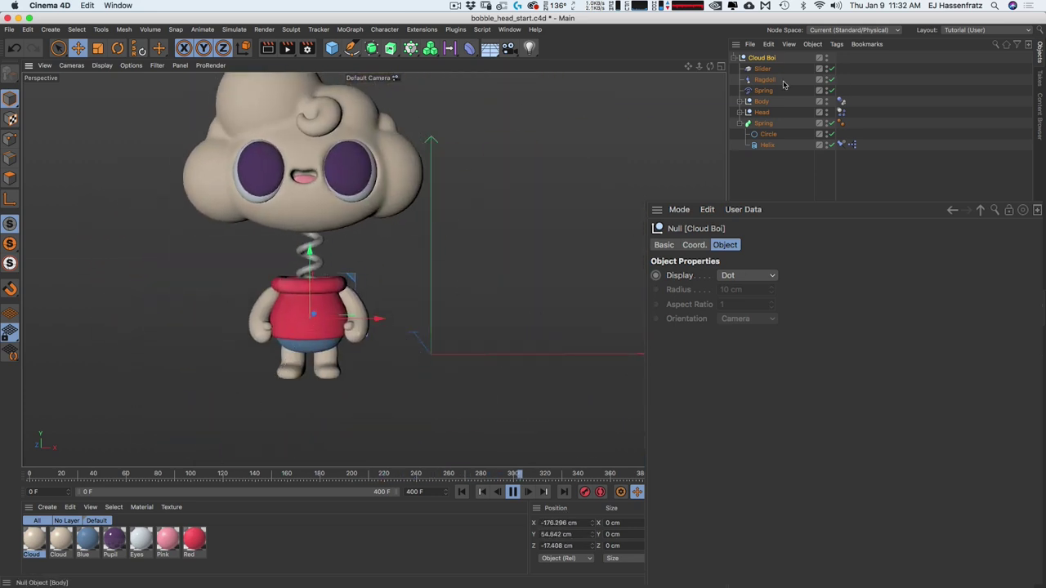
Set the project dynamics to 15 Steps per Frame and 30 Maximum Solver Iterations per Step, test by moving Cloud Boi, and rewind
{"action": "key", "text": "super+d"}
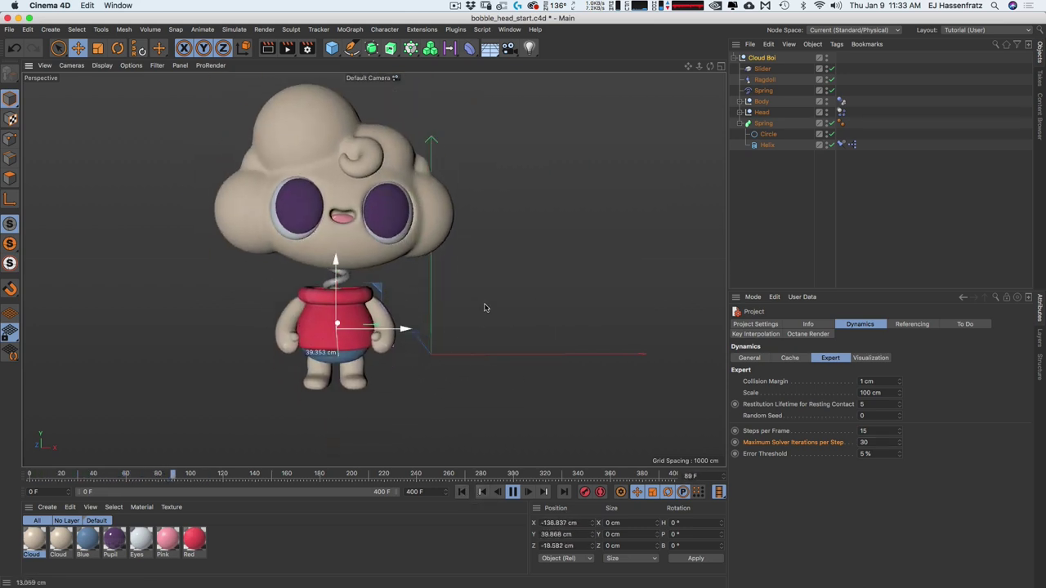
{"action": "left_click_drag", "start_coordinate": [578, 294], "coordinate": [477, 287]}
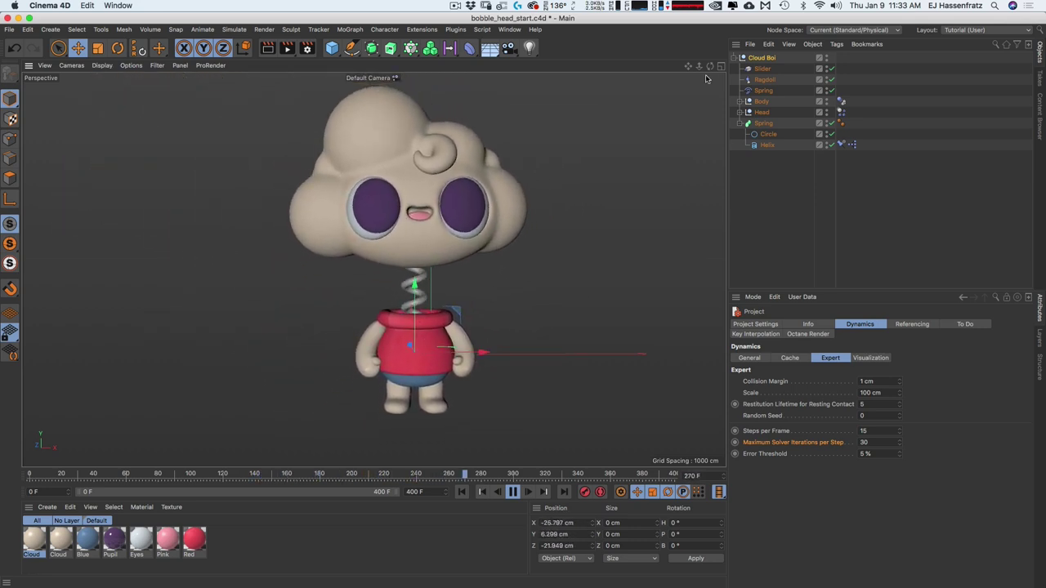
{"action": "left_click", "coordinate": [462, 491]}
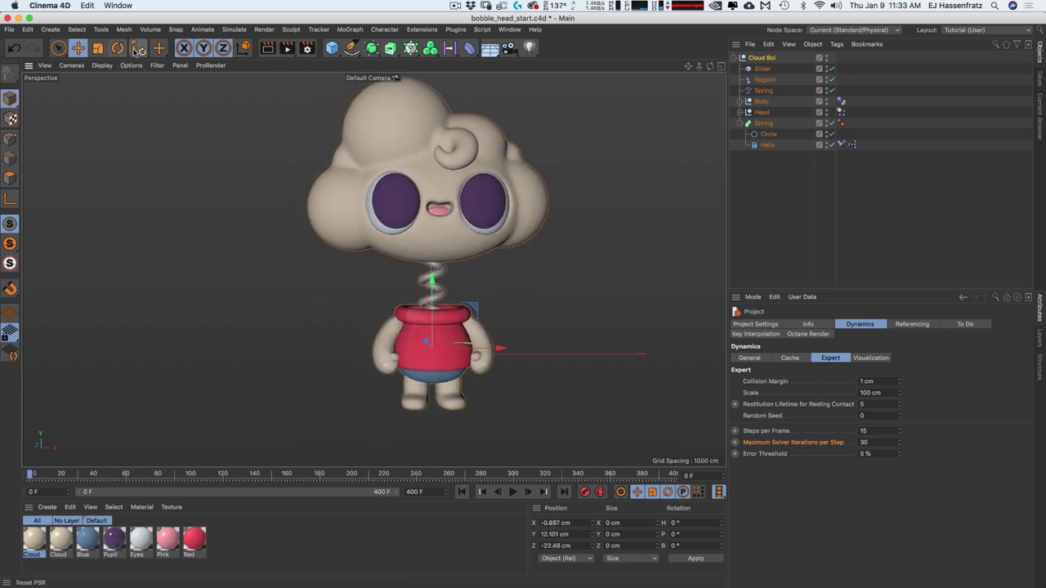
Reset Cloud Boi's position to 0 cm on all axes, and briefly play and rewind the simulation
{"action": "left_click", "coordinate": [767, 58]}
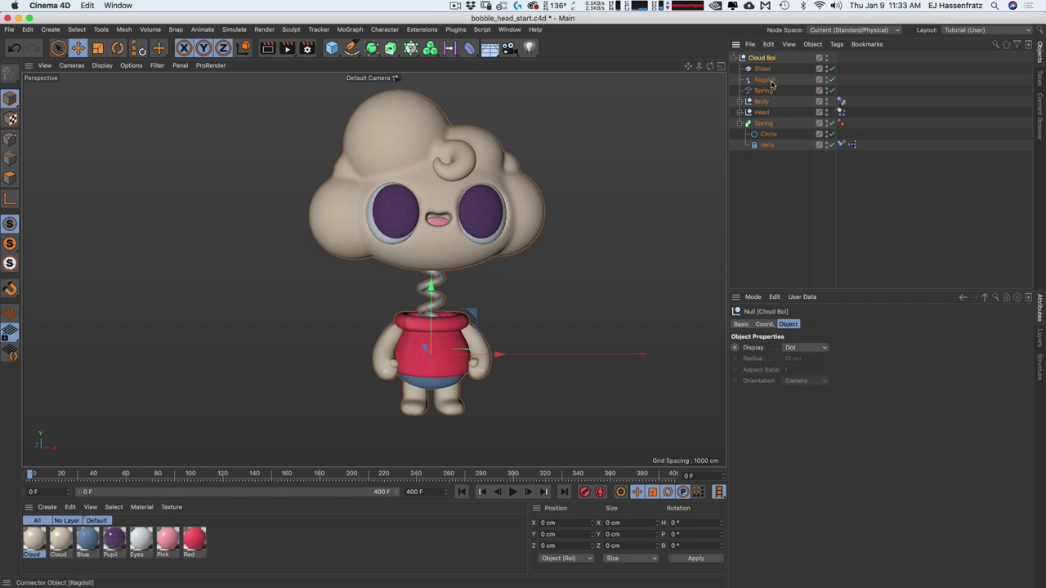
{"action": "left_click", "coordinate": [513, 491]}
{"action": "left_click", "coordinate": [463, 491]}
Add a sphere, place it beside the left side of the cloud head, and rename it Knocker
{"action": "middle_click_drag", "start_coordinate": [482, 210], "coordinate": [402, 220], "text": "alt"}
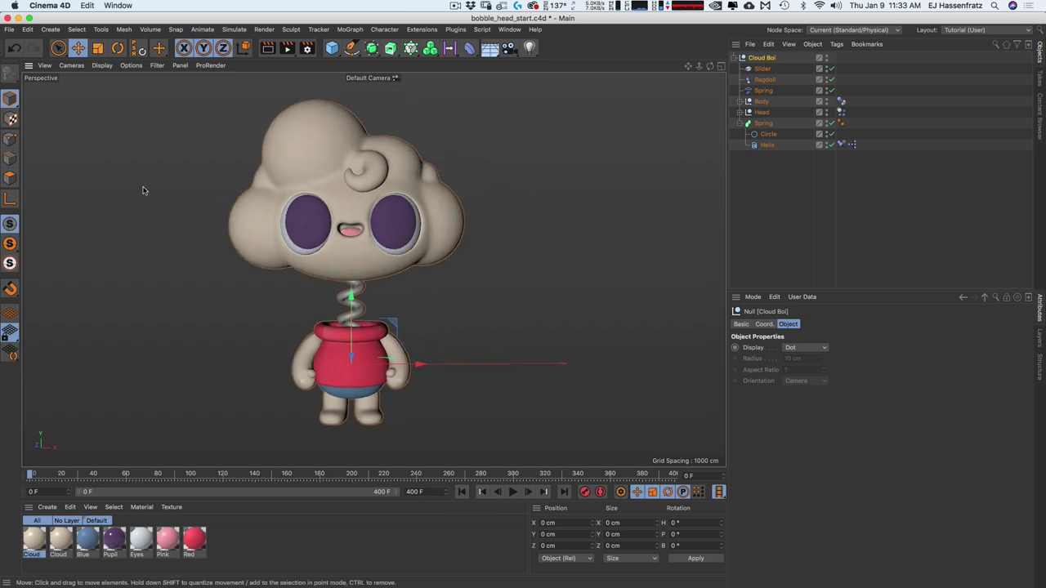
{"action": "scroll", "coordinate": [422, 227], "scroll_direction": "down", "scroll_amount": 3}
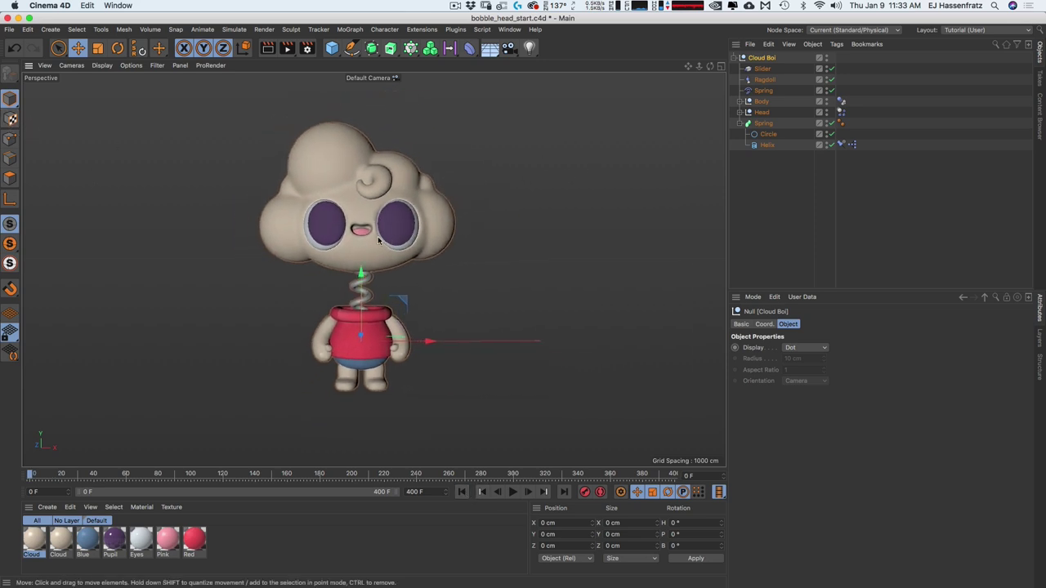
{"action": "left_click", "coordinate": [332, 48]}
{"action": "left_click", "coordinate": [561, 78]}
{"action": "left_click_drag", "start_coordinate": [500, 304], "coordinate": [326, 183]}
{"action": "double_click", "coordinate": [757, 59]}
{"action": "type", "text": "Knocker"}
{"action": "key", "text": "Return"}
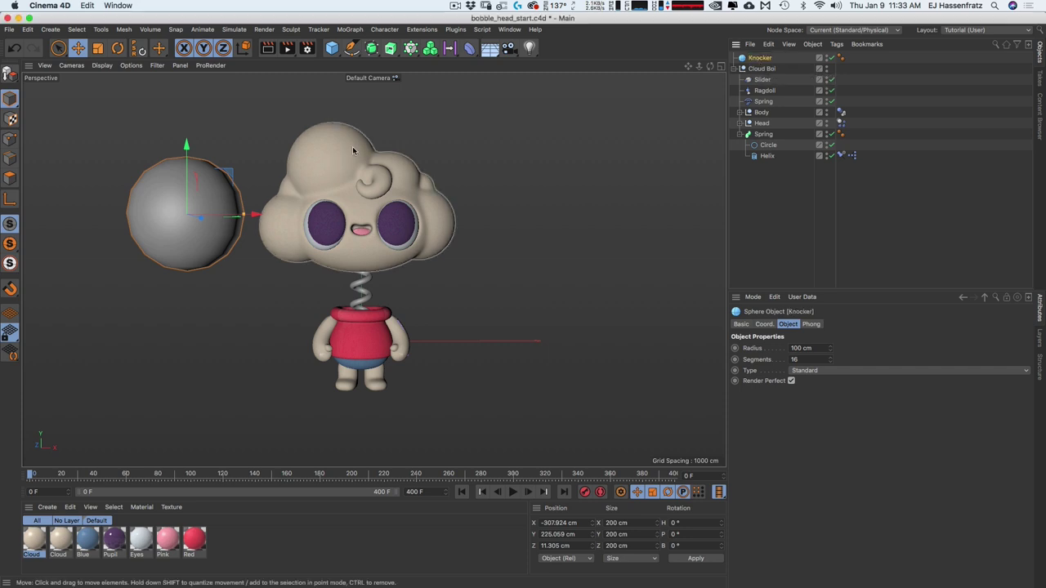
Move Knocker farther up and away from the cloud head, to about X -391 cm and Y 289 cm
{"action": "left_click_drag", "start_coordinate": [239, 176], "coordinate": [231, 168]}
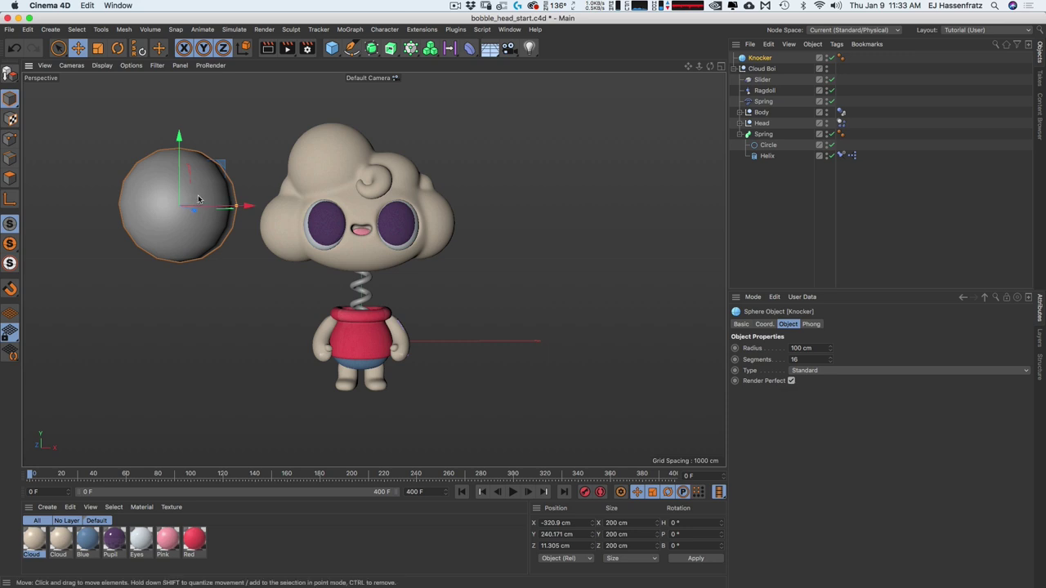
{"action": "left_click_drag", "start_coordinate": [214, 179], "coordinate": [180, 156]}
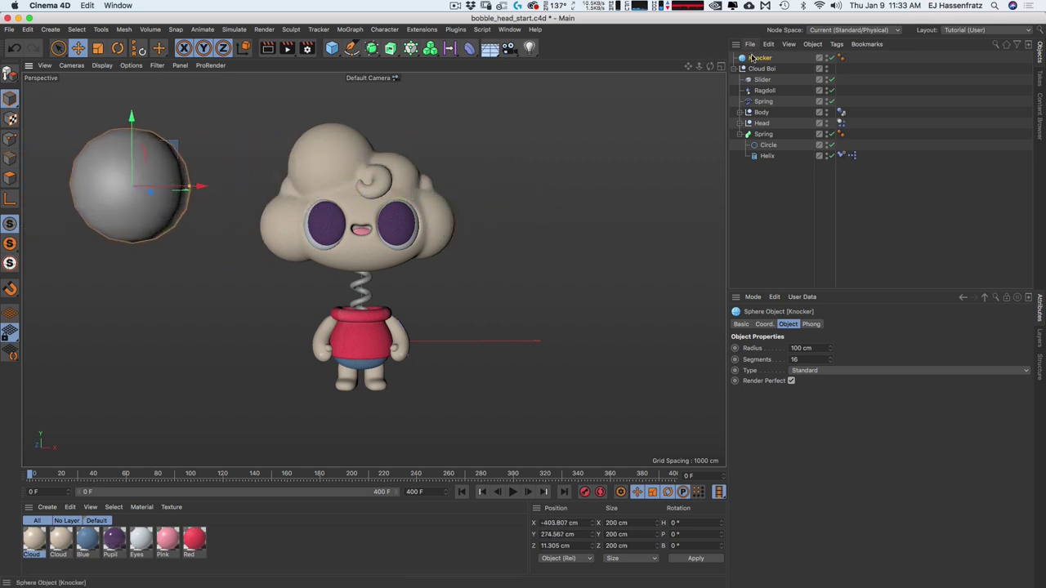
{"action": "mouse_move", "coordinate": [188, 143]}
{"action": "left_mouse_down"}
{"action": "mouse_move", "coordinate": [325, 132]}
{"action": "mouse_move", "coordinate": [179, 138]}
{"action": "left_mouse_up"}
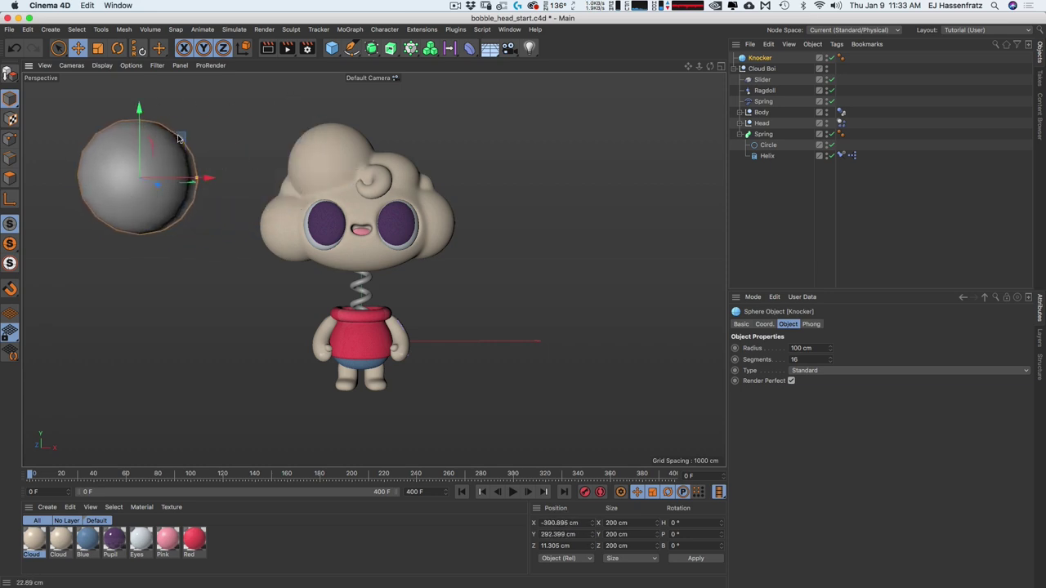
Add a Collider Body tag to Knocker and show its Collision settings
{"action": "right_click", "coordinate": [764, 60]}
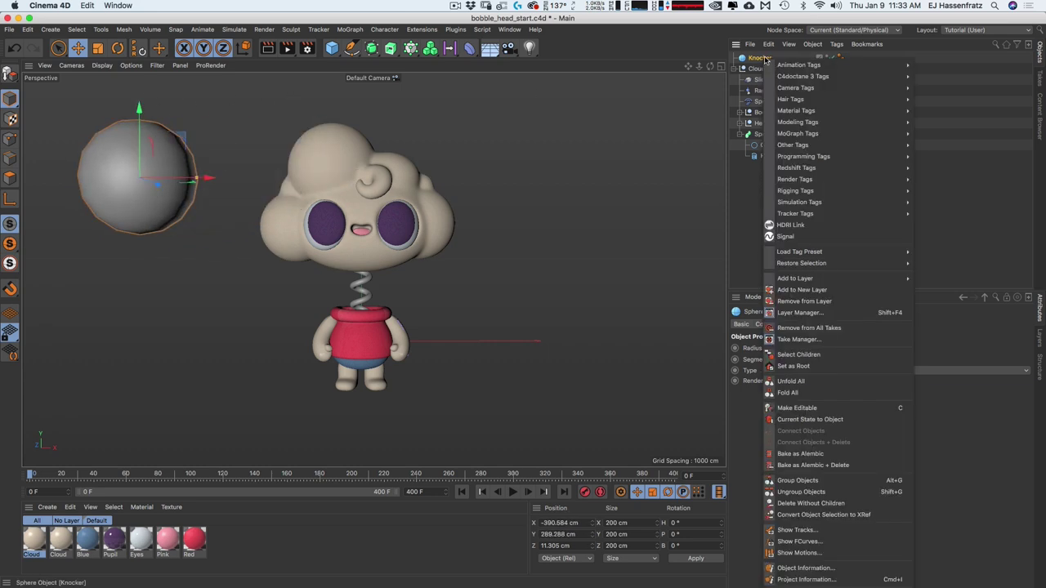
{"action": "mouse_move", "coordinate": [858, 202]}
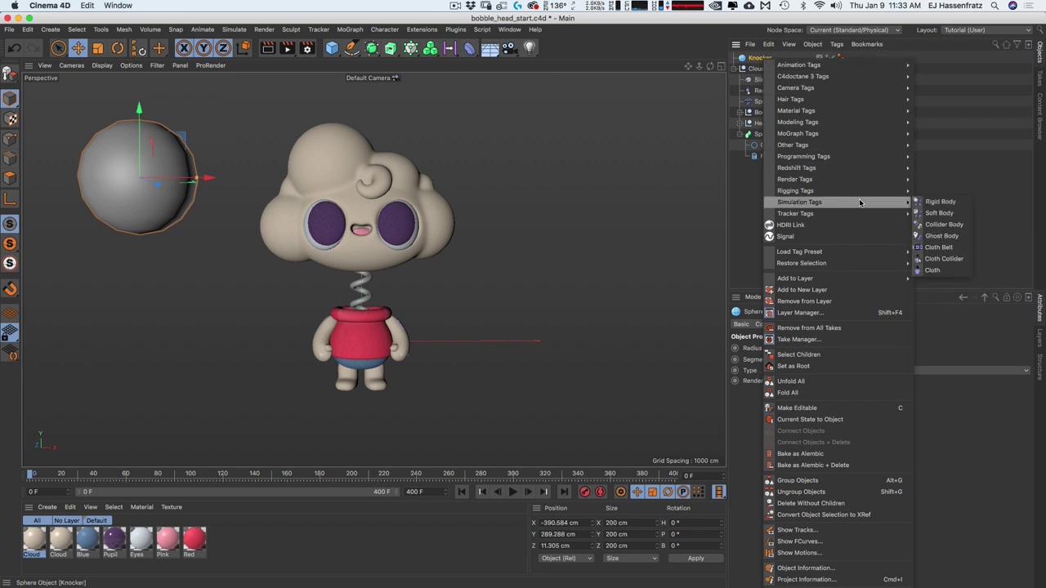
{"action": "left_click", "coordinate": [942, 224]}
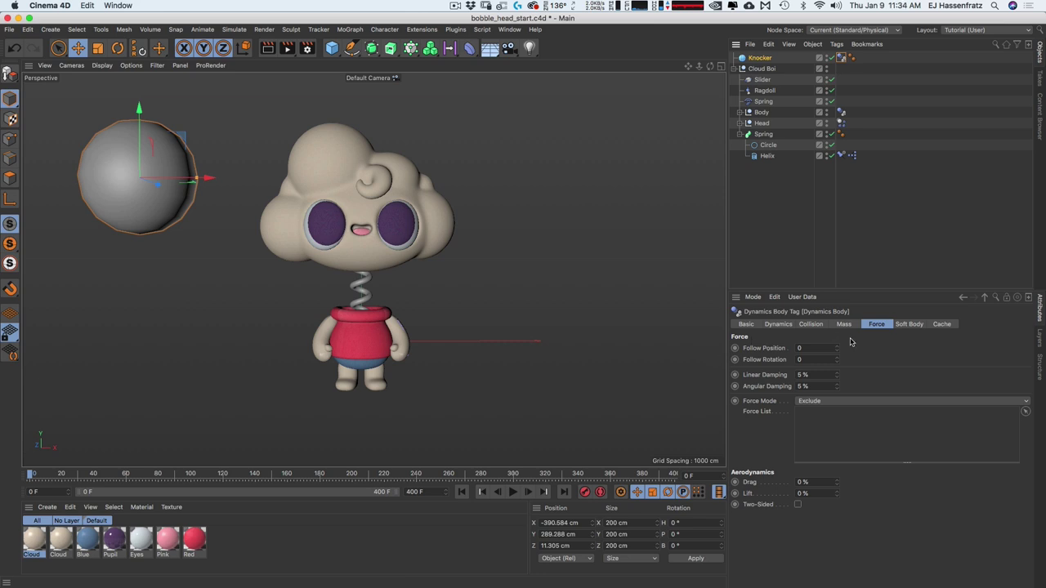
{"action": "left_click", "coordinate": [810, 324]}
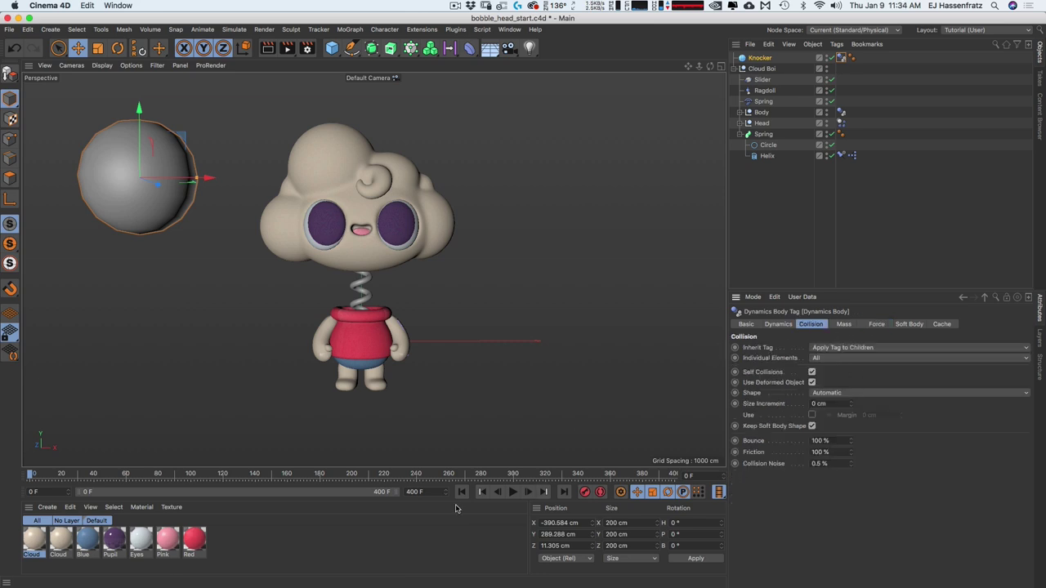
Play the simulation, move Knocker against the cloud head to test the collision, and stop playback
{"action": "left_click", "coordinate": [513, 492]}
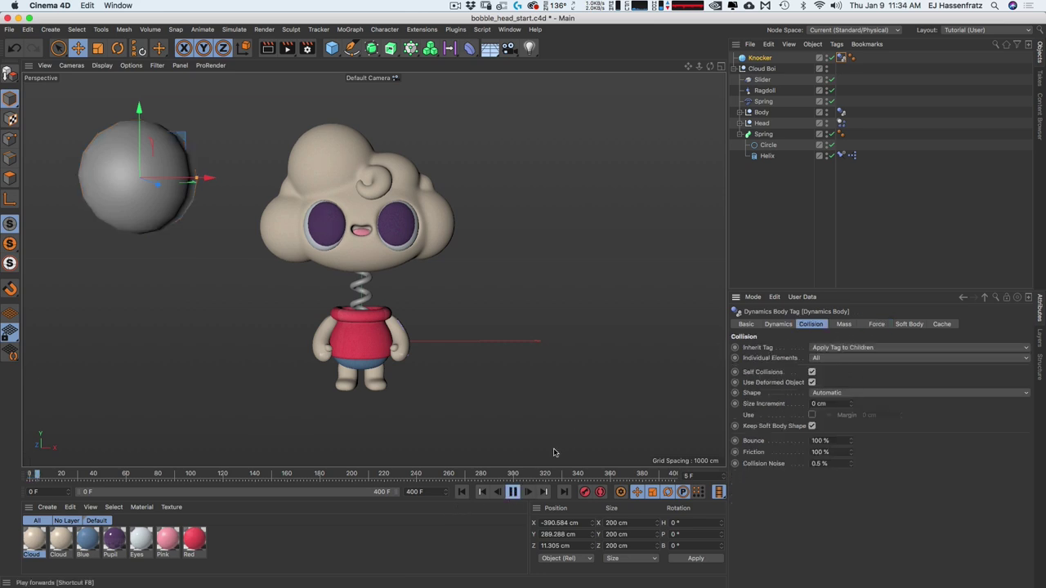
{"action": "left_click", "coordinate": [757, 58]}
{"action": "mouse_move", "coordinate": [181, 139]}
{"action": "left_mouse_down"}
{"action": "mouse_move", "coordinate": [265, 127]}
{"action": "mouse_move", "coordinate": [139, 122]}
{"action": "mouse_move", "coordinate": [448, 83]}
{"action": "mouse_move", "coordinate": [436, 73]}
{"action": "mouse_move", "coordinate": [422, 104]}
{"action": "mouse_move", "coordinate": [427, 73]}
{"action": "mouse_move", "coordinate": [383, 73]}
{"action": "mouse_move", "coordinate": [377, 109]}
{"action": "mouse_move", "coordinate": [228, 73]}
{"action": "mouse_move", "coordinate": [156, 210]}
{"action": "mouse_move", "coordinate": [276, 174]}
{"action": "mouse_move", "coordinate": [152, 165]}
{"action": "mouse_move", "coordinate": [215, 72]}
{"action": "mouse_move", "coordinate": [308, 111]}
{"action": "mouse_move", "coordinate": [256, 72]}
{"action": "mouse_move", "coordinate": [314, 103]}
{"action": "mouse_move", "coordinate": [140, 177]}
{"action": "mouse_move", "coordinate": [175, 152]}
{"action": "mouse_move", "coordinate": [130, 195]}
{"action": "mouse_move", "coordinate": [61, 220]}
{"action": "mouse_move", "coordinate": [232, 243]}
{"action": "mouse_move", "coordinate": [163, 242]}
{"action": "mouse_move", "coordinate": [95, 289]}
{"action": "mouse_move", "coordinate": [245, 216]}
{"action": "mouse_move", "coordinate": [49, 258]}
{"action": "mouse_move", "coordinate": [571, 217]}
{"action": "mouse_move", "coordinate": [597, 193]}
{"action": "mouse_move", "coordinate": [703, 147]}
{"action": "mouse_move", "coordinate": [120, 120]}
{"action": "mouse_move", "coordinate": [178, 215]}
{"action": "mouse_move", "coordinate": [245, 208]}
{"action": "mouse_move", "coordinate": [152, 229]}
{"action": "left_mouse_up"}
{"action": "key", "text": "F8"}
Render a preview of the current view to check how the scene looks, and clear it
{"action": "key", "text": "ctrl+r"}
{"action": "left_click", "coordinate": [506, 163]}
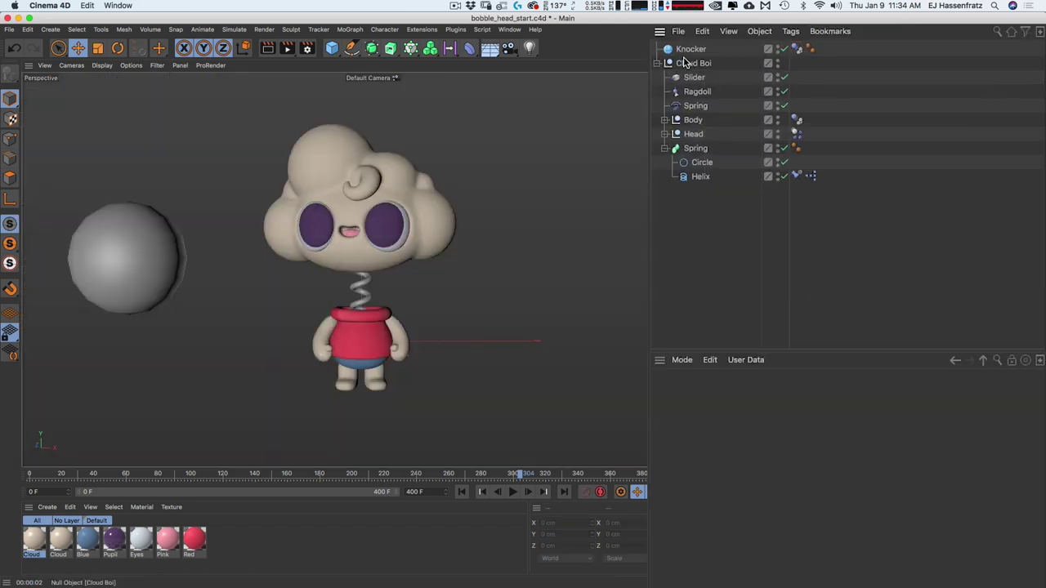
Play the simulation, knock the cloud head with Knocker, leave it at about X -364 cm and Y 376 cm, and rewind to frame 0
{"action": "left_click", "coordinate": [680, 54]}
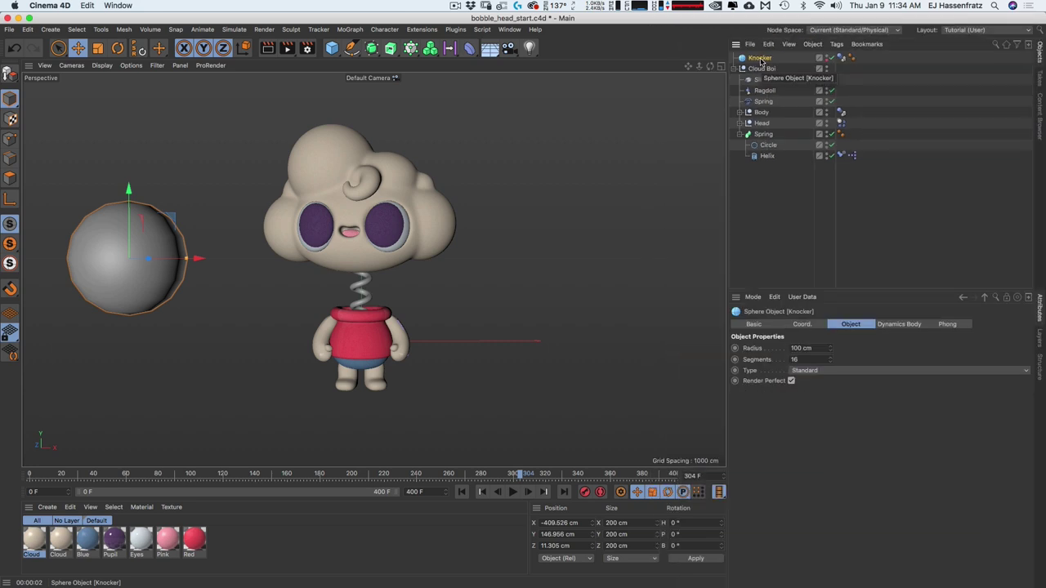
{"action": "key", "text": "F8"}
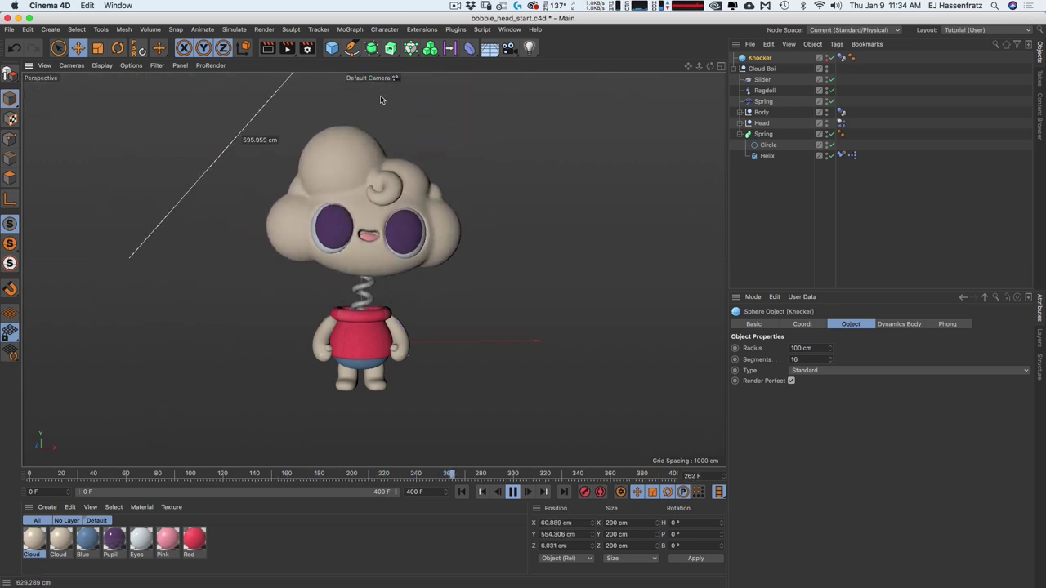
{"action": "left_click", "coordinate": [461, 491]}
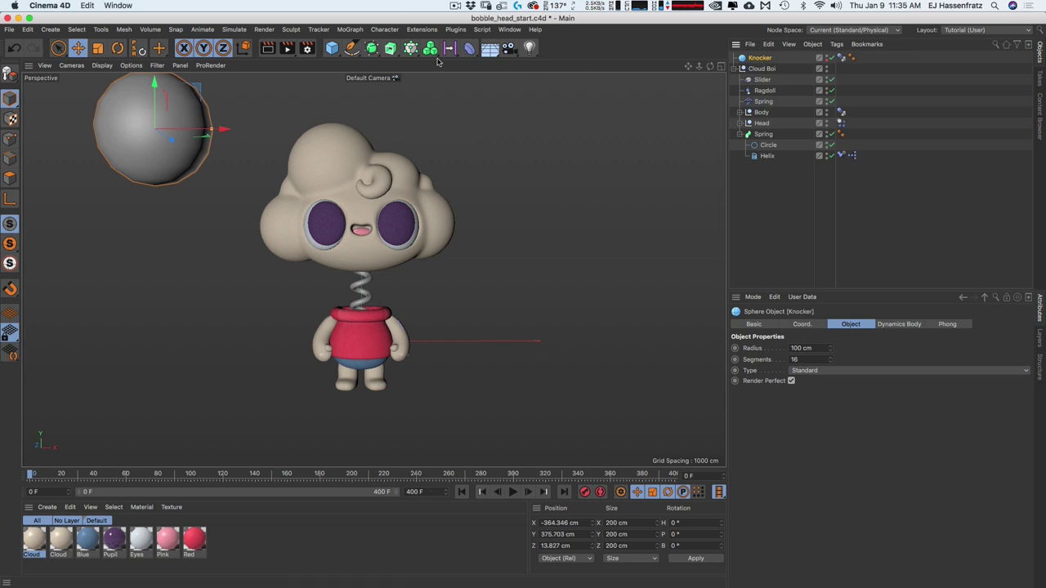
Open Cappucino for the Project range with only Position enabled, and record a short realtime movement of Knocker
{"action": "left_click", "coordinate": [382, 31]}
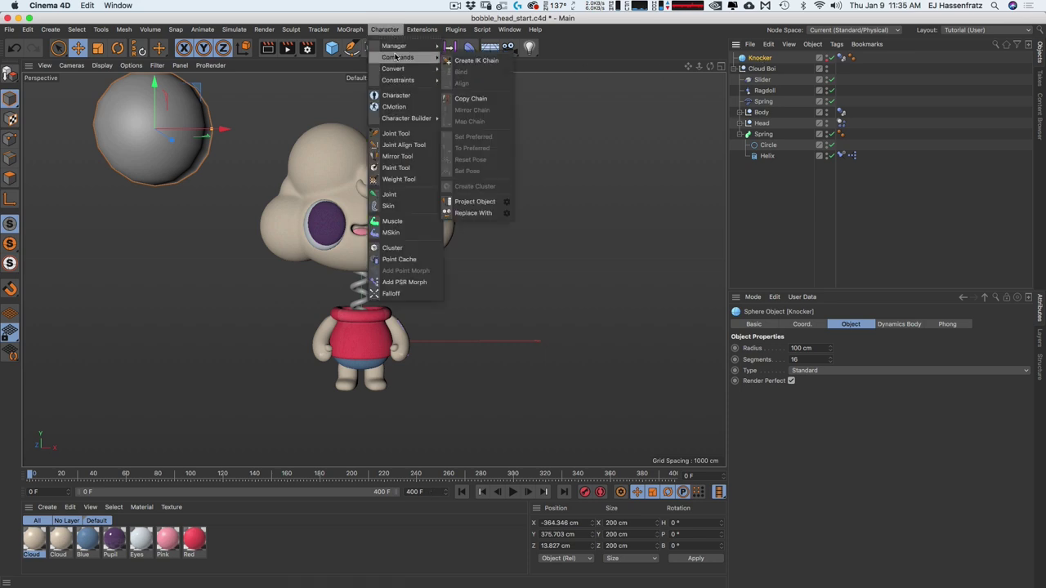
{"action": "mouse_move", "coordinate": [393, 69]}
{"action": "mouse_move", "coordinate": [394, 46]}
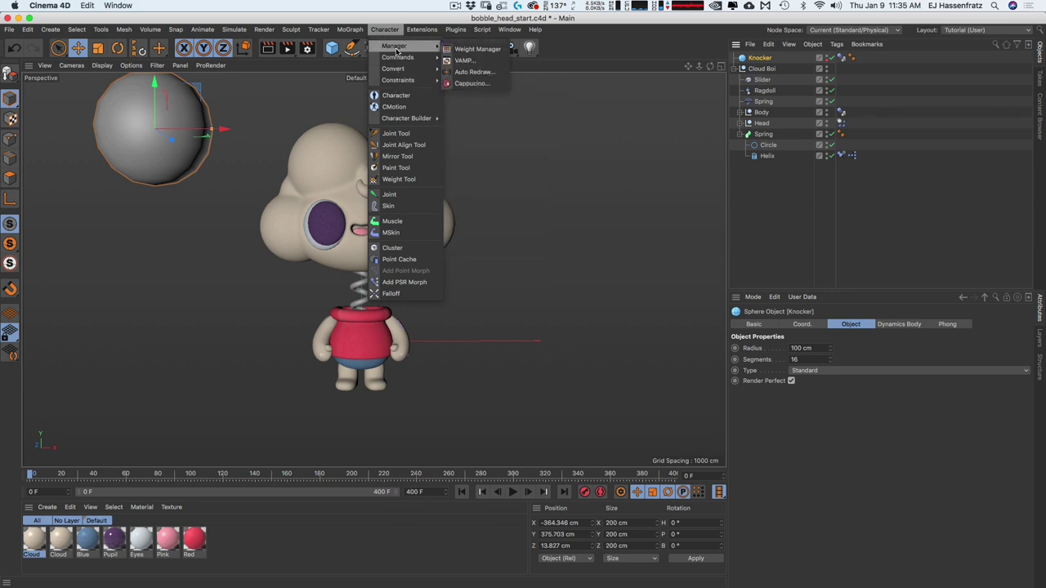
{"action": "left_click", "coordinate": [497, 84]}
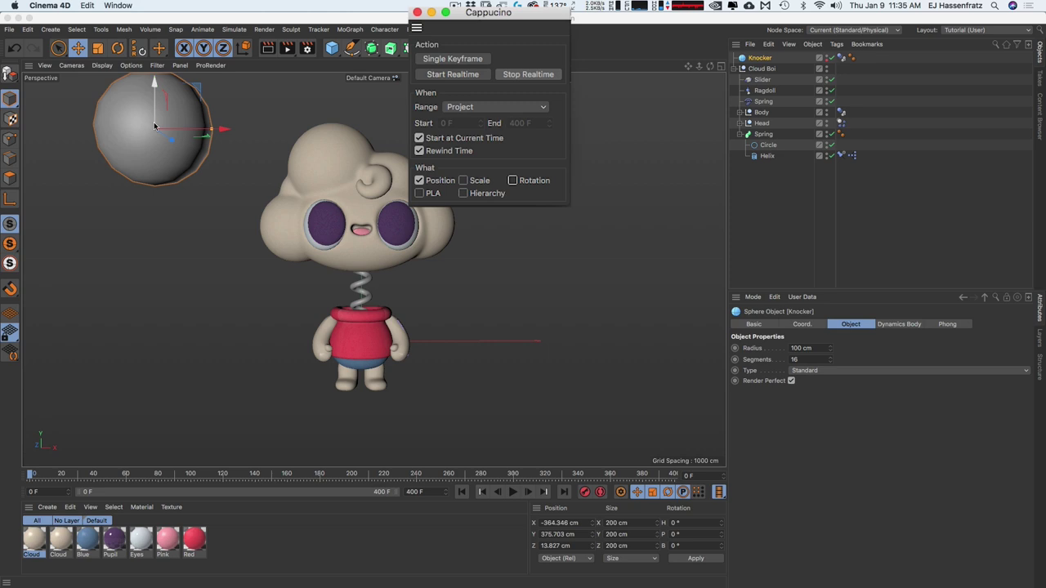
{"action": "left_click", "coordinate": [459, 79]}
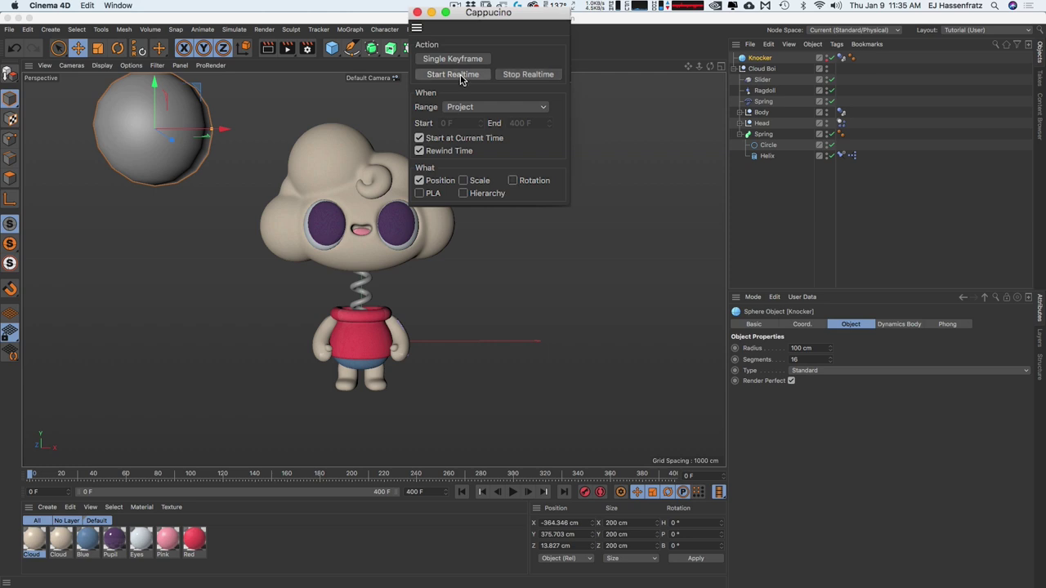
{"action": "mouse_move", "coordinate": [192, 123]}
{"action": "left_mouse_down"}
{"action": "mouse_move", "coordinate": [206, 99]}
{"action": "mouse_move", "coordinate": [195, 88]}
{"action": "left_mouse_up"}
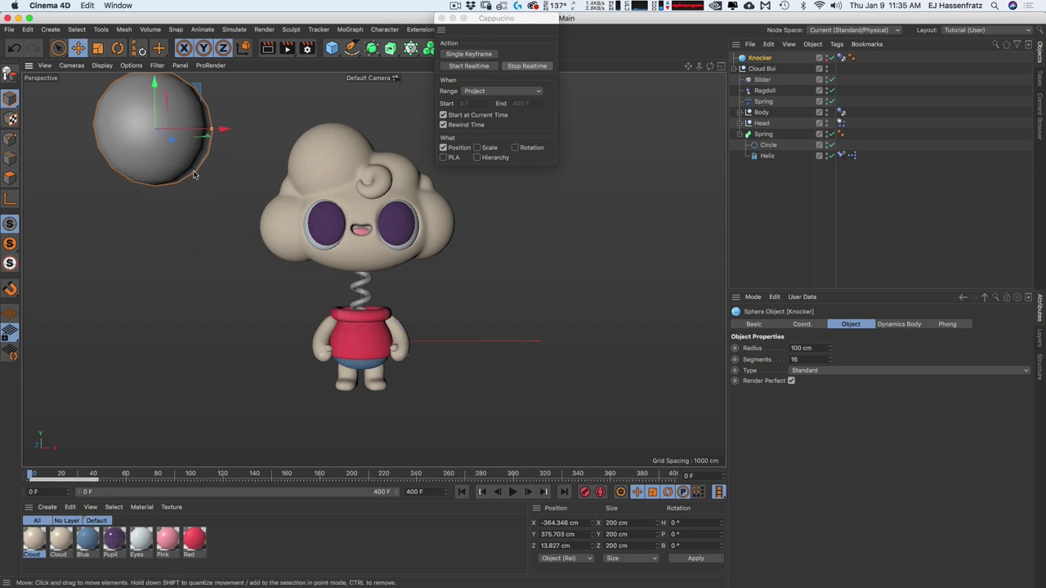
Record Knocker again in realtime from frame 0, moving it around and into the cloud head up to frame 400, and close Cappucino
{"action": "mouse_move", "coordinate": [32, 478]}
{"action": "left_mouse_down"}
{"action": "mouse_move", "coordinate": [112, 478]}
{"action": "mouse_move", "coordinate": [31, 478]}
{"action": "left_mouse_up"}
{"action": "left_click", "coordinate": [478, 74]}
{"action": "mouse_move", "coordinate": [392, 100]}
{"action": "left_mouse_down"}
{"action": "mouse_move", "coordinate": [523, 50]}
{"action": "mouse_move", "coordinate": [535, 57]}
{"action": "left_mouse_up"}
{"action": "mouse_move", "coordinate": [327, 74]}
{"action": "left_mouse_down"}
{"action": "mouse_move", "coordinate": [403, 111]}
{"action": "mouse_move", "coordinate": [350, 74]}
{"action": "mouse_move", "coordinate": [288, 108]}
{"action": "mouse_move", "coordinate": [107, 125]}
{"action": "mouse_move", "coordinate": [327, 117]}
{"action": "mouse_move", "coordinate": [384, 72]}
{"action": "mouse_move", "coordinate": [304, 105]}
{"action": "mouse_move", "coordinate": [335, 126]}
{"action": "mouse_move", "coordinate": [384, 67]}
{"action": "mouse_move", "coordinate": [343, 64]}
{"action": "mouse_move", "coordinate": [294, 65]}
{"action": "mouse_move", "coordinate": [406, 117]}
{"action": "left_mouse_up"}
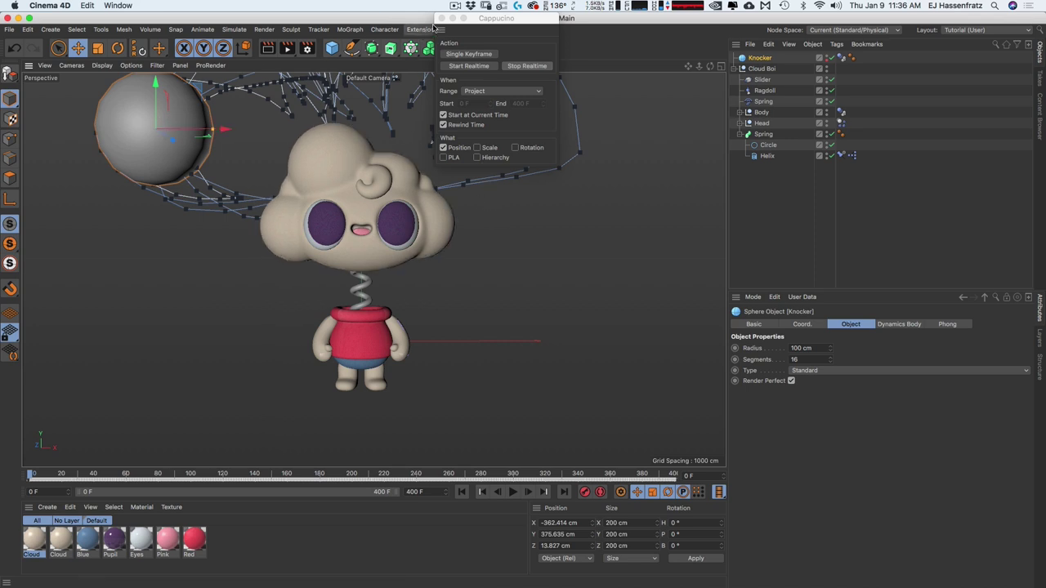
{"action": "left_click", "coordinate": [438, 18]}
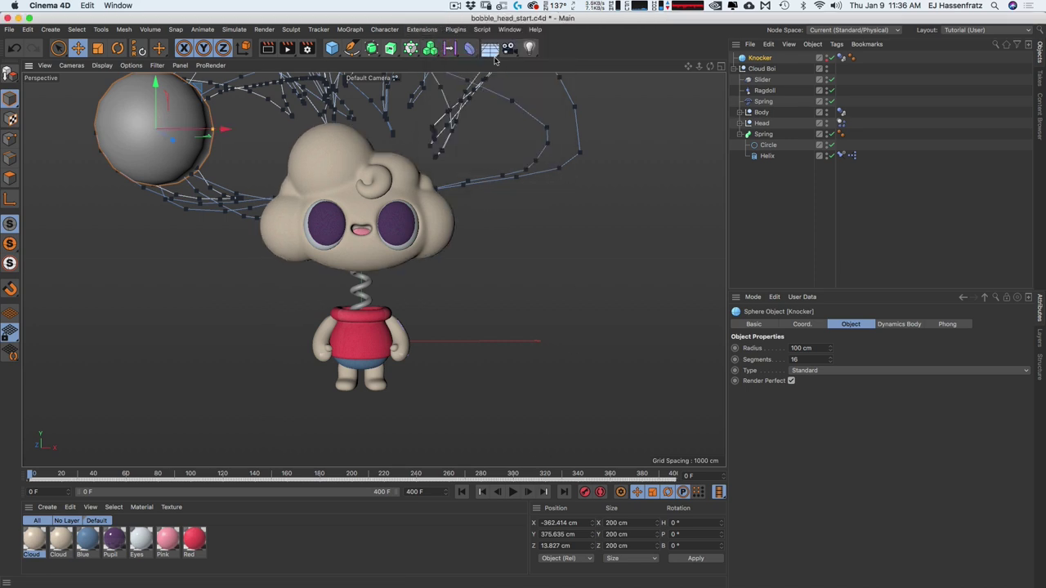
Examine Knocker's recorded Position X, Y and Z keyframes in the Timeline's Dope Sheet, and close the Timeline
{"action": "left_click", "coordinate": [509, 29]}
{"action": "left_click", "coordinate": [543, 156]}
{"action": "left_click_drag", "start_coordinate": [648, 158], "coordinate": [314, 192]}
{"action": "left_click", "coordinate": [189, 266]}
{"action": "left_click", "coordinate": [197, 277]}
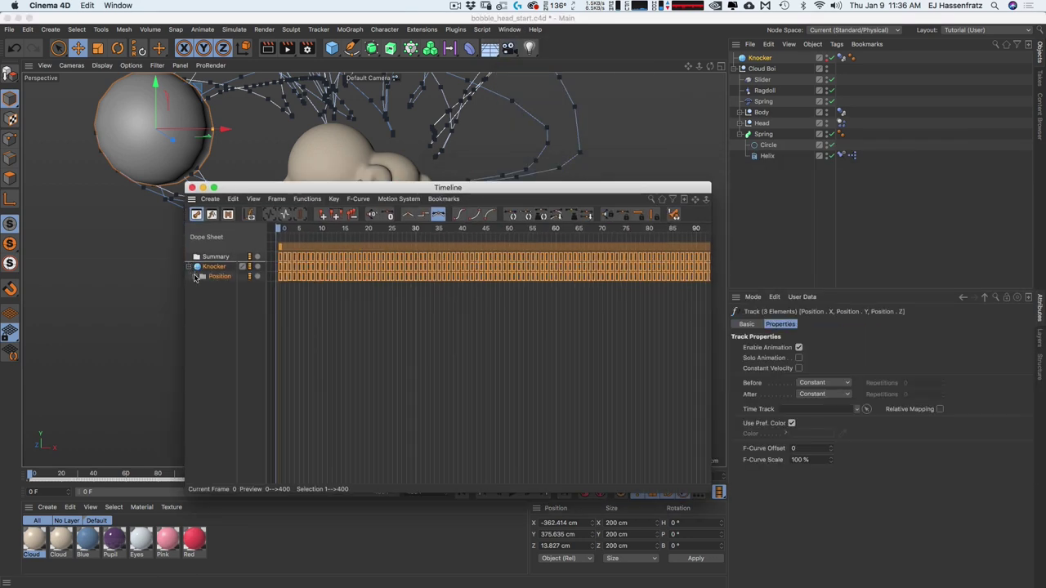
{"action": "left_click", "coordinate": [196, 277]}
{"action": "left_click", "coordinate": [199, 294]}
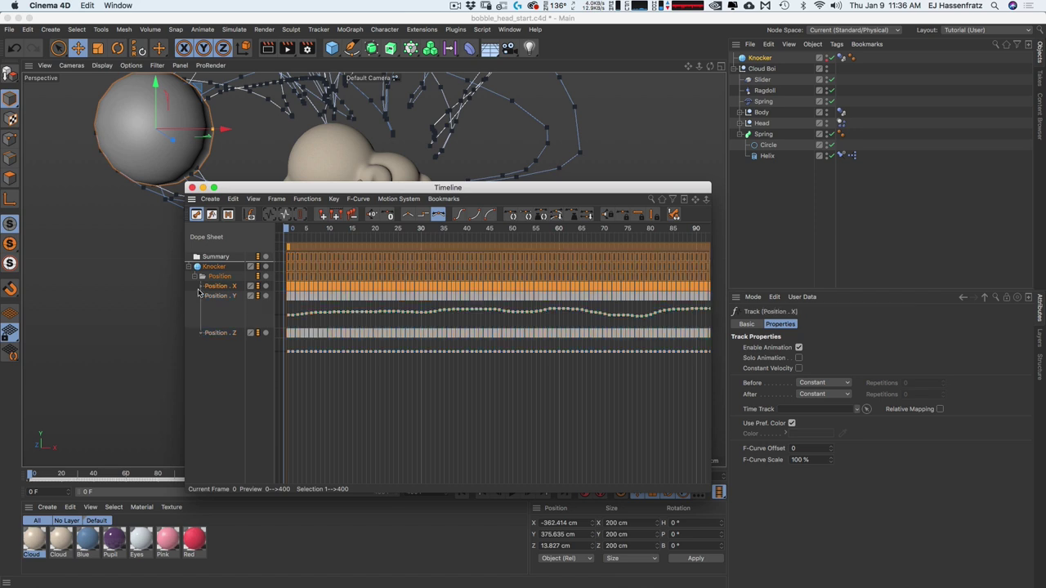
{"action": "left_click", "coordinate": [192, 188]}
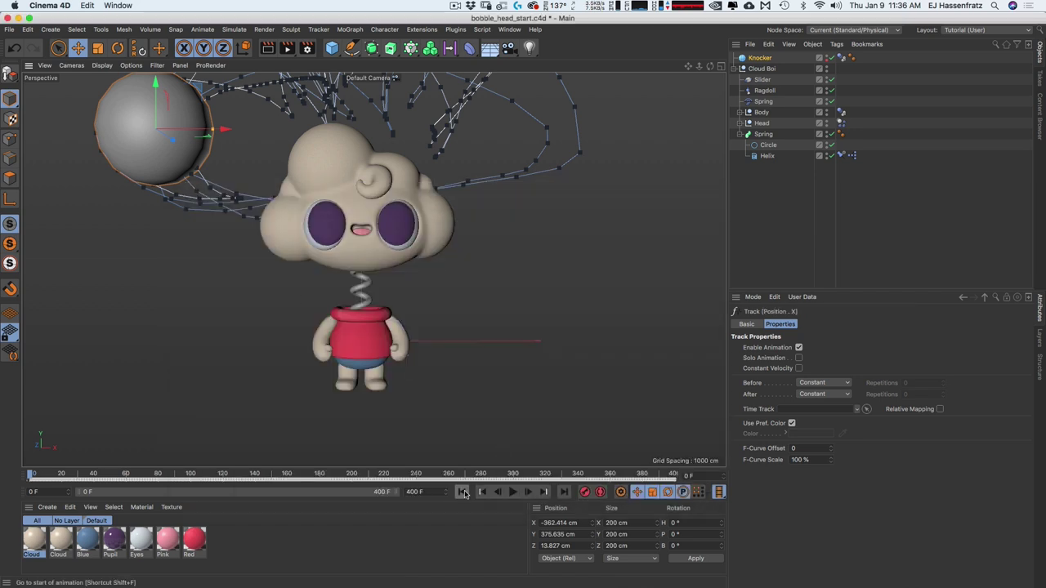
Play back Knocker's recorded motion, rewind to frame 0, and show the Force settings of Head's Dynamics Body tag
{"action": "left_click", "coordinate": [514, 492]}
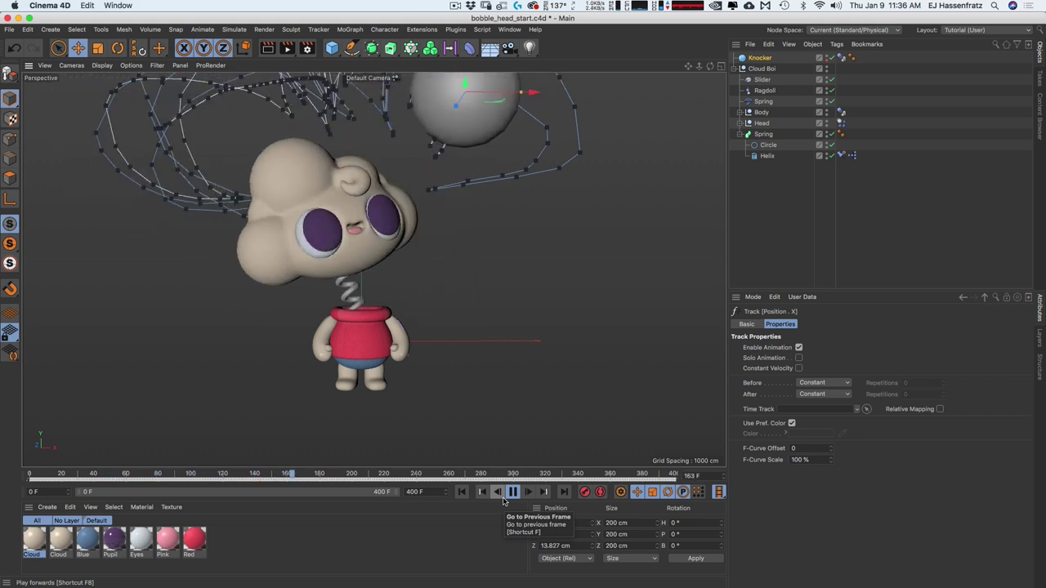
{"action": "left_click", "coordinate": [335, 475]}
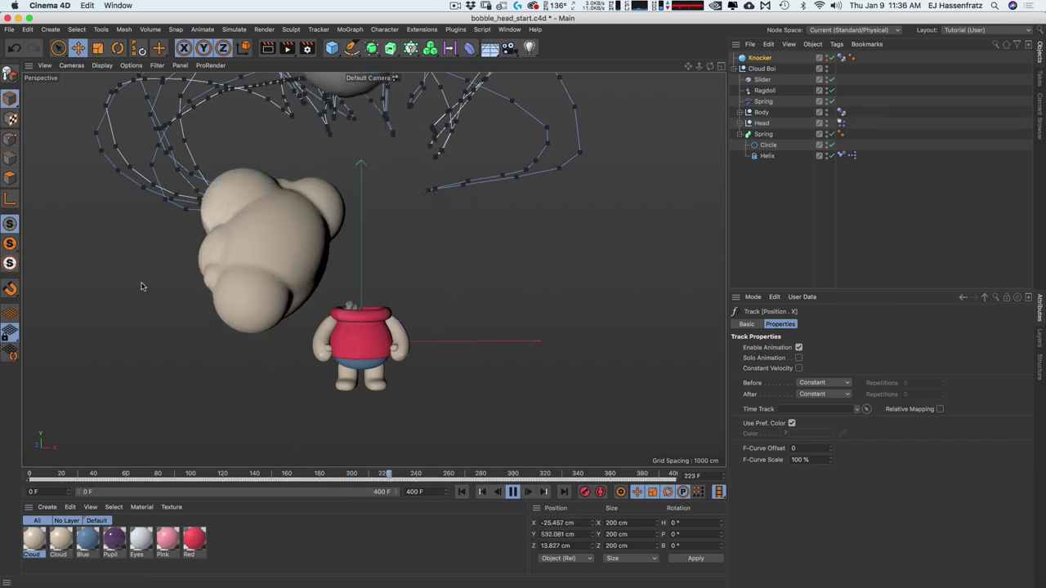
{"action": "left_click", "coordinate": [461, 491]}
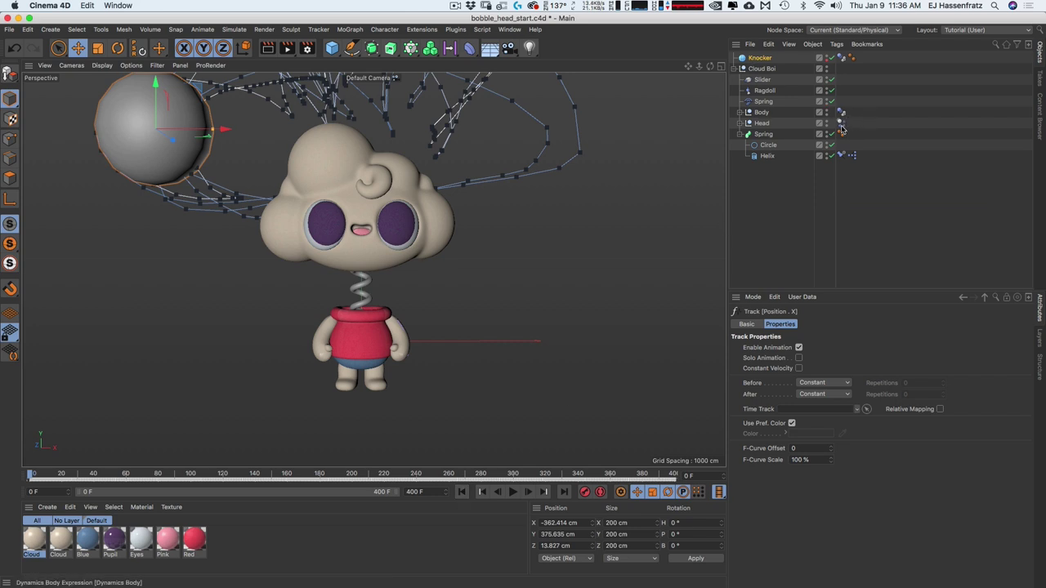
{"action": "left_click", "coordinate": [840, 124]}
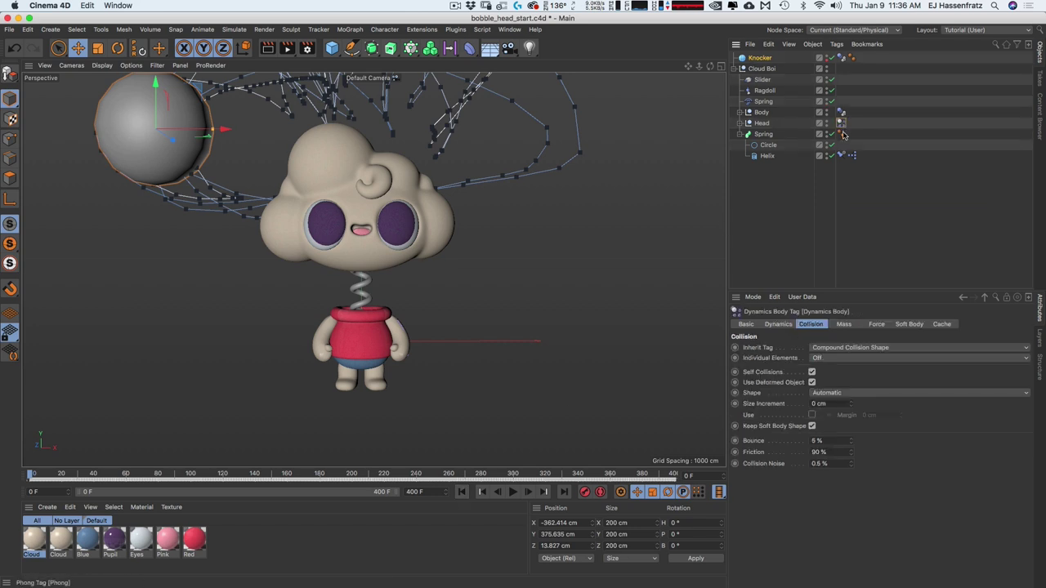
{"action": "left_click", "coordinate": [875, 325]}
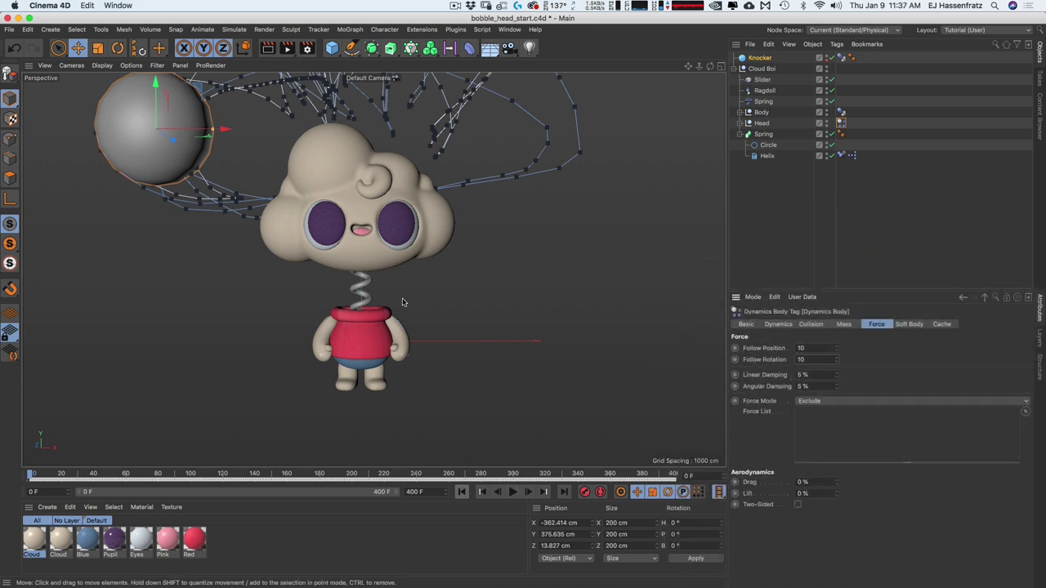
Enable Include Collision Data in the cache of Head's Dynamics Body tag, and bake all dynamics with the animation playing
{"action": "left_click", "coordinate": [512, 492]}
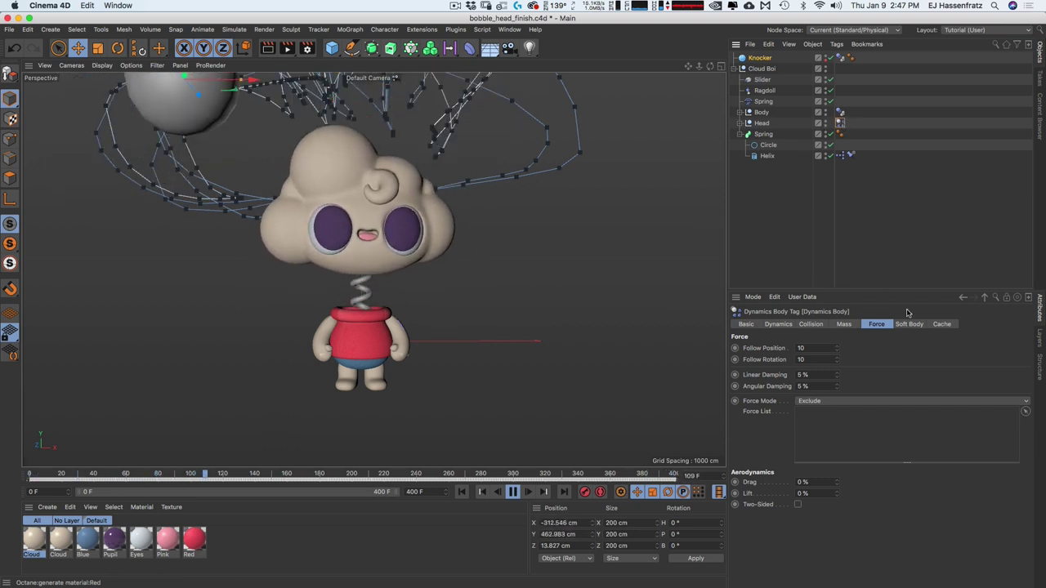
{"action": "left_click", "coordinate": [941, 324]}
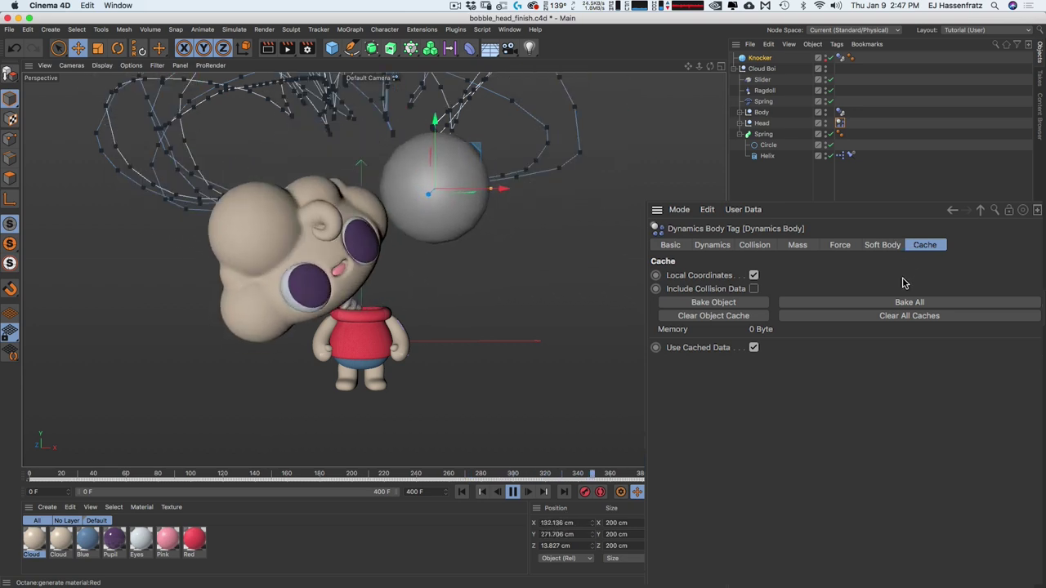
{"action": "left_click", "coordinate": [753, 289]}
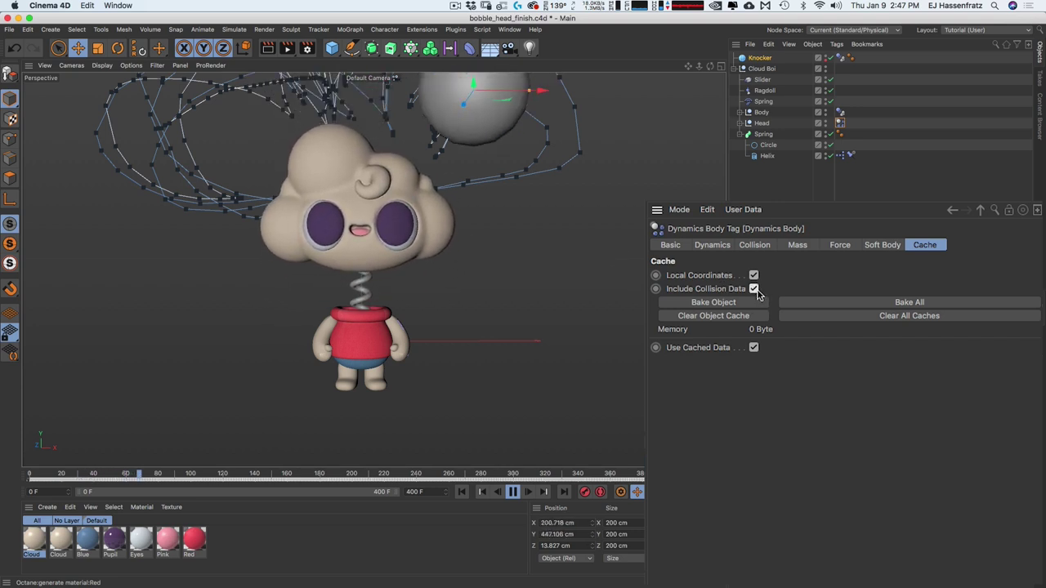
{"action": "left_click", "coordinate": [864, 302]}
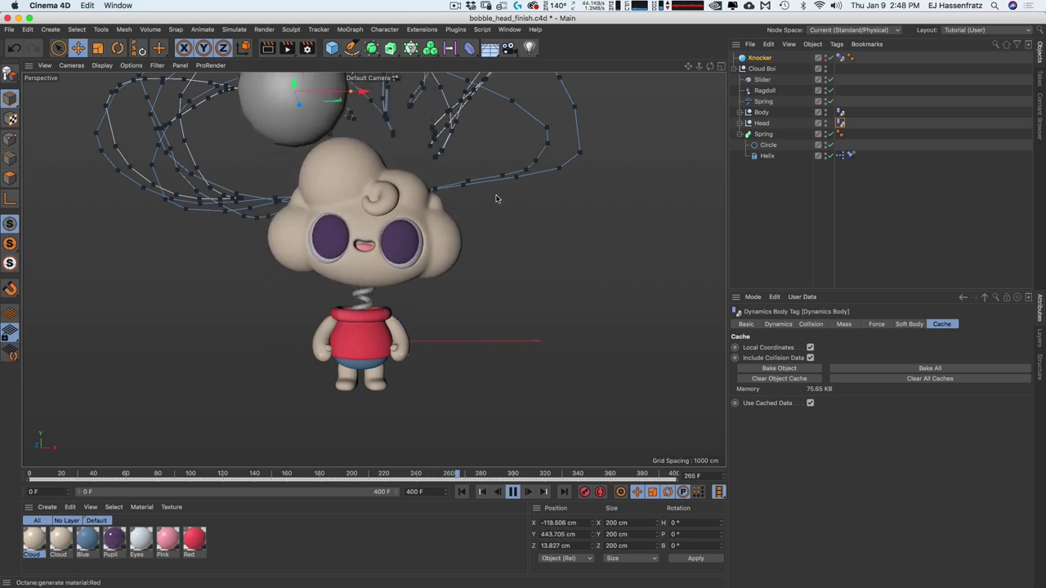
{"action": "left_click", "coordinate": [760, 91]}
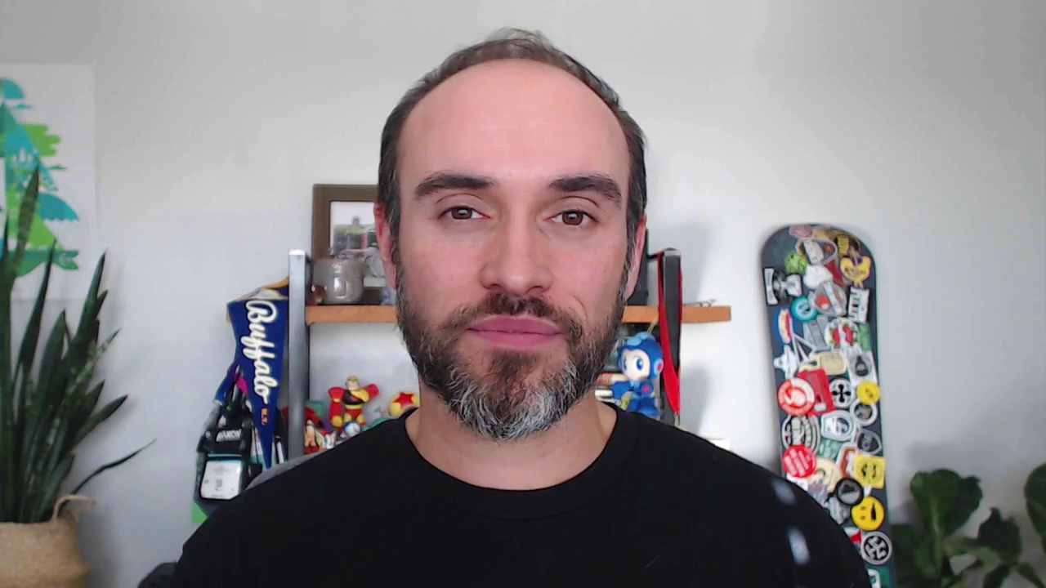